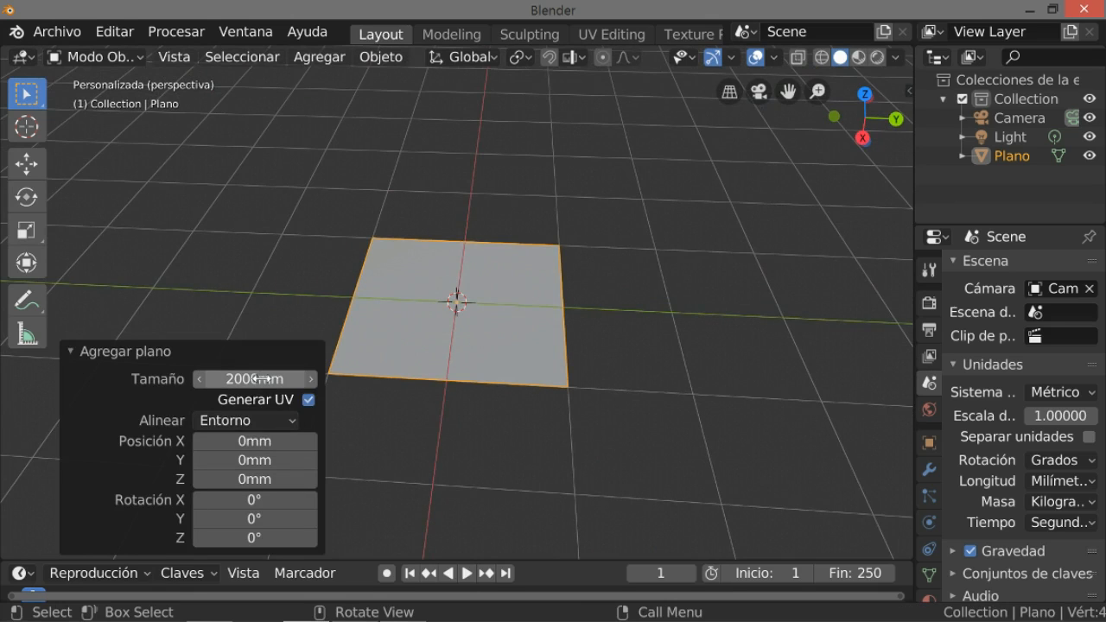
Set the new plane's size to 45 mm and collapse its creation settings
{"action": "left_click", "coordinate": [247, 379]}
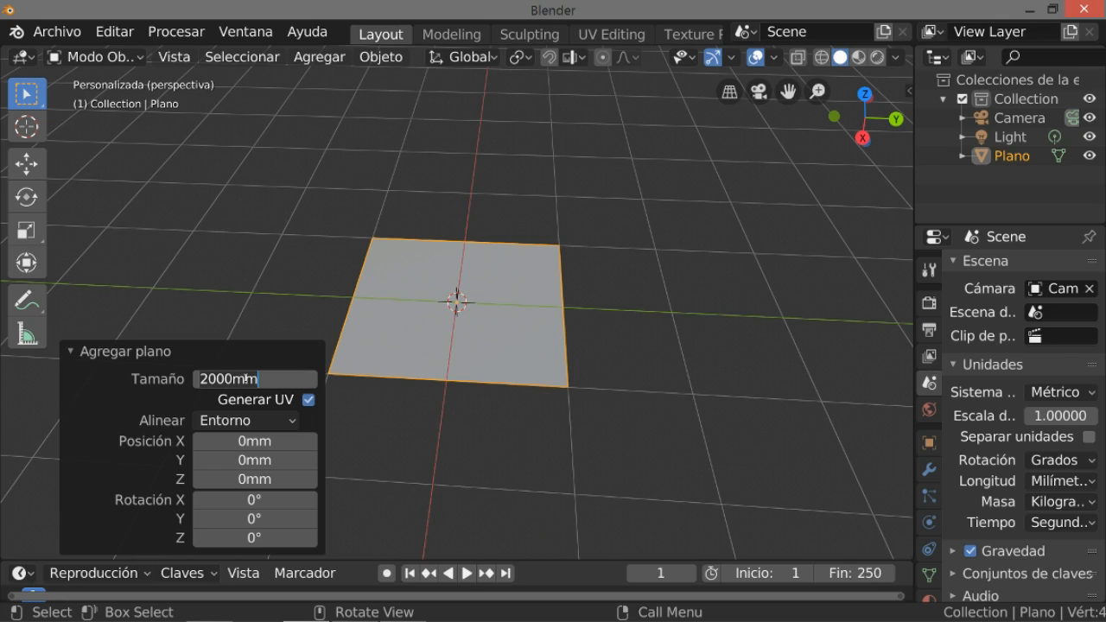
{"action": "type", "text": "45"}
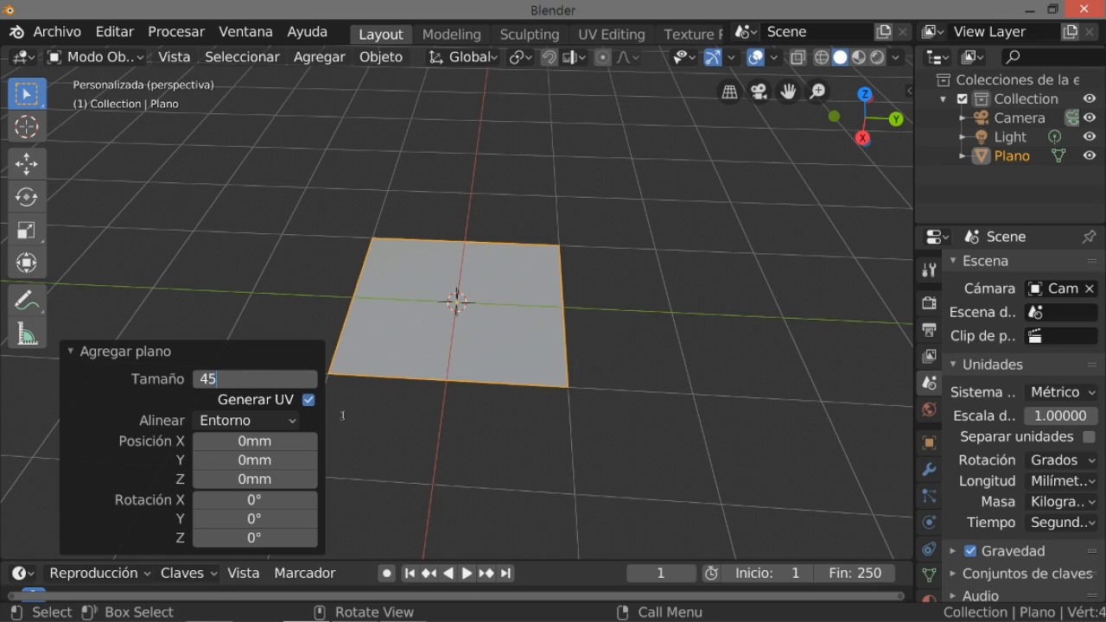
{"action": "key", "text": "Return"}
{"action": "scroll", "coordinate": [471, 330], "scroll_direction": "up", "scroll_amount": 8}
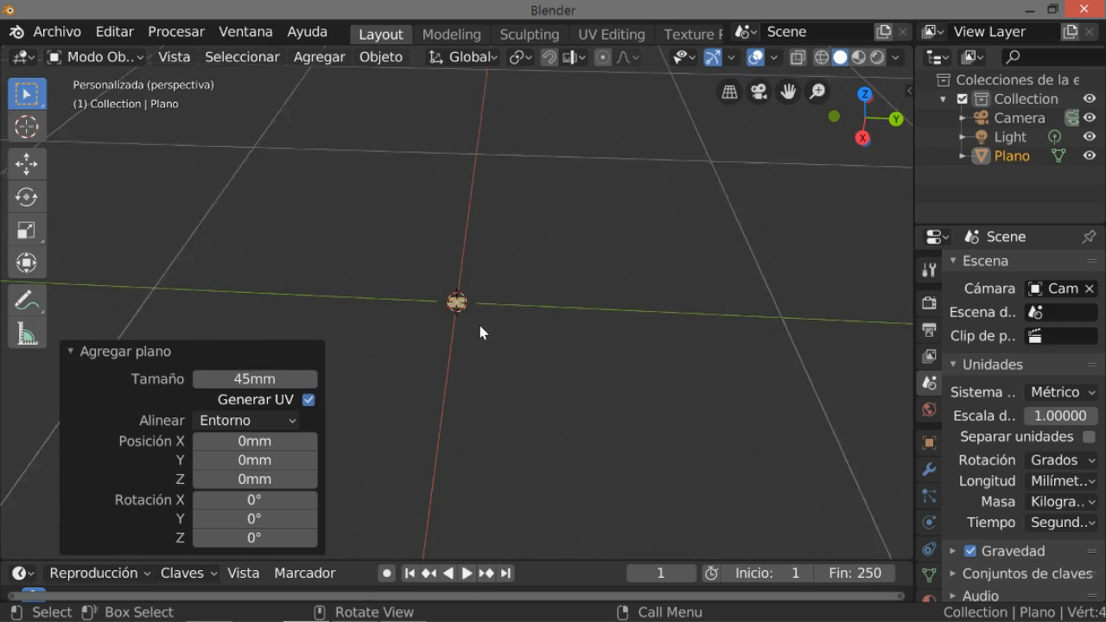
{"action": "scroll", "coordinate": [479, 324], "scroll_direction": "up", "scroll_amount": 6}
{"action": "scroll", "coordinate": [479, 325], "scroll_direction": "down", "scroll_amount": 3}
{"action": "scroll", "coordinate": [479, 325], "scroll_direction": "down", "scroll_amount": 2}
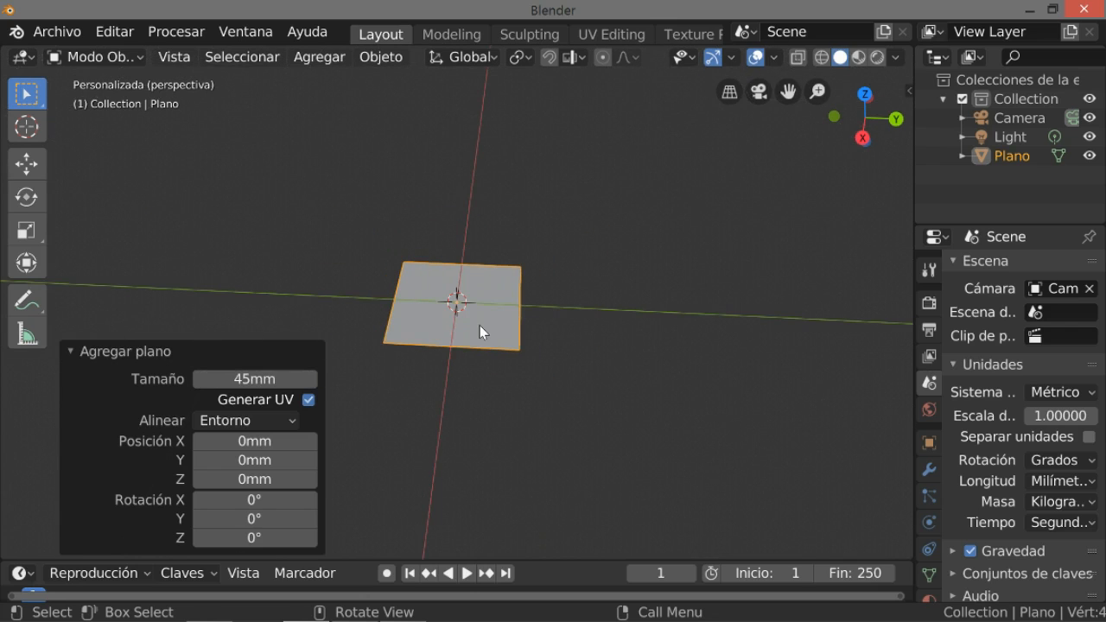
{"action": "left_click", "coordinate": [86, 351]}
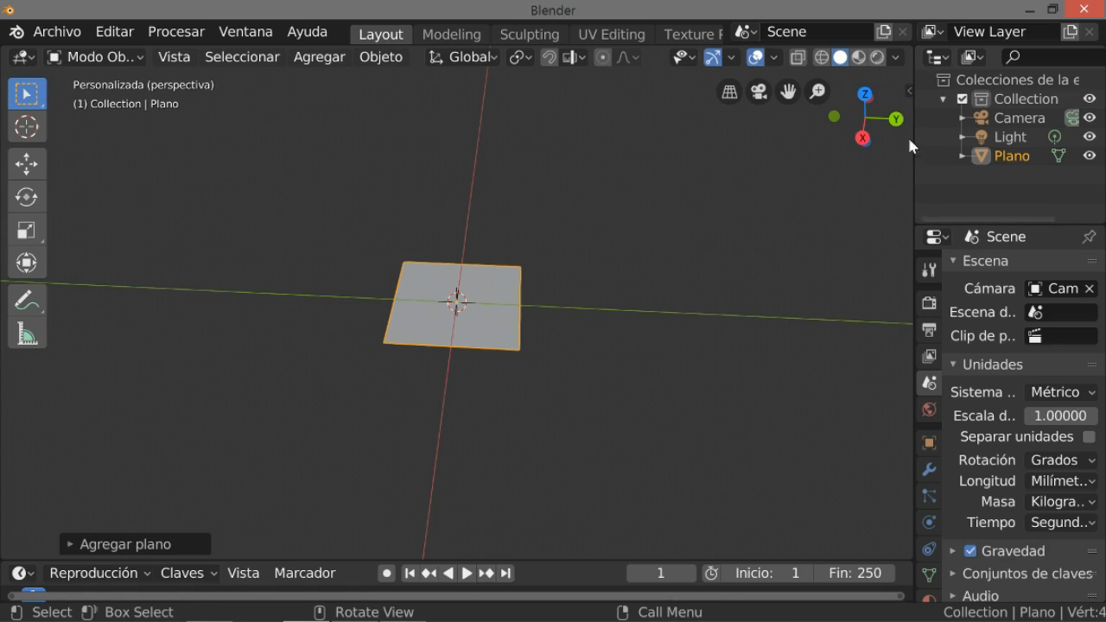
Show the plane's transform properties and set its Y dimension to 70 mm
{"action": "left_click", "coordinate": [907, 89]}
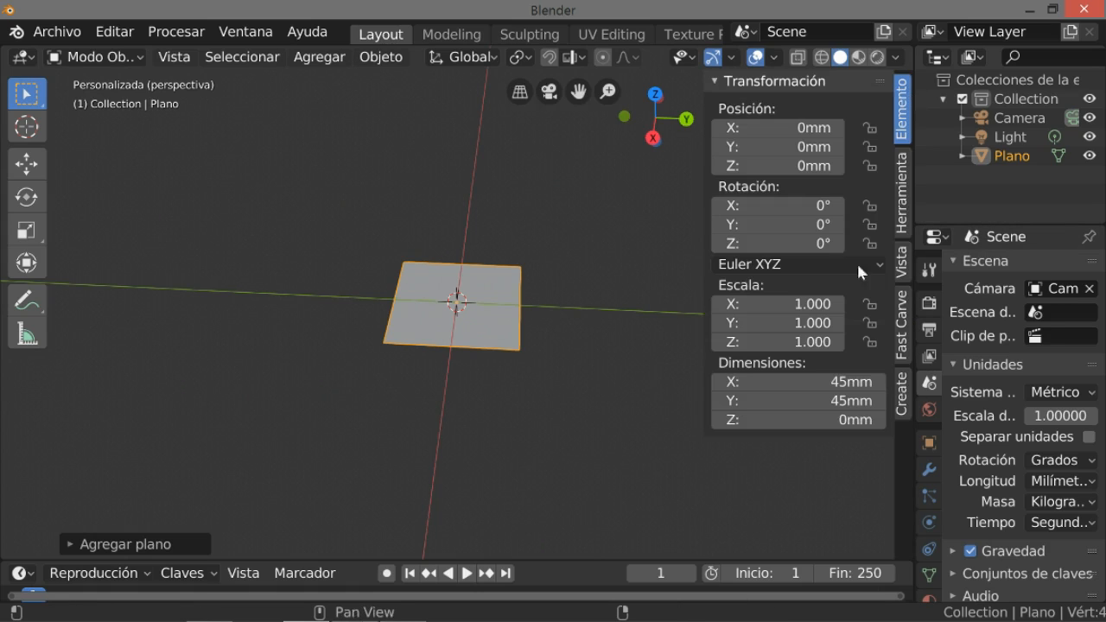
{"action": "left_click", "coordinate": [836, 401]}
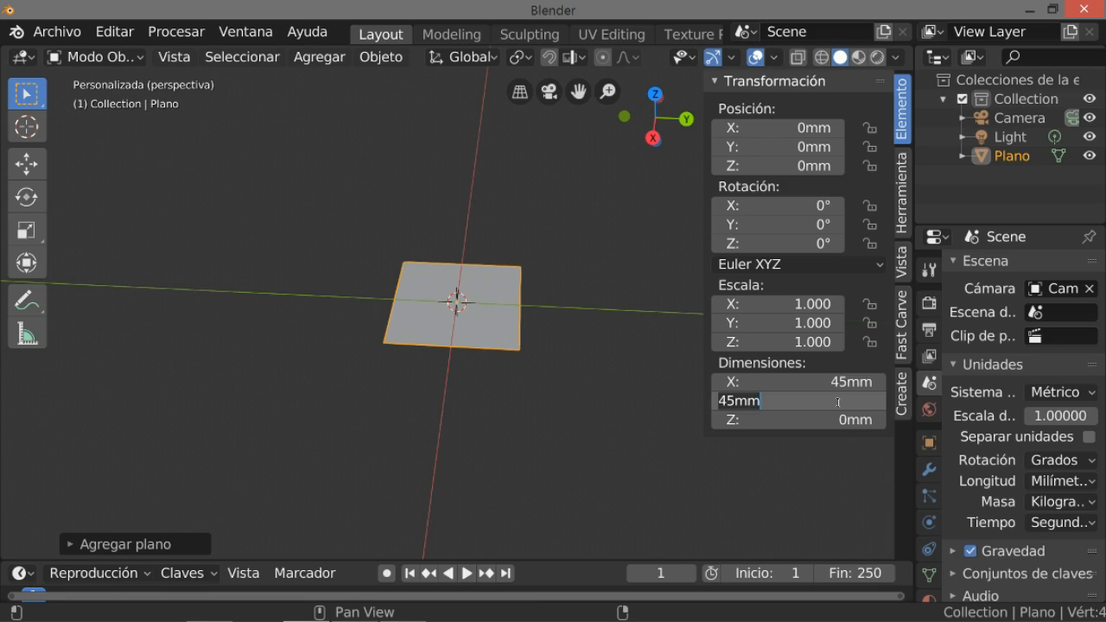
{"action": "type", "text": "7"}
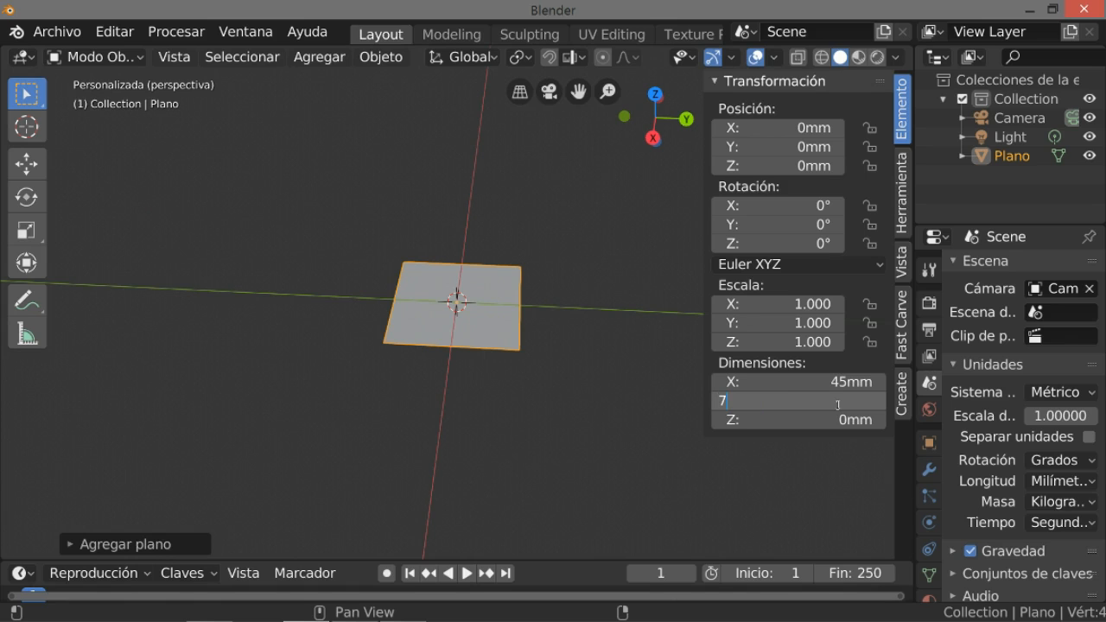
{"action": "type", "text": "0"}
{"action": "key", "text": "Return"}
{"action": "scroll", "coordinate": [653, 428], "scroll_direction": "up", "scroll_amount": 2}
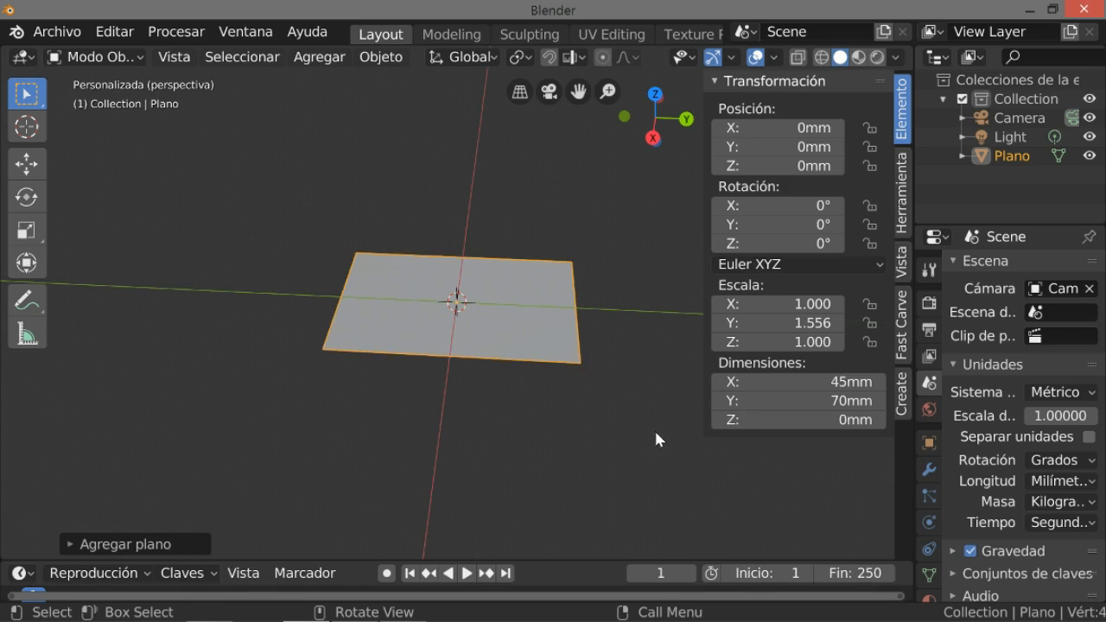
{"action": "middle_click_drag", "start_coordinate": [632, 429], "coordinate": [518, 413]}
{"action": "scroll", "coordinate": [500, 428], "scroll_direction": "down", "scroll_amount": 3}
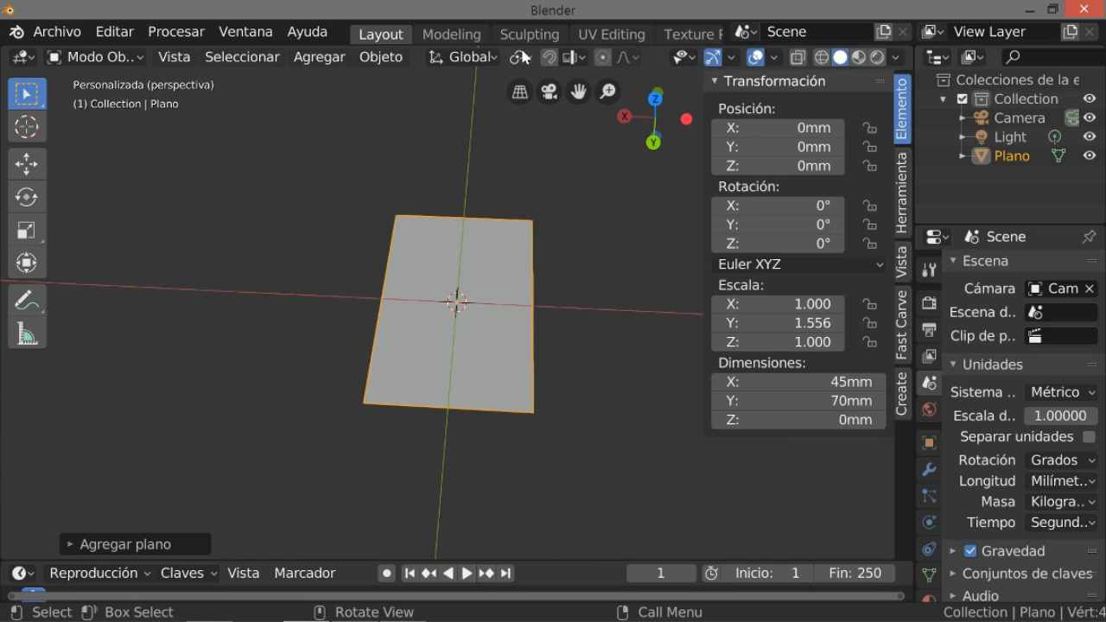
Set the viewport overlay's grid scale to 0.010
{"action": "left_click", "coordinate": [775, 57]}
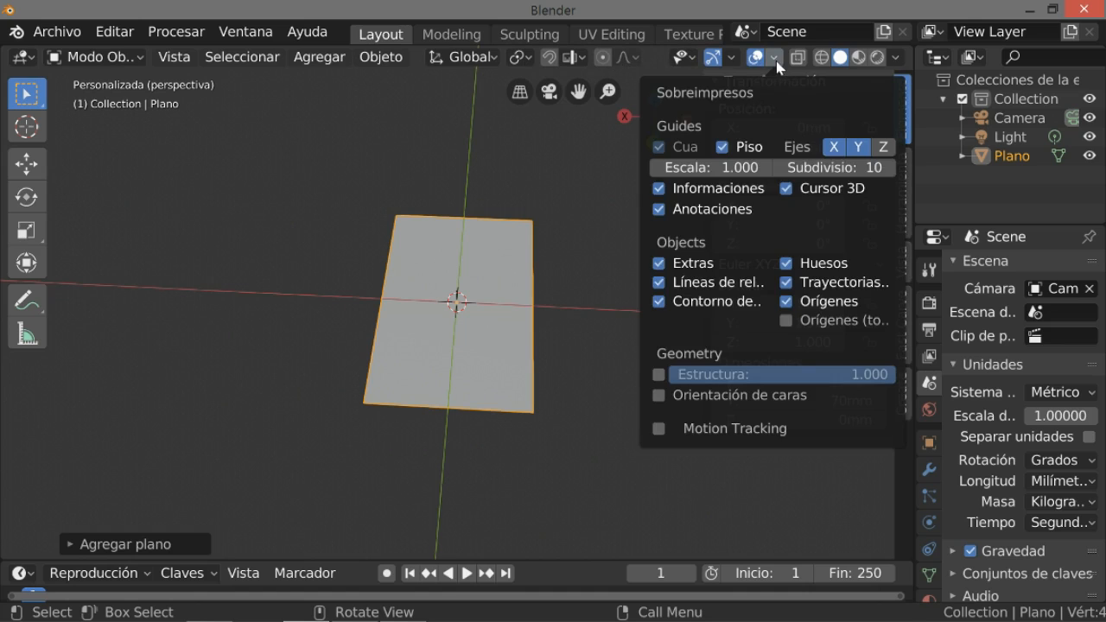
{"action": "left_click_drag", "start_coordinate": [746, 167], "coordinate": [741, 167]}
{"action": "left_click", "coordinate": [730, 167]}
{"action": "type", "text": ".01"}
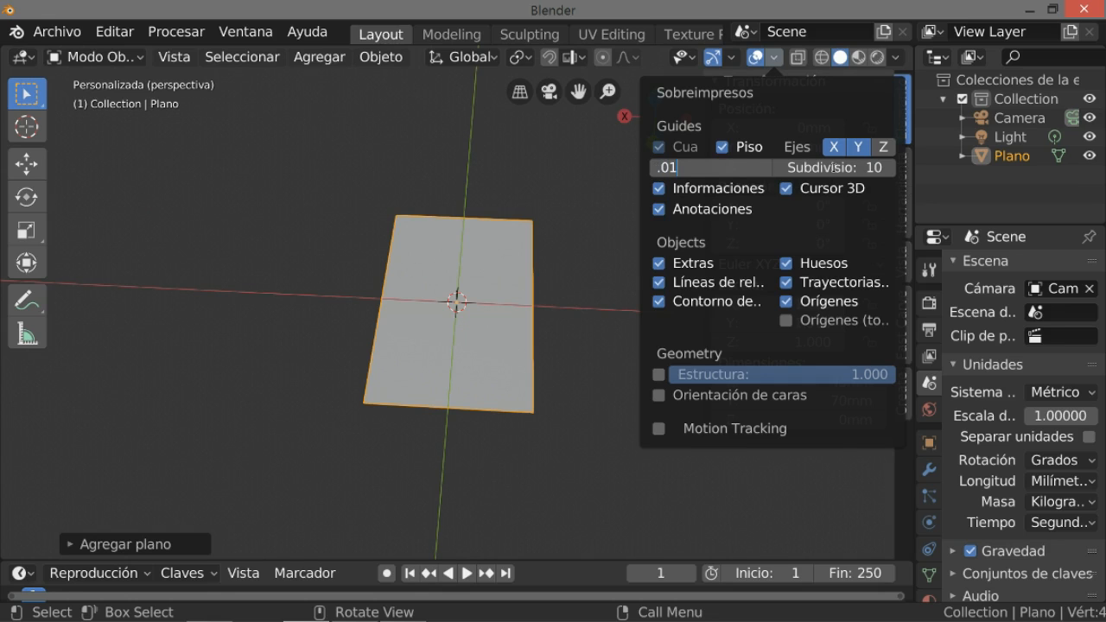
{"action": "key", "text": "Return"}
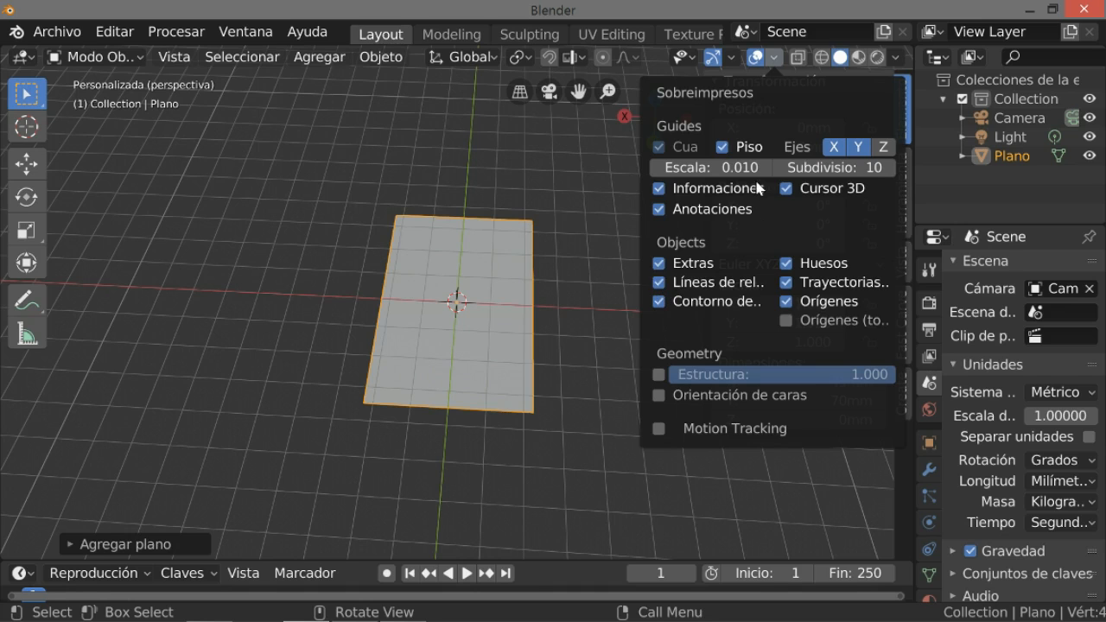
{"action": "middle_click_drag", "start_coordinate": [578, 270], "coordinate": [593, 302]}
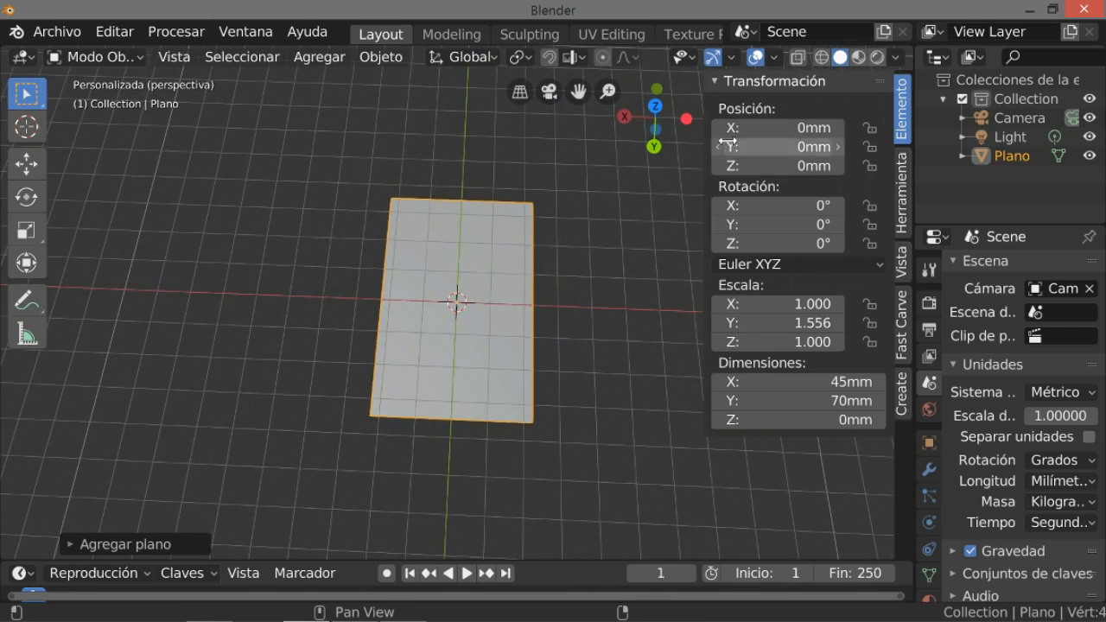
{"action": "left_click", "coordinate": [758, 57]}
{"action": "left_click", "coordinate": [760, 57]}
{"action": "left_click", "coordinate": [776, 57]}
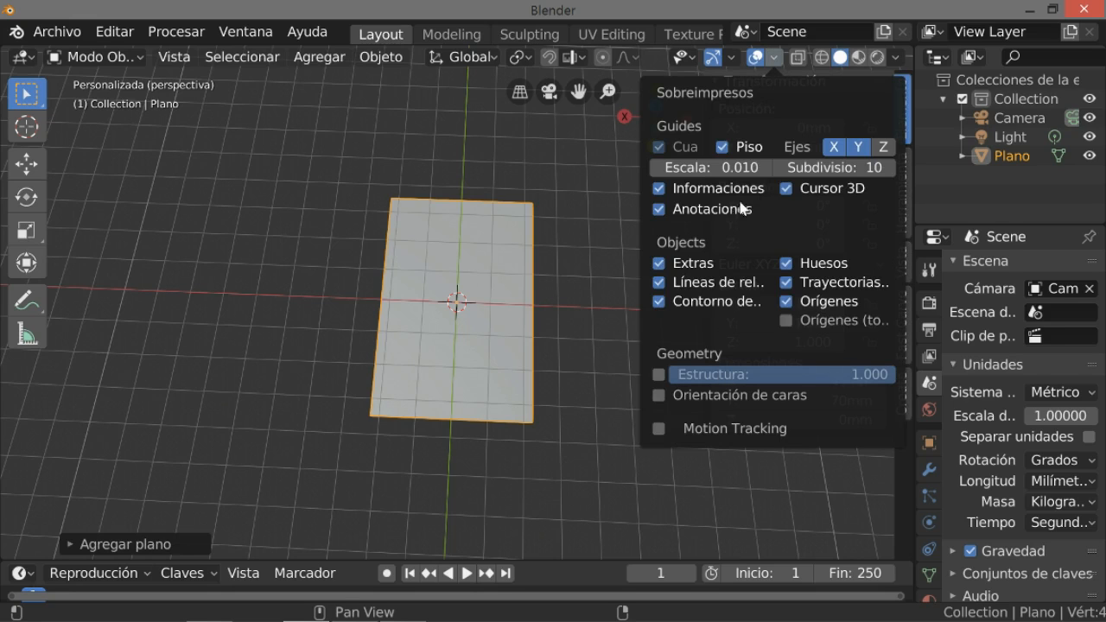
{"action": "left_click", "coordinate": [775, 57]}
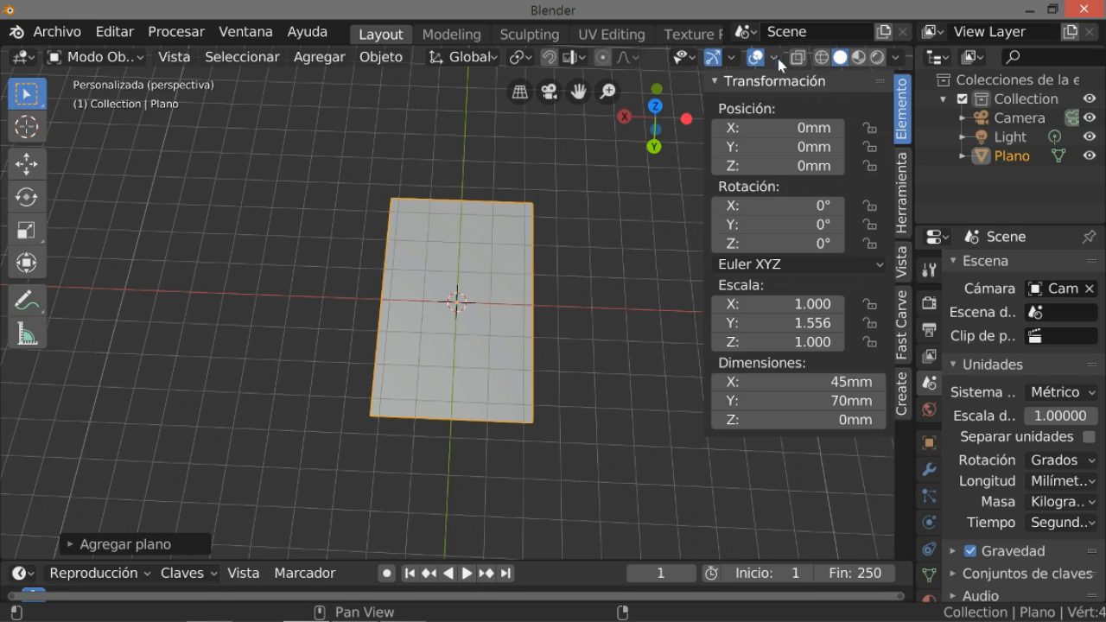
Examine the active tool settings, the plane's transform values, and the view's focal length, clipping, lock and 3D cursor settings
{"action": "left_click", "coordinate": [902, 177]}
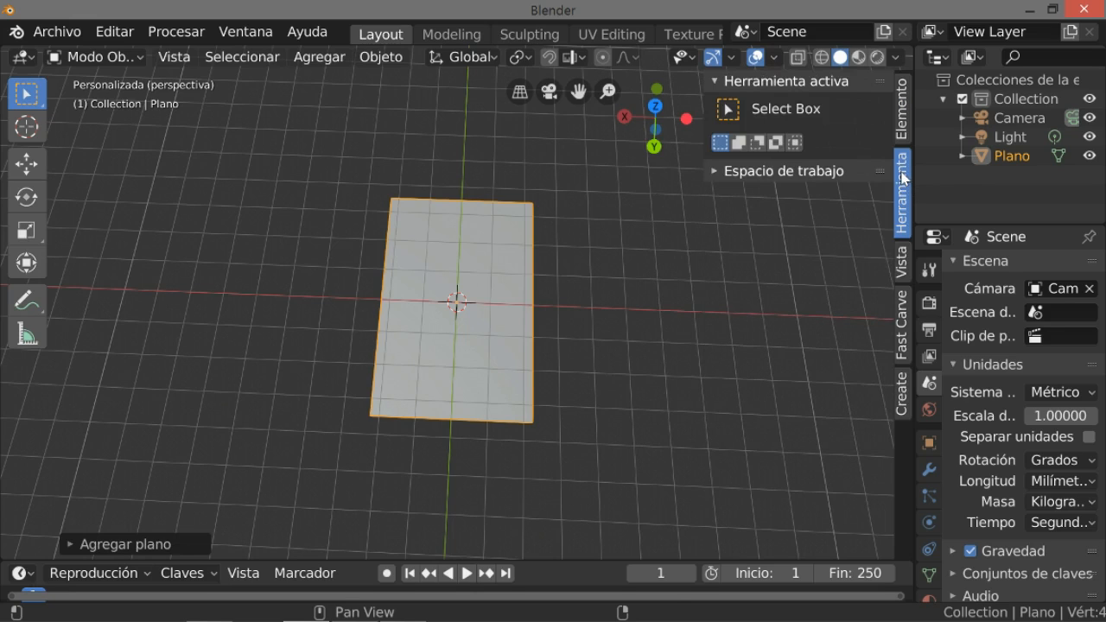
{"action": "left_click", "coordinate": [901, 259]}
{"action": "scroll", "coordinate": [773, 352], "scroll_direction": "down", "scroll_amount": 2}
{"action": "scroll", "coordinate": [773, 352], "scroll_direction": "up", "scroll_amount": 2}
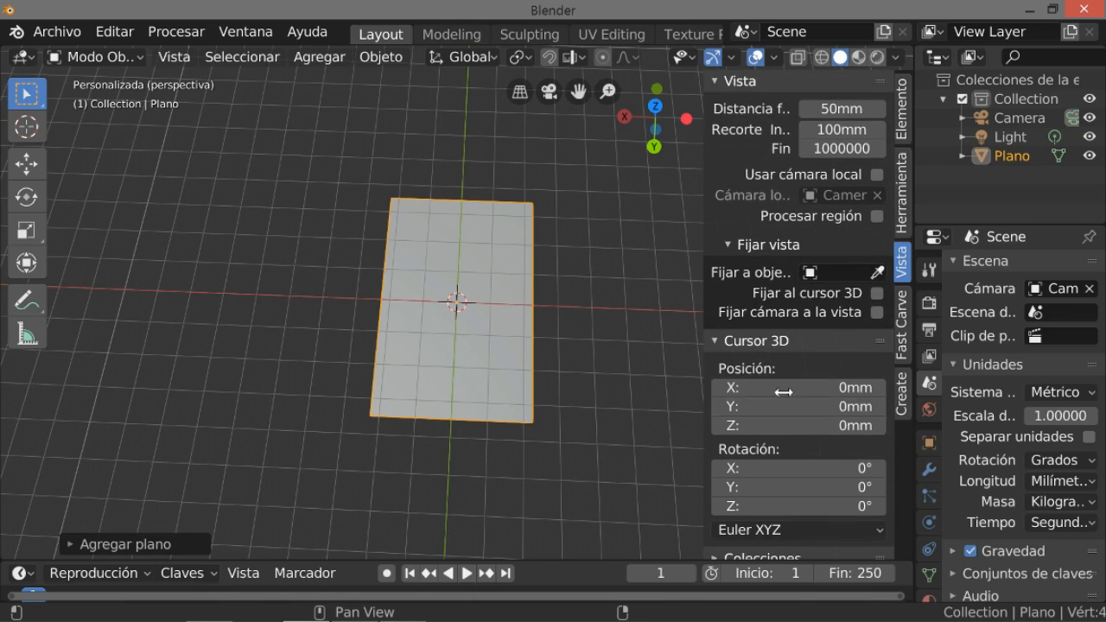
{"action": "scroll", "coordinate": [780, 389], "scroll_direction": "down", "scroll_amount": 2}
{"action": "scroll", "coordinate": [782, 440], "scroll_direction": "up", "scroll_amount": 2}
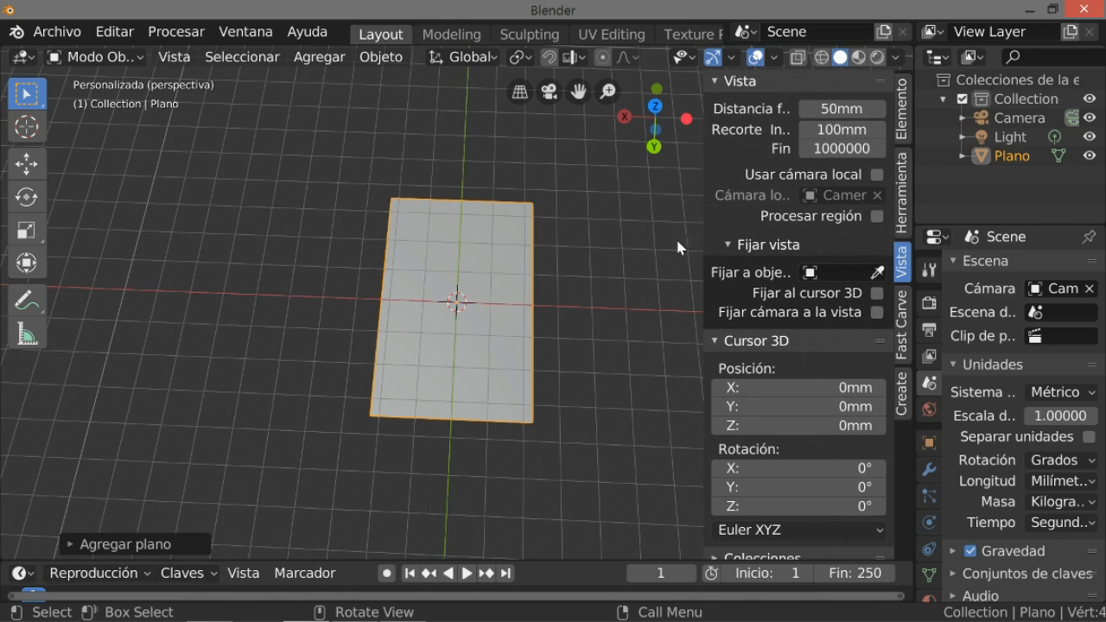
{"action": "left_click", "coordinate": [902, 111]}
{"action": "scroll", "coordinate": [551, 242], "scroll_direction": "up", "scroll_amount": 2}
{"action": "scroll", "coordinate": [550, 238], "scroll_direction": "down", "scroll_amount": 3}
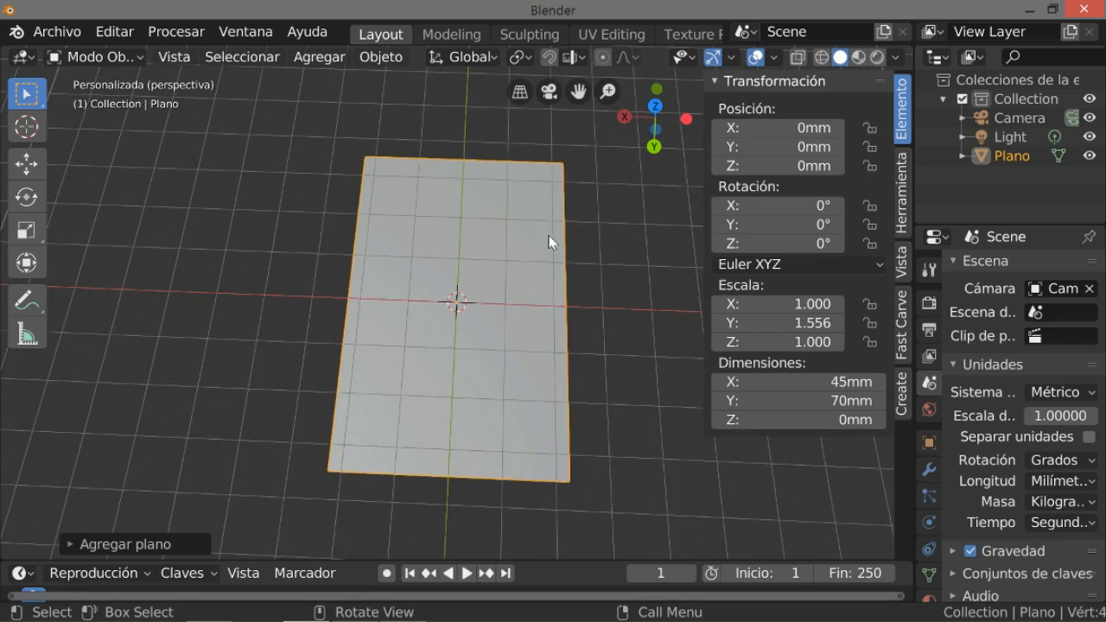
{"action": "scroll", "coordinate": [580, 245], "scroll_direction": "up", "scroll_amount": 2}
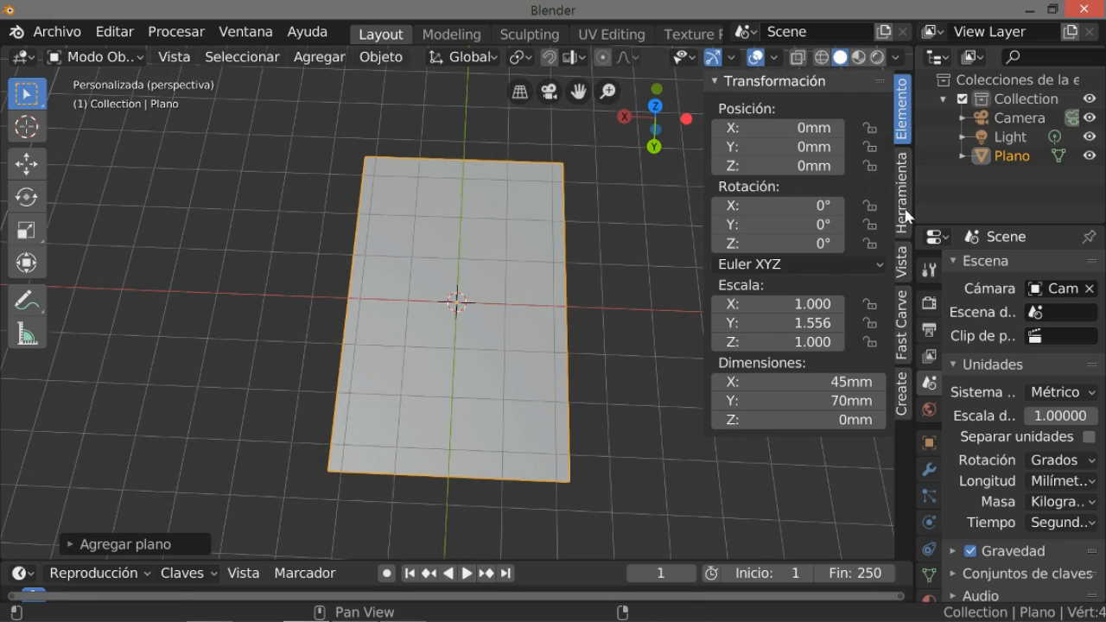
{"action": "left_click", "coordinate": [904, 212]}
{"action": "left_click", "coordinate": [901, 131]}
{"action": "left_click", "coordinate": [901, 261]}
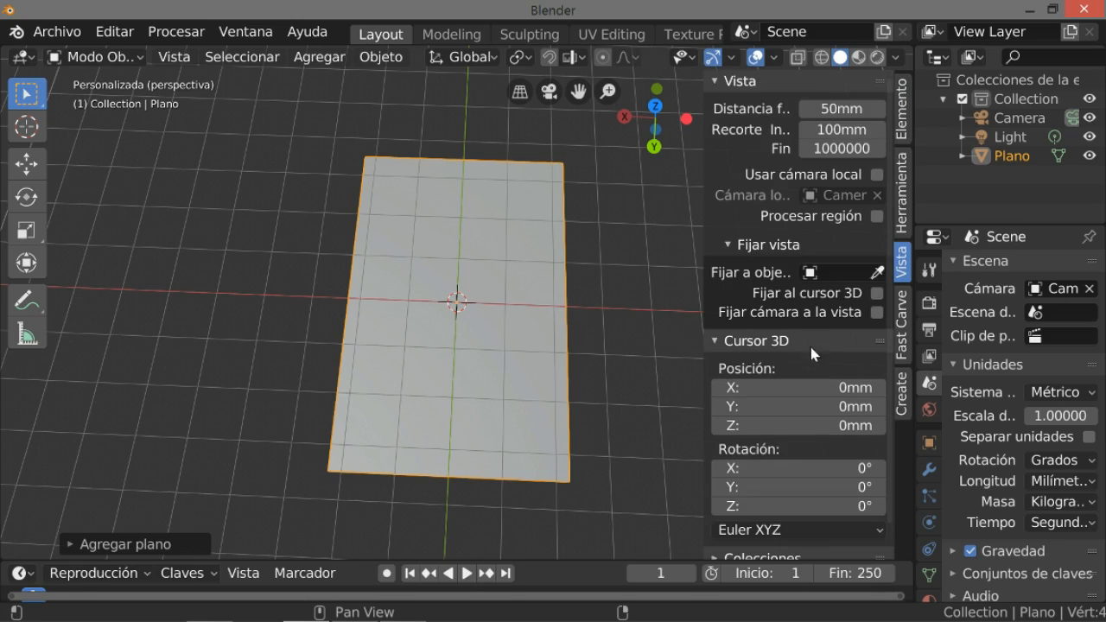
{"action": "scroll", "coordinate": [825, 325], "scroll_direction": "down", "scroll_amount": 1}
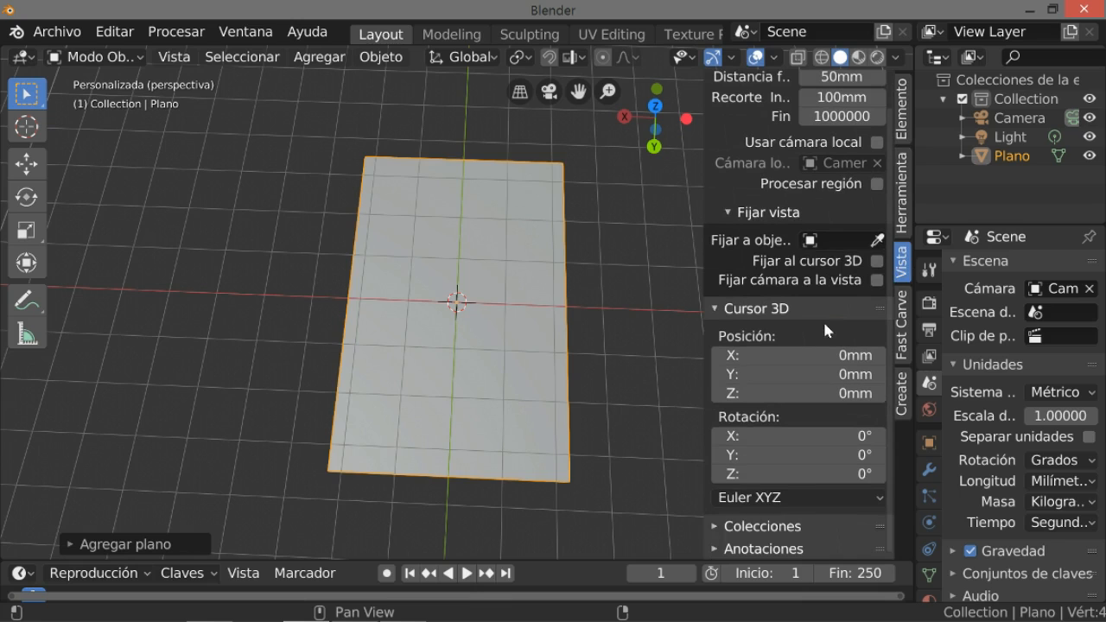
{"action": "scroll", "coordinate": [821, 381], "scroll_direction": "up", "scroll_amount": 1}
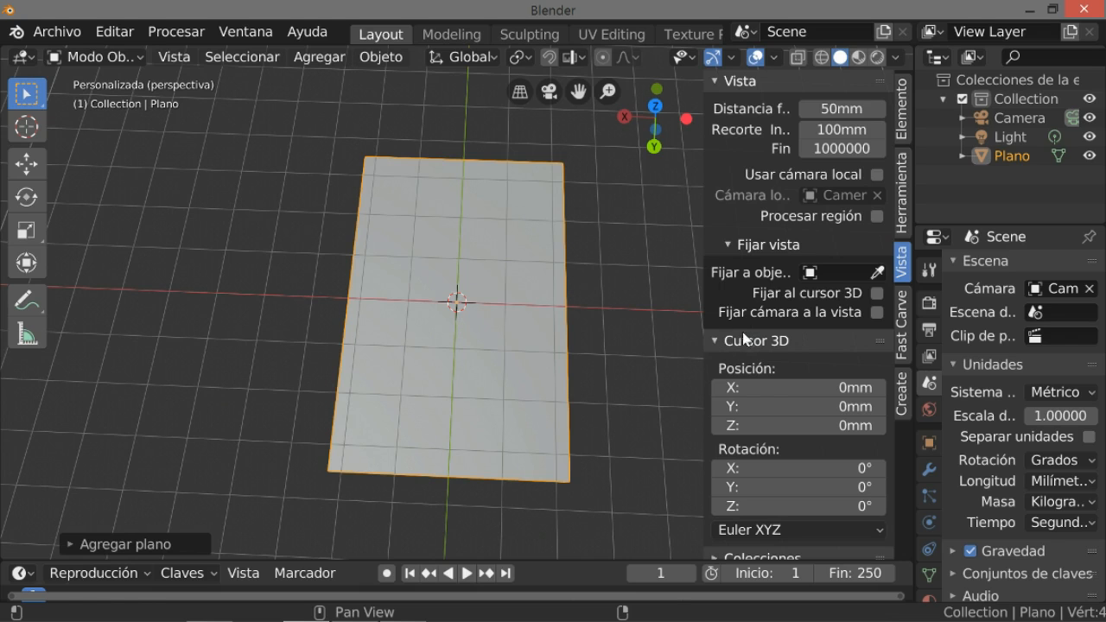
{"action": "mouse_move", "coordinate": [539, 271]}
{"action": "middle_mouse_down"}
{"action": "mouse_move", "coordinate": [551, 234]}
{"action": "mouse_move", "coordinate": [583, 201]}
{"action": "mouse_move", "coordinate": [593, 240]}
{"action": "mouse_move", "coordinate": [563, 267]}
{"action": "mouse_move", "coordinate": [539, 190]}
{"action": "mouse_move", "coordinate": [536, 269]}
{"action": "mouse_move", "coordinate": [557, 278]}
{"action": "mouse_move", "coordinate": [539, 280]}
{"action": "middle_mouse_up"}
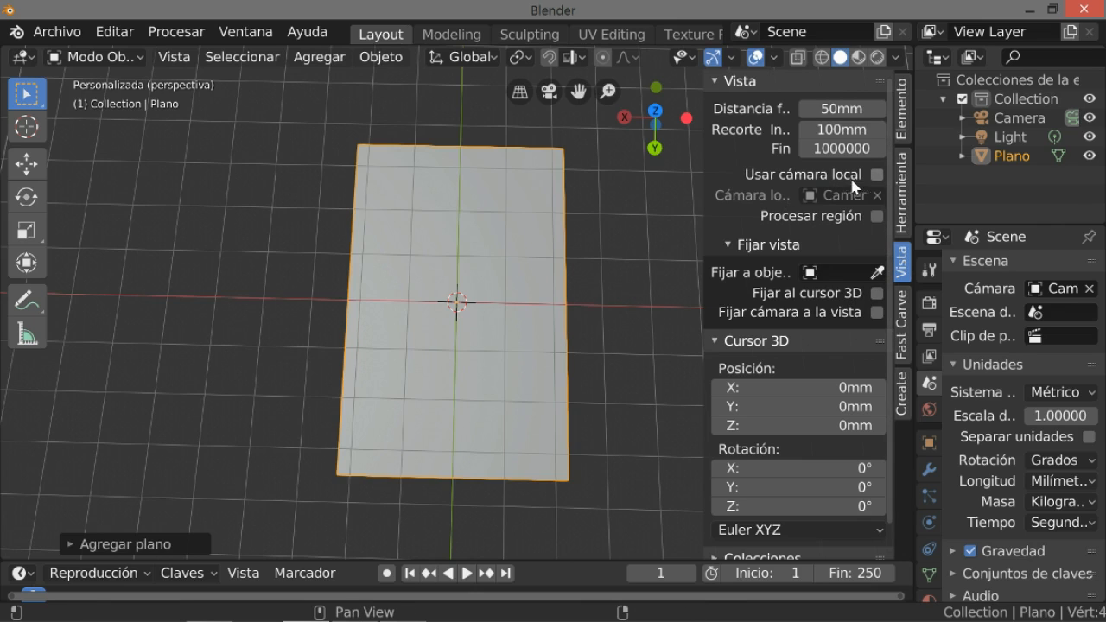
{"action": "left_click", "coordinate": [878, 176]}
{"action": "left_click", "coordinate": [877, 176]}
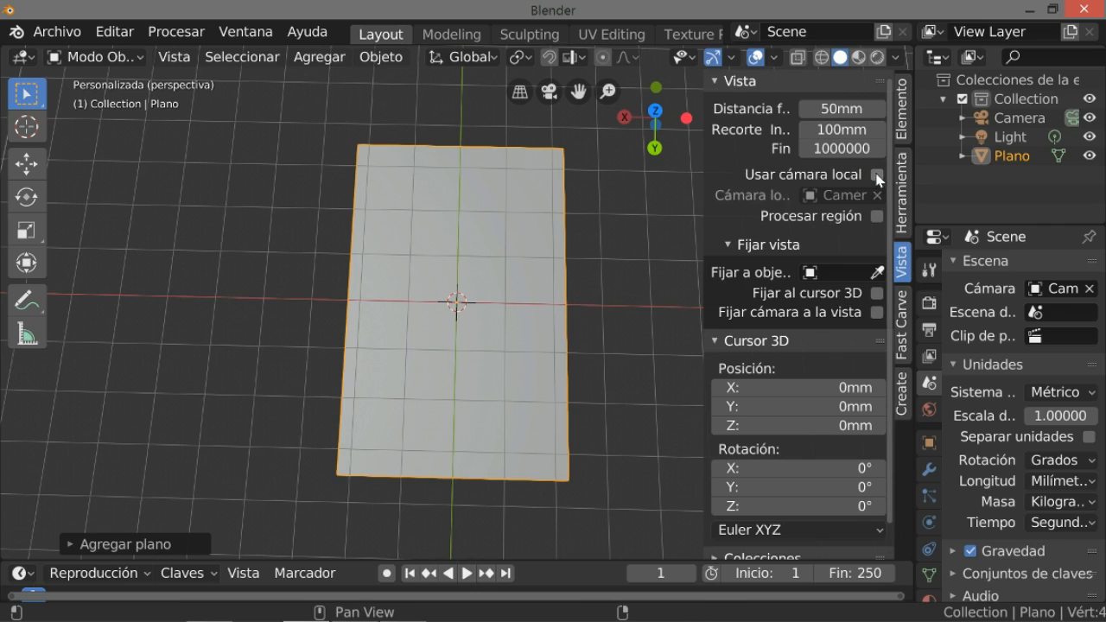
{"action": "scroll", "coordinate": [796, 285], "scroll_direction": "down", "scroll_amount": 1}
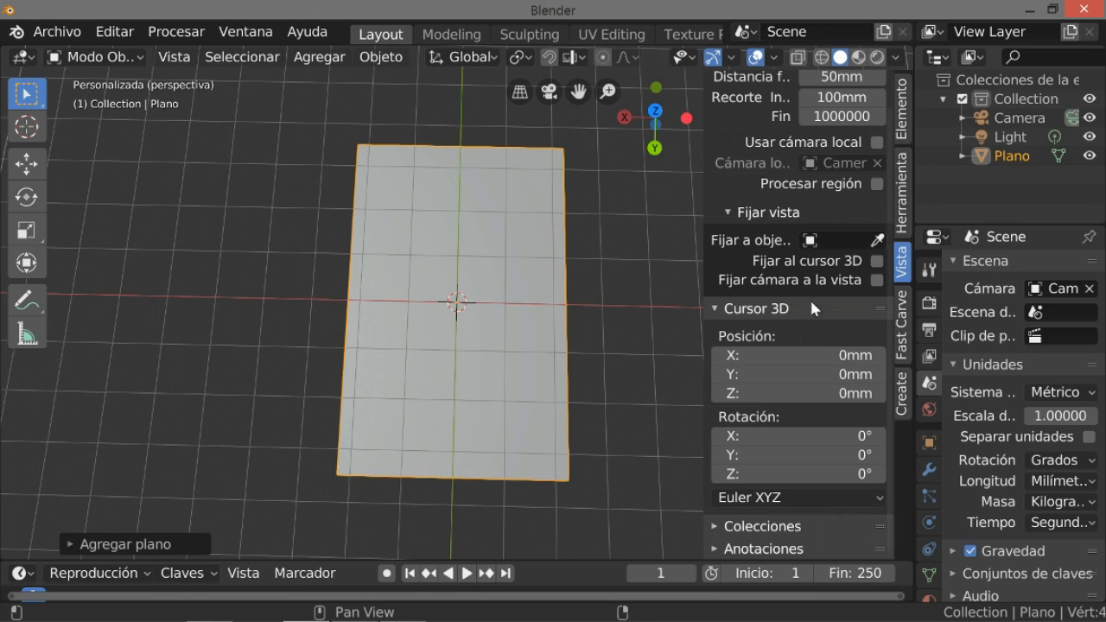
{"action": "scroll", "coordinate": [817, 274], "scroll_direction": "up", "scroll_amount": 1}
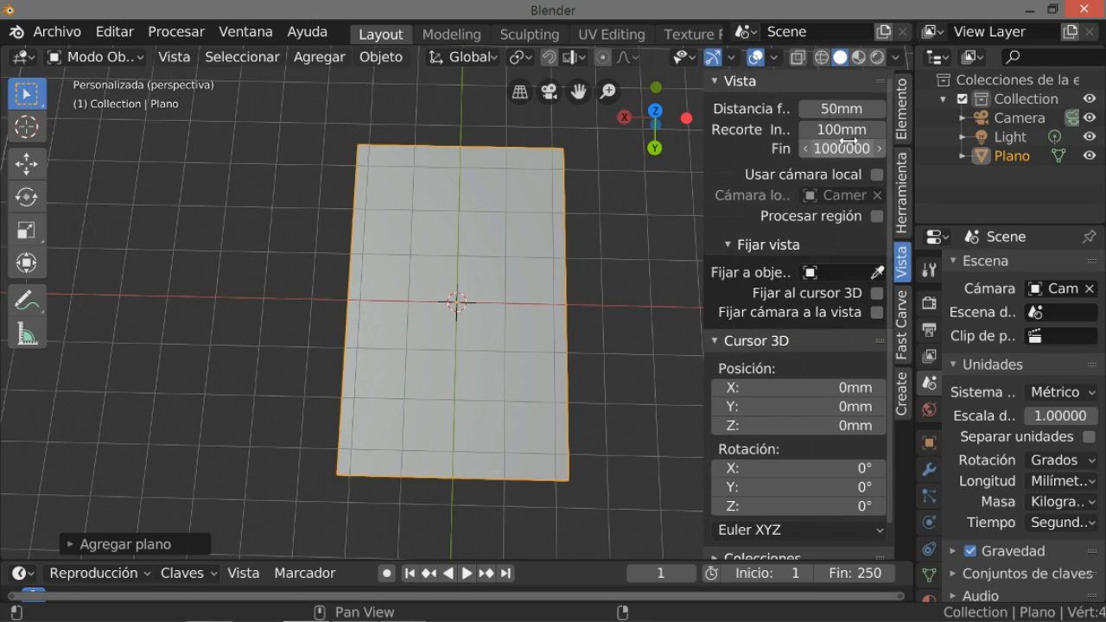
Try a viewport focal length of 1 mm and restore it to 50 mm
{"action": "left_click", "coordinate": [840, 108]}
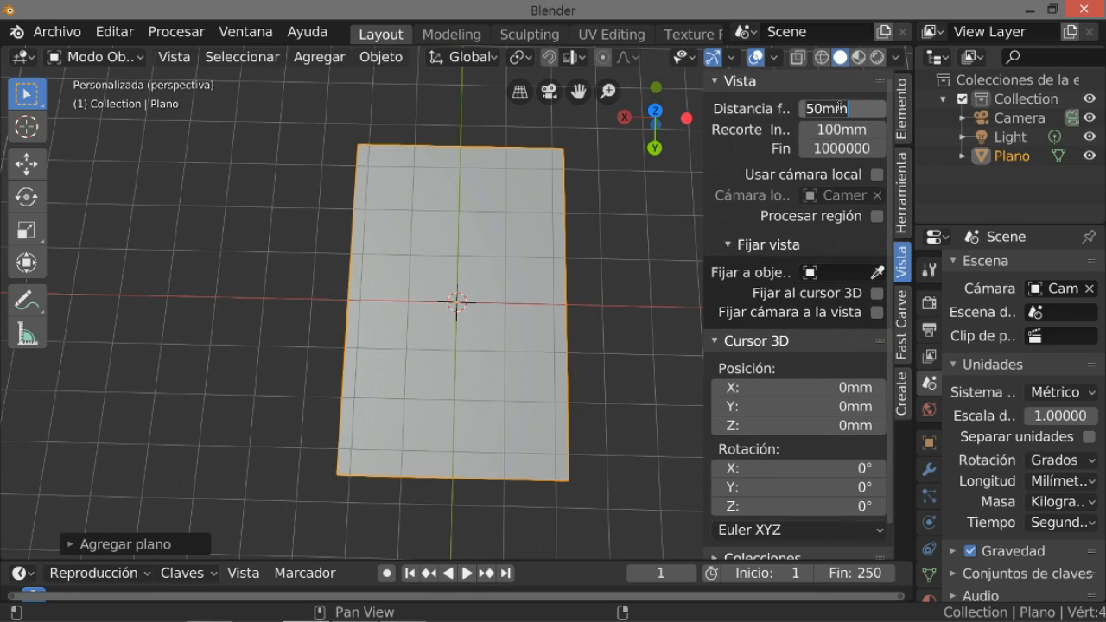
{"action": "type", "text": "1"}
{"action": "key", "text": "Return"}
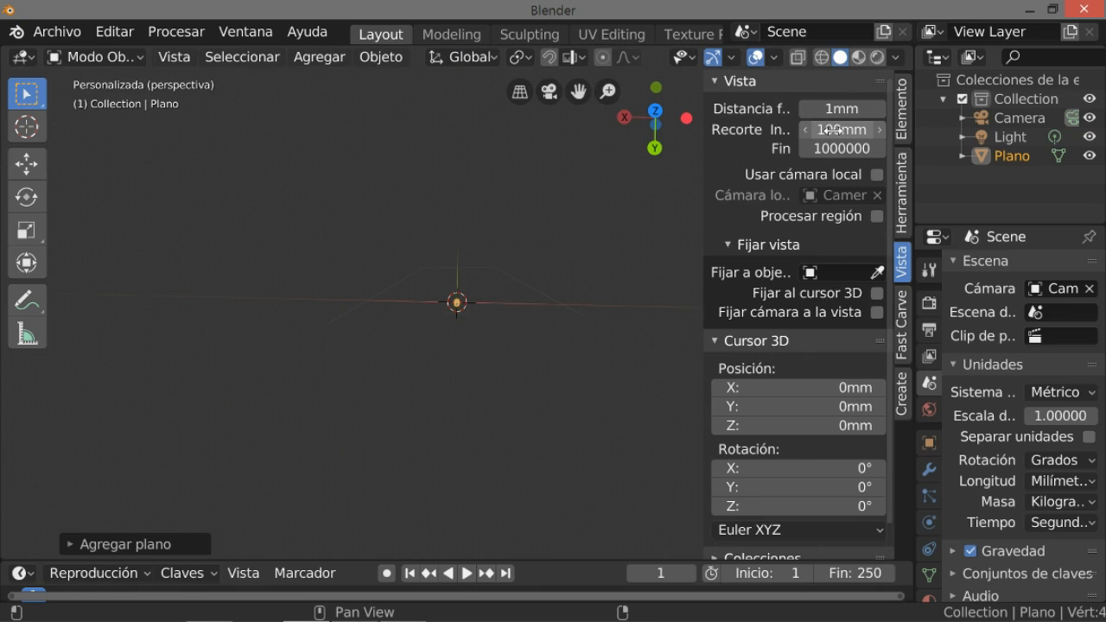
{"action": "left_click", "coordinate": [832, 108]}
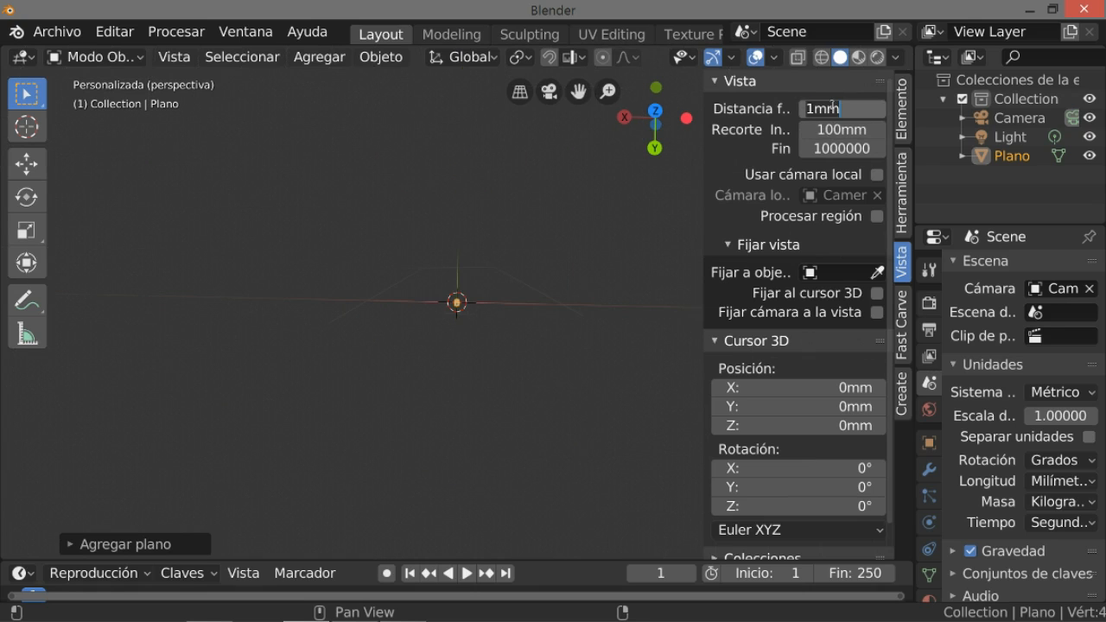
{"action": "type", "text": "50"}
Set the viewport's clip start distance to 1 mm
{"action": "left_click", "coordinate": [825, 129]}
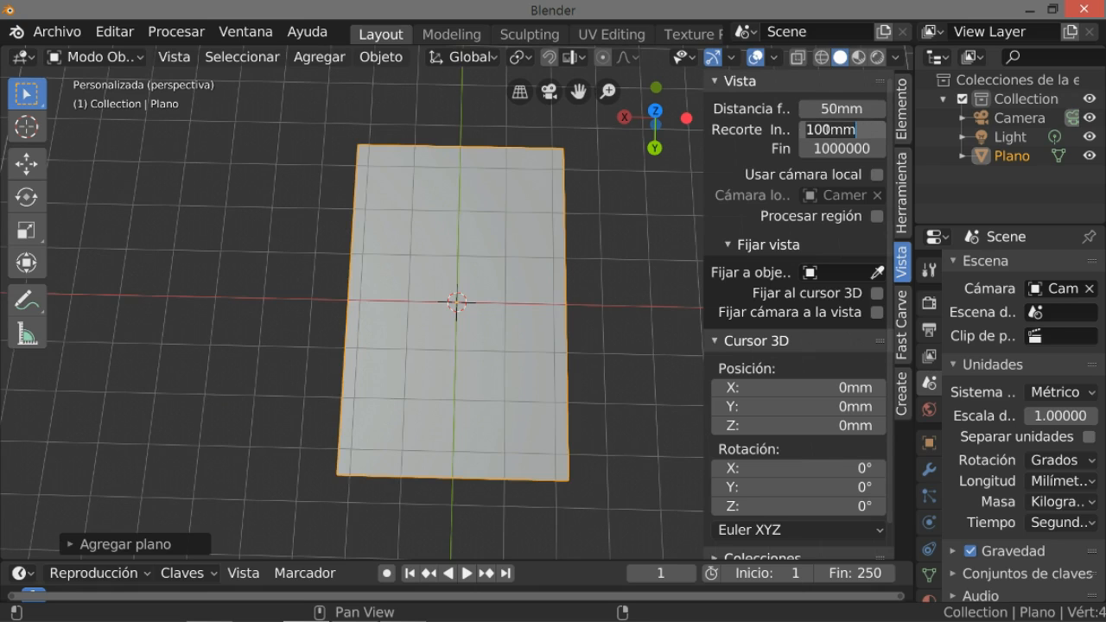
{"action": "type", "text": "1"}
{"action": "key", "text": "Return"}
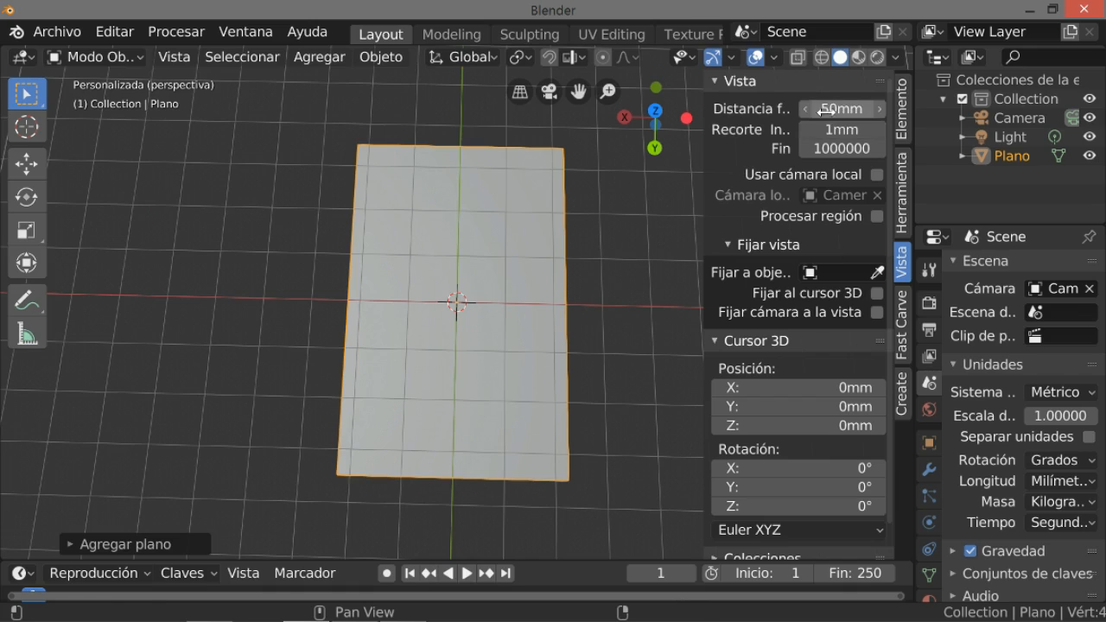
Inspect the plane at close range and from a distance to check the viewport clipping
{"action": "scroll", "coordinate": [579, 315], "scroll_direction": "up", "scroll_amount": 4}
{"action": "scroll", "coordinate": [577, 333], "scroll_direction": "up", "scroll_amount": 3}
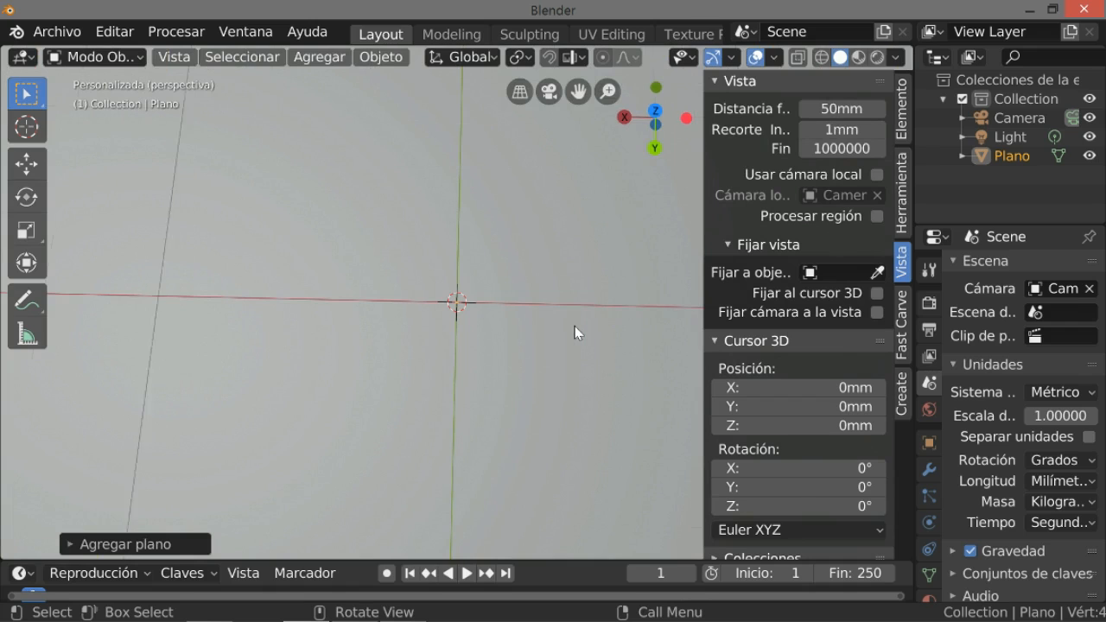
{"action": "scroll", "coordinate": [577, 332], "scroll_direction": "down", "scroll_amount": 6}
{"action": "scroll", "coordinate": [575, 333], "scroll_direction": "up", "scroll_amount": 4}
{"action": "middle_click_drag", "start_coordinate": [575, 331], "coordinate": [551, 330]}
{"action": "scroll", "coordinate": [552, 314], "scroll_direction": "up", "scroll_amount": 2}
{"action": "scroll", "coordinate": [552, 313], "scroll_direction": "down", "scroll_amount": 2}
{"action": "scroll", "coordinate": [570, 297], "scroll_direction": "up", "scroll_amount": 5}
{"action": "scroll", "coordinate": [570, 296], "scroll_direction": "down", "scroll_amount": 3}
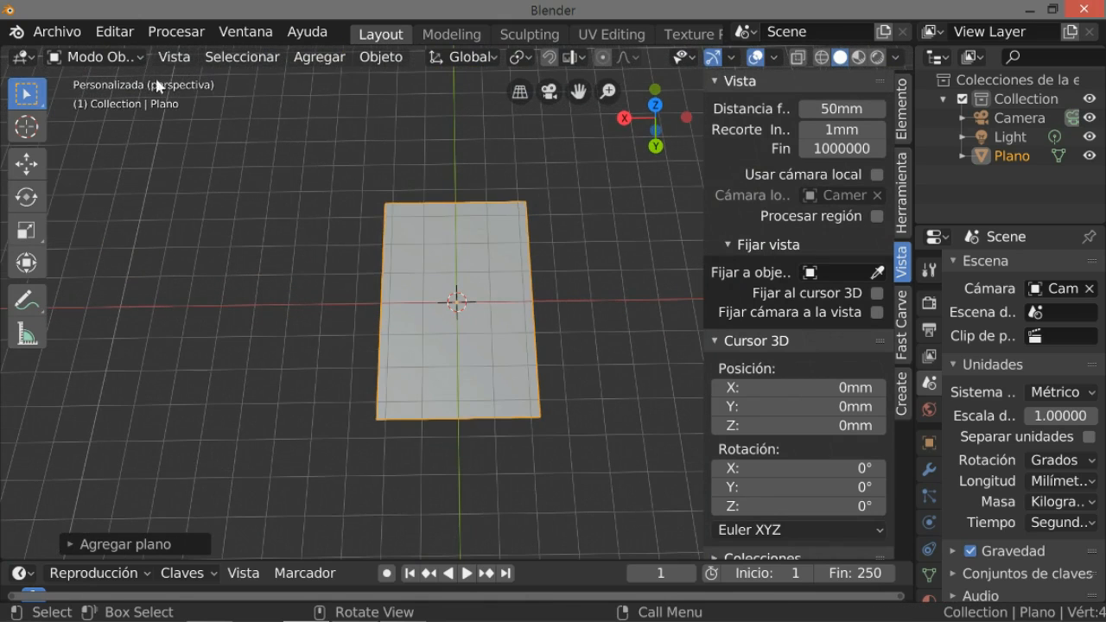
Enter Edit Mode on the plane and select the two vertices of its long side at +X
{"action": "left_click", "coordinate": [115, 57]}
{"action": "left_click", "coordinate": [130, 97]}
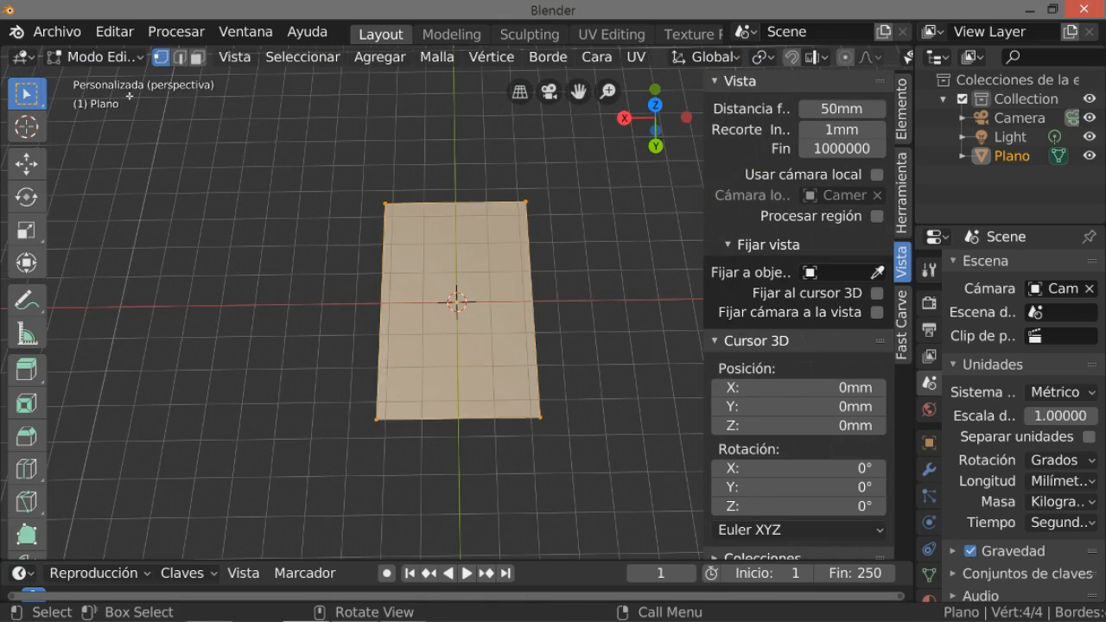
{"action": "scroll", "coordinate": [451, 302], "scroll_direction": "up", "scroll_amount": 5}
{"action": "scroll", "coordinate": [416, 312], "scroll_direction": "down", "scroll_amount": 3}
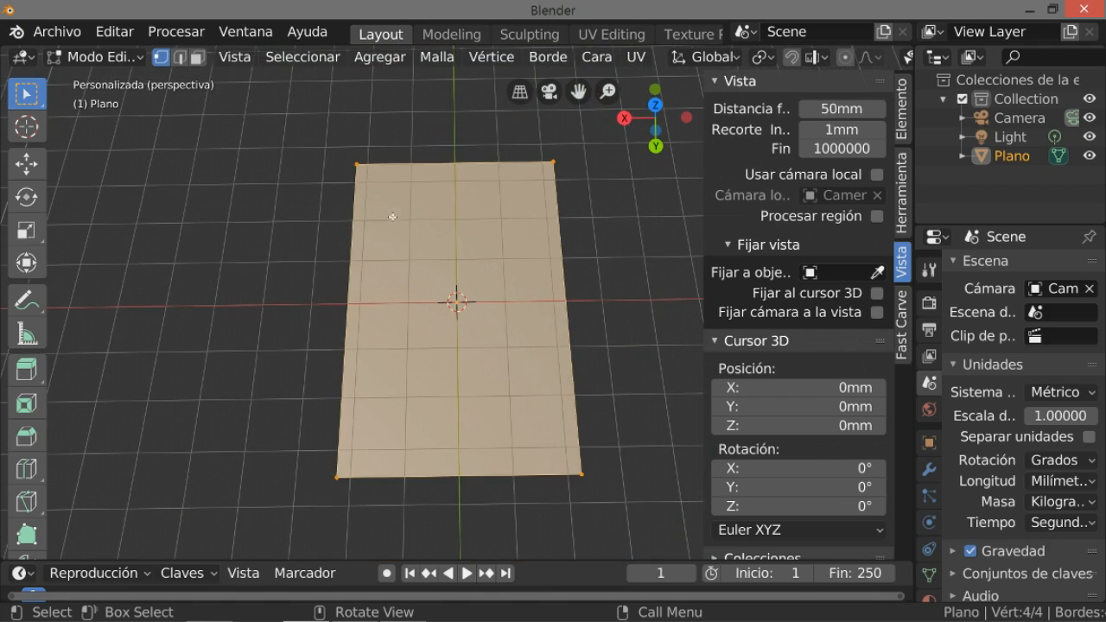
{"action": "left_click", "coordinate": [356, 164]}
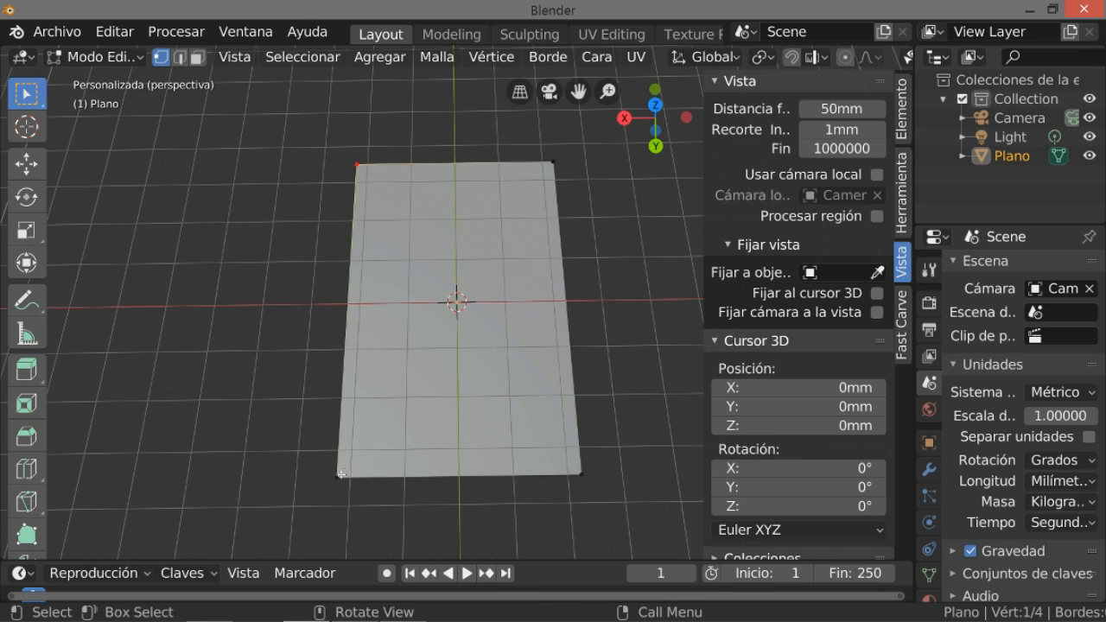
{"action": "left_click", "coordinate": [336, 476], "text": "shift"}
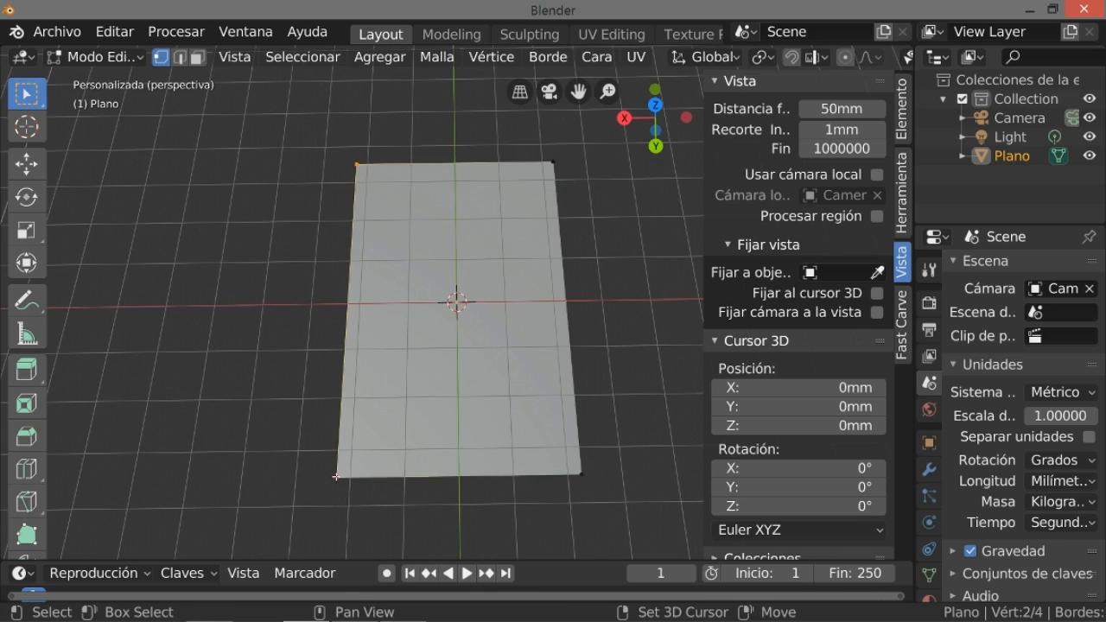
{"action": "left_click", "coordinate": [500, 60]}
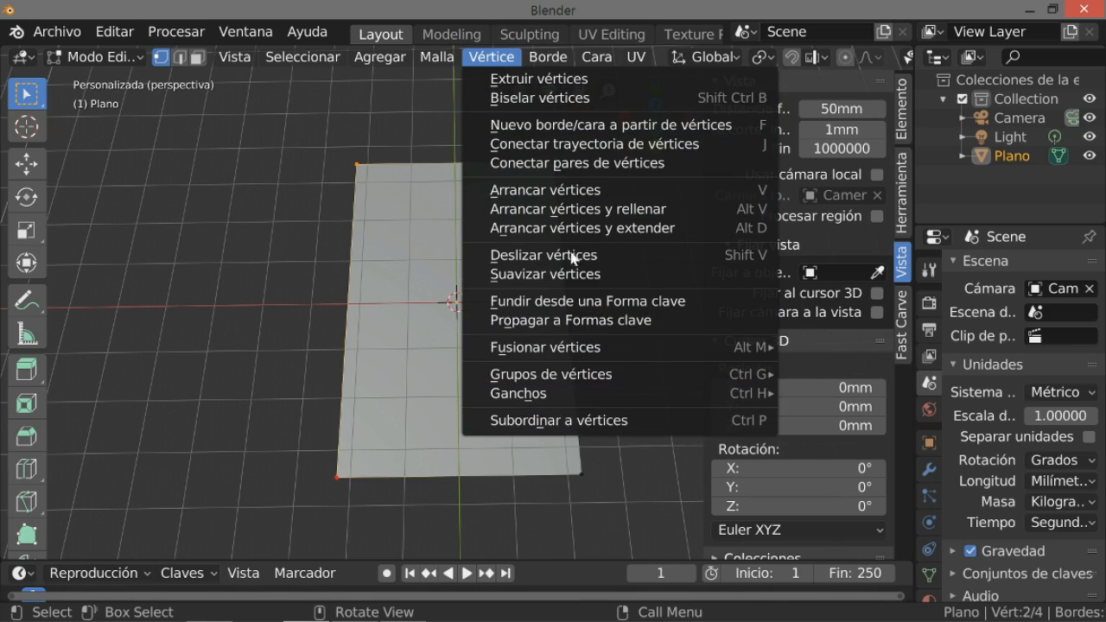
{"action": "mouse_move", "coordinate": [595, 61]}
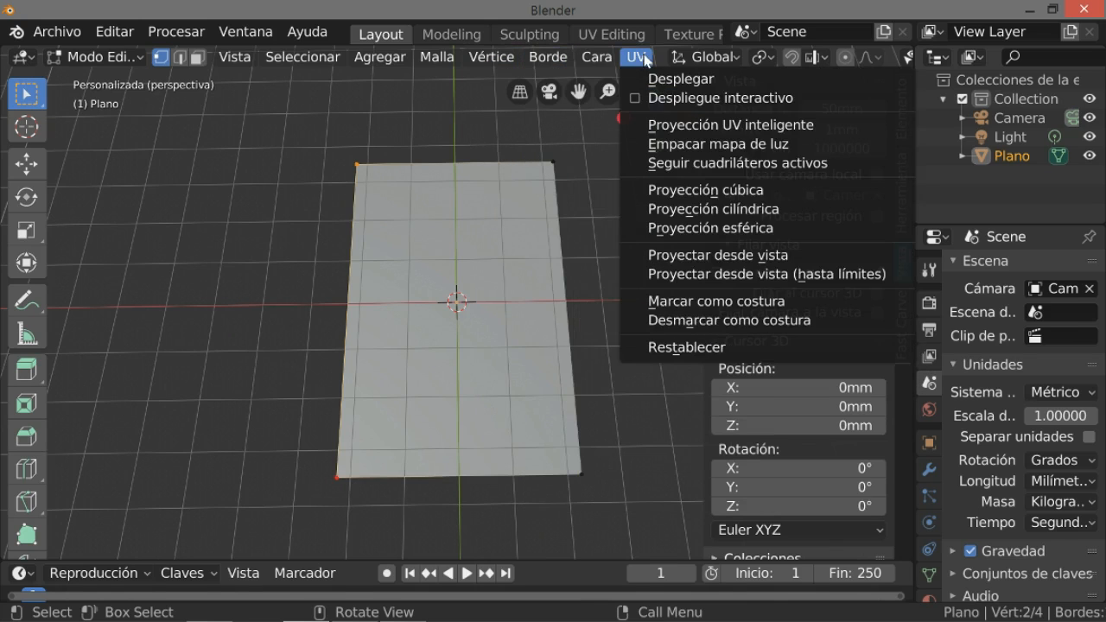
{"action": "left_click", "coordinate": [630, 58]}
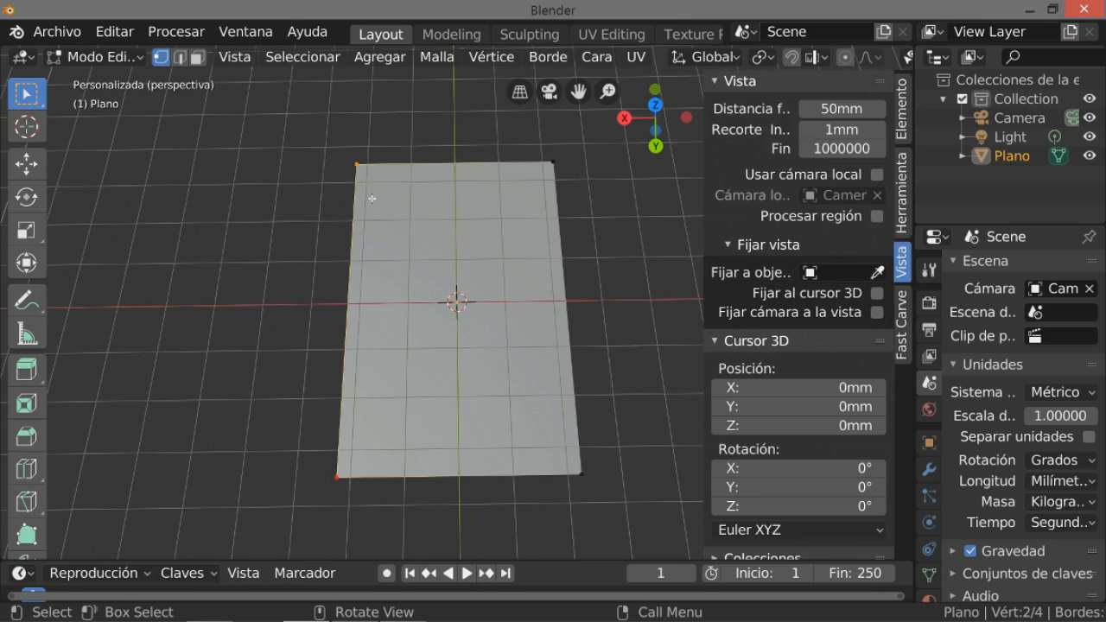
Try to extrude the plane's corner vertex at +X, -Y freely
{"action": "right_click", "coordinate": [356, 164]}
{"action": "left_click", "coordinate": [356, 163]}
{"action": "right_click", "coordinate": [356, 164]}
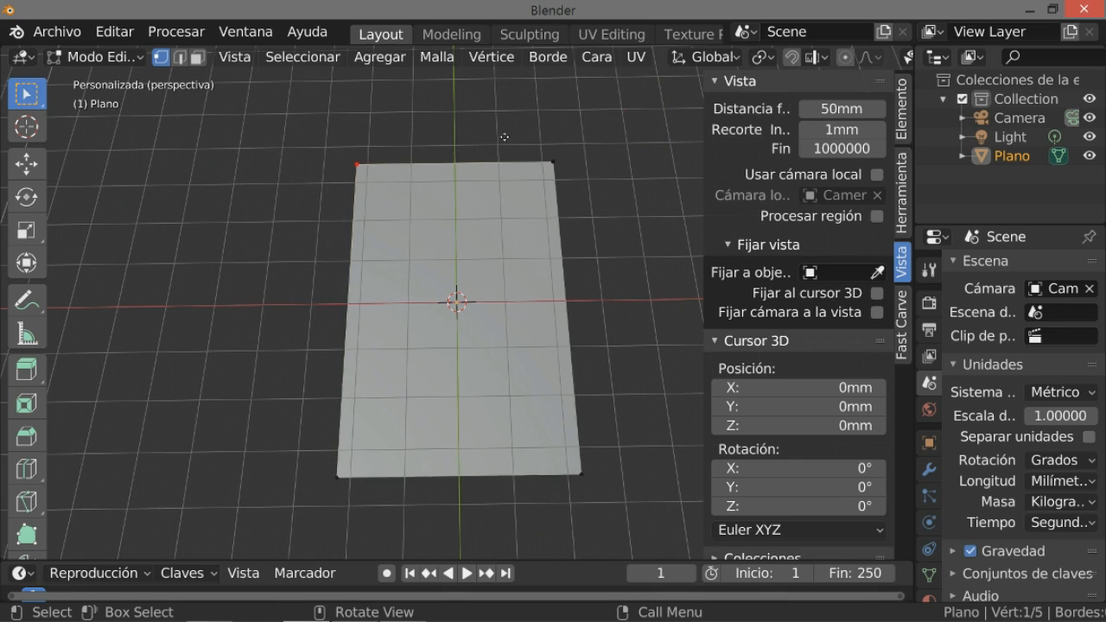
{"action": "key", "text": "e"}
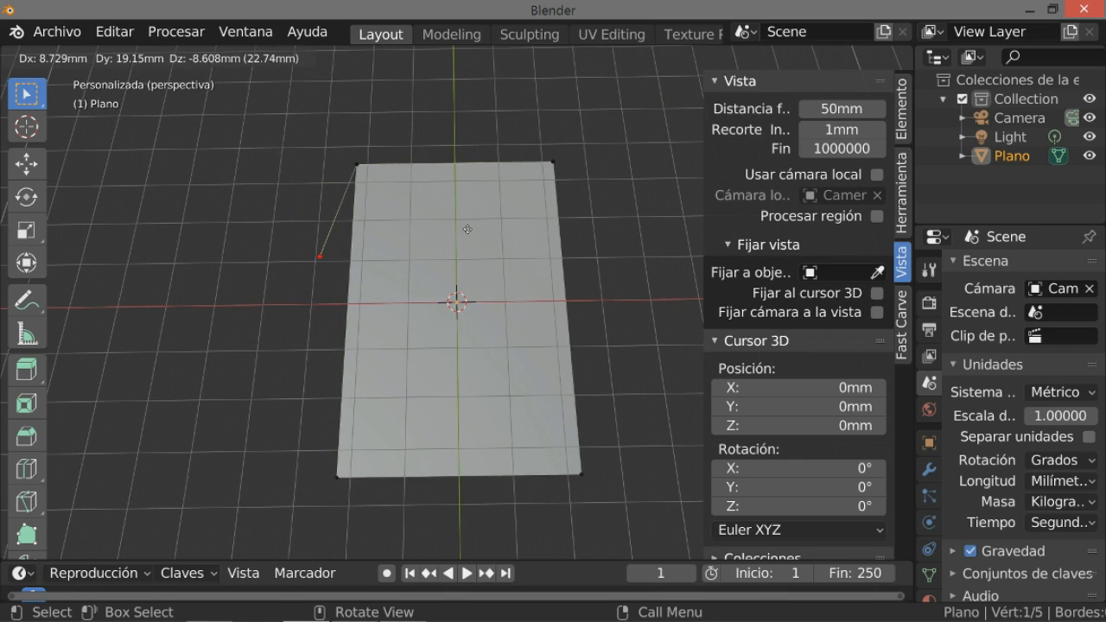
{"action": "key", "text": "Escape"}
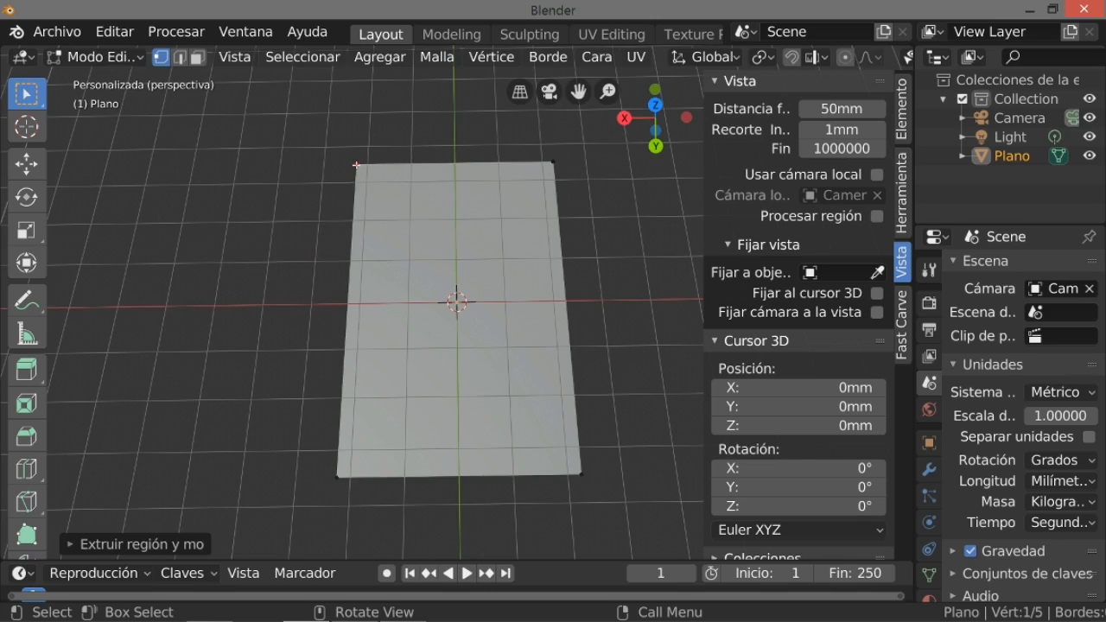
{"action": "mouse_move", "coordinate": [332, 615]}
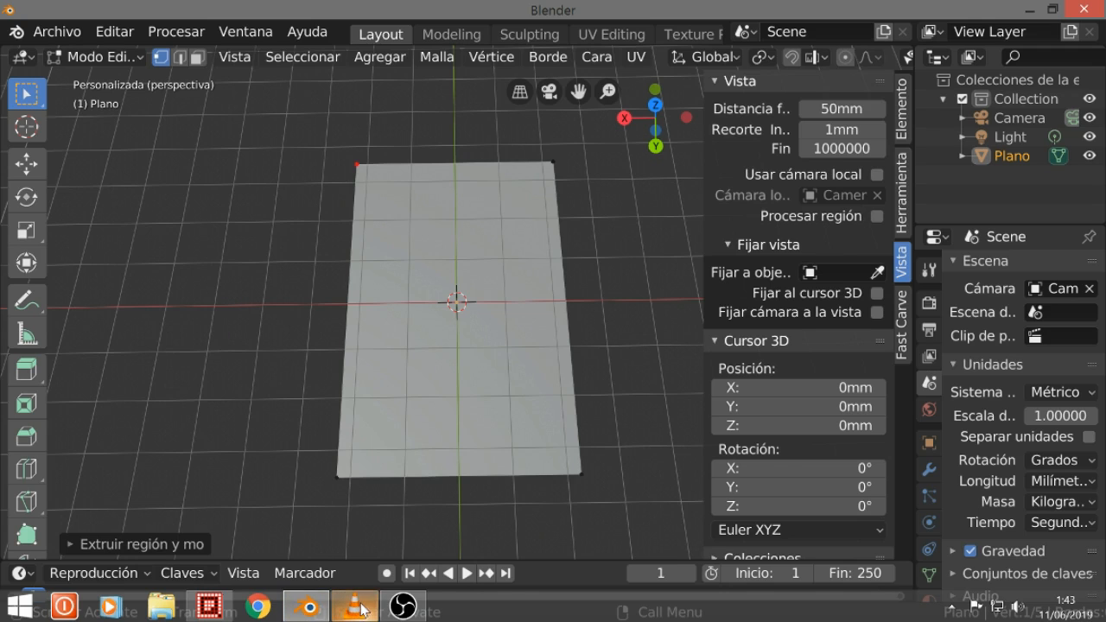
{"action": "left_click", "coordinate": [403, 607]}
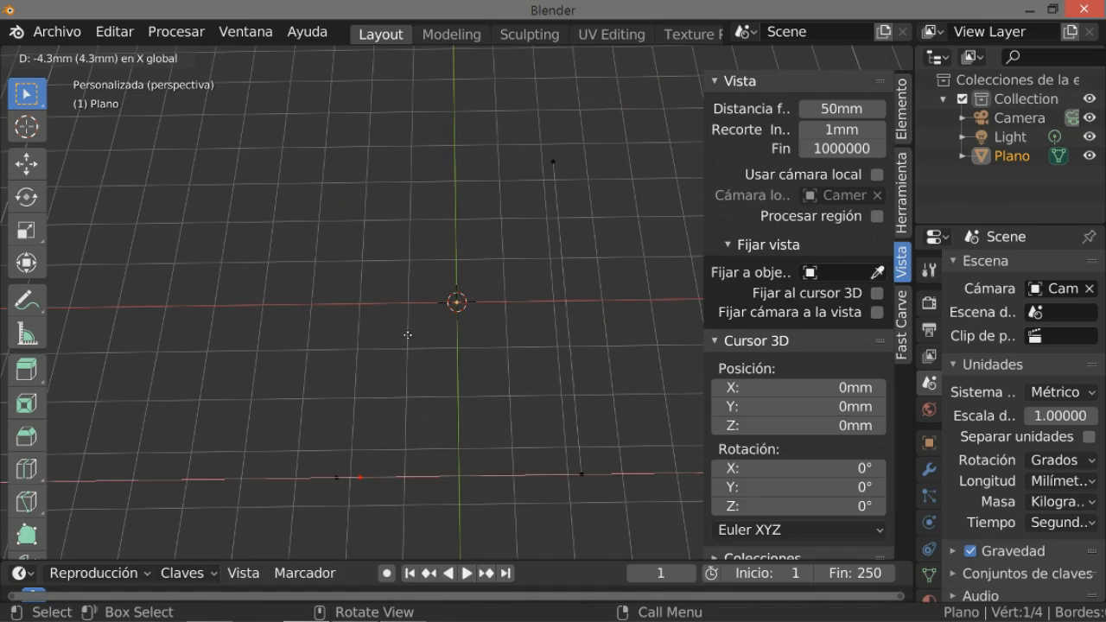
Extrude the corner vertex at +X, +Y by -40 mm along the global Y axis
{"action": "key", "text": "y"}
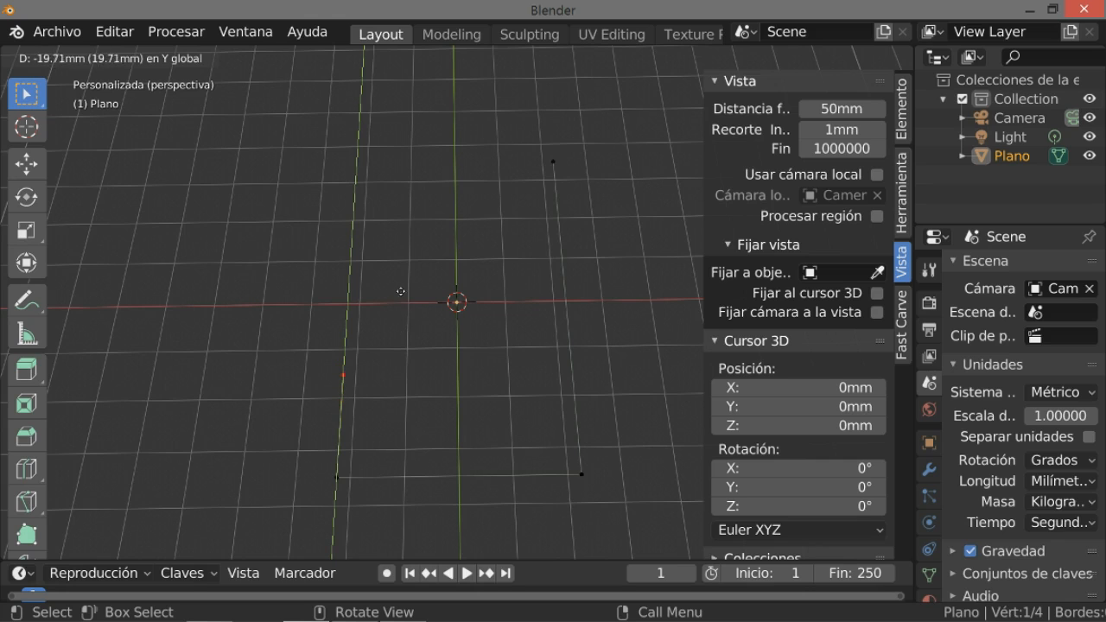
{"action": "left_click", "coordinate": [404, 257]}
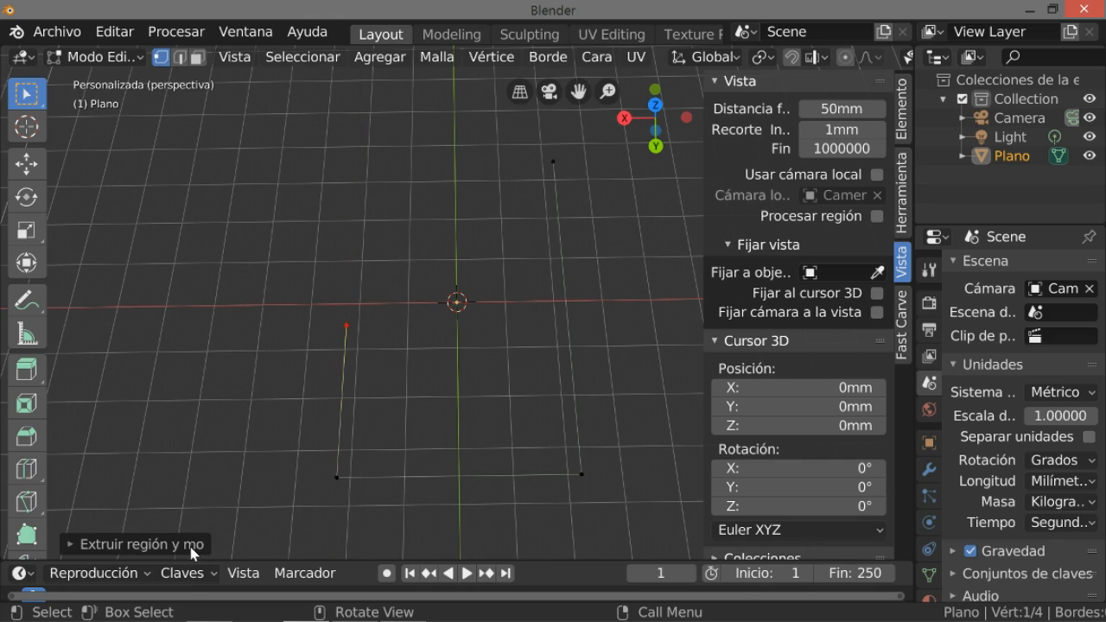
{"action": "left_click", "coordinate": [160, 539]}
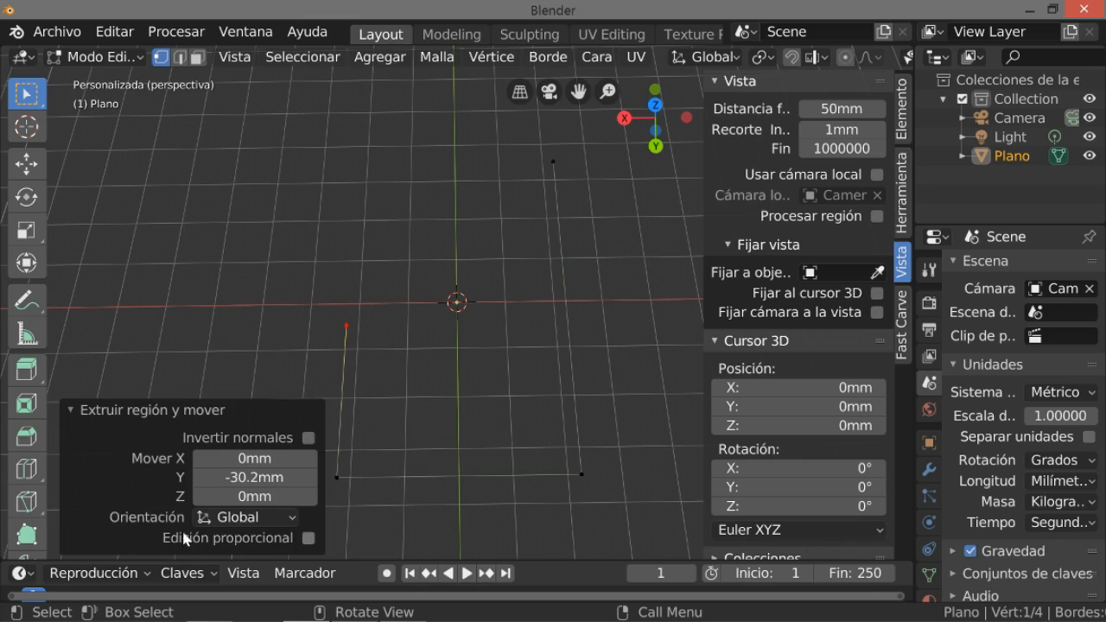
{"action": "left_click", "coordinate": [290, 478]}
{"action": "left_click_drag", "start_coordinate": [289, 478], "coordinate": [205, 478]}
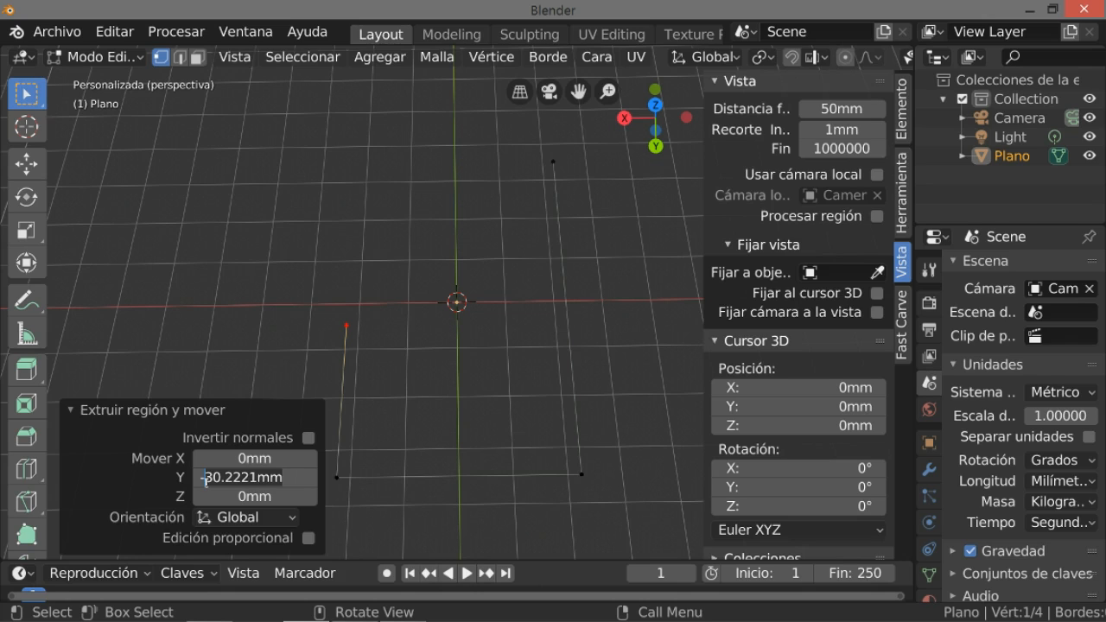
{"action": "type", "text": "40"}
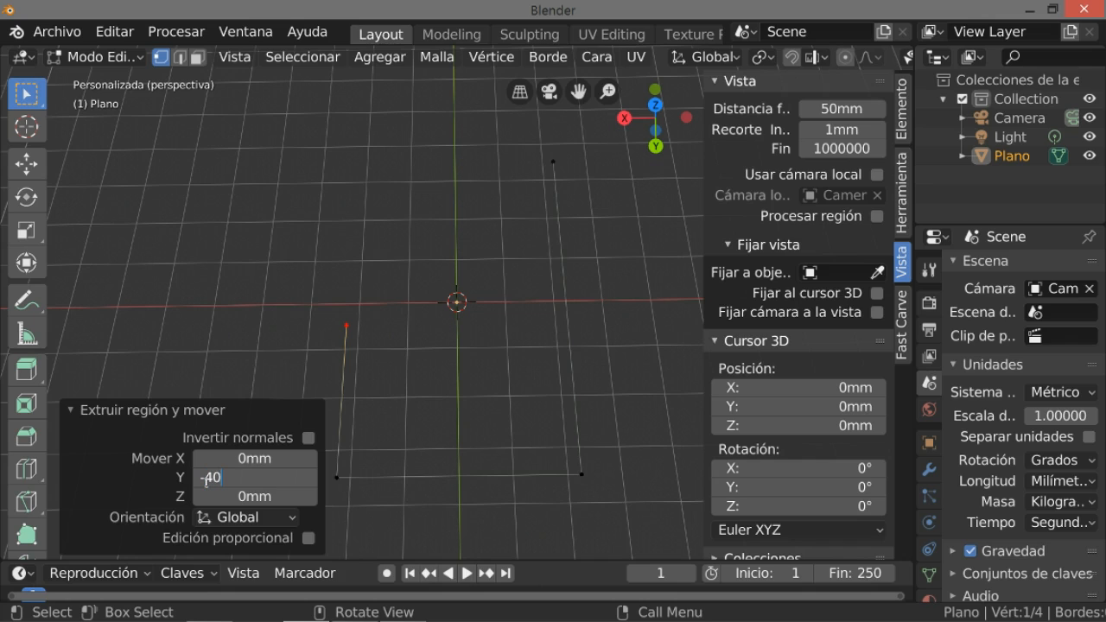
{"action": "key", "text": "Return"}
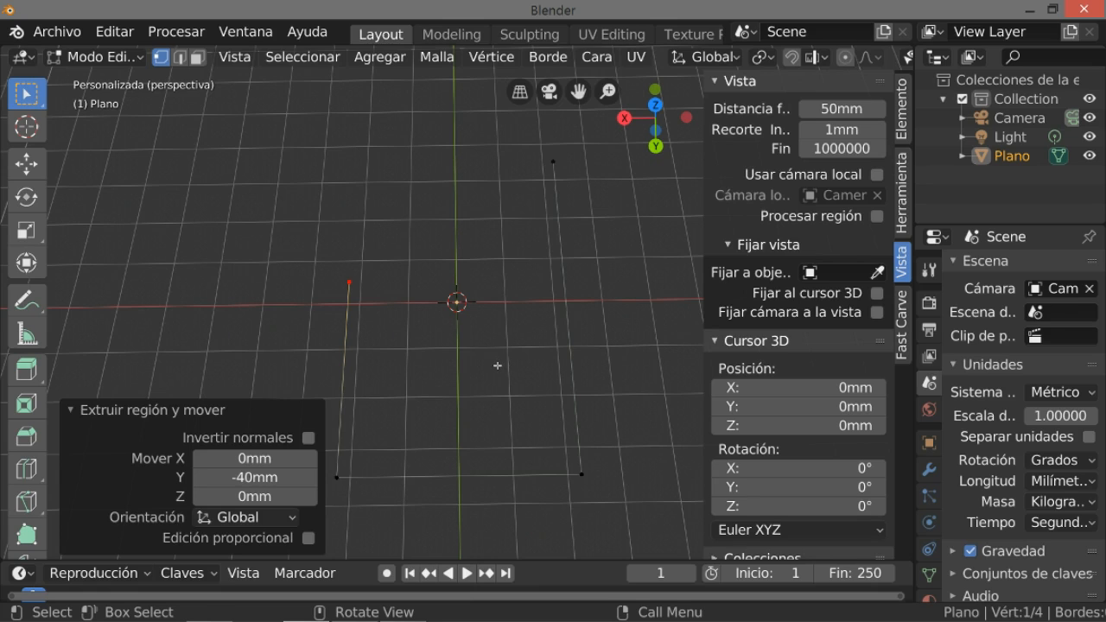
Enable snapping to vertices and extrude the end vertex of the 40 mm edge onto the corner vertex at -X, -Y
{"action": "scroll", "coordinate": [328, 53], "scroll_direction": "down", "scroll_amount": 5}
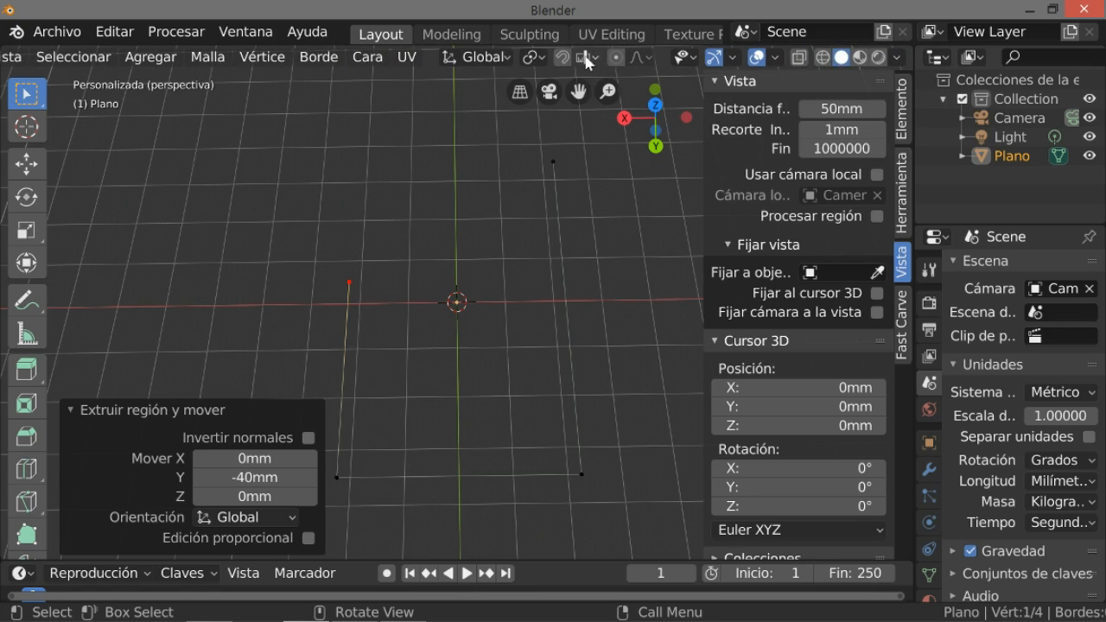
{"action": "left_click", "coordinate": [587, 59]}
{"action": "left_click", "coordinate": [560, 133]}
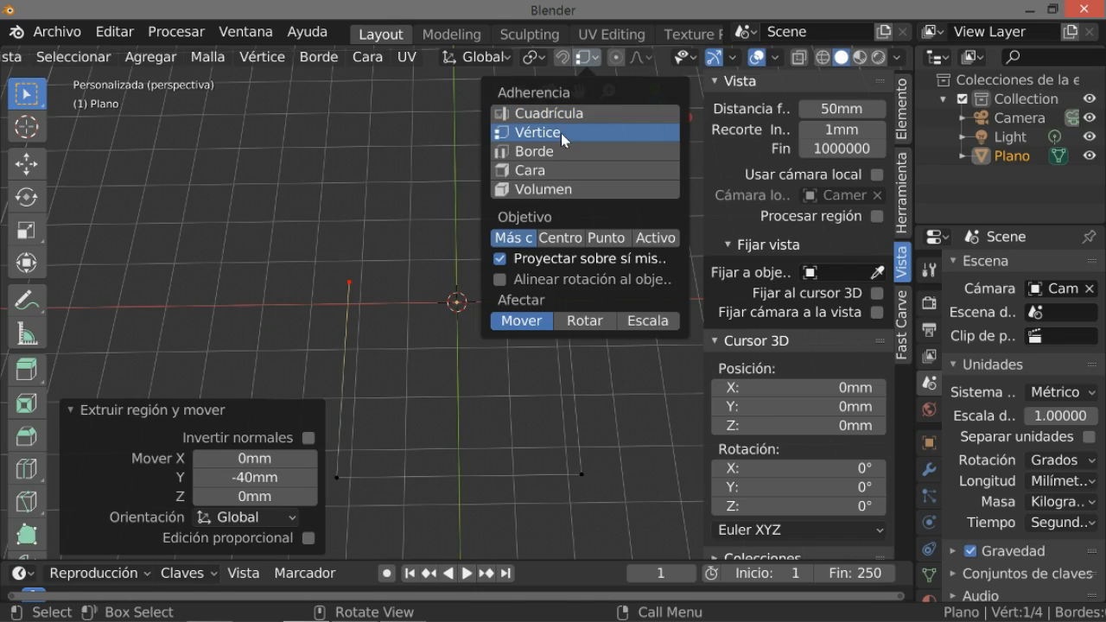
{"action": "left_click", "coordinate": [563, 58]}
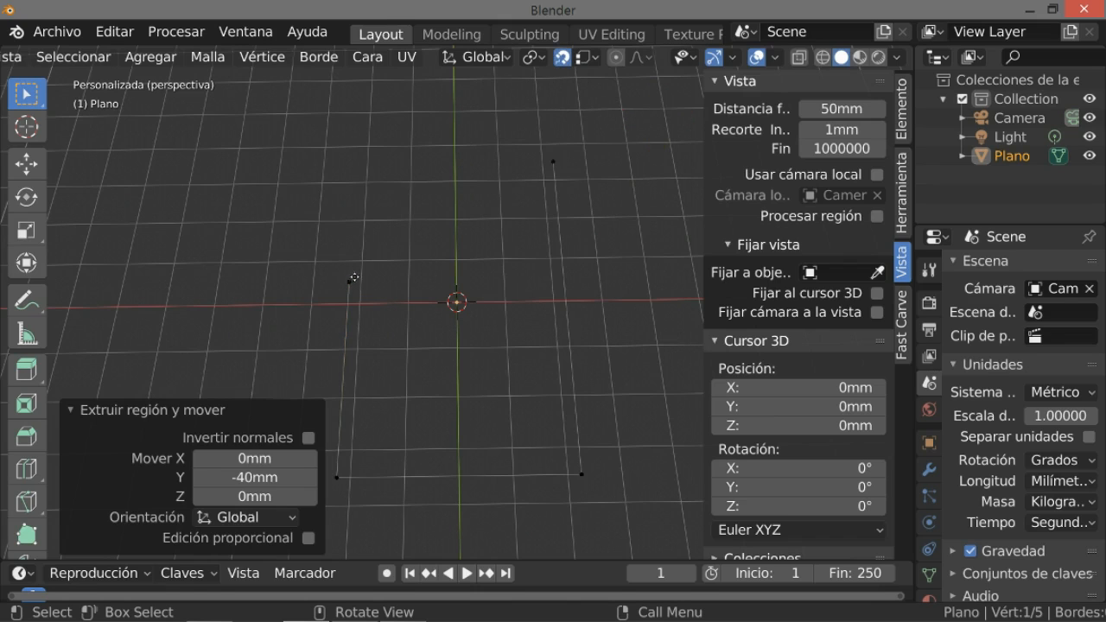
{"action": "key", "text": "e"}
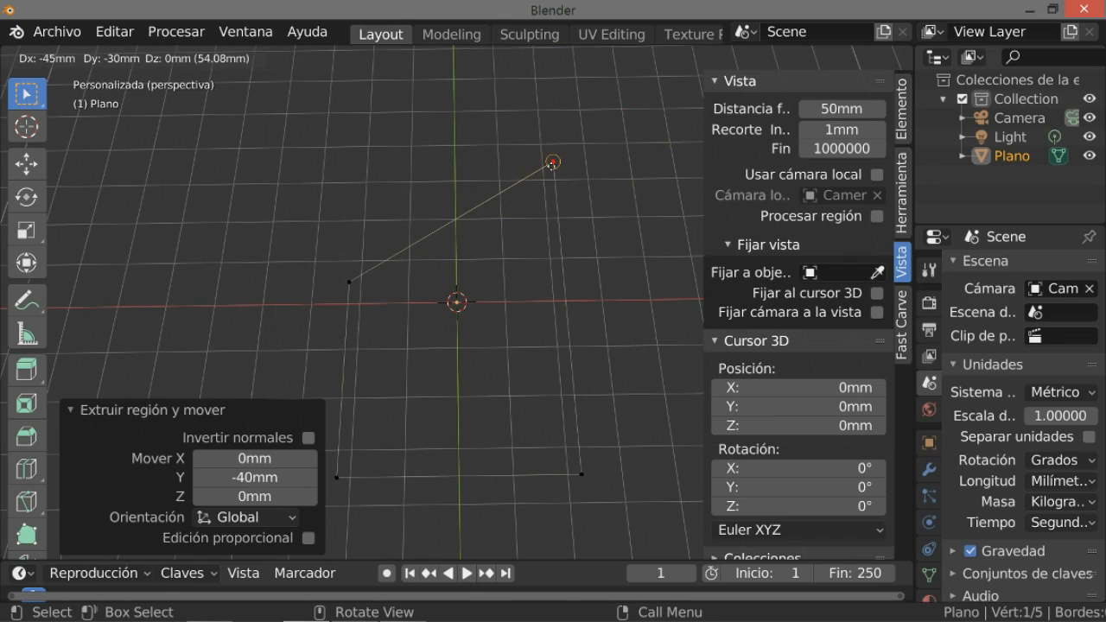
{"action": "left_click", "coordinate": [553, 161]}
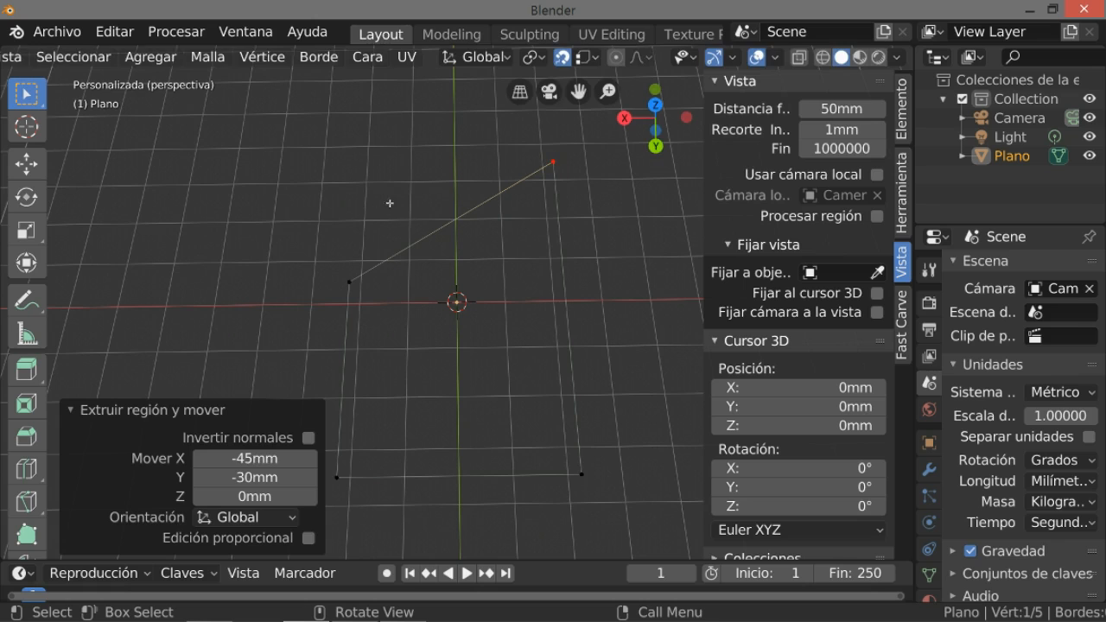
Disable snapping and move the newly extruded vertex 38 mm along X with the Move tool
{"action": "left_click", "coordinate": [563, 57]}
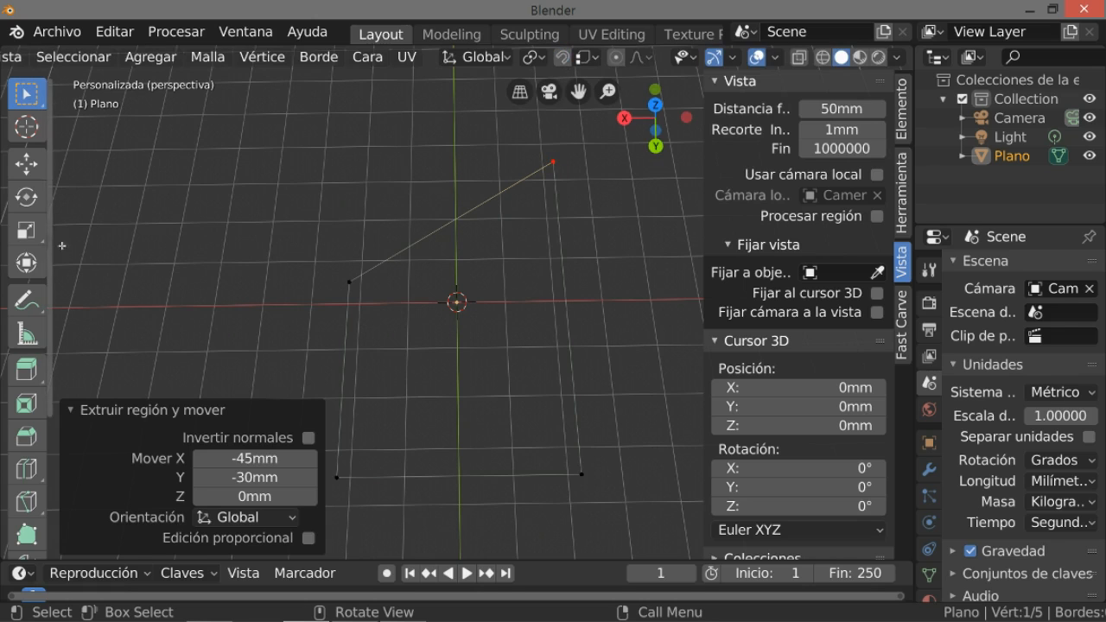
{"action": "left_click", "coordinate": [29, 168]}
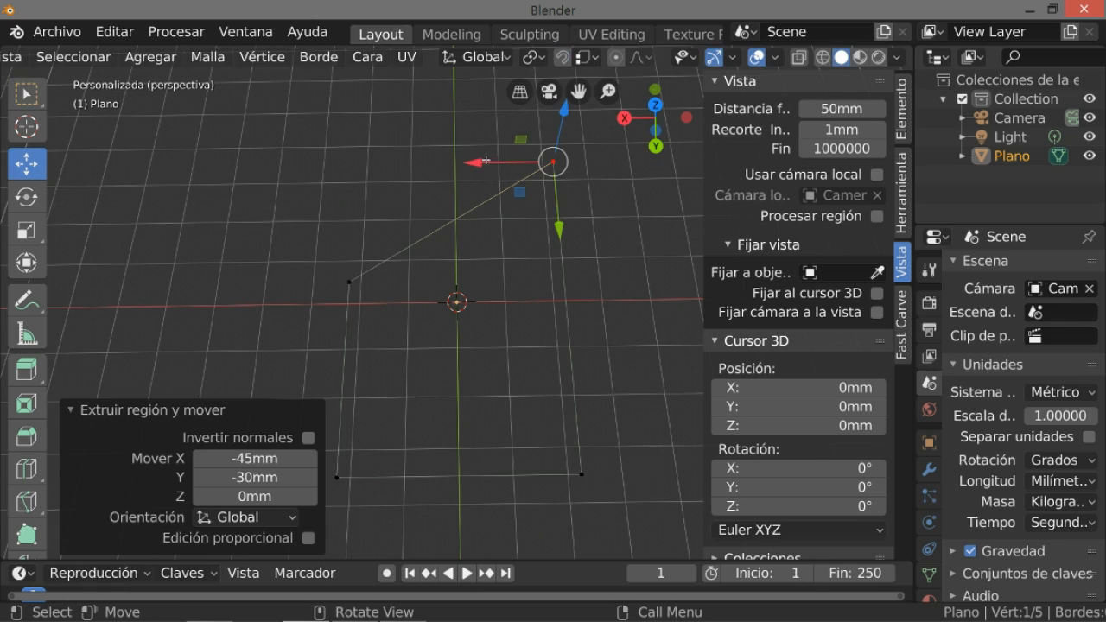
{"action": "left_click_drag", "start_coordinate": [485, 160], "coordinate": [341, 161]}
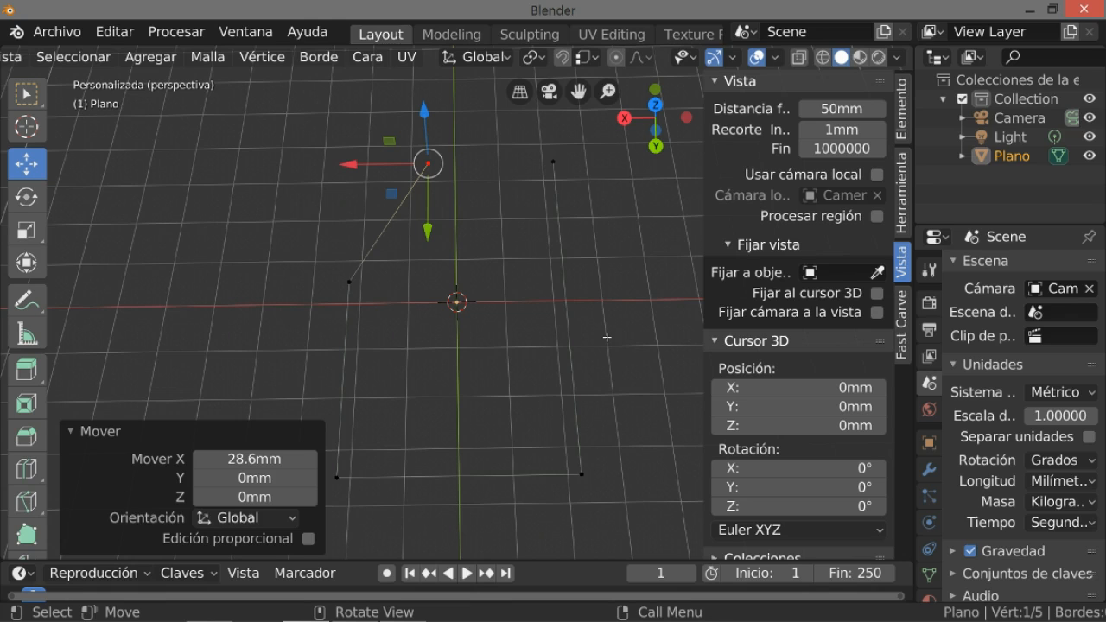
{"action": "left_click", "coordinate": [278, 460]}
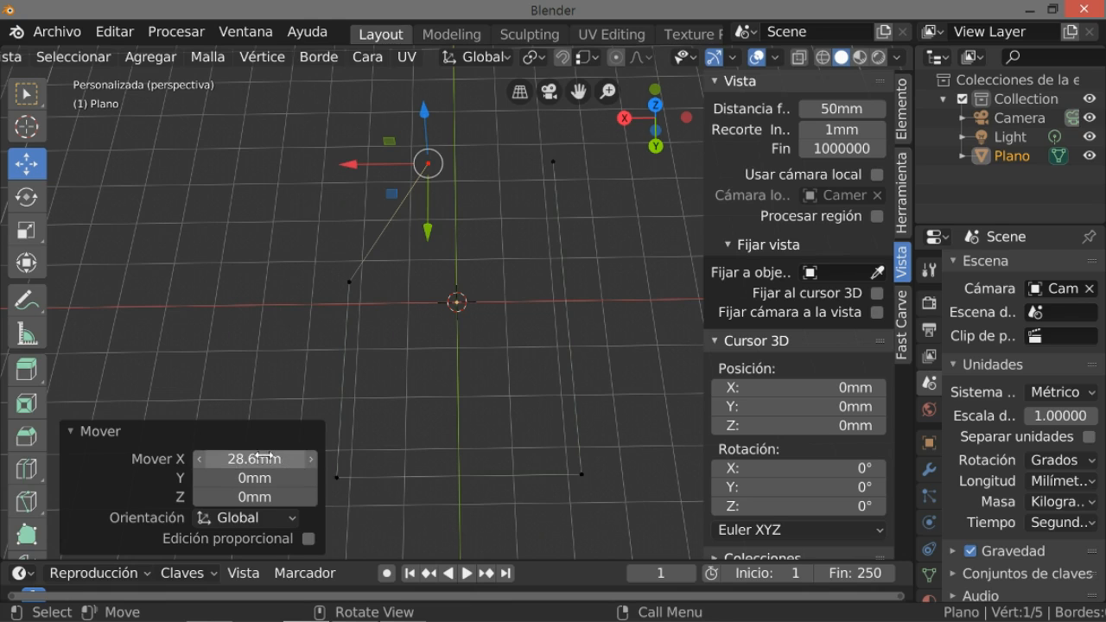
{"action": "left_click", "coordinate": [275, 462]}
{"action": "key", "text": "ctrl+a"}
{"action": "type", "text": "3"}
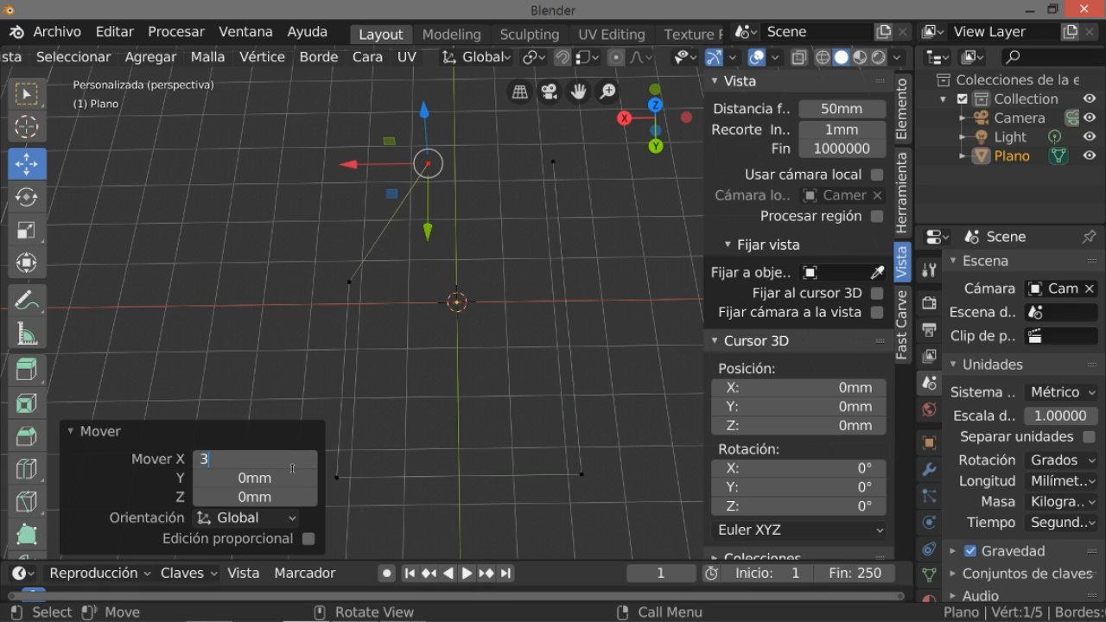
{"action": "type", "text": "8"}
{"action": "key", "text": "Return"}
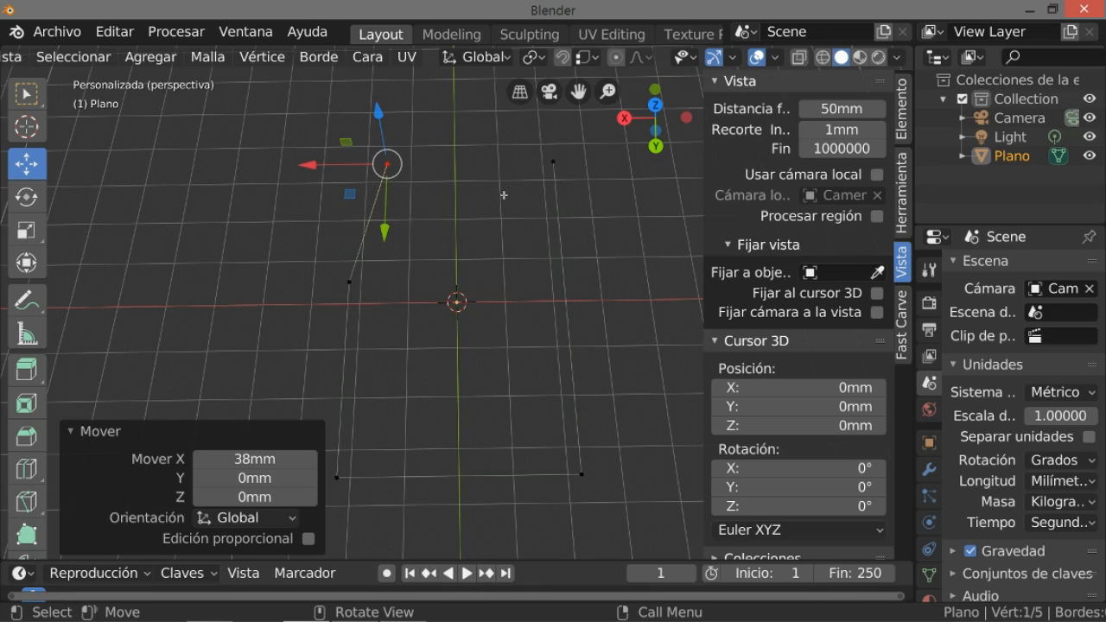
Extrude another vertex from the moved one and, with snapping enabled, place it on the corner vertex at -X, -Y
{"action": "key", "text": "e"}
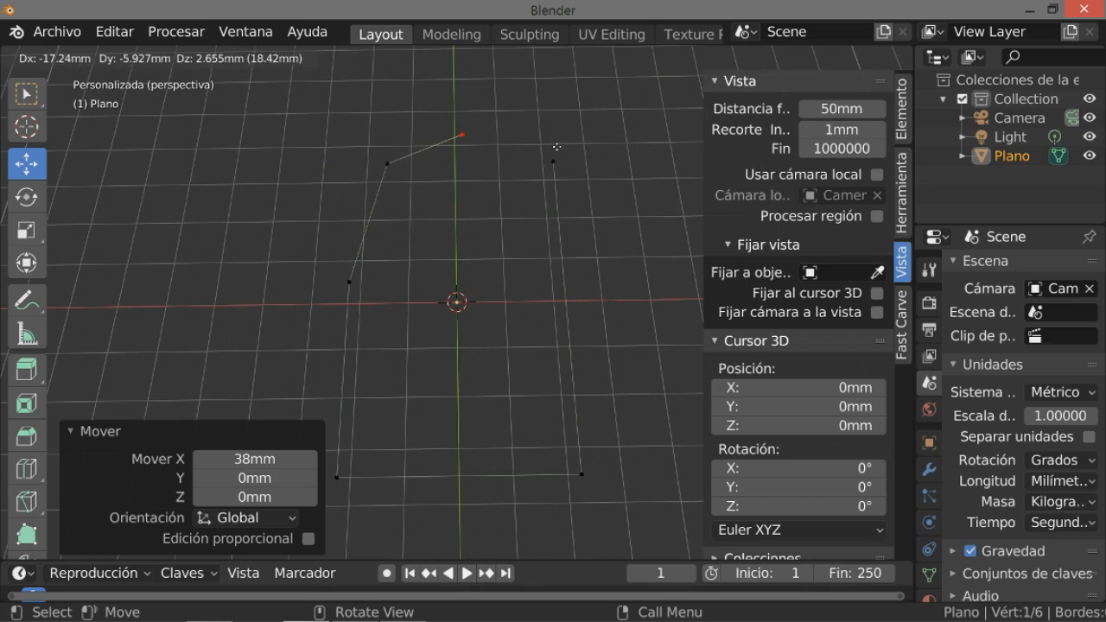
{"action": "left_click", "coordinate": [538, 127]}
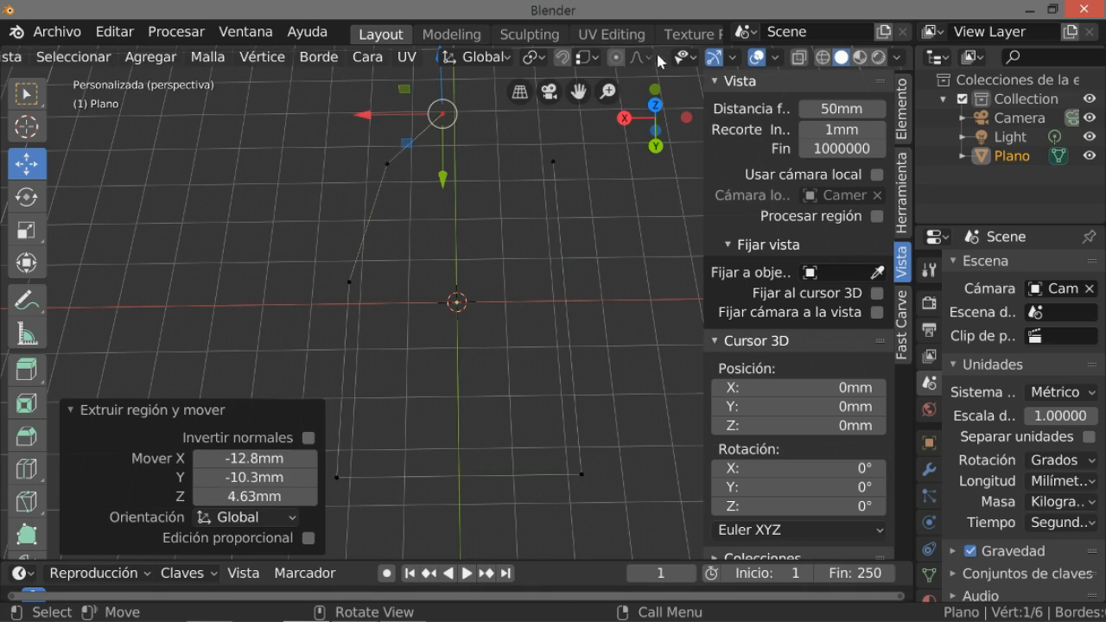
{"action": "left_click", "coordinate": [561, 57]}
{"action": "left_click_drag", "start_coordinate": [449, 119], "coordinate": [553, 162]}
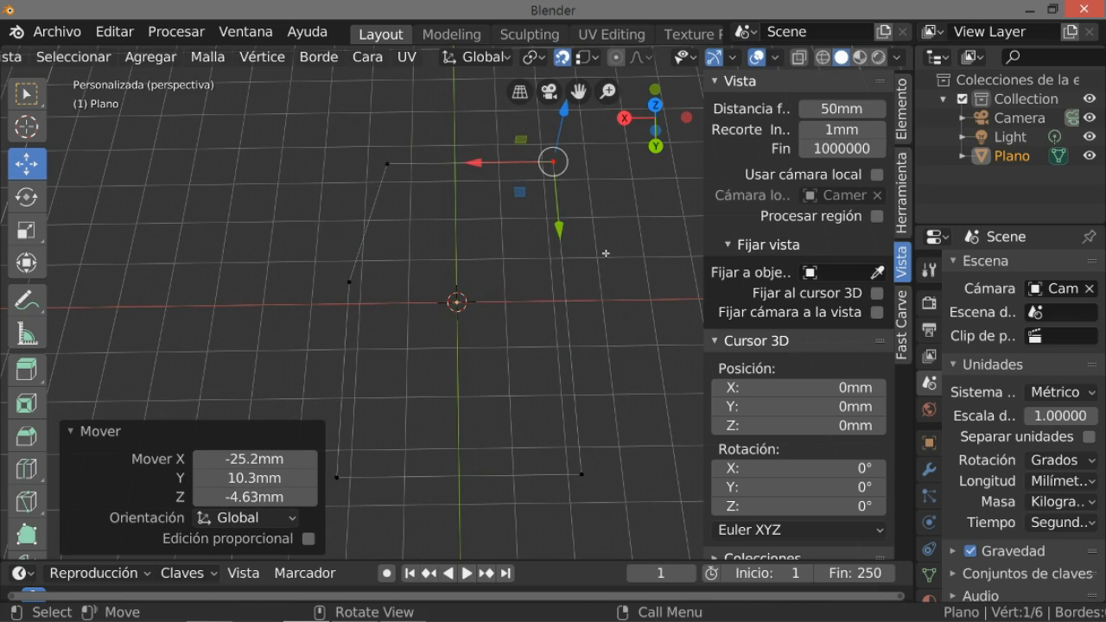
Switch to the box selection tool and merge vertices by distance on the selected corner vertex
{"action": "scroll", "coordinate": [553, 259], "scroll_direction": "down", "scroll_amount": 2}
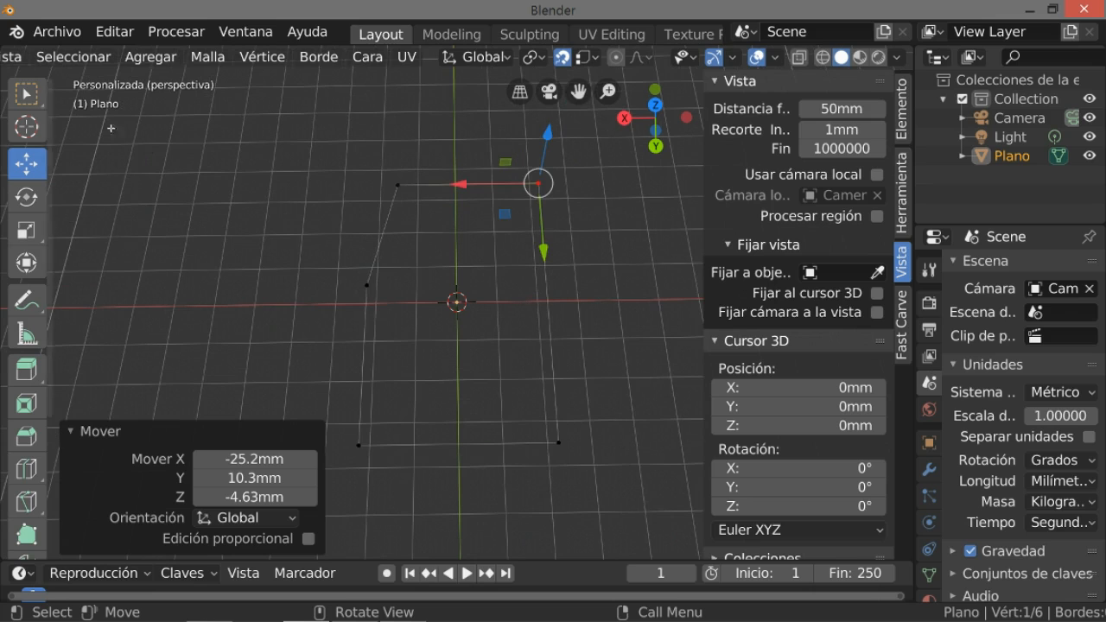
{"action": "left_click", "coordinate": [26, 93]}
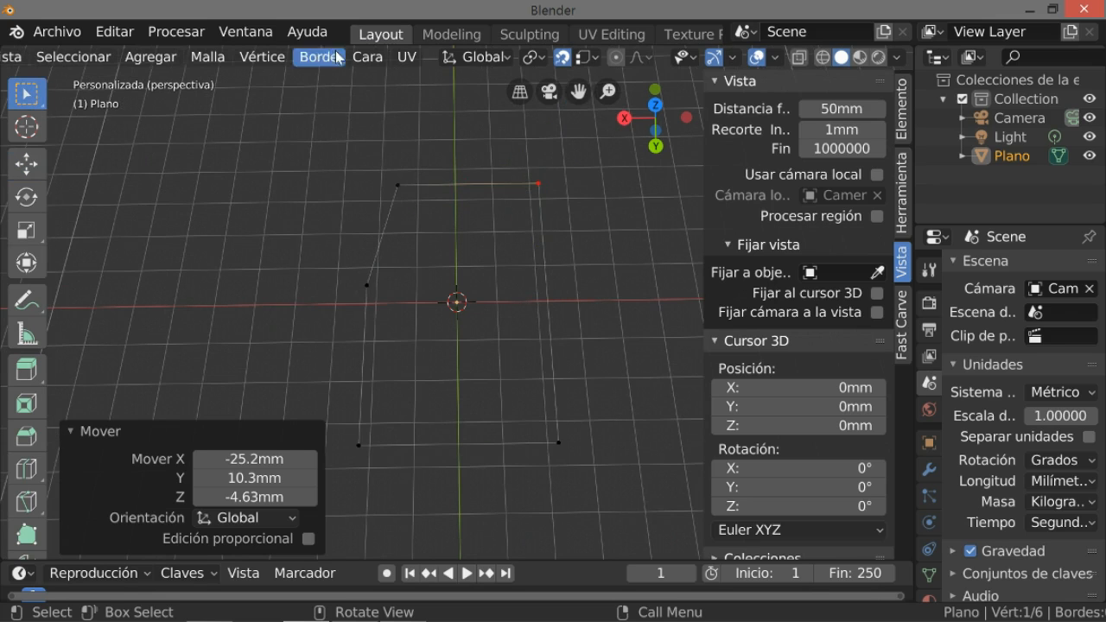
{"action": "left_click", "coordinate": [262, 57]}
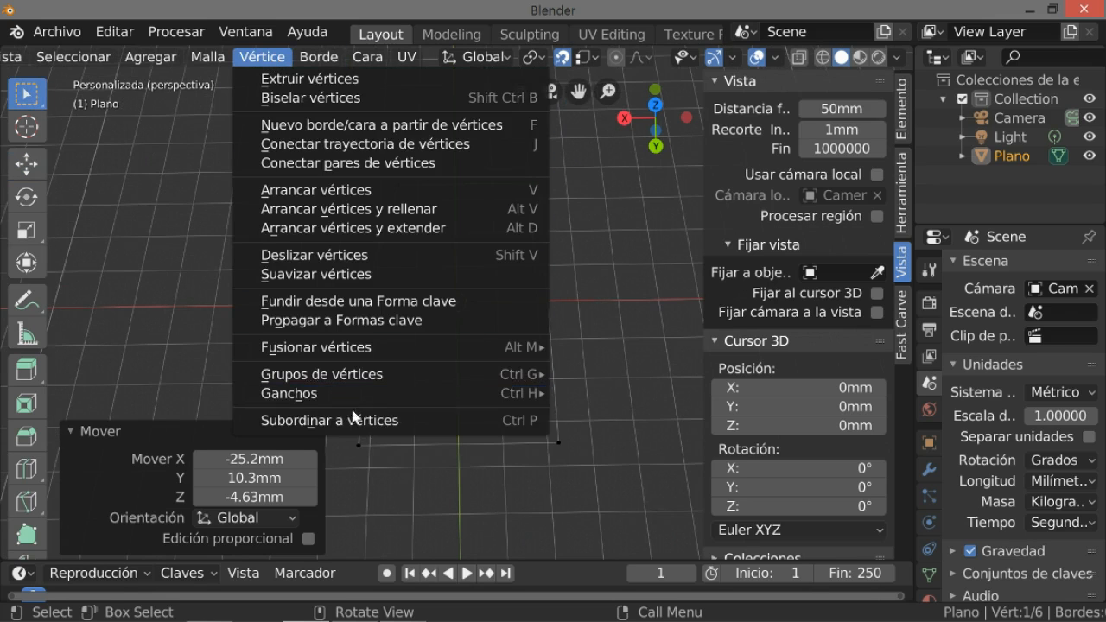
{"action": "mouse_move", "coordinate": [356, 355]}
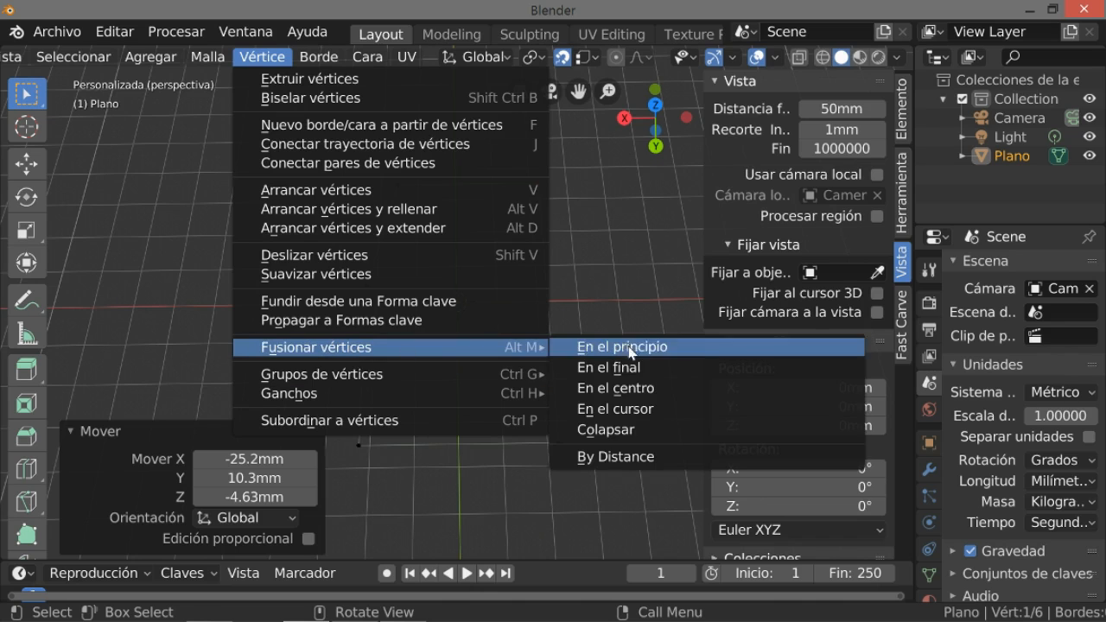
{"action": "left_click", "coordinate": [617, 457]}
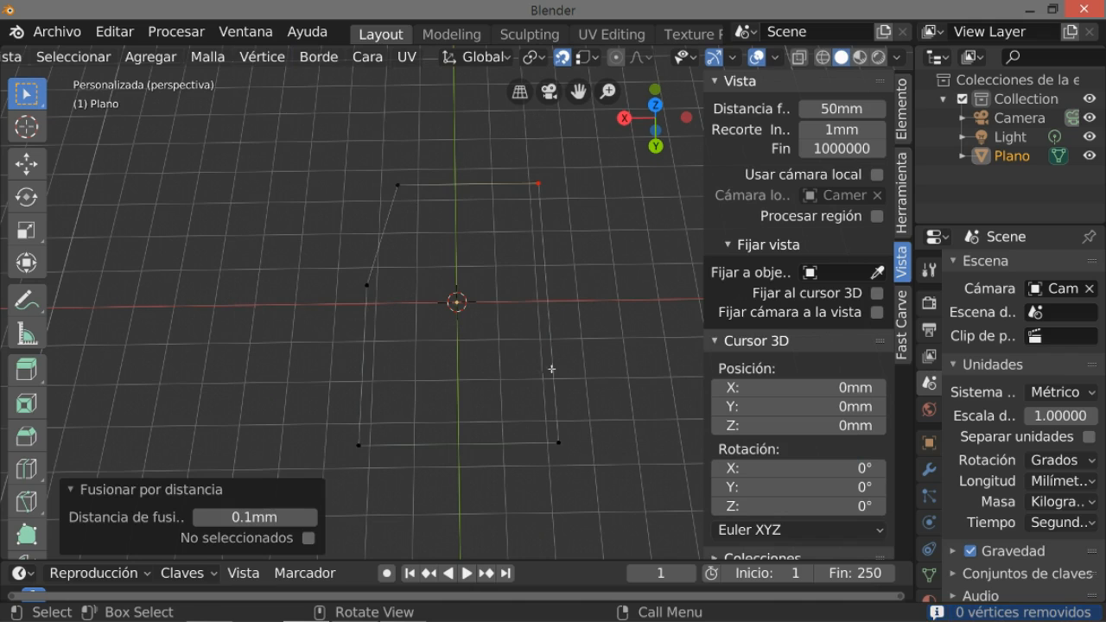
Select all vertices linked to the selected corner vertex so that the whole outline is selected
{"action": "left_click", "coordinate": [151, 57]}
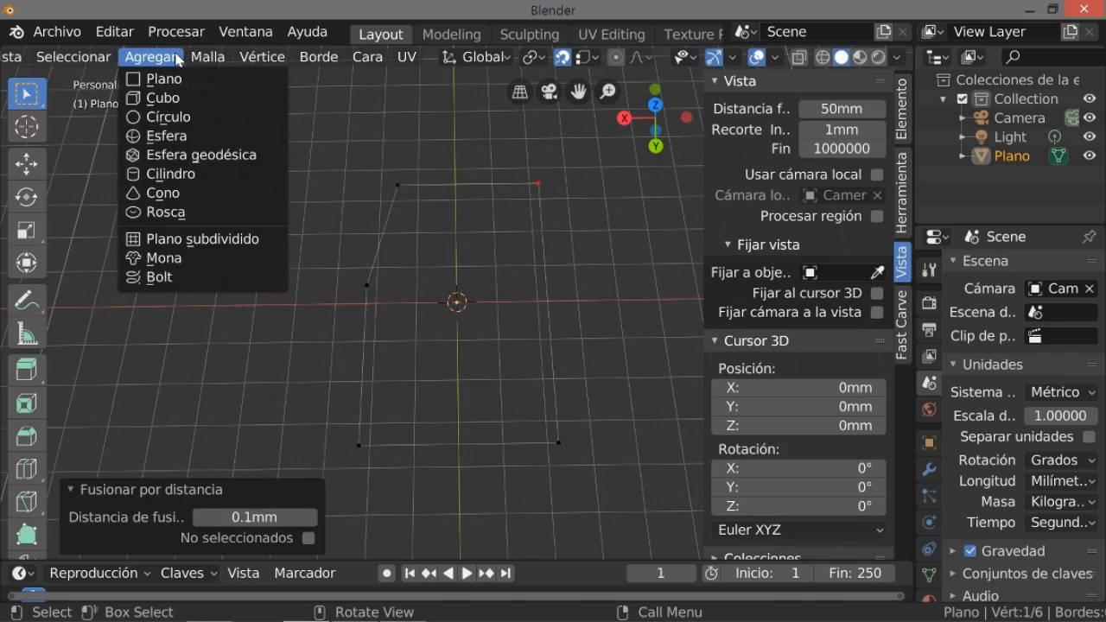
{"action": "mouse_move", "coordinate": [205, 59]}
{"action": "mouse_move", "coordinate": [100, 57]}
{"action": "mouse_move", "coordinate": [95, 367]}
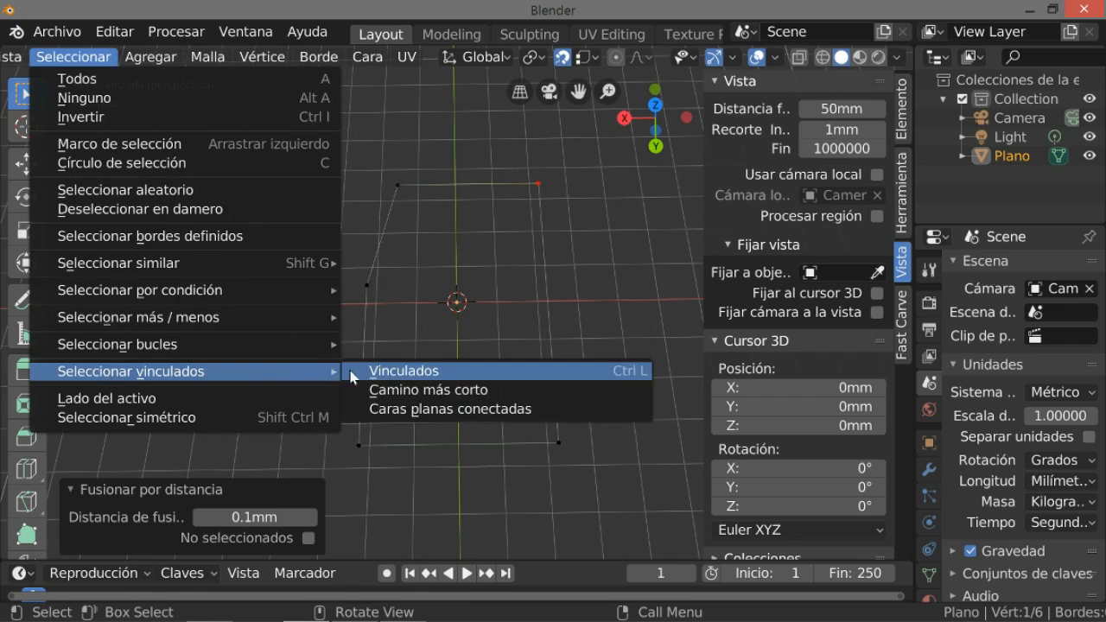
{"action": "left_click", "coordinate": [391, 371]}
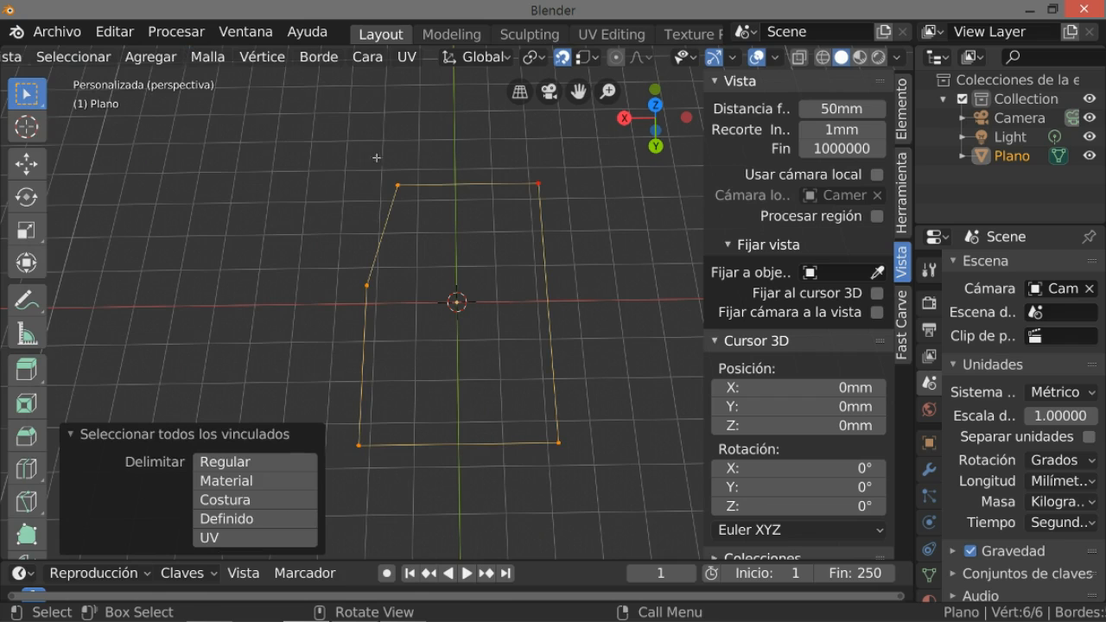
{"action": "left_click", "coordinate": [71, 432]}
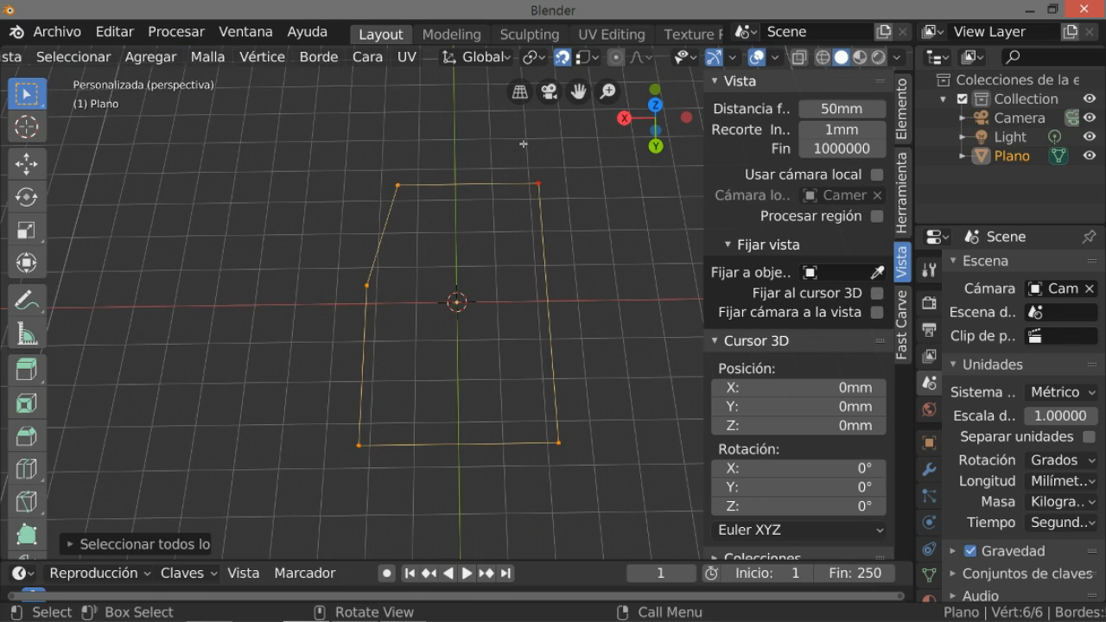
Fill the selected outline with faces
{"action": "left_click", "coordinate": [369, 57]}
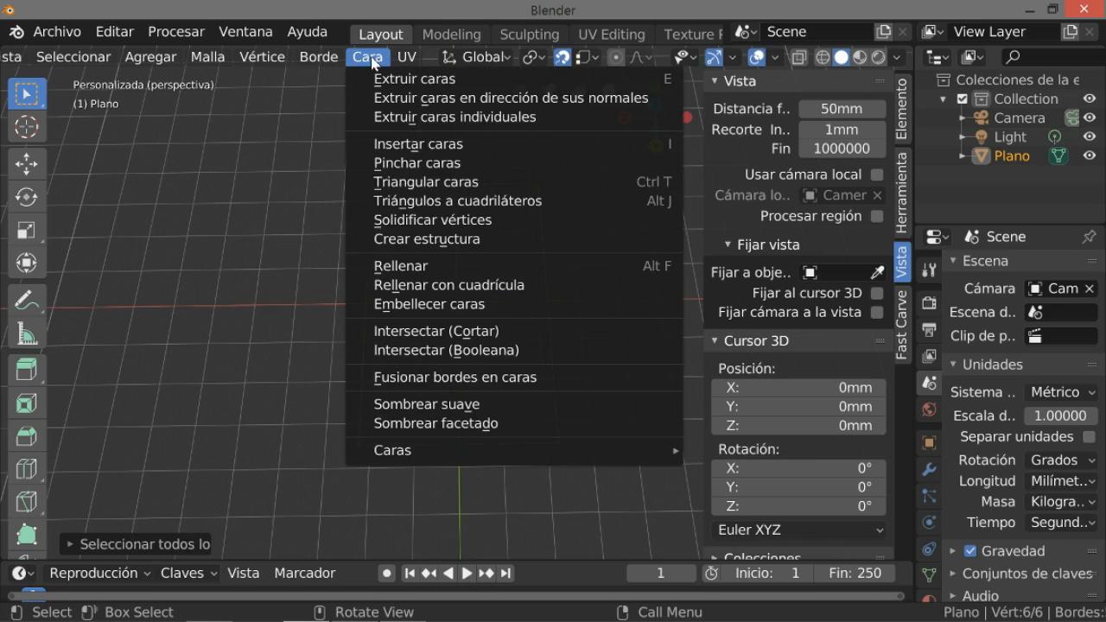
{"action": "left_click", "coordinate": [424, 271]}
{"action": "scroll", "coordinate": [431, 394], "scroll_direction": "up", "scroll_amount": 1}
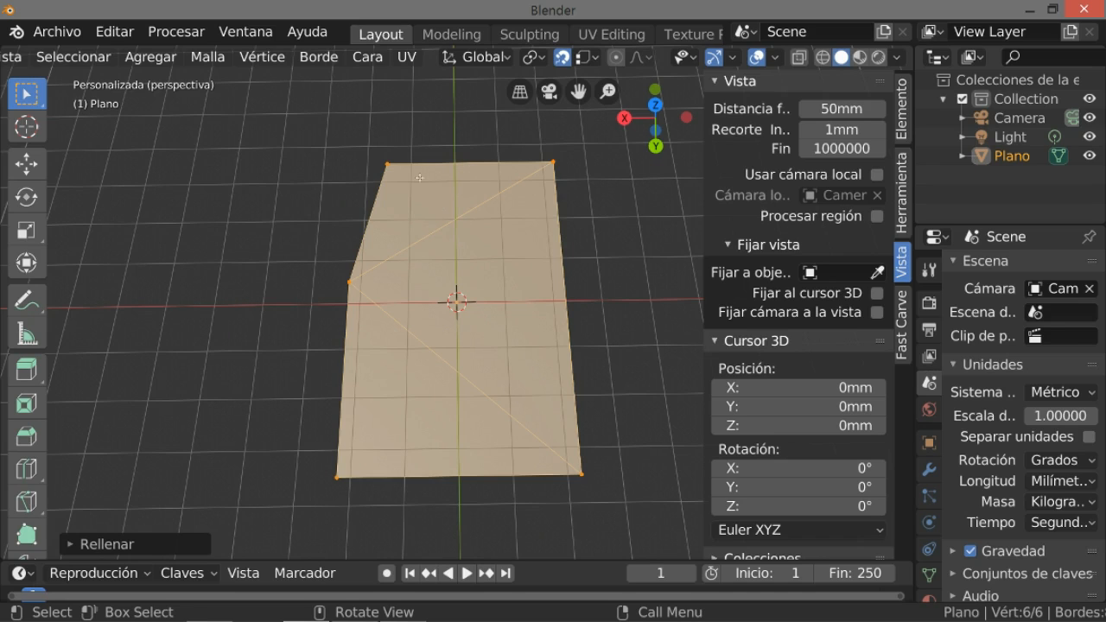
Disable snapping and, in face selection mode, dissolve the filled triangles into a single face
{"action": "left_click", "coordinate": [367, 57]}
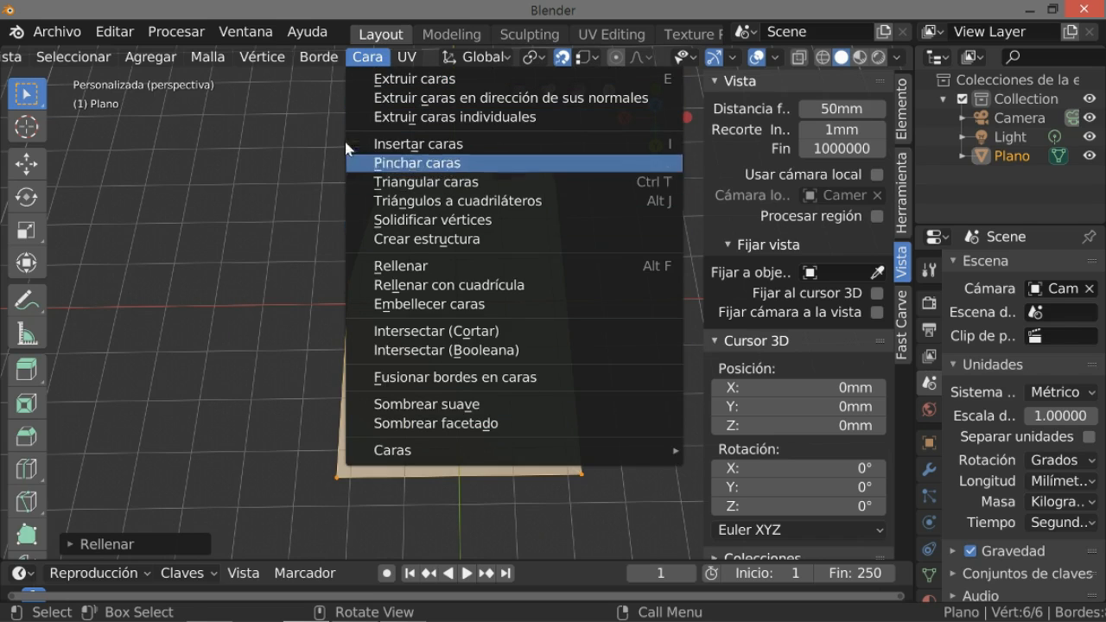
{"action": "left_click", "coordinate": [565, 57]}
{"action": "middle_click_drag", "start_coordinate": [243, 63], "coordinate": [536, 78]}
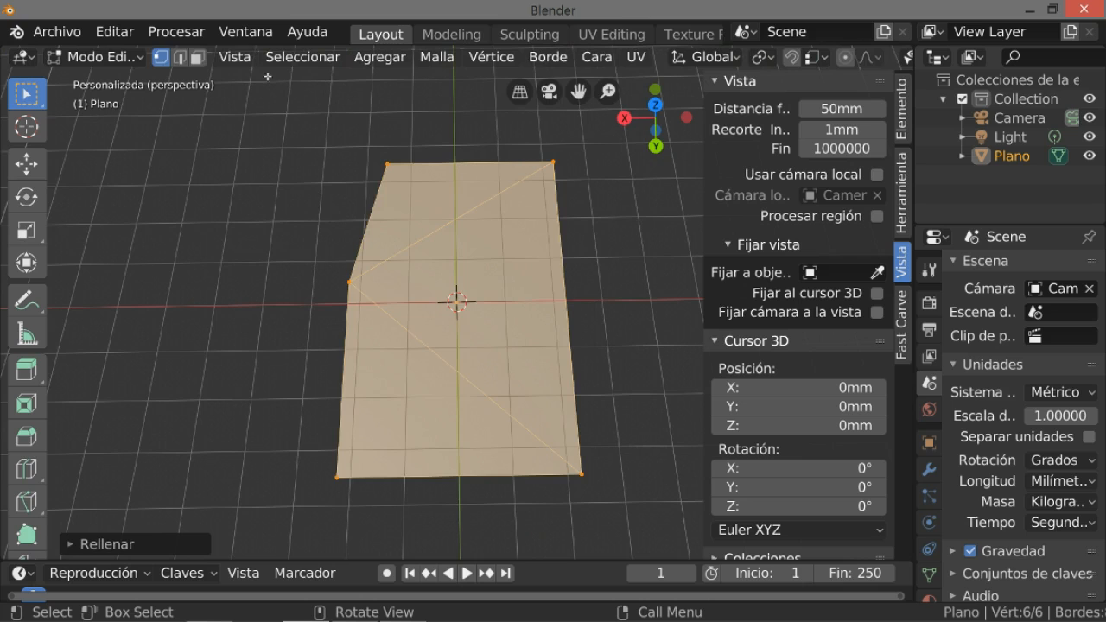
{"action": "left_click", "coordinate": [197, 58]}
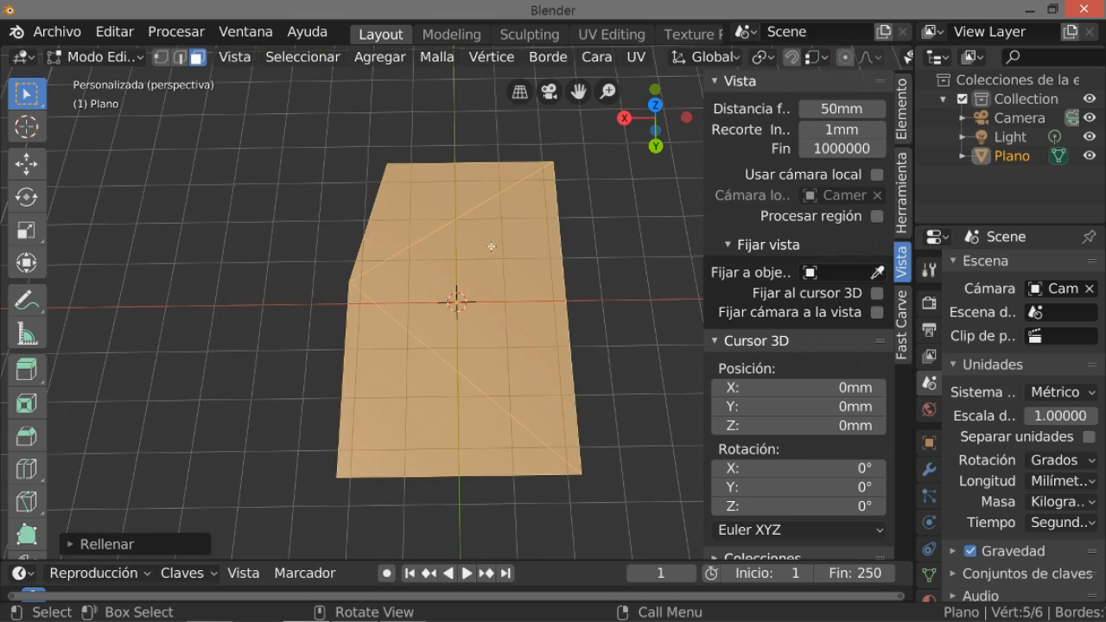
{"action": "right_click", "coordinate": [441, 237]}
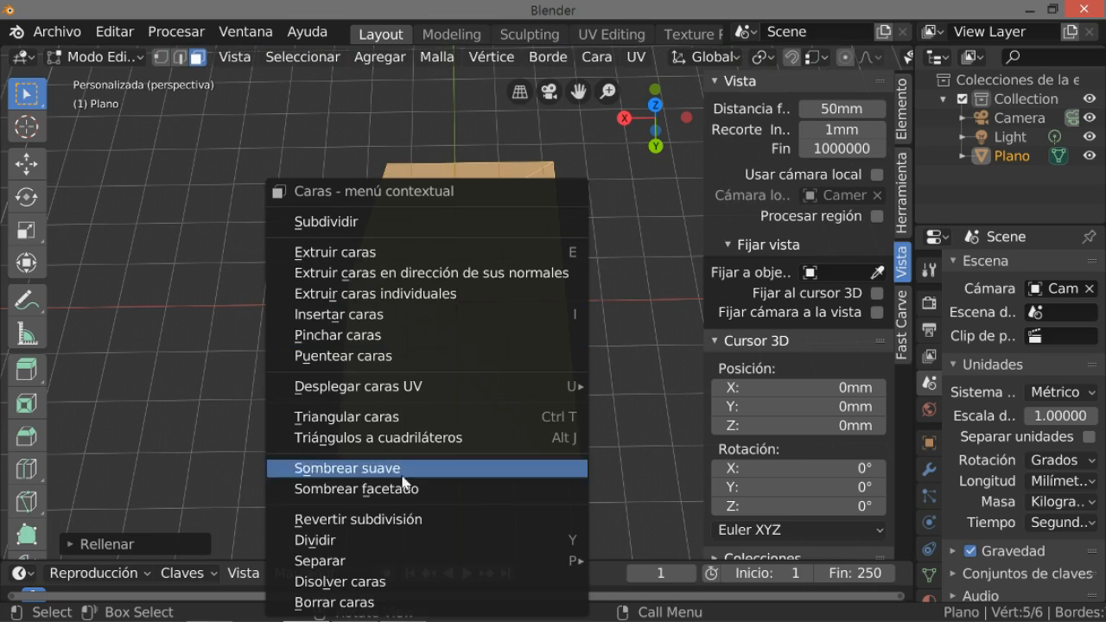
{"action": "left_click", "coordinate": [383, 590]}
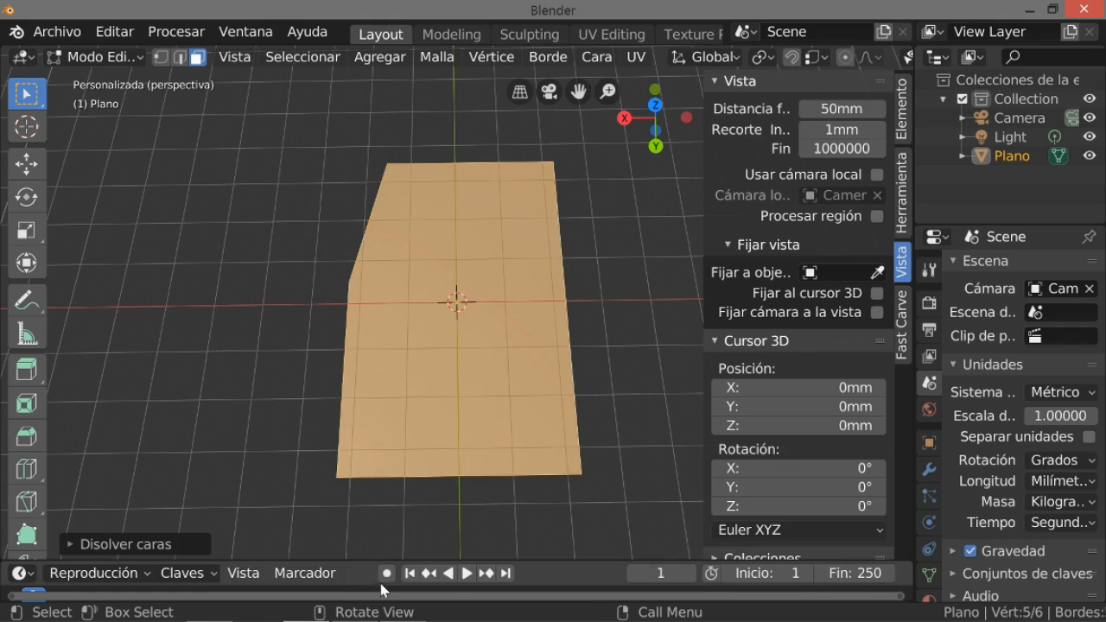
Add a Mirror modifier to the plane
{"action": "scroll", "coordinate": [436, 245], "scroll_direction": "down", "scroll_amount": 2}
{"action": "scroll", "coordinate": [438, 298], "scroll_direction": "up", "scroll_amount": 5}
{"action": "scroll", "coordinate": [439, 305], "scroll_direction": "down", "scroll_amount": 5}
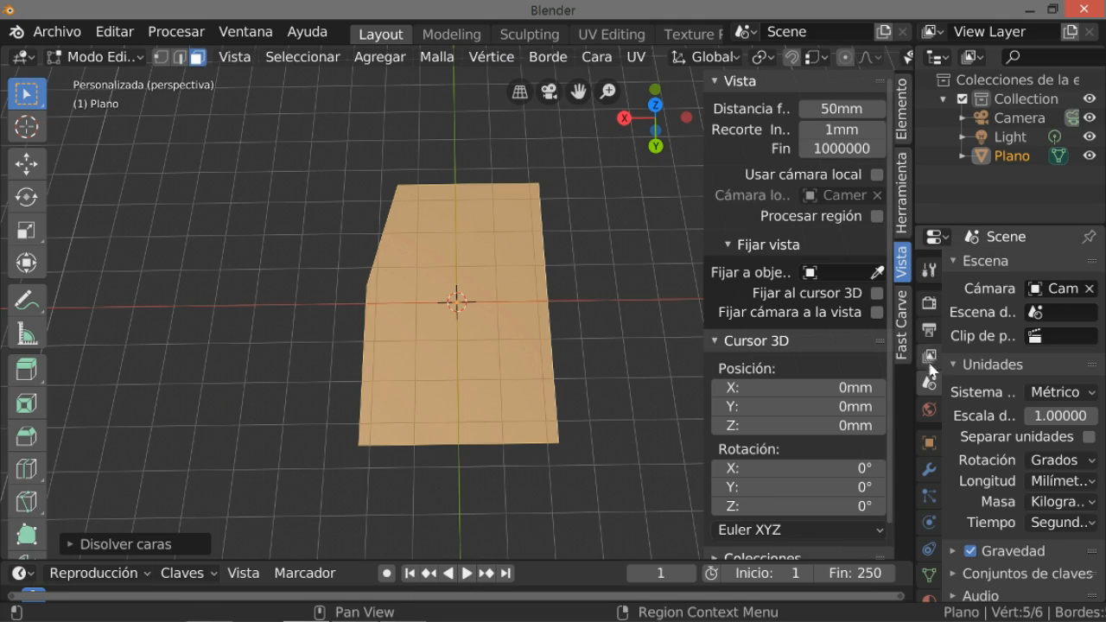
{"action": "scroll", "coordinate": [933, 417], "scroll_direction": "down", "scroll_amount": 1}
{"action": "left_click", "coordinate": [930, 449]}
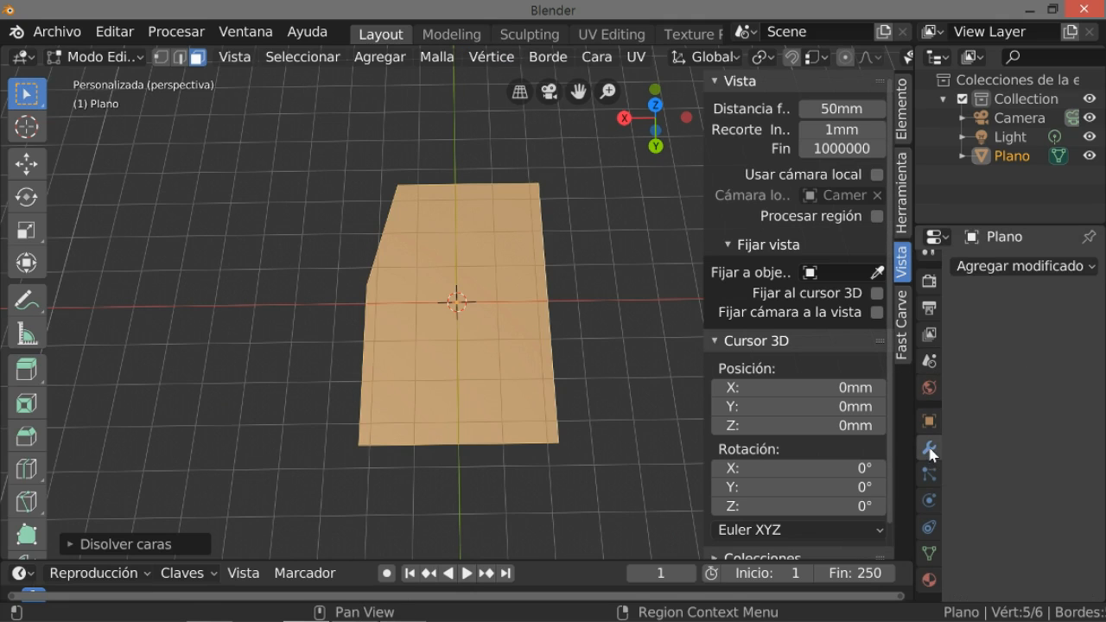
{"action": "left_click", "coordinate": [998, 269]}
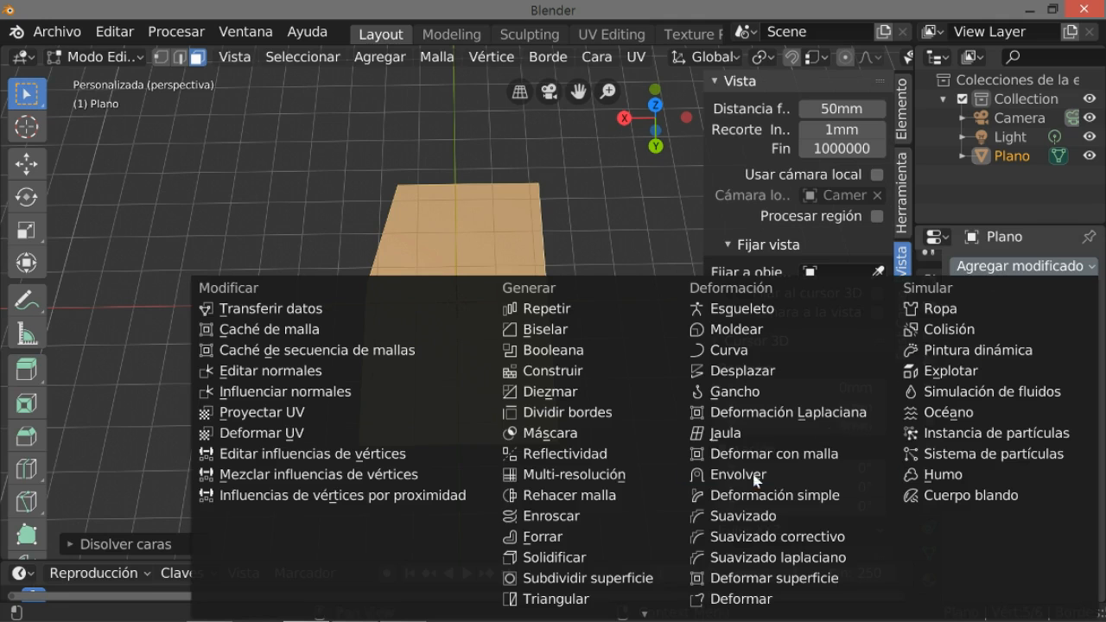
{"action": "left_click", "coordinate": [557, 455]}
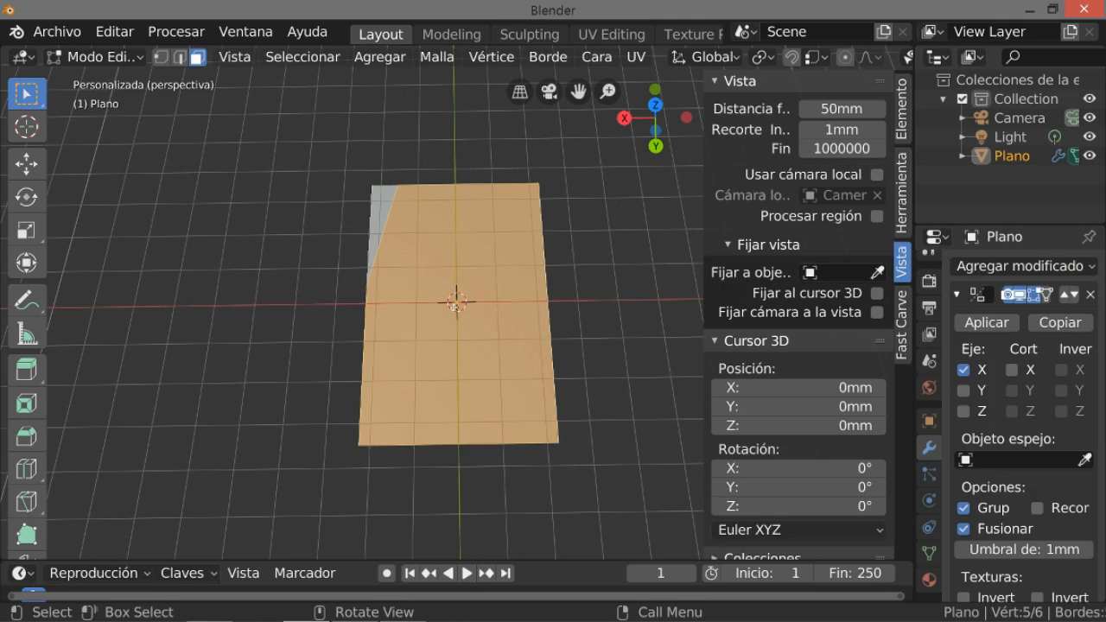
Try mirroring the plane on the Y and Z axes instead of X, and remove the Mirror modifier
{"action": "left_click", "coordinate": [963, 412]}
{"action": "left_click", "coordinate": [963, 369]}
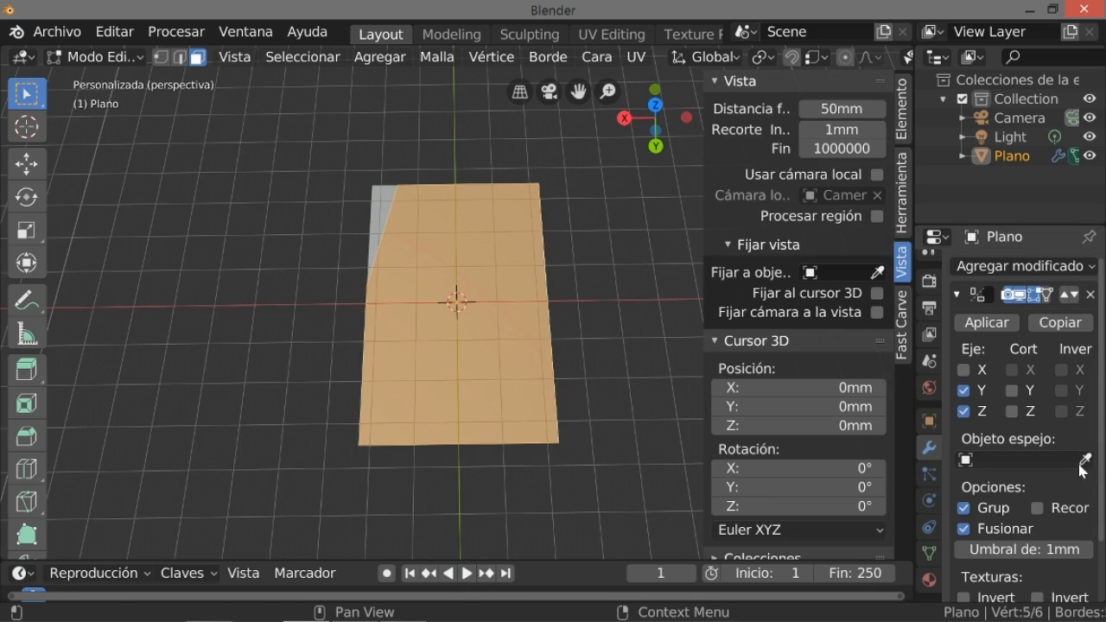
{"action": "left_click", "coordinate": [969, 393]}
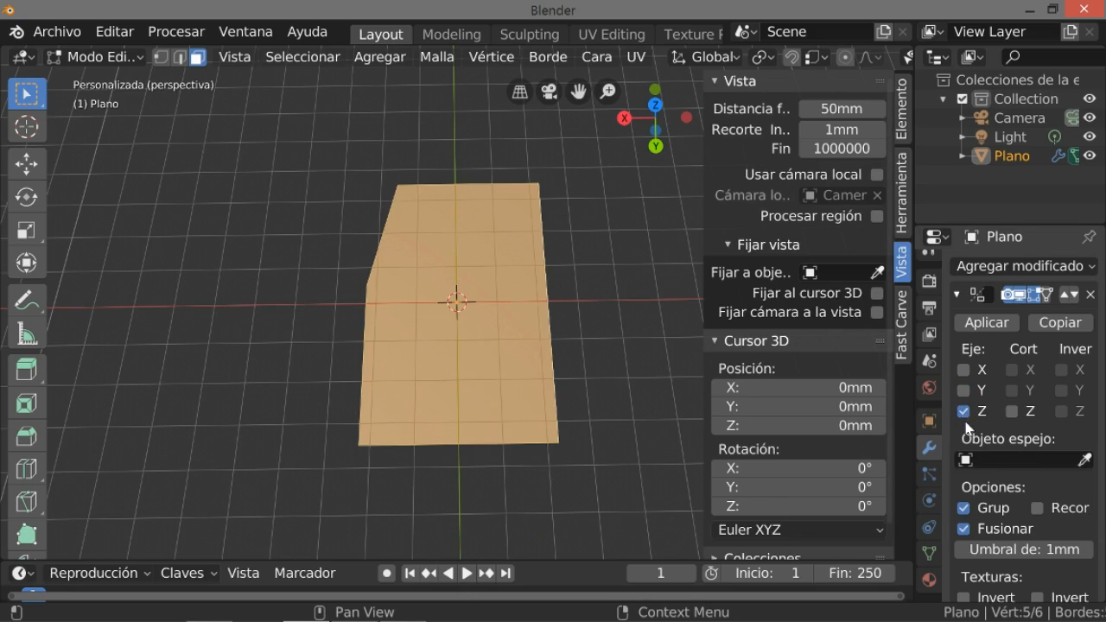
{"action": "left_click", "coordinate": [963, 412]}
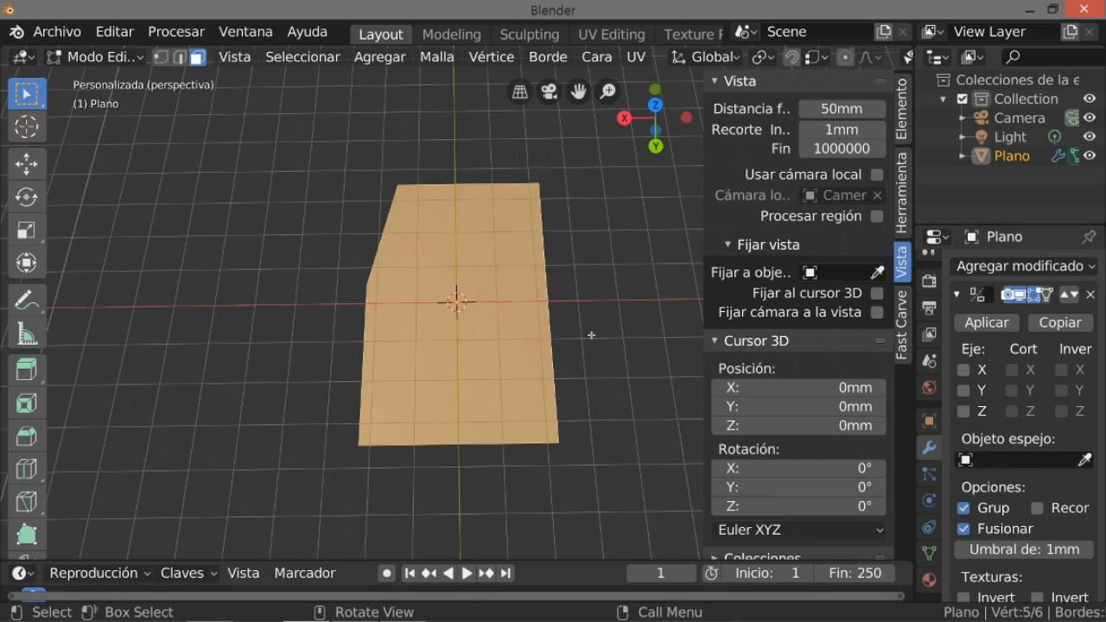
{"action": "left_click", "coordinate": [1091, 297]}
{"action": "scroll", "coordinate": [563, 311], "scroll_direction": "down", "scroll_amount": 1}
{"action": "scroll", "coordinate": [551, 337], "scroll_direction": "up", "scroll_amount": 2}
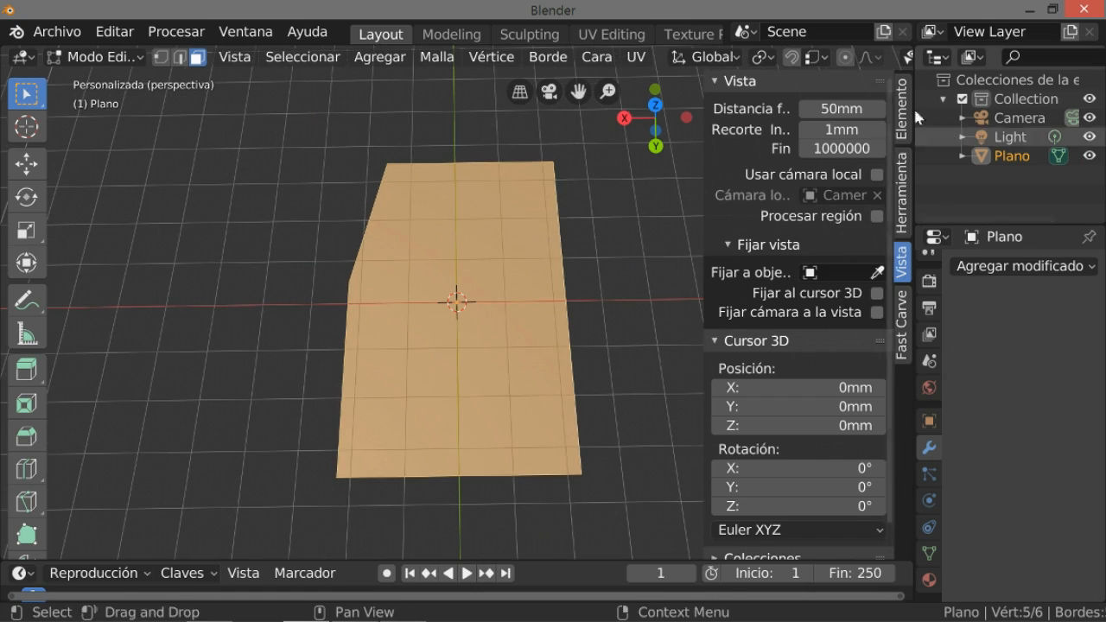
Switch to Object Mode and add an empty of the Arrows (Flechas) type at the 3D cursor
{"action": "left_click", "coordinate": [379, 57]}
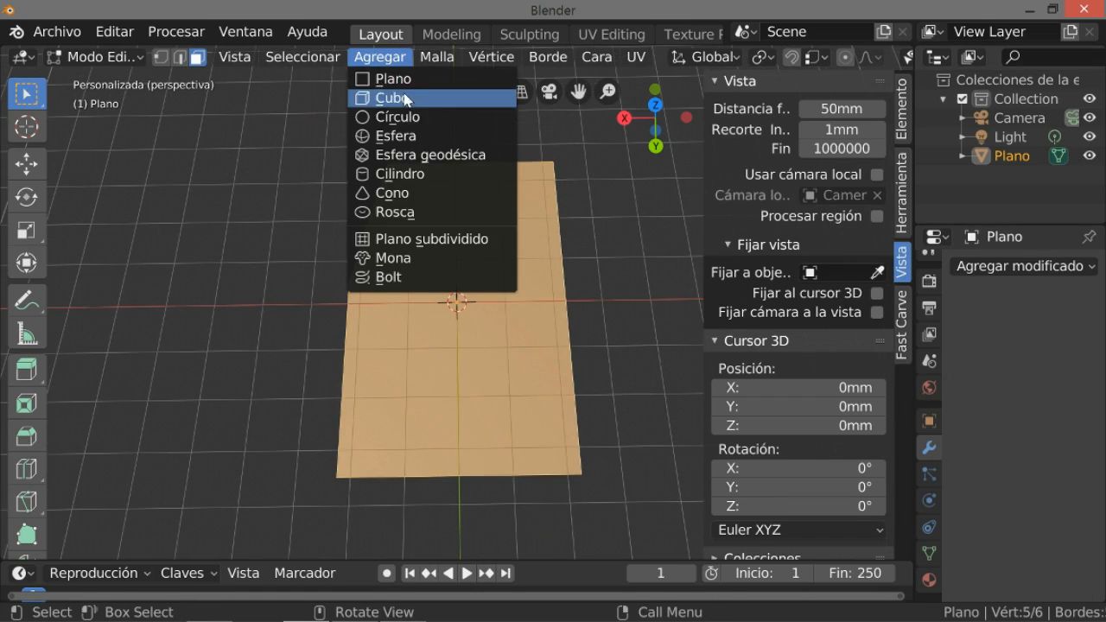
{"action": "mouse_move", "coordinate": [337, 64]}
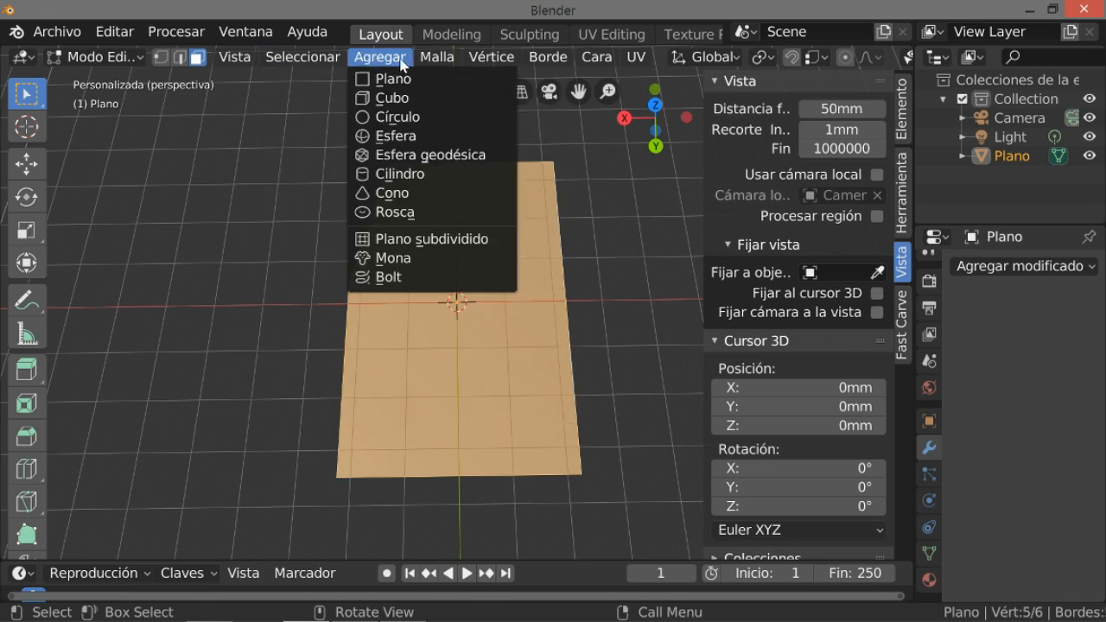
{"action": "mouse_move", "coordinate": [436, 62]}
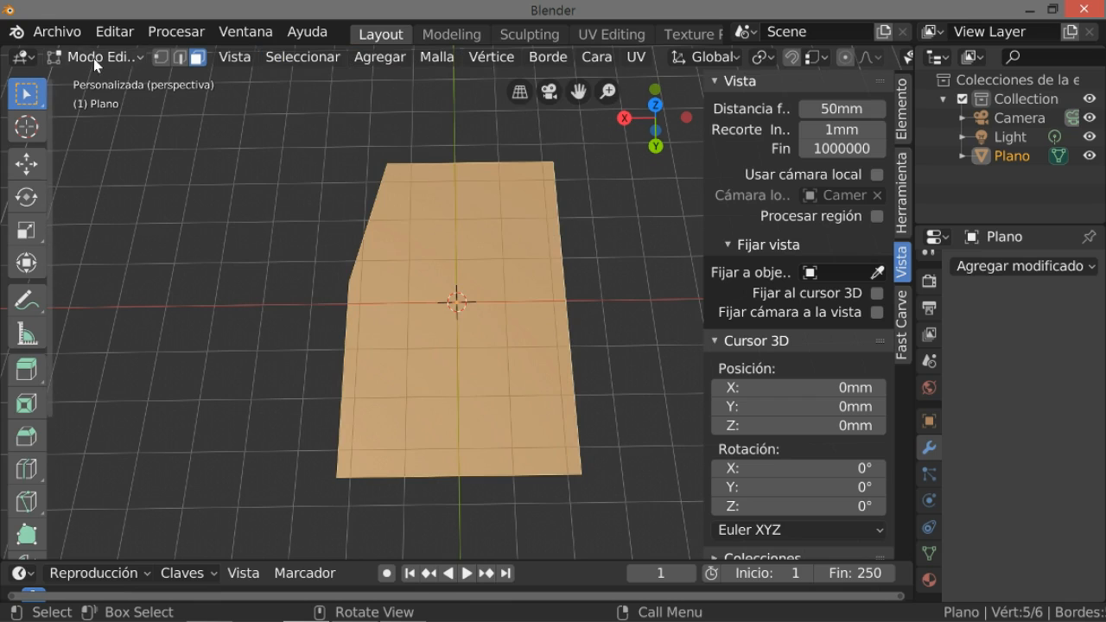
{"action": "left_click", "coordinate": [94, 59]}
{"action": "left_click", "coordinate": [117, 79]}
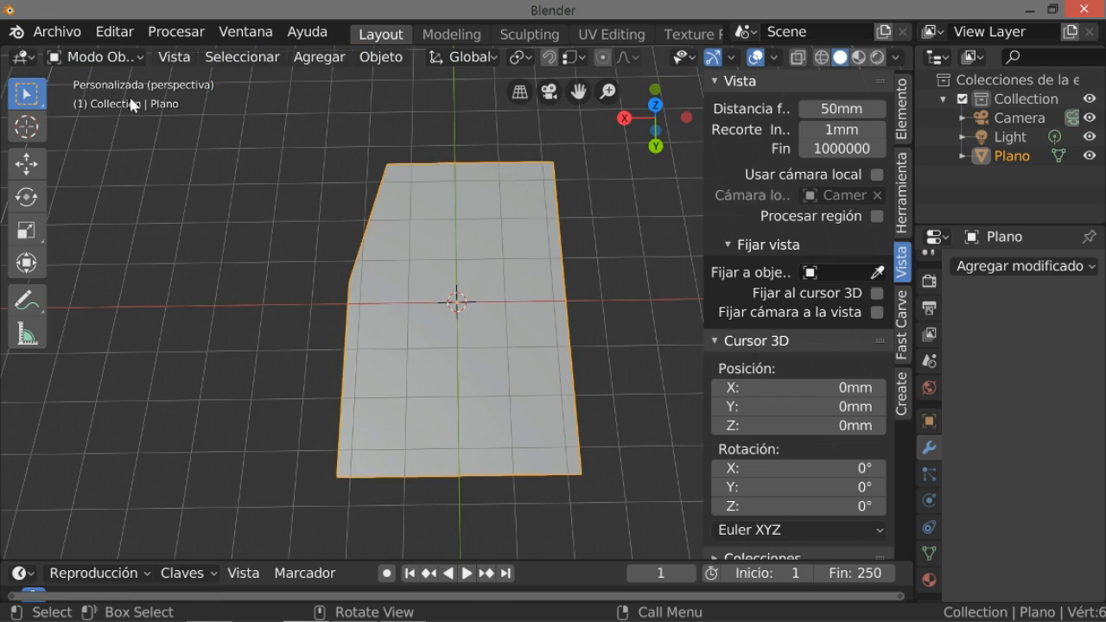
{"action": "left_click", "coordinate": [343, 58]}
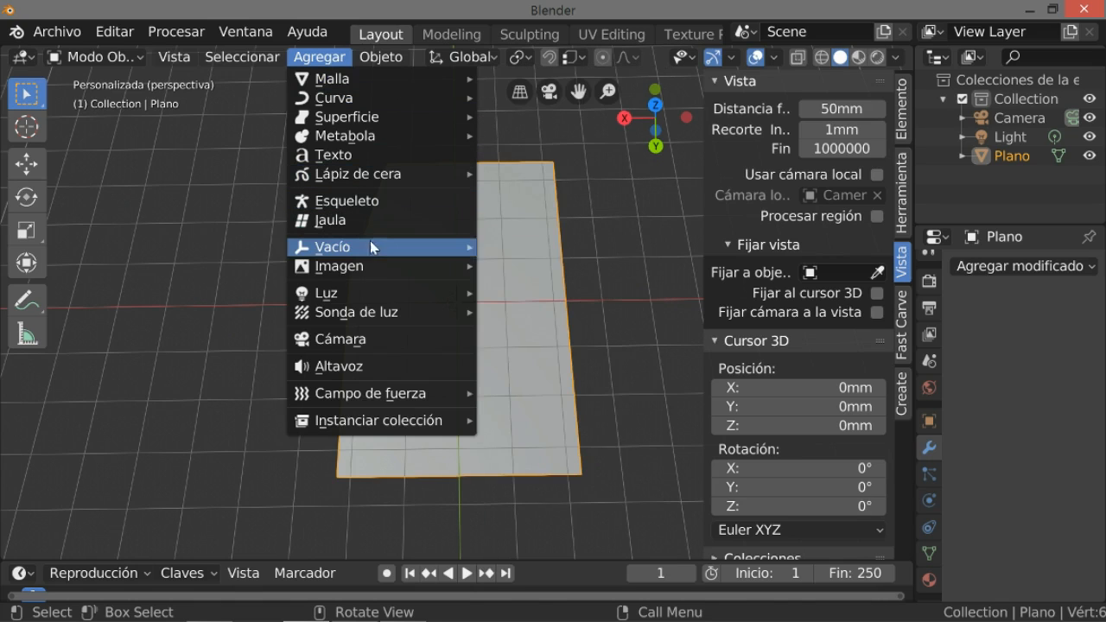
{"action": "mouse_move", "coordinate": [369, 249]}
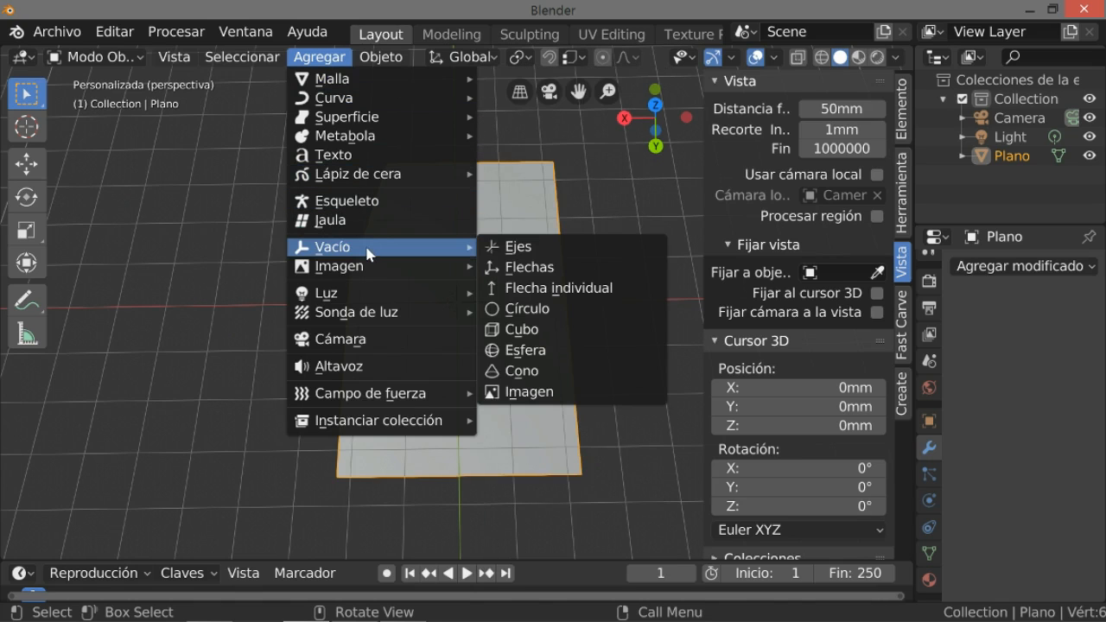
{"action": "left_click", "coordinate": [549, 267]}
Set the X, Y and Z scale of the new empty to 0.01
{"action": "scroll", "coordinate": [522, 339], "scroll_direction": "down", "scroll_amount": 3}
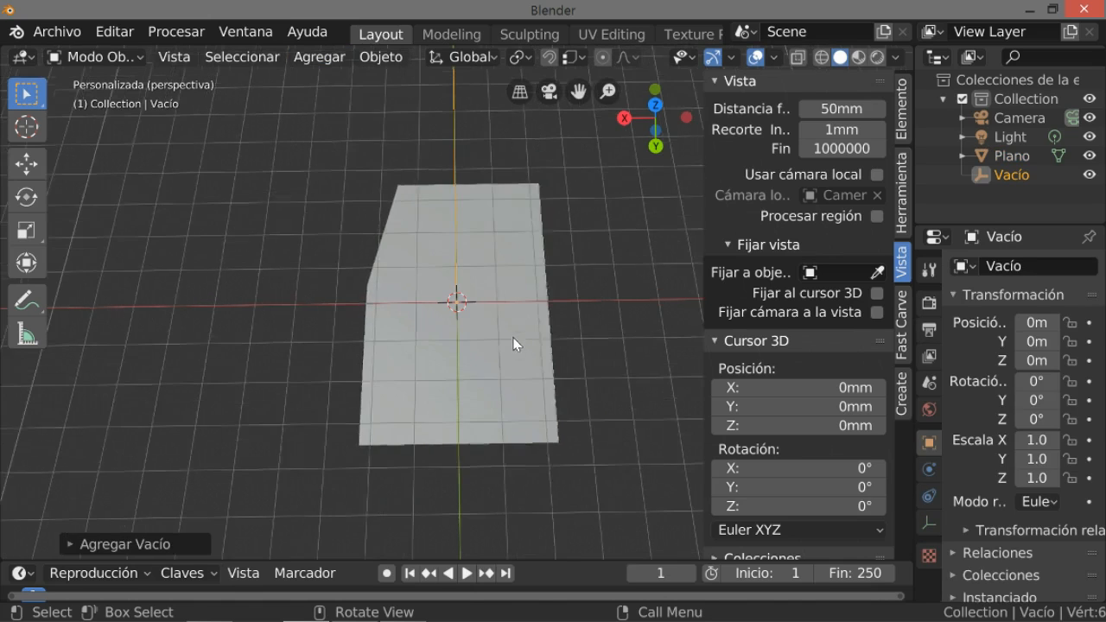
{"action": "scroll", "coordinate": [509, 332], "scroll_direction": "up", "scroll_amount": 5}
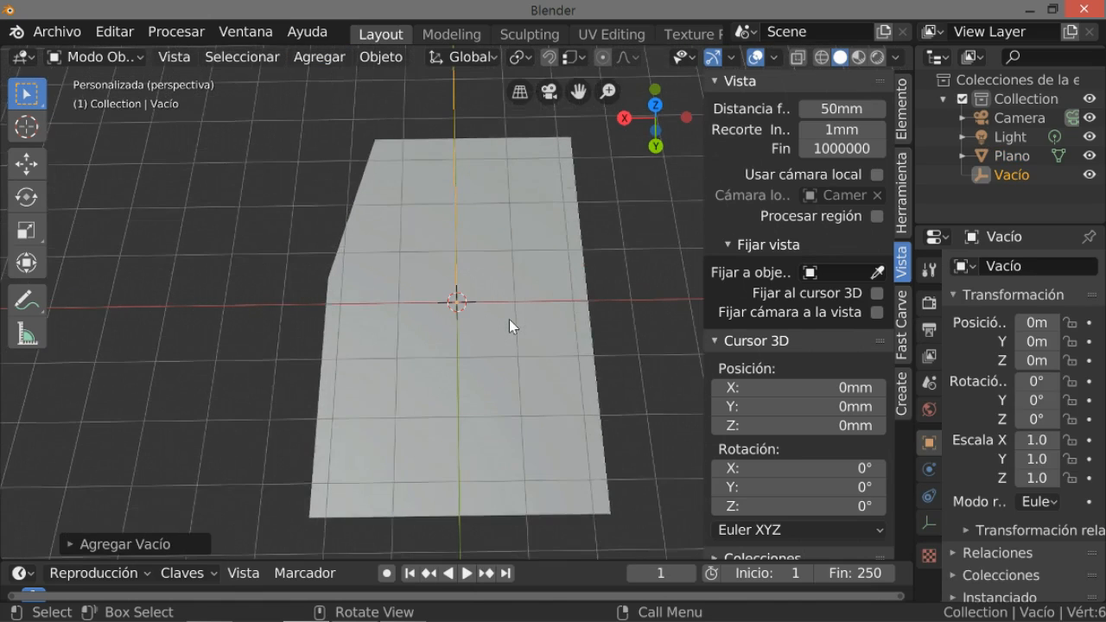
{"action": "middle_click_drag", "start_coordinate": [503, 304], "coordinate": [478, 256]}
{"action": "scroll", "coordinate": [478, 260], "scroll_direction": "down", "scroll_amount": 5}
{"action": "scroll", "coordinate": [481, 264], "scroll_direction": "up", "scroll_amount": 3}
{"action": "scroll", "coordinate": [499, 294], "scroll_direction": "up", "scroll_amount": 3}
{"action": "mouse_move", "coordinate": [504, 299]}
{"action": "middle_mouse_down"}
{"action": "mouse_move", "coordinate": [528, 299]}
{"action": "mouse_move", "coordinate": [515, 311]}
{"action": "middle_mouse_up"}
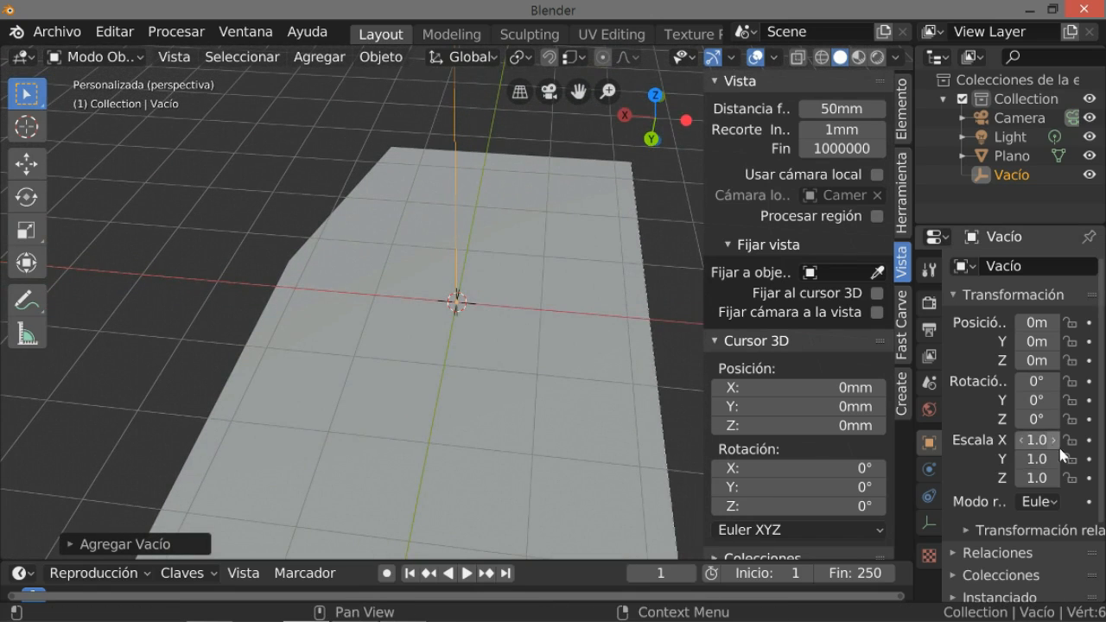
{"action": "scroll", "coordinate": [1033, 460], "scroll_direction": "down", "scroll_amount": 2}
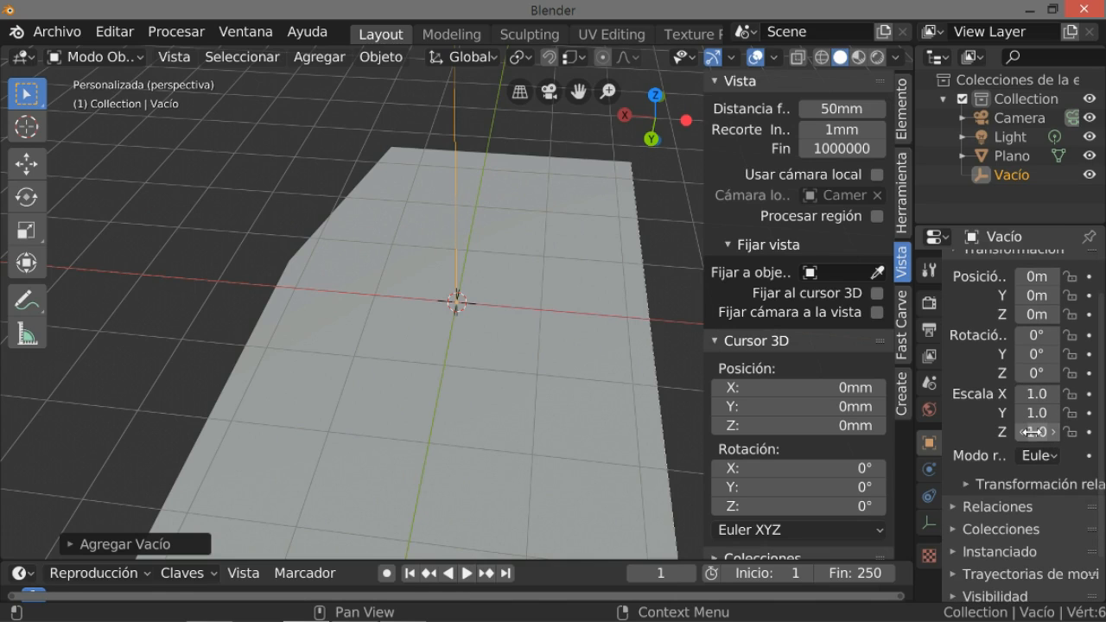
{"action": "left_click", "coordinate": [1035, 431]}
{"action": "type", "text": ".01"}
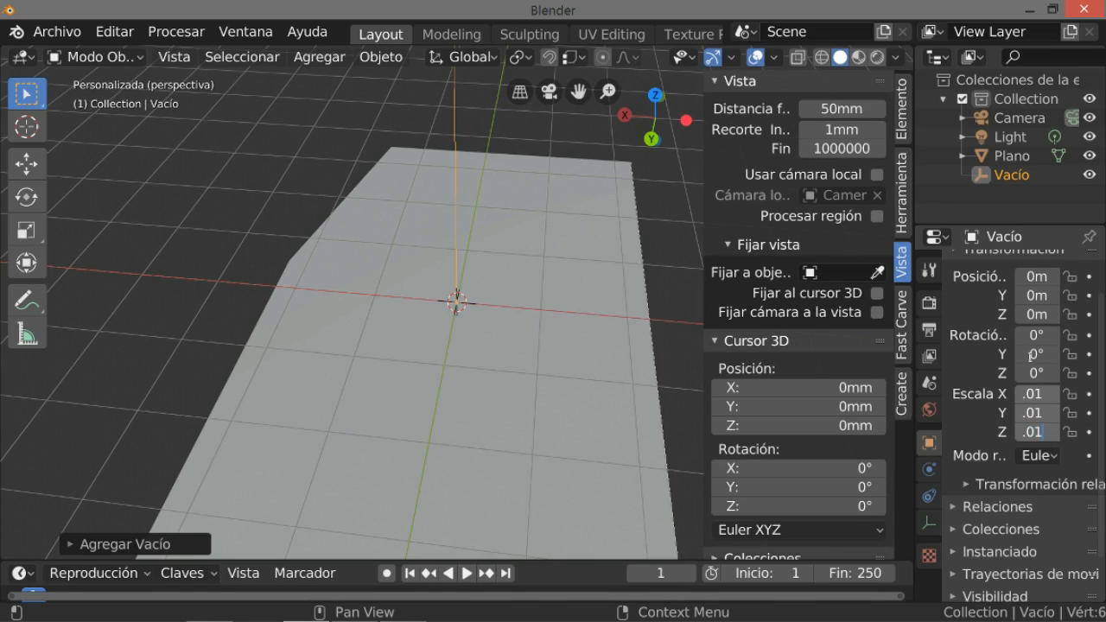
{"action": "key", "text": "Return"}
{"action": "scroll", "coordinate": [471, 313], "scroll_direction": "up", "scroll_amount": 4}
{"action": "scroll", "coordinate": [472, 312], "scroll_direction": "down", "scroll_amount": 4}
{"action": "middle_click_drag", "start_coordinate": [473, 312], "coordinate": [526, 333]}
Select the plane and move it 22.5 mm along the global X axis with the Move tool
{"action": "left_click", "coordinate": [529, 380]}
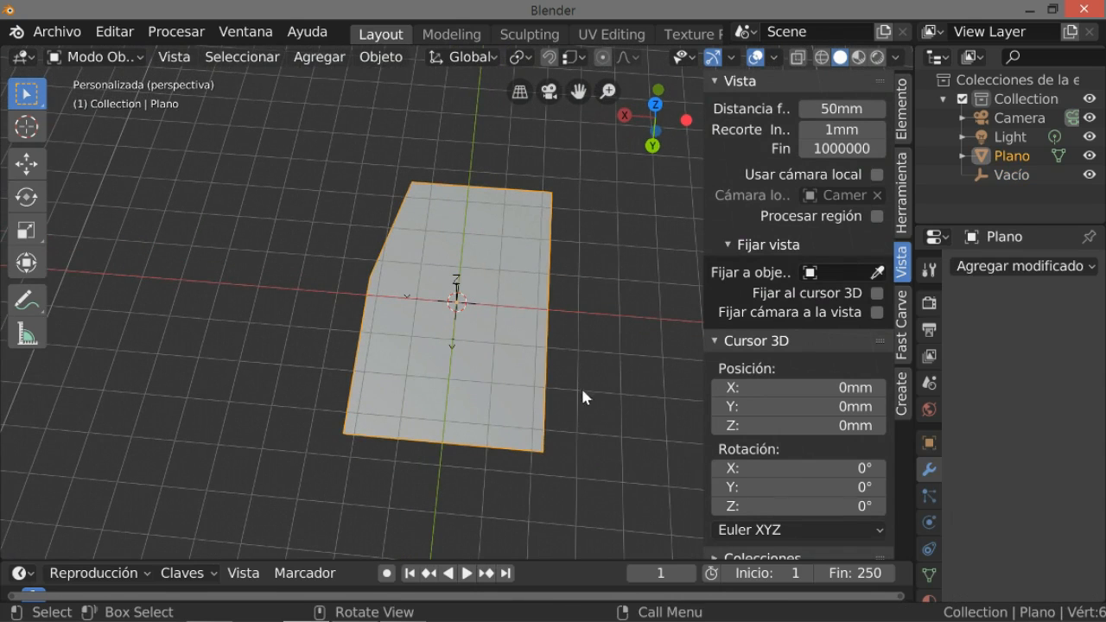
{"action": "middle_click_drag", "start_coordinate": [518, 357], "coordinate": [524, 355]}
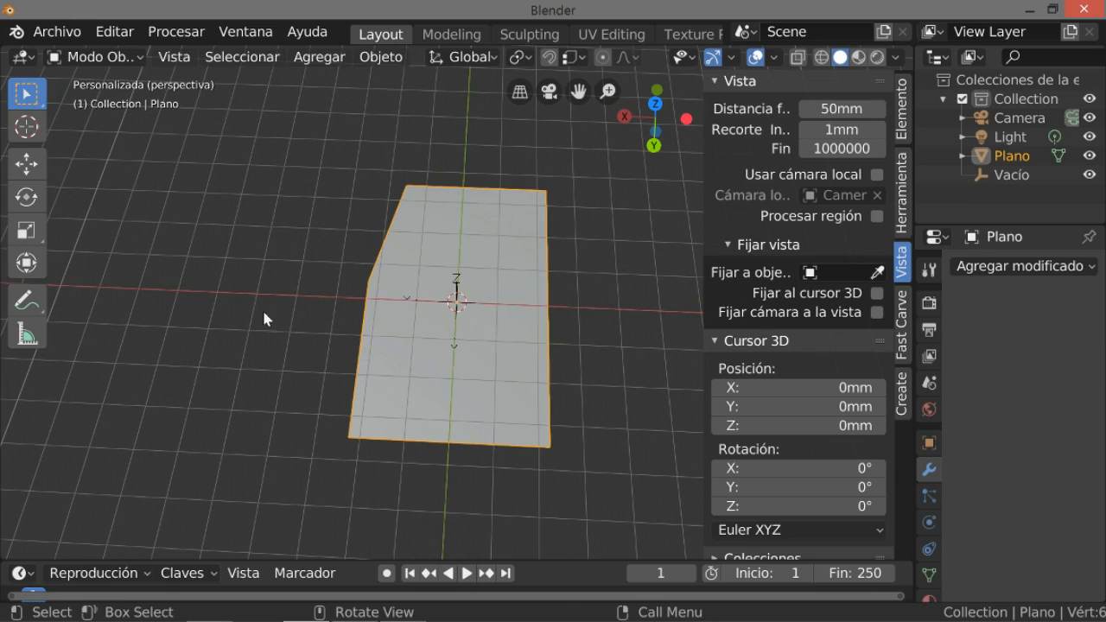
{"action": "left_click", "coordinate": [27, 164]}
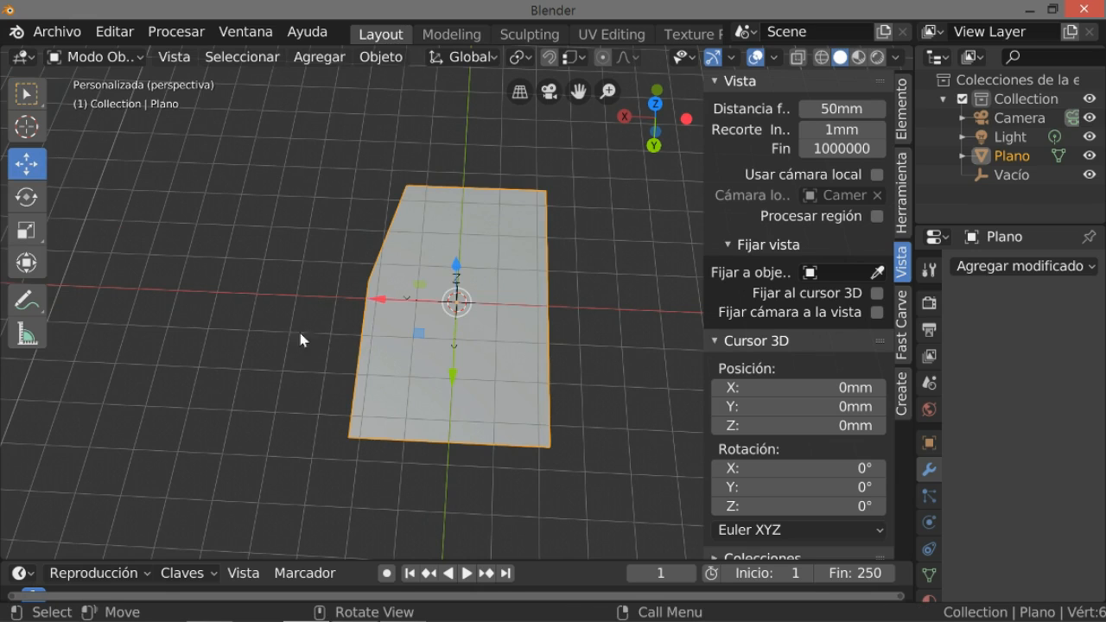
{"action": "left_click_drag", "start_coordinate": [375, 298], "coordinate": [290, 295]}
{"action": "left_click", "coordinate": [156, 540]}
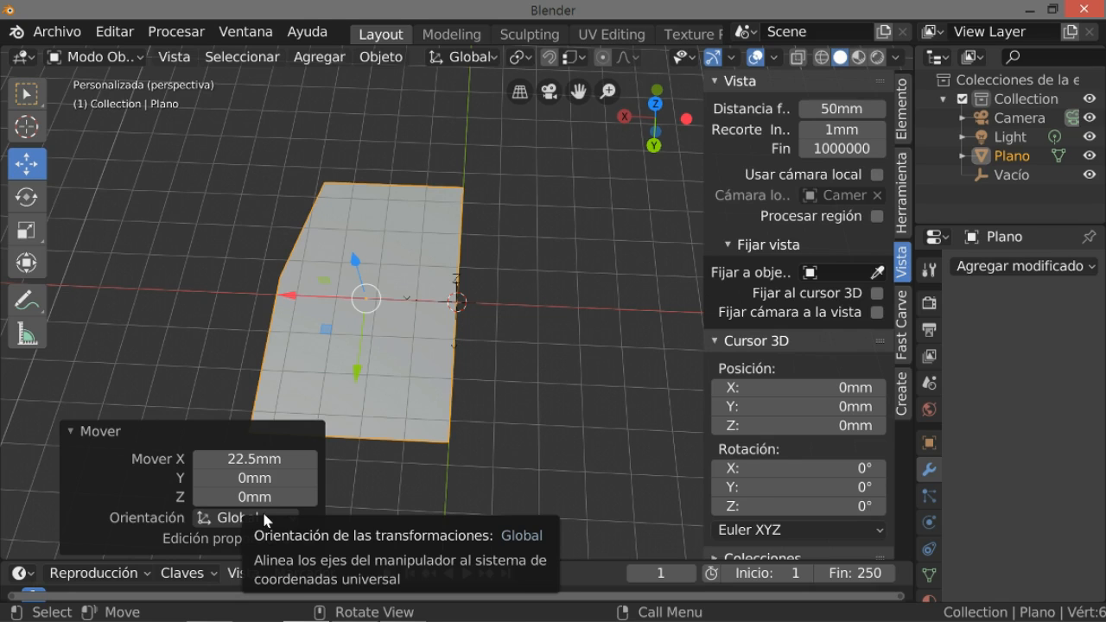
{"action": "left_click", "coordinate": [70, 428]}
Add a Mirror (Reflectividad) modifier to the plane, mirroring on Y instead of X, with the empty Vacío as the mirror object
{"action": "mouse_move", "coordinate": [491, 387]}
{"action": "middle_mouse_down"}
{"action": "mouse_move", "coordinate": [508, 384]}
{"action": "mouse_move", "coordinate": [476, 404]}
{"action": "mouse_move", "coordinate": [490, 399]}
{"action": "middle_mouse_up"}
{"action": "left_click", "coordinate": [957, 267]}
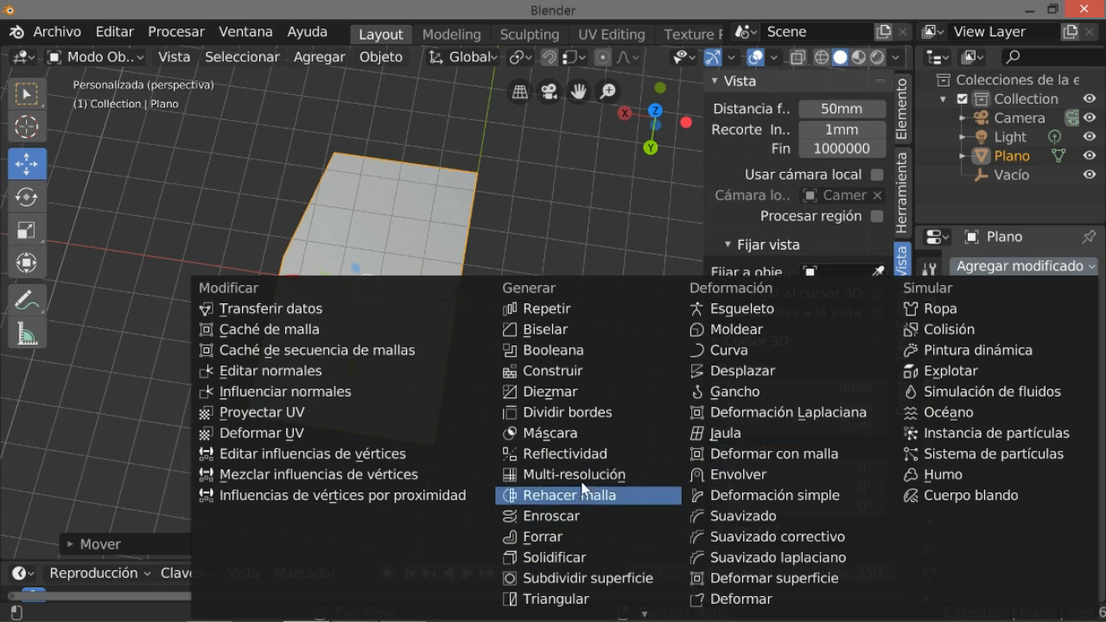
{"action": "left_click", "coordinate": [585, 453]}
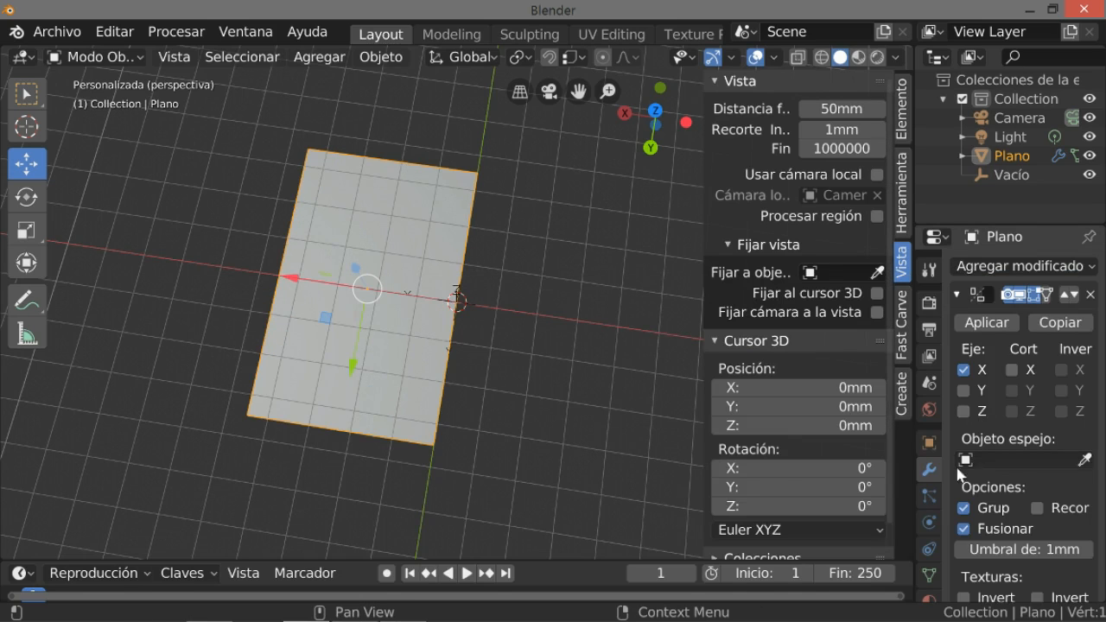
{"action": "left_click", "coordinate": [964, 391]}
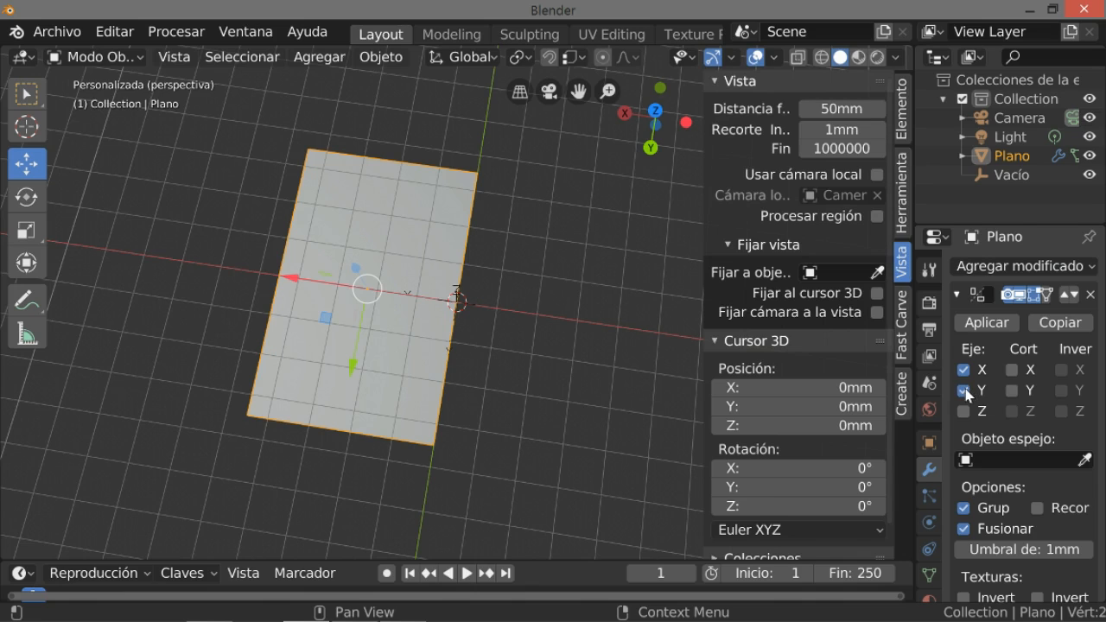
{"action": "left_click", "coordinate": [964, 370]}
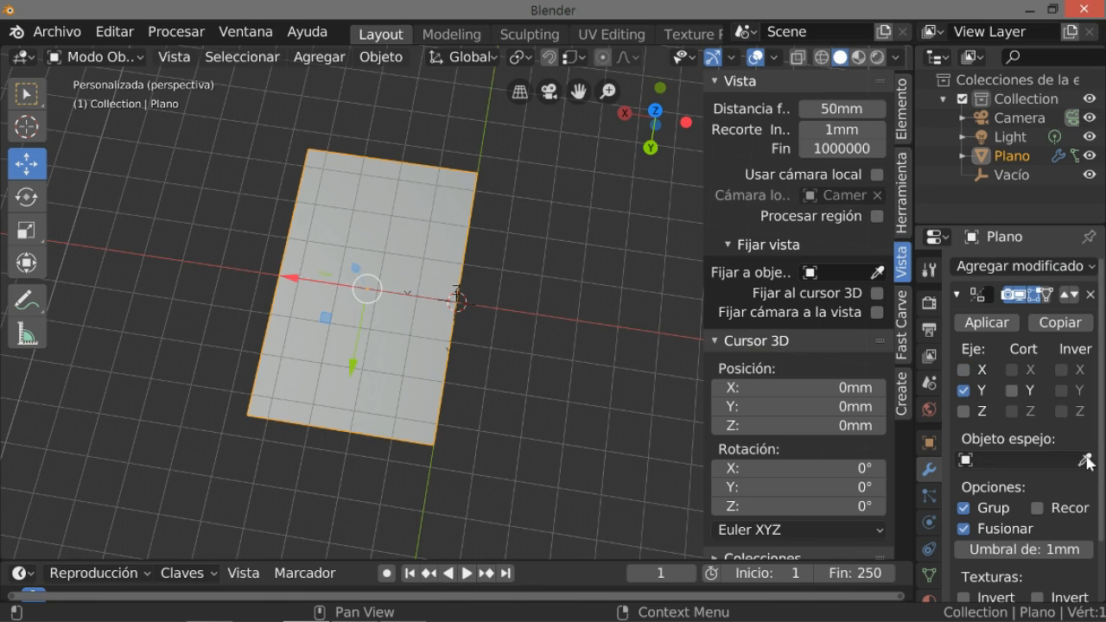
{"action": "left_click", "coordinate": [994, 460]}
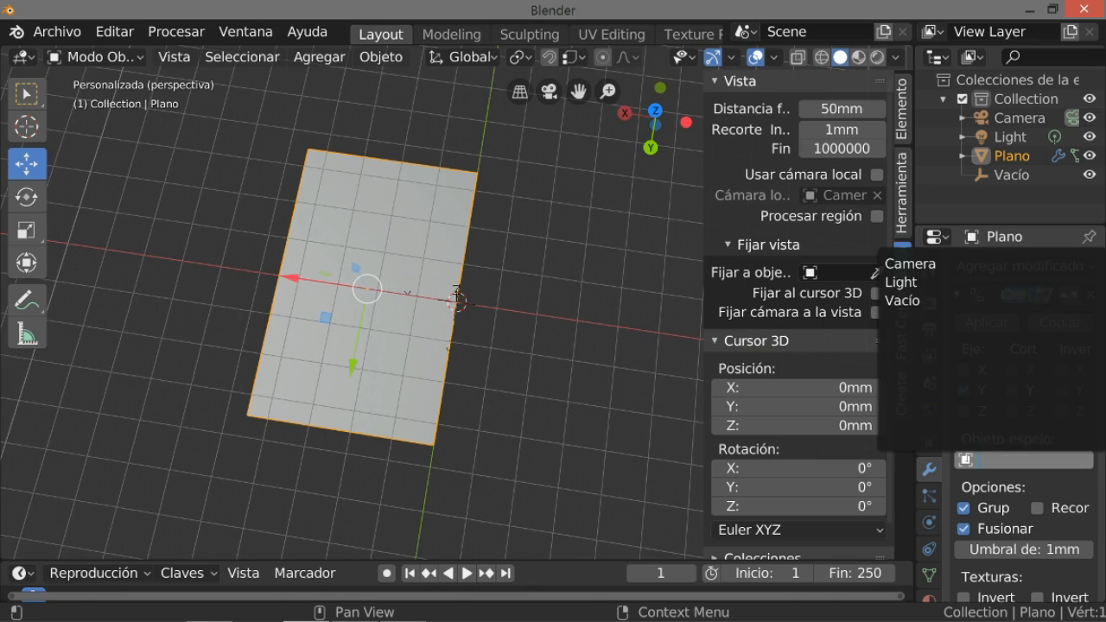
{"action": "left_click", "coordinate": [912, 299]}
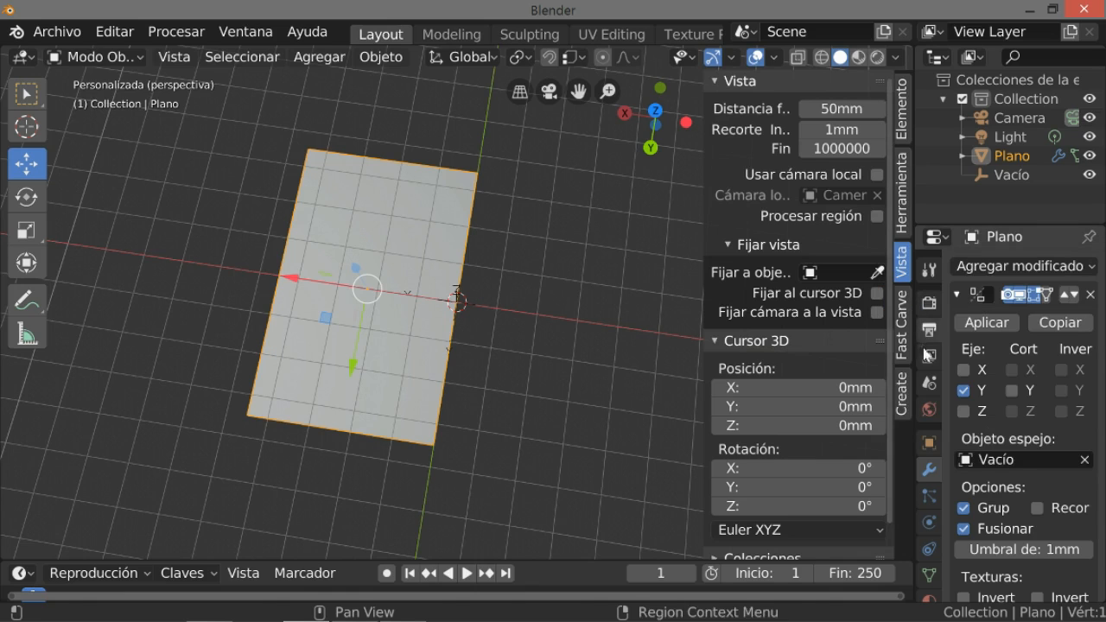
Try the Z axis in the Mirror modifier, then mirror the plane on X only
{"action": "left_click", "coordinate": [964, 412]}
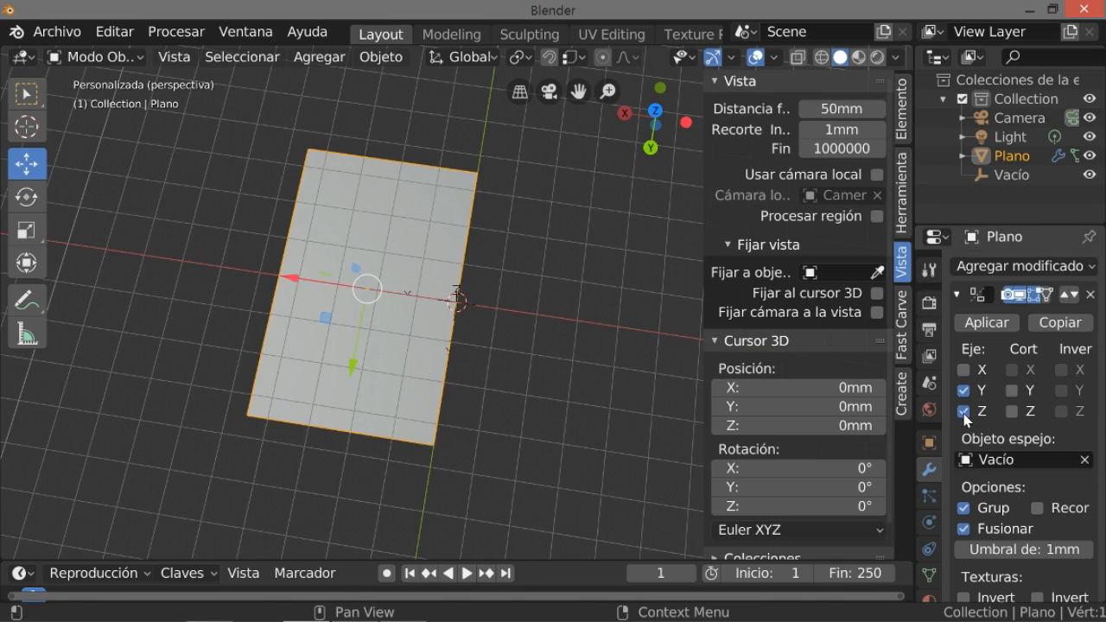
{"action": "left_click", "coordinate": [974, 391]}
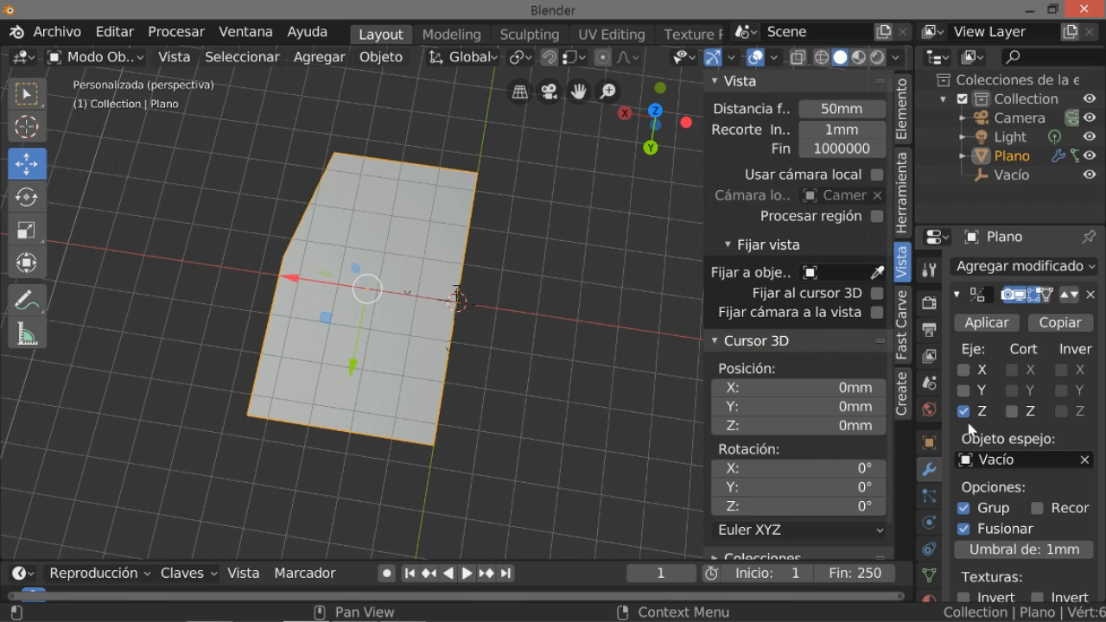
{"action": "left_click", "coordinate": [965, 412]}
{"action": "left_click", "coordinate": [964, 370]}
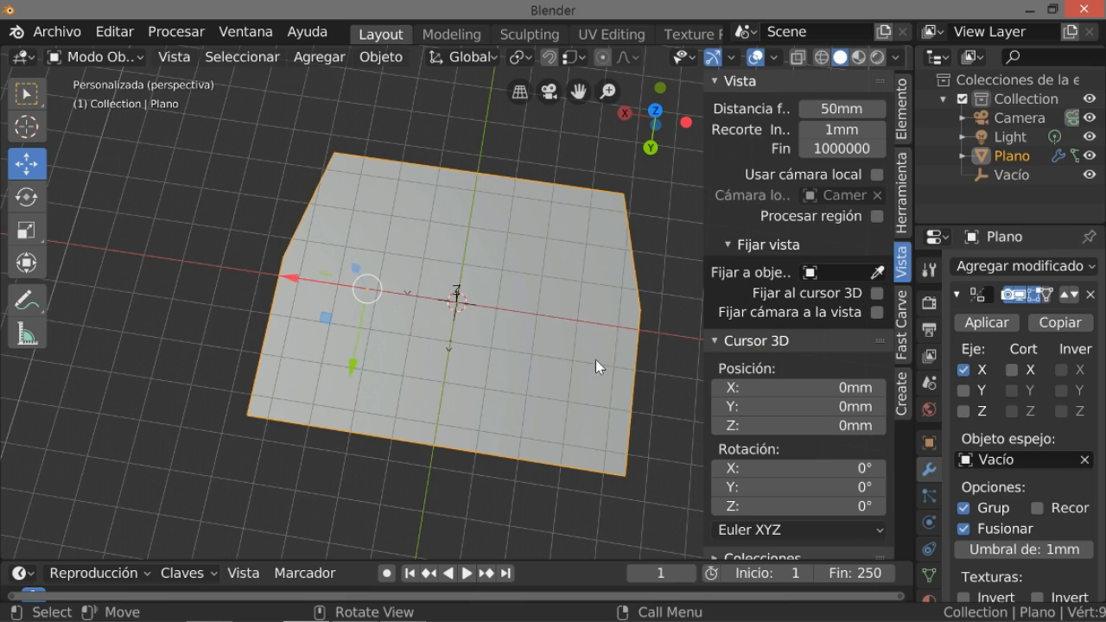
Apply the Mirror modifier to the plane
{"action": "scroll", "coordinate": [595, 359], "scroll_direction": "down", "scroll_amount": 3}
{"action": "middle_click_drag", "start_coordinate": [622, 349], "coordinate": [699, 376]}
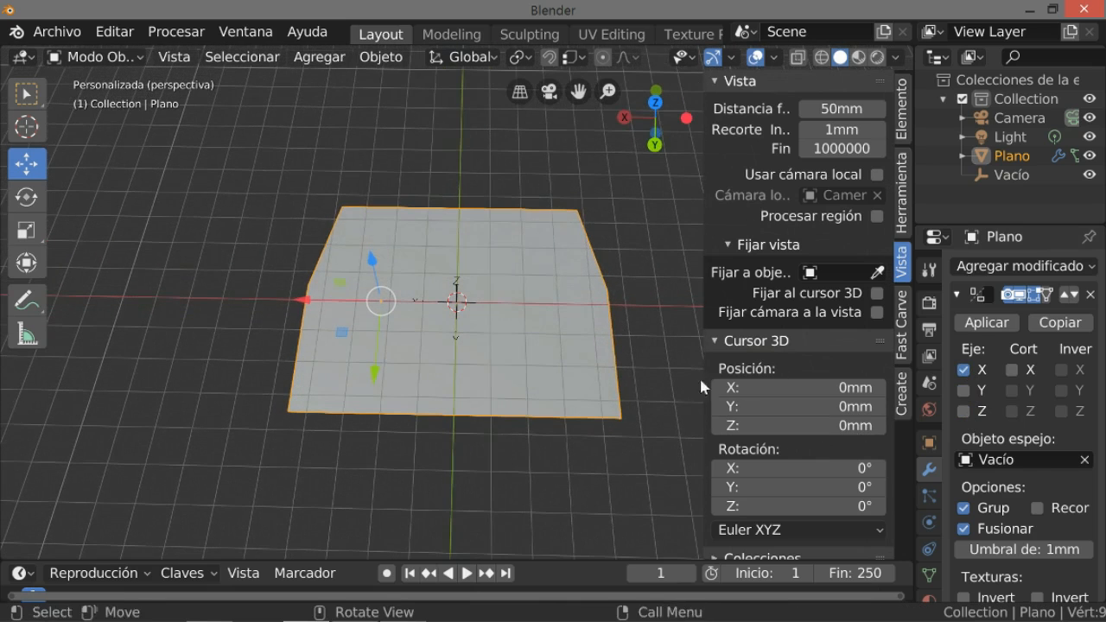
{"action": "left_click", "coordinate": [985, 323]}
{"action": "middle_click_drag", "start_coordinate": [486, 440], "coordinate": [405, 343]}
{"action": "middle_click_drag", "start_coordinate": [360, 394], "coordinate": [496, 380]}
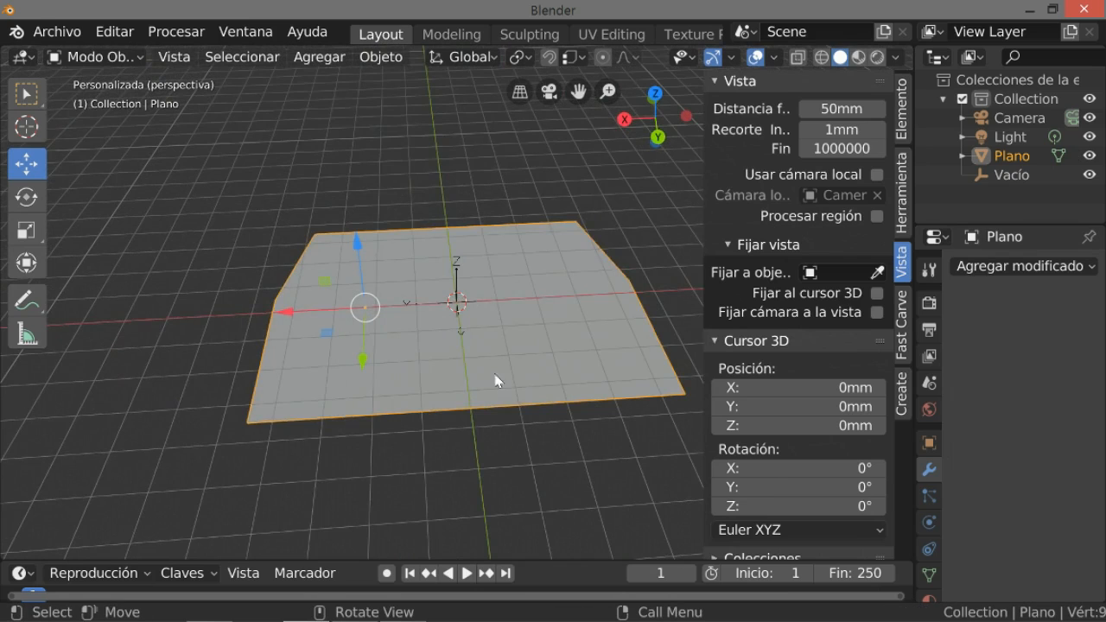
Reselect the mirrored plate, switch to Edit Mode and extrude its faces about -18.6 mm along their normal
{"action": "left_click", "coordinate": [252, 253]}
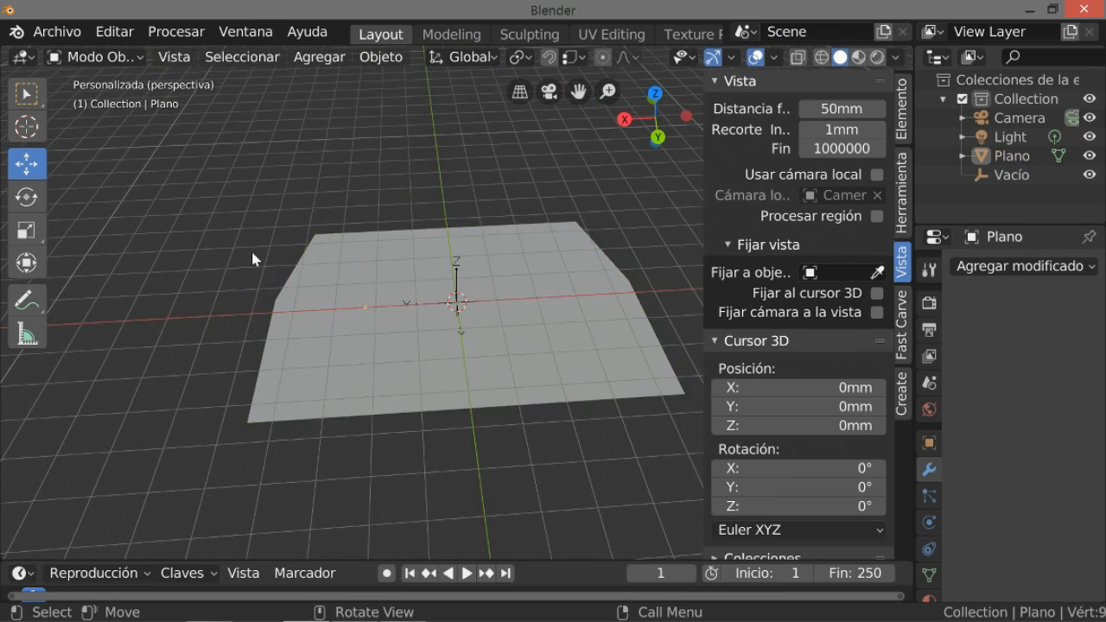
{"action": "left_click", "coordinate": [594, 344]}
{"action": "middle_click_drag", "start_coordinate": [513, 444], "coordinate": [510, 464]}
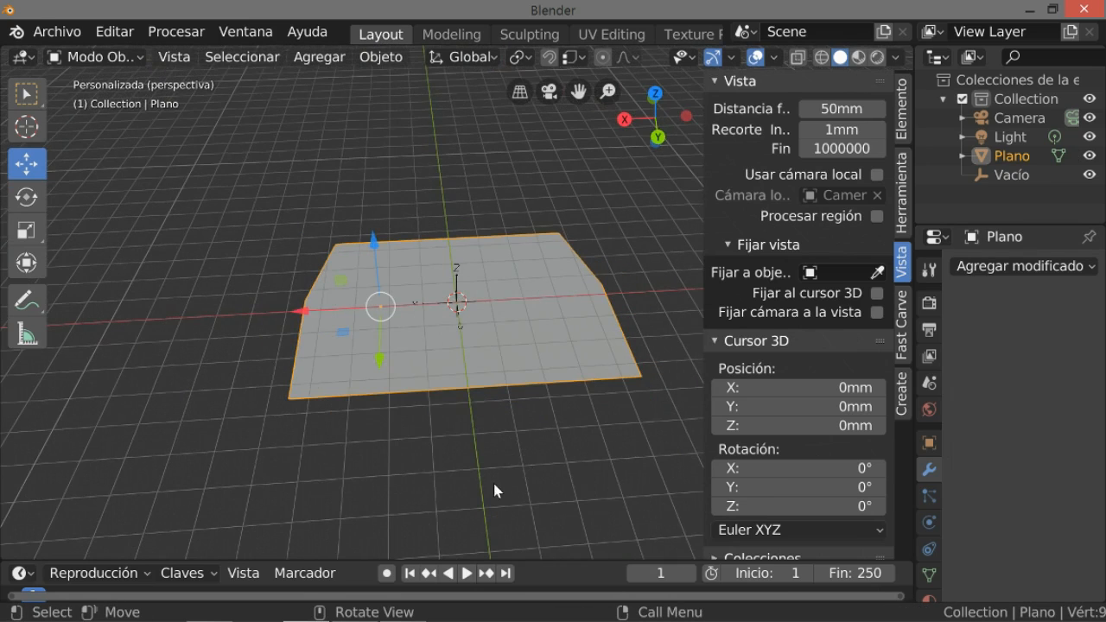
{"action": "scroll", "coordinate": [503, 432], "scroll_direction": "up", "scroll_amount": 2}
{"action": "scroll", "coordinate": [481, 429], "scroll_direction": "down", "scroll_amount": 3}
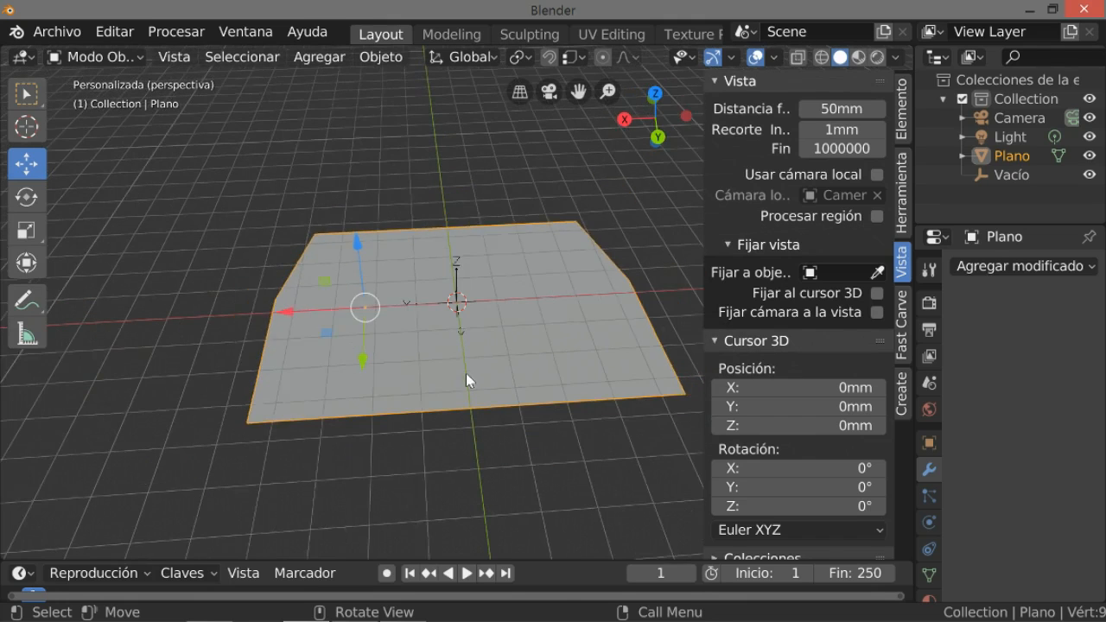
{"action": "left_click", "coordinate": [97, 59]}
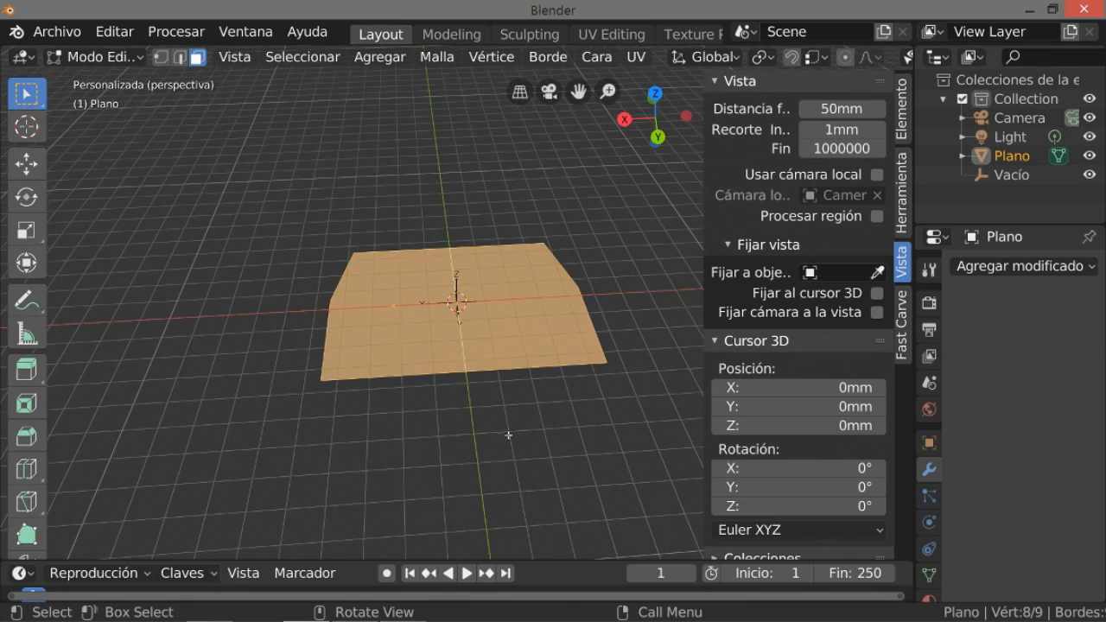
{"action": "scroll", "coordinate": [509, 436], "scroll_direction": "up", "scroll_amount": 5}
{"action": "scroll", "coordinate": [509, 436], "scroll_direction": "down", "scroll_amount": 4}
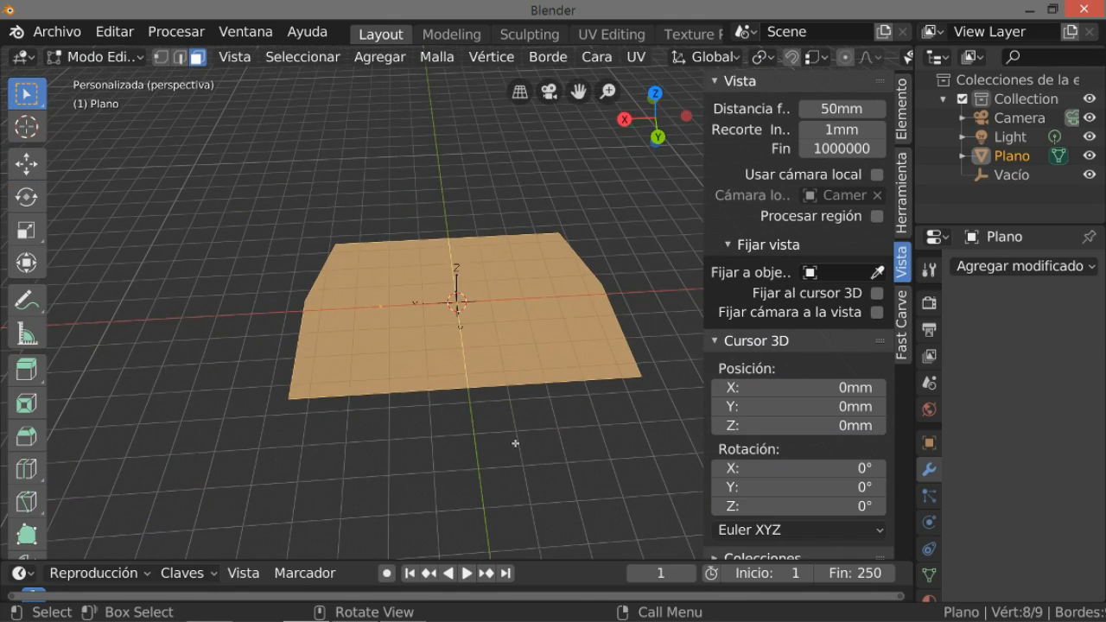
{"action": "key", "text": "e"}
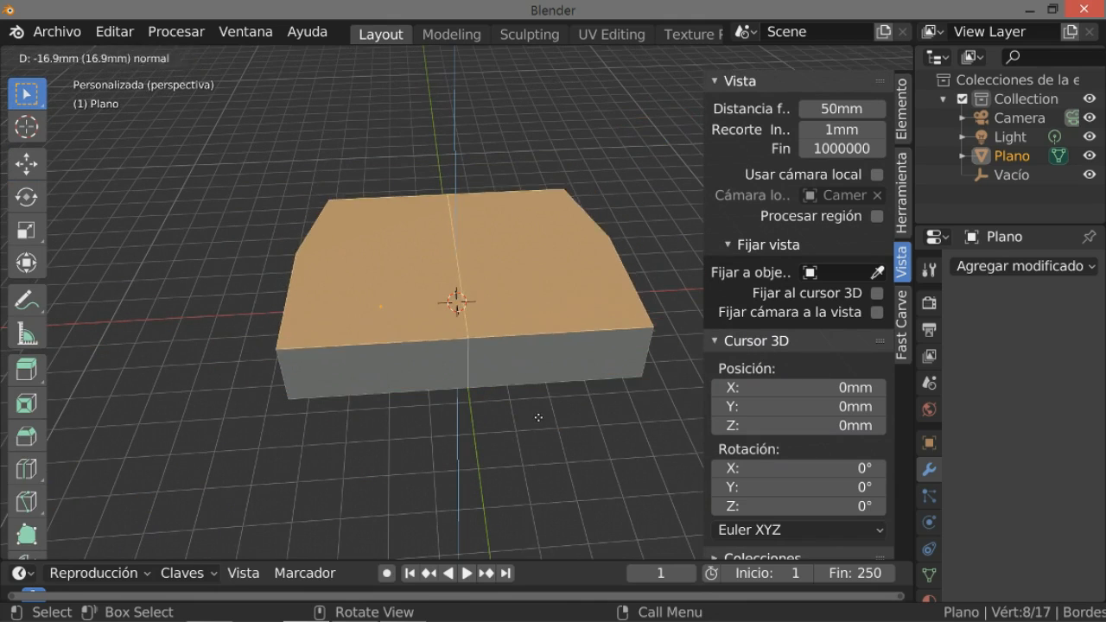
{"action": "left_click", "coordinate": [539, 393]}
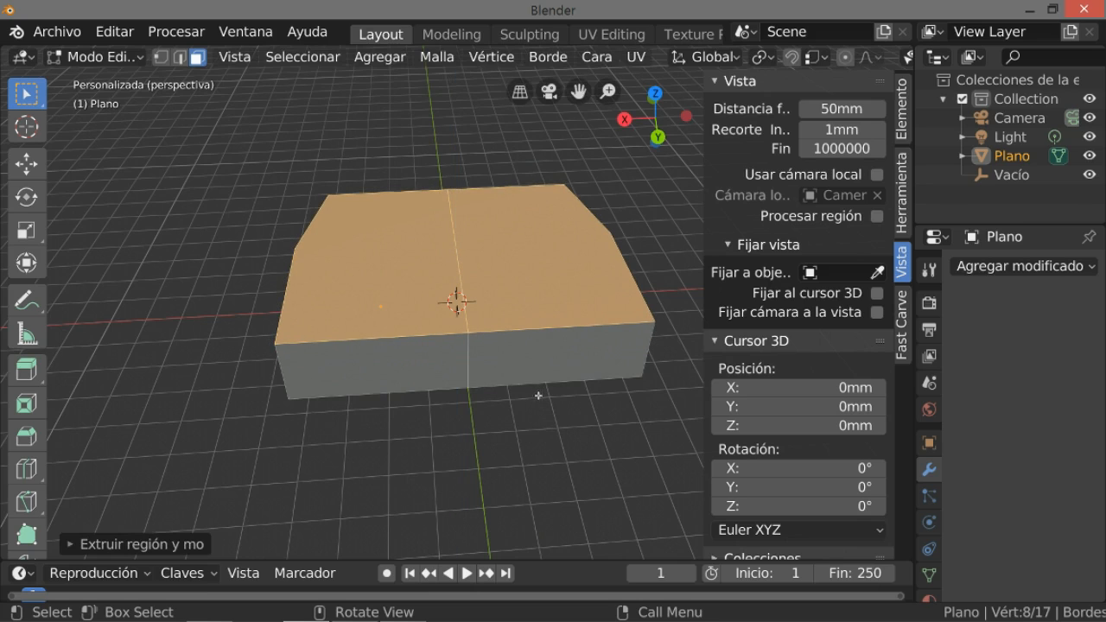
Set the Z distance of the extrusion to -8 mm
{"action": "left_click", "coordinate": [175, 547]}
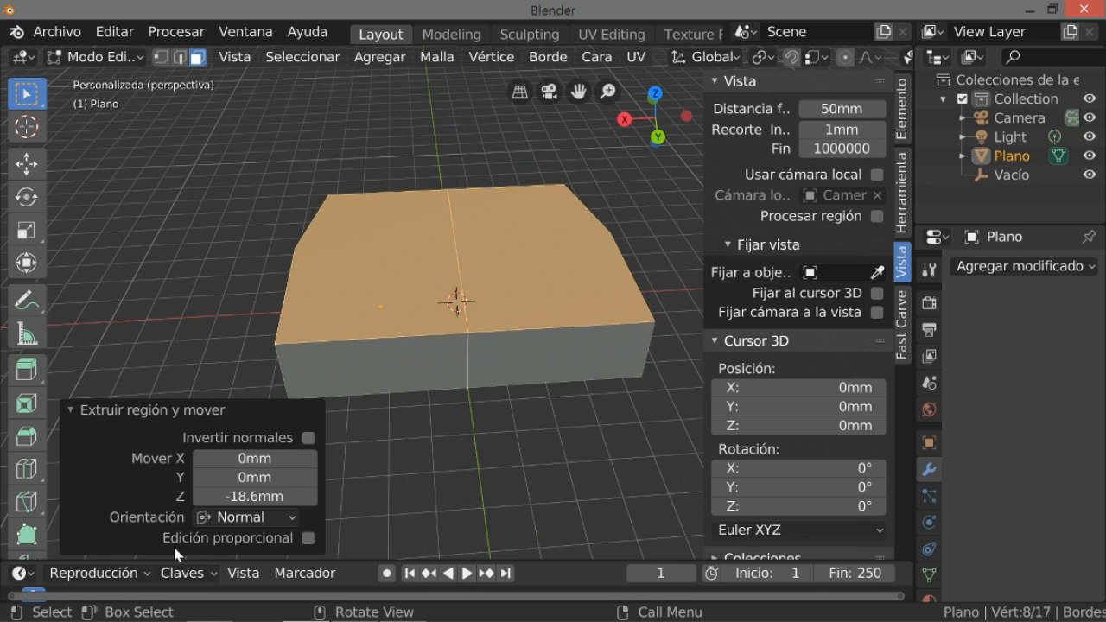
{"action": "left_click", "coordinate": [251, 495]}
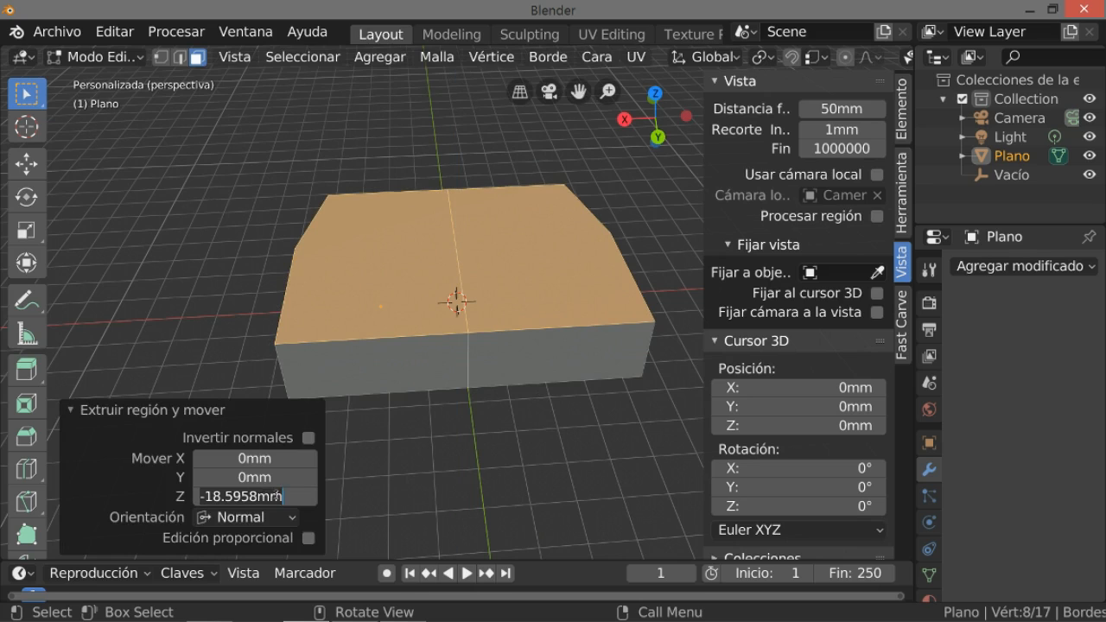
{"action": "left_click", "coordinate": [251, 496]}
{"action": "left_click", "coordinate": [213, 495]}
{"action": "key", "text": "Delete"}
{"action": "key", "text": "Delete"}
{"action": "key", "text": "Delete"}
{"action": "key", "text": "Delete"}
{"action": "key", "text": "Delete"}
{"action": "key", "text": "Delete"}
{"action": "key", "text": "Delete"}
{"action": "key", "text": "Delete"}
{"action": "key", "text": "BackSpace"}
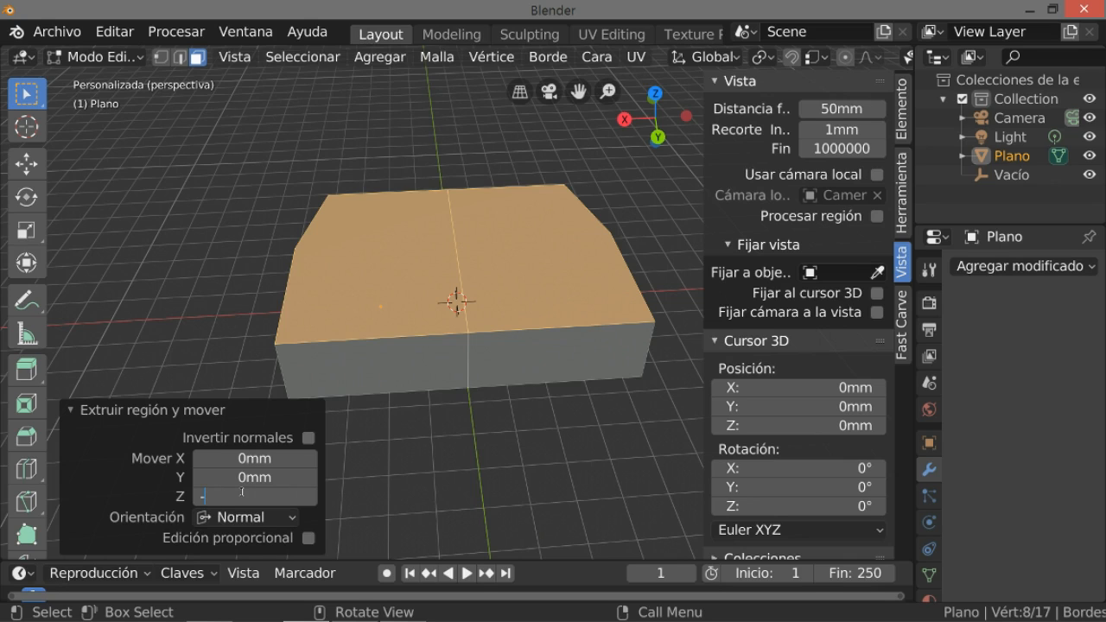
{"action": "type", "text": "8"}
{"action": "key", "text": "Return"}
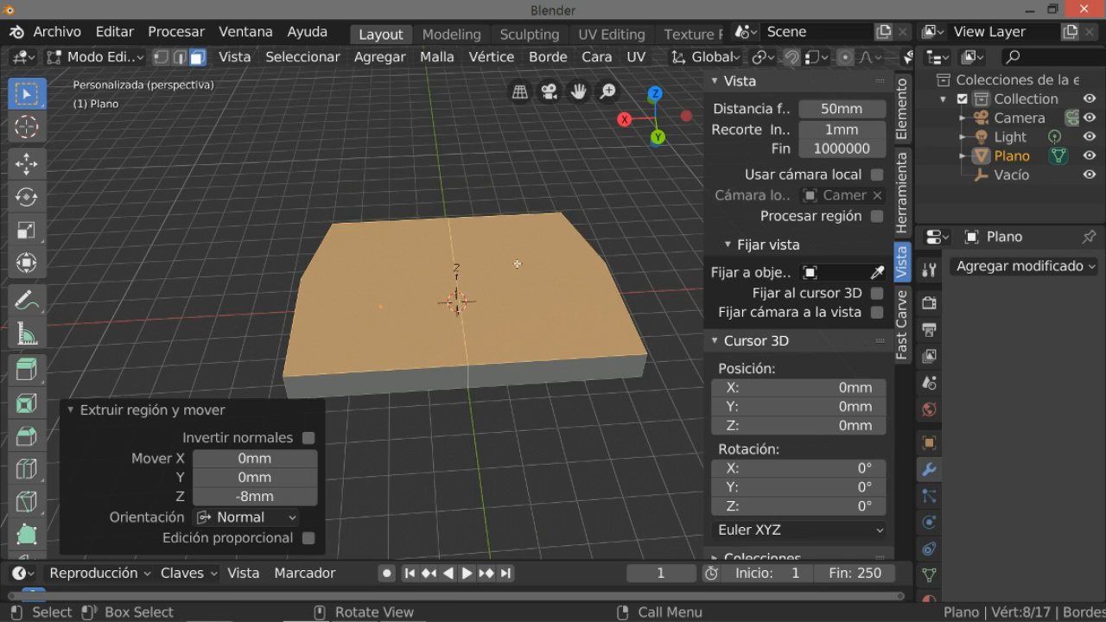
Collapse the extrusion settings and return the plate to Object Mode
{"action": "mouse_move", "coordinate": [488, 360]}
{"action": "middle_mouse_down"}
{"action": "mouse_move", "coordinate": [593, 325]}
{"action": "mouse_move", "coordinate": [541, 403]}
{"action": "mouse_move", "coordinate": [548, 413]}
{"action": "mouse_move", "coordinate": [303, 138]}
{"action": "mouse_move", "coordinate": [398, 361]}
{"action": "mouse_move", "coordinate": [503, 323]}
{"action": "mouse_move", "coordinate": [484, 361]}
{"action": "mouse_move", "coordinate": [482, 229]}
{"action": "mouse_move", "coordinate": [501, 323]}
{"action": "mouse_move", "coordinate": [432, 332]}
{"action": "middle_mouse_up"}
{"action": "scroll", "coordinate": [499, 328], "scroll_direction": "up", "scroll_amount": 4}
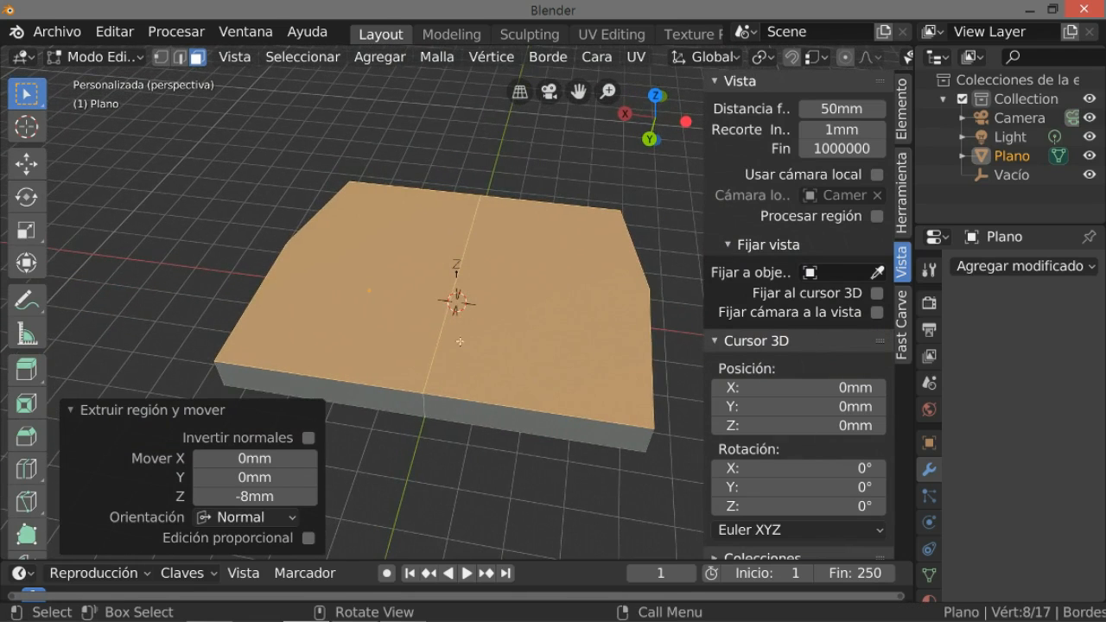
{"action": "left_click", "coordinate": [76, 410]}
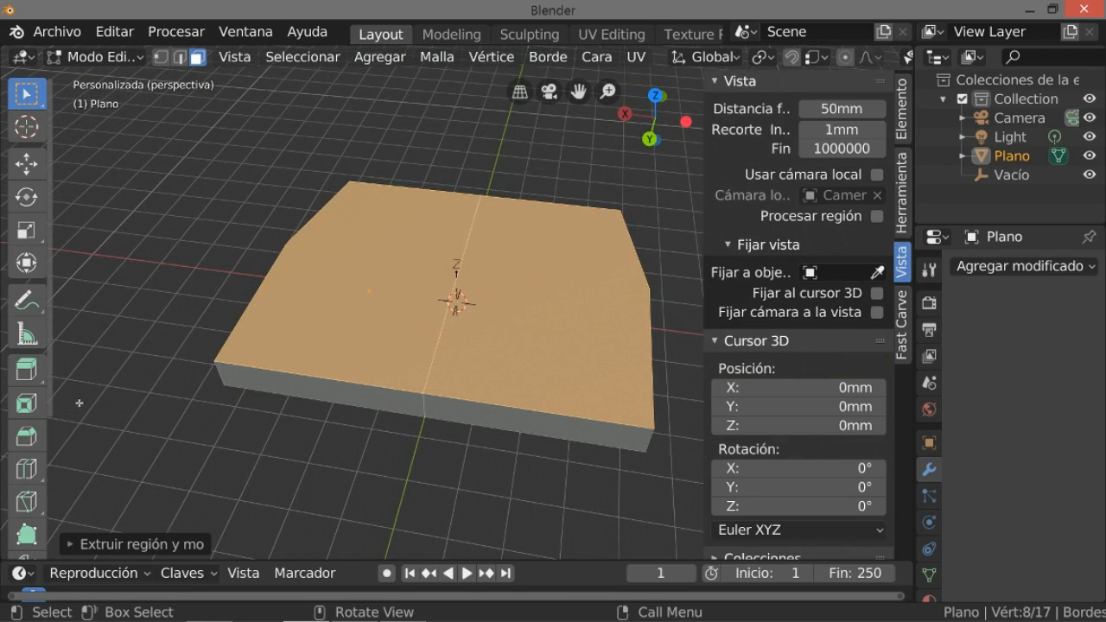
{"action": "left_click", "coordinate": [118, 61]}
{"action": "left_click", "coordinate": [135, 74]}
{"action": "middle_click_drag", "start_coordinate": [373, 263], "coordinate": [355, 278]}
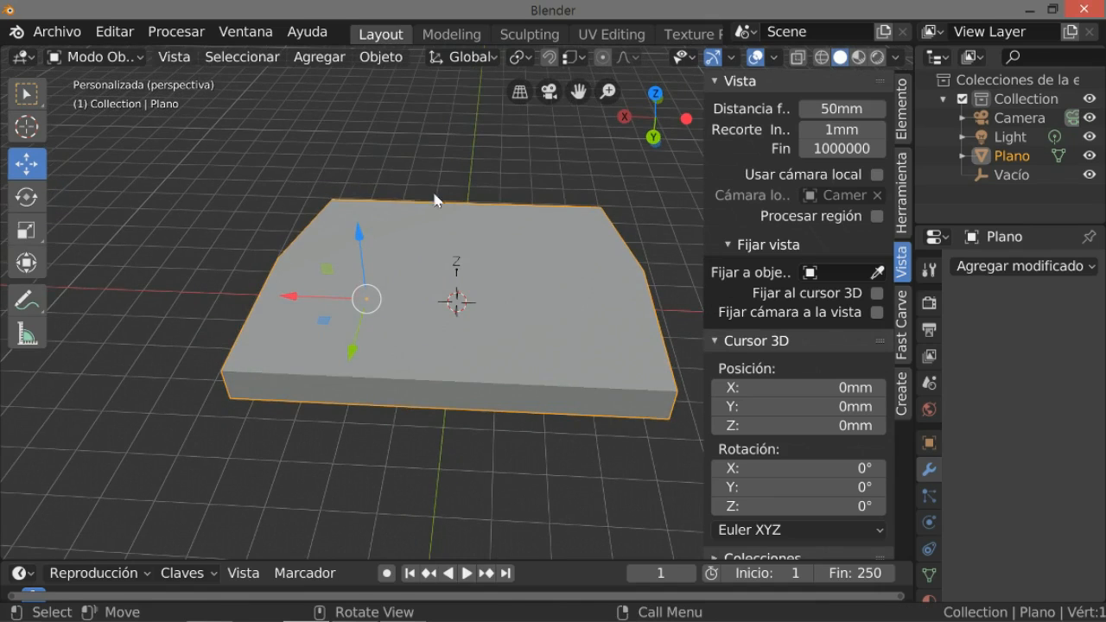
{"action": "middle_click_drag", "start_coordinate": [449, 301], "coordinate": [441, 329]}
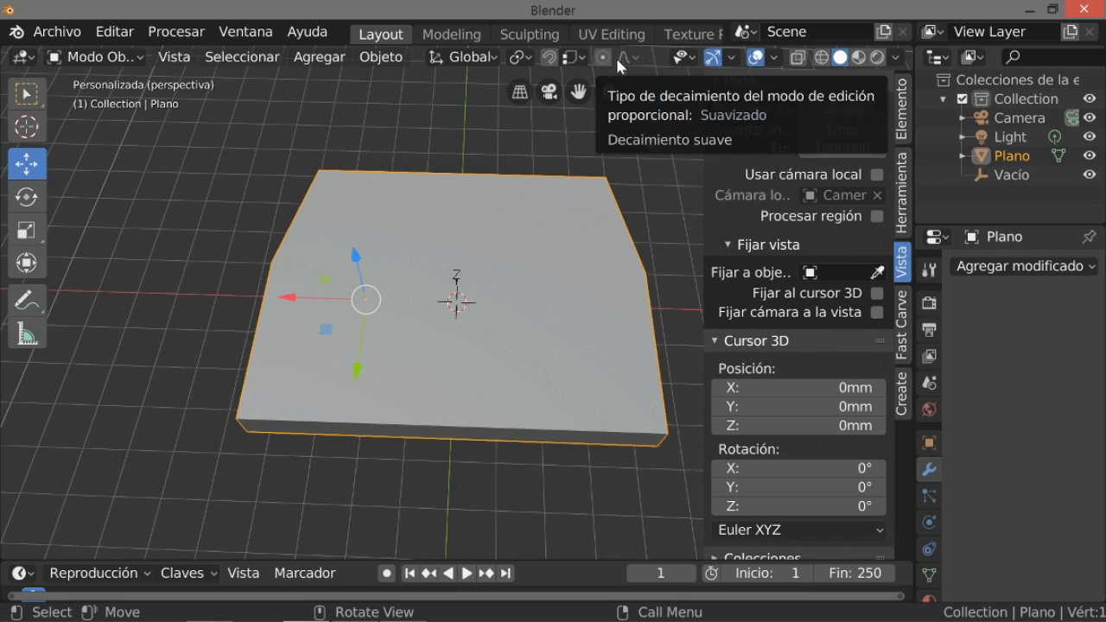
Try the different pivot point options for the plate and set the pivot to the 3D Cursor
{"action": "left_click", "coordinate": [524, 55]}
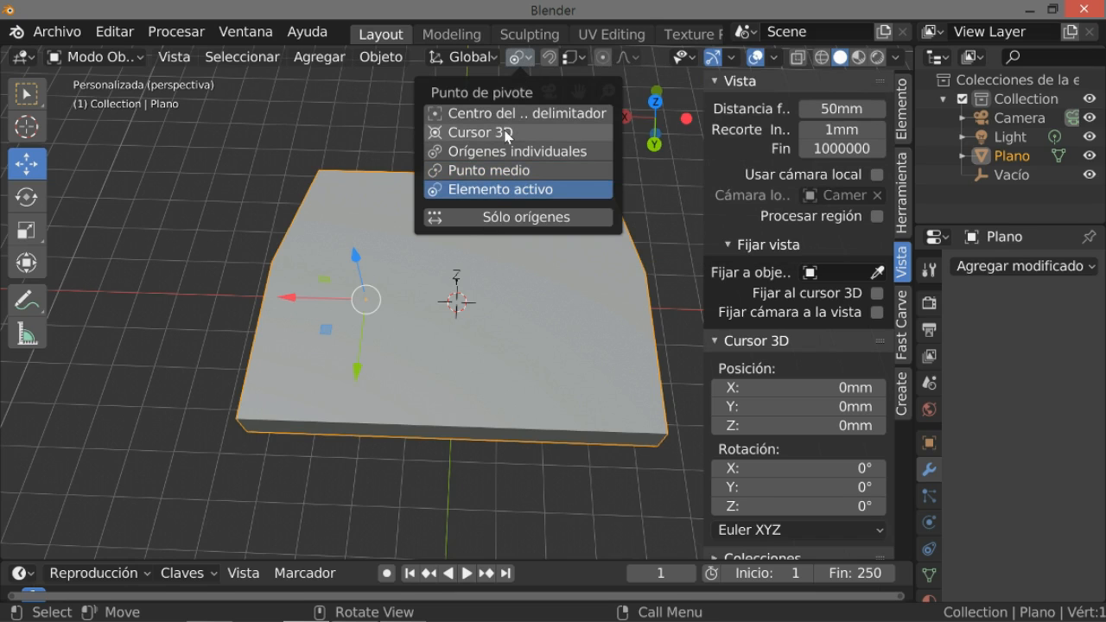
{"action": "left_click", "coordinate": [507, 135]}
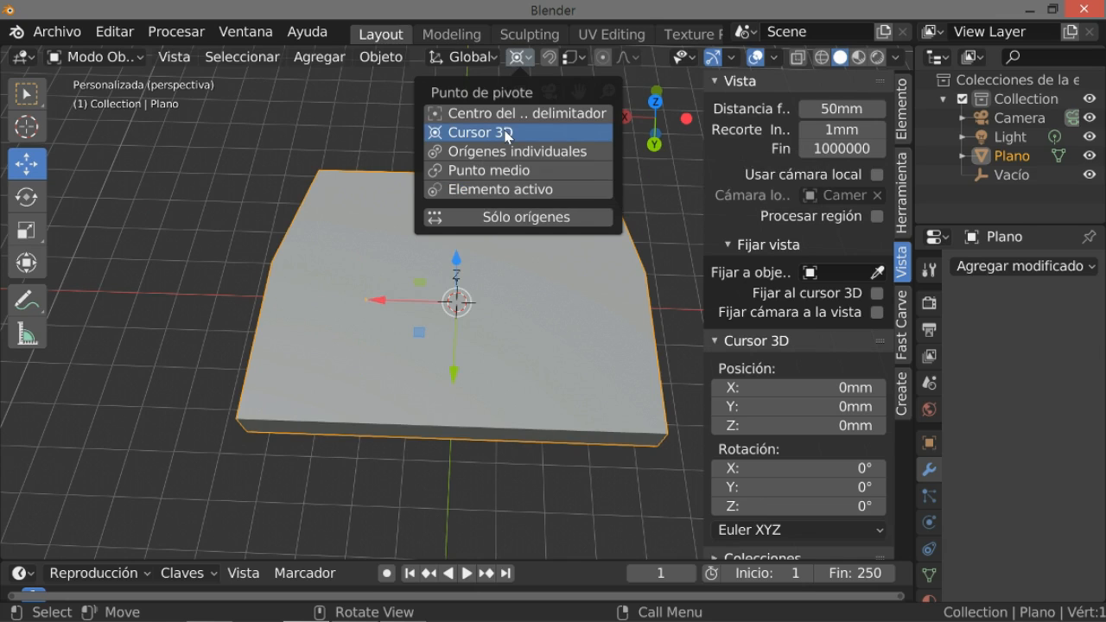
{"action": "left_click", "coordinate": [509, 154]}
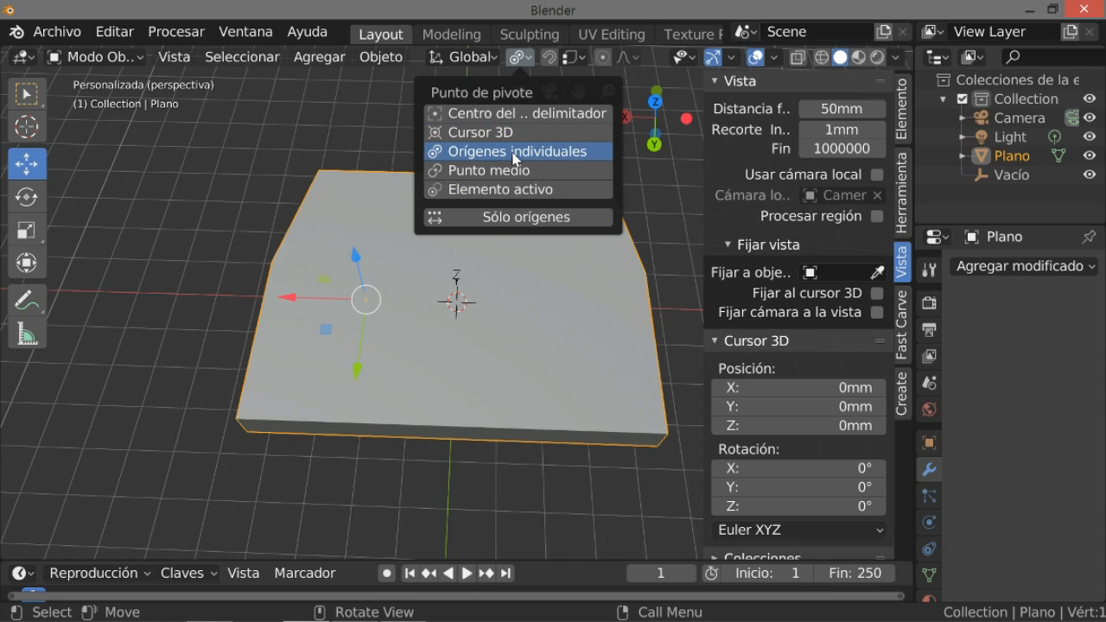
{"action": "left_click", "coordinate": [511, 171]}
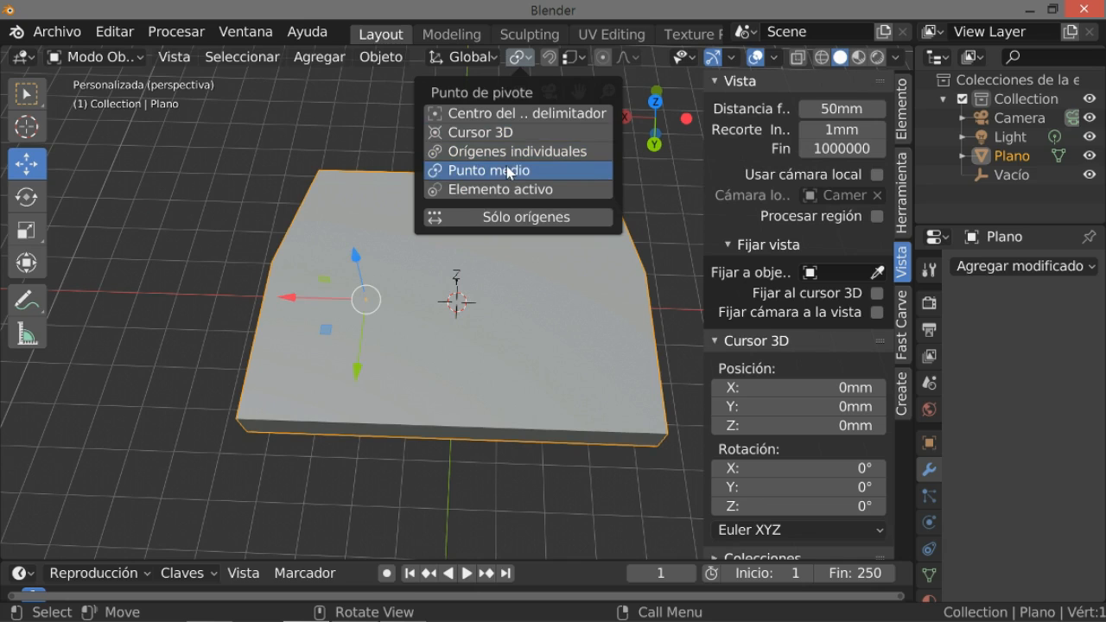
{"action": "left_click", "coordinate": [500, 116]}
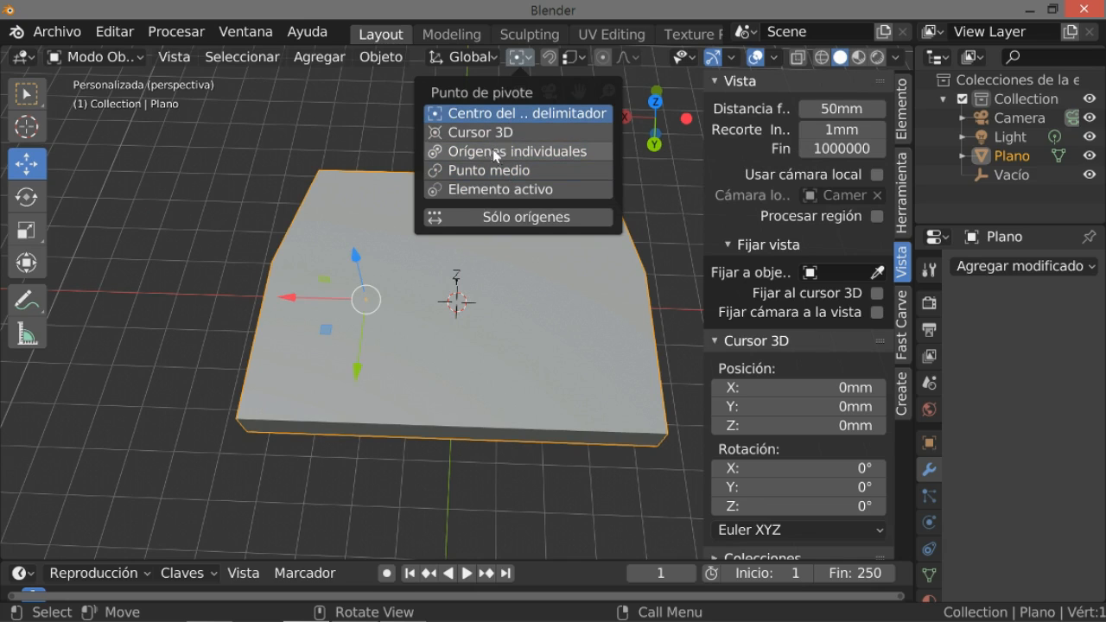
{"action": "left_click", "coordinate": [491, 135]}
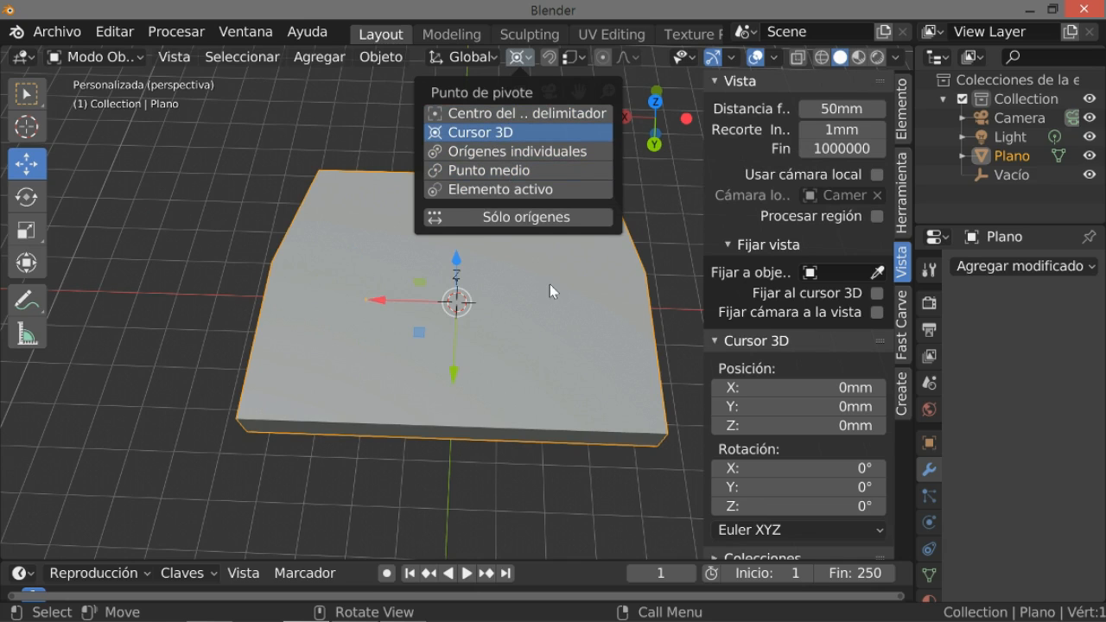
Add a cube mesh at the 3D cursor and set its size to 8 mm
{"action": "middle_click_drag", "start_coordinate": [448, 191], "coordinate": [417, 141]}
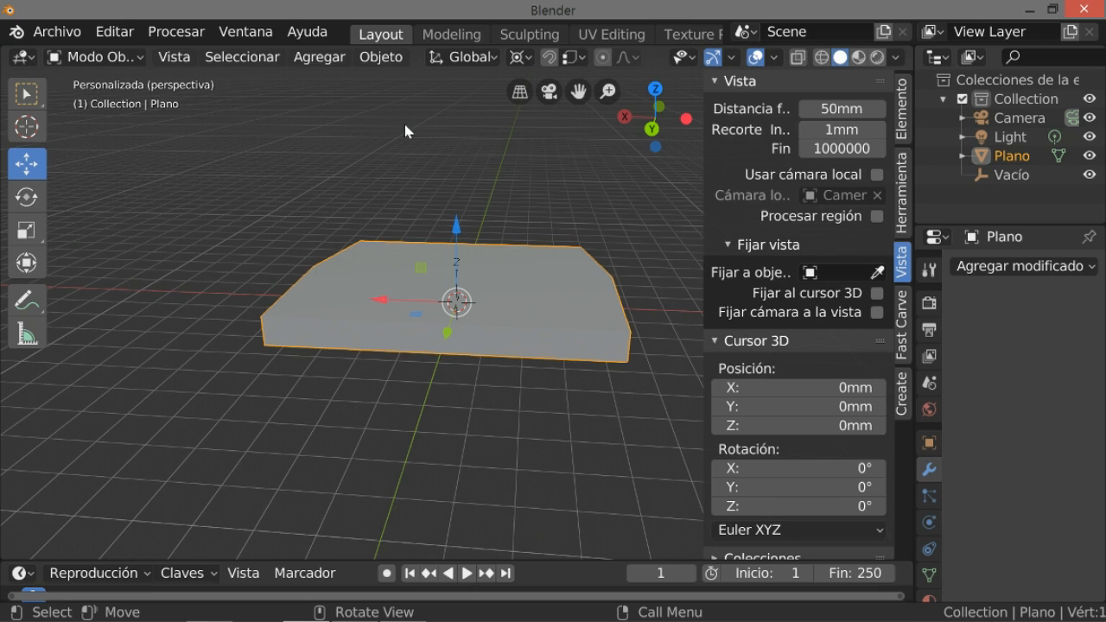
{"action": "left_click", "coordinate": [322, 57]}
{"action": "mouse_move", "coordinate": [333, 79]}
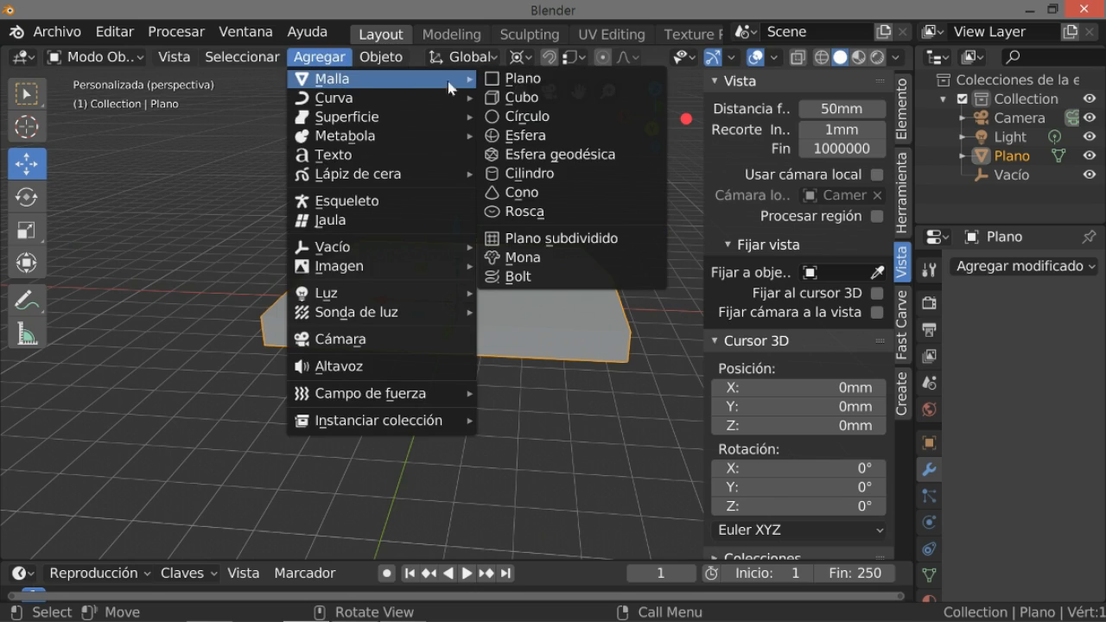
{"action": "left_click", "coordinate": [527, 98]}
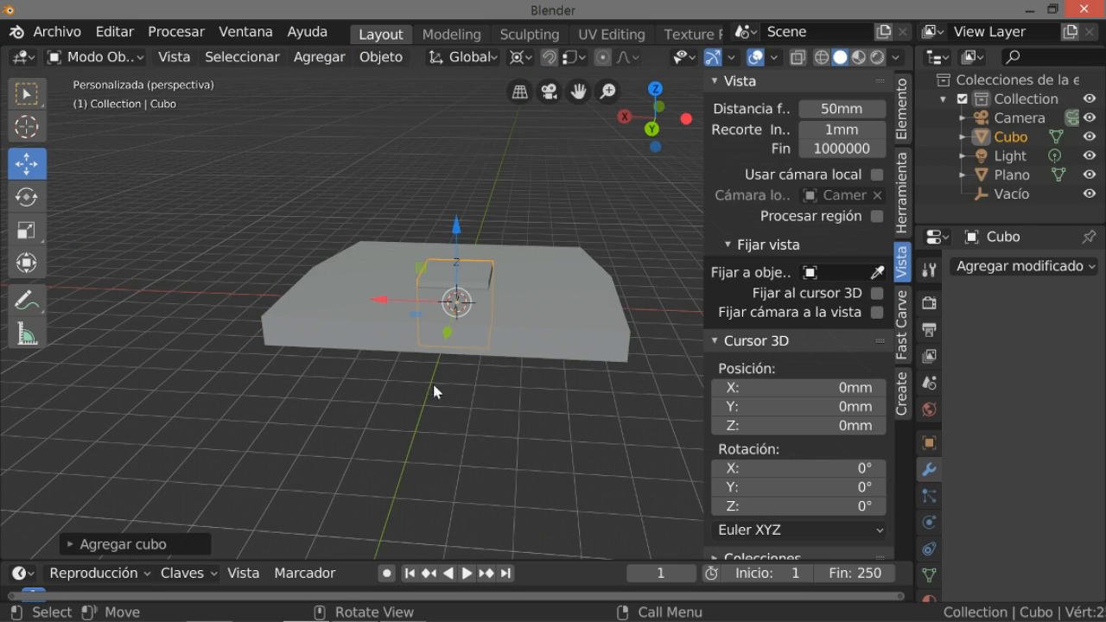
{"action": "left_click", "coordinate": [147, 541]}
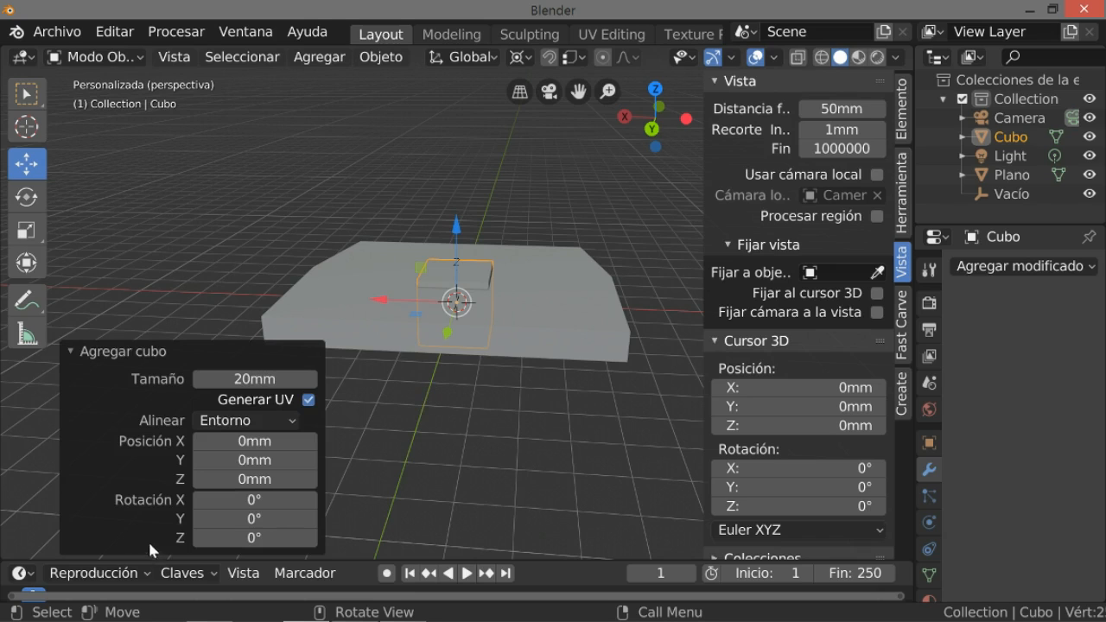
{"action": "left_click", "coordinate": [251, 377]}
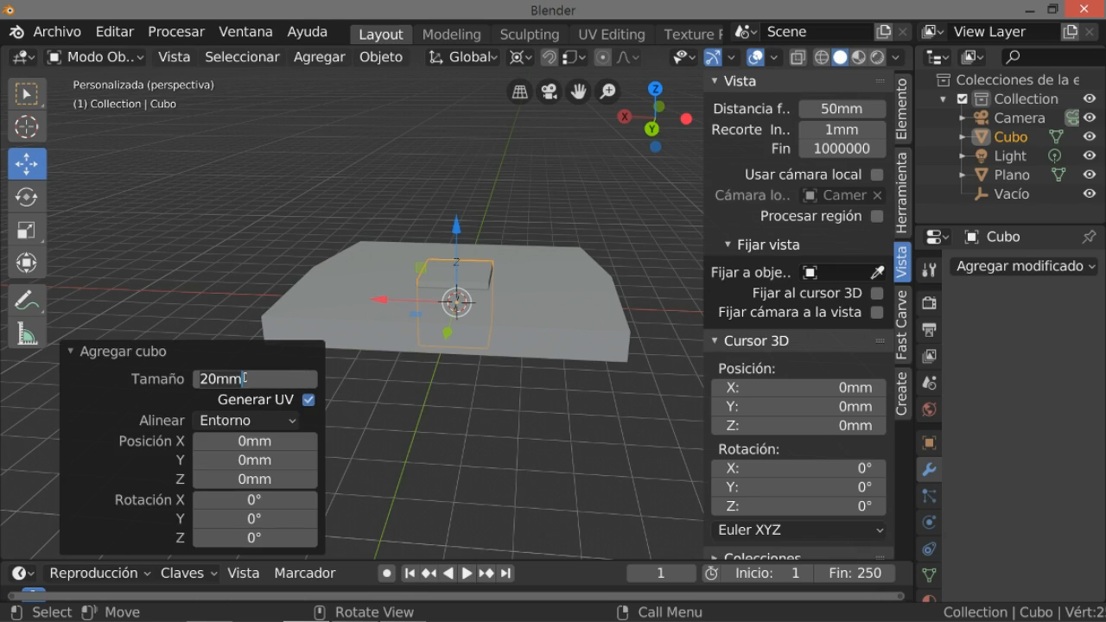
{"action": "type", "text": "8"}
{"action": "key", "text": "Return"}
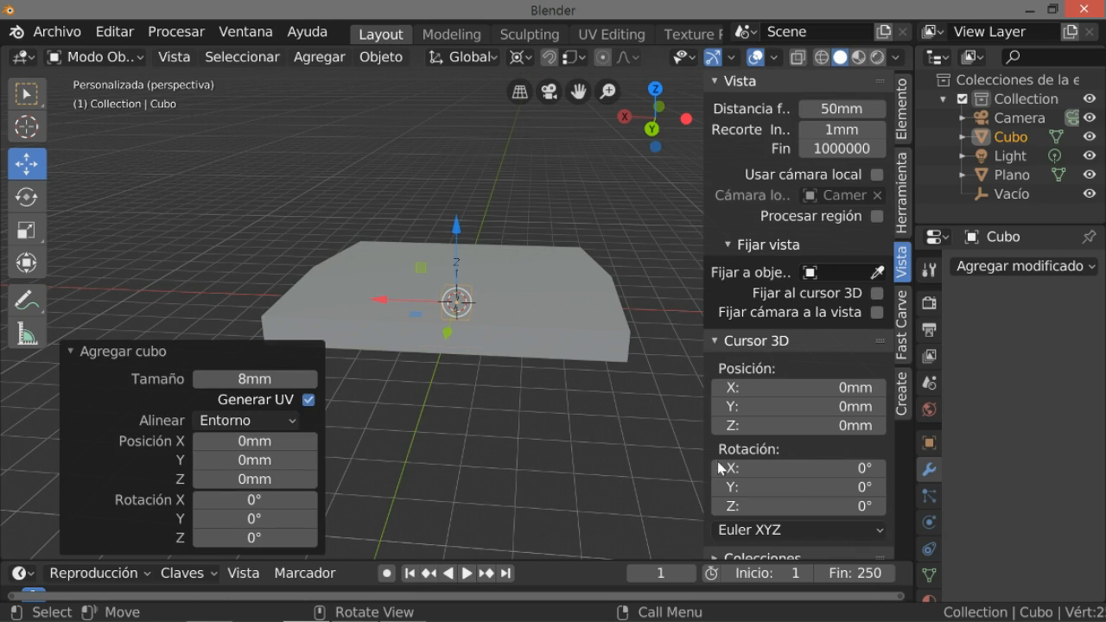
Set the cube's Z dimension to 108 mm so it passes through the plate, and collapse the cube creation settings
{"action": "scroll", "coordinate": [786, 428], "scroll_direction": "down", "scroll_amount": 1}
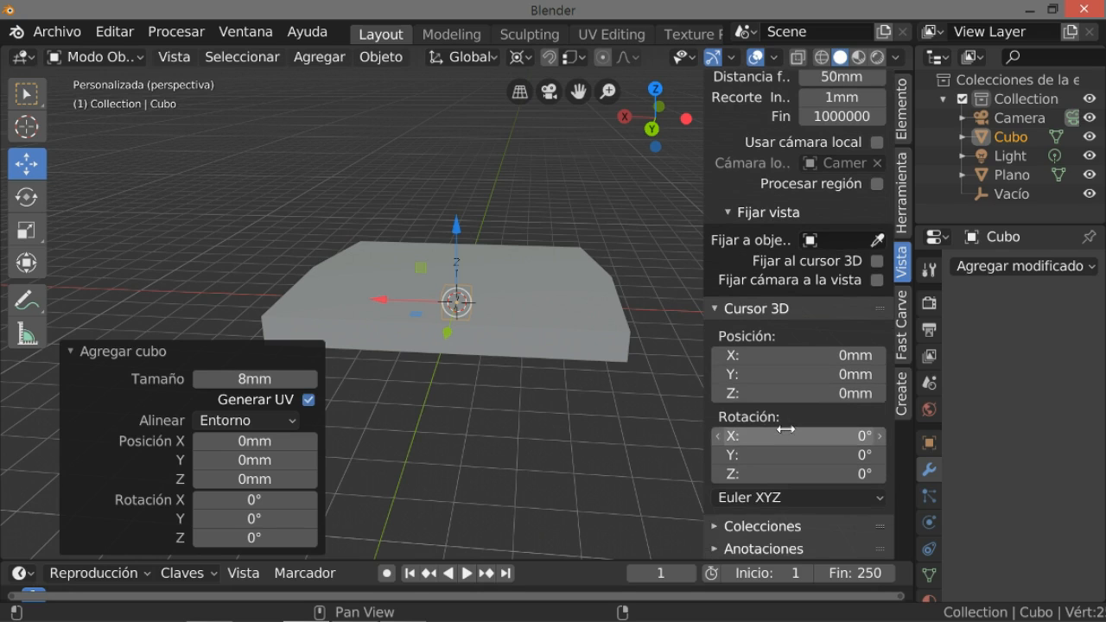
{"action": "scroll", "coordinate": [785, 428], "scroll_direction": "up", "scroll_amount": 1}
{"action": "left_click", "coordinate": [901, 121]}
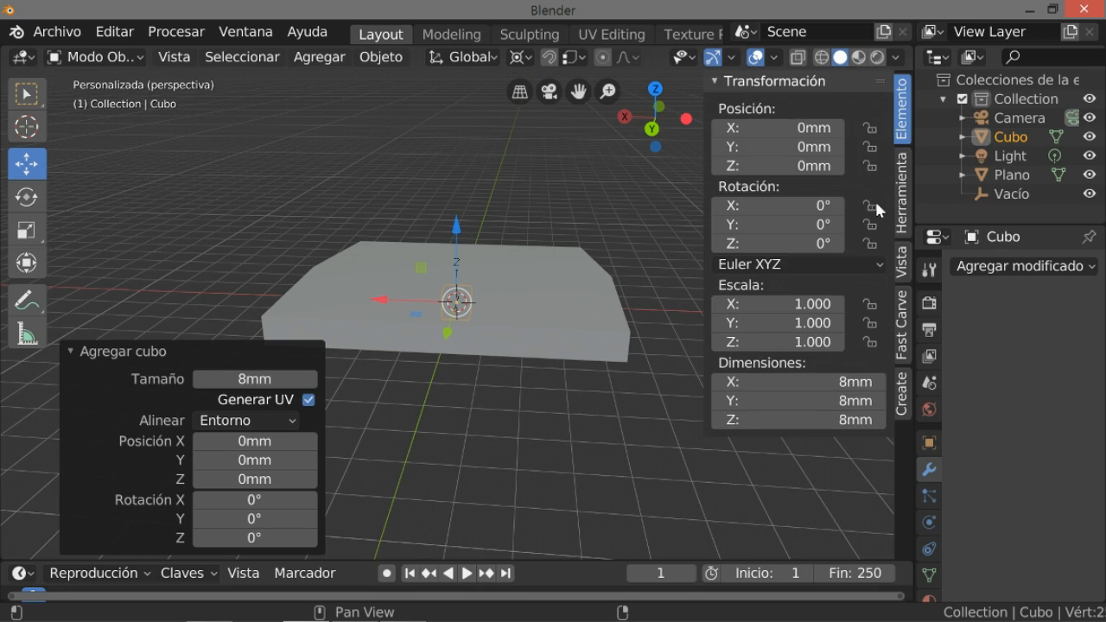
{"action": "left_click", "coordinate": [880, 420]}
{"action": "middle_click_drag", "start_coordinate": [566, 320], "coordinate": [420, 365]}
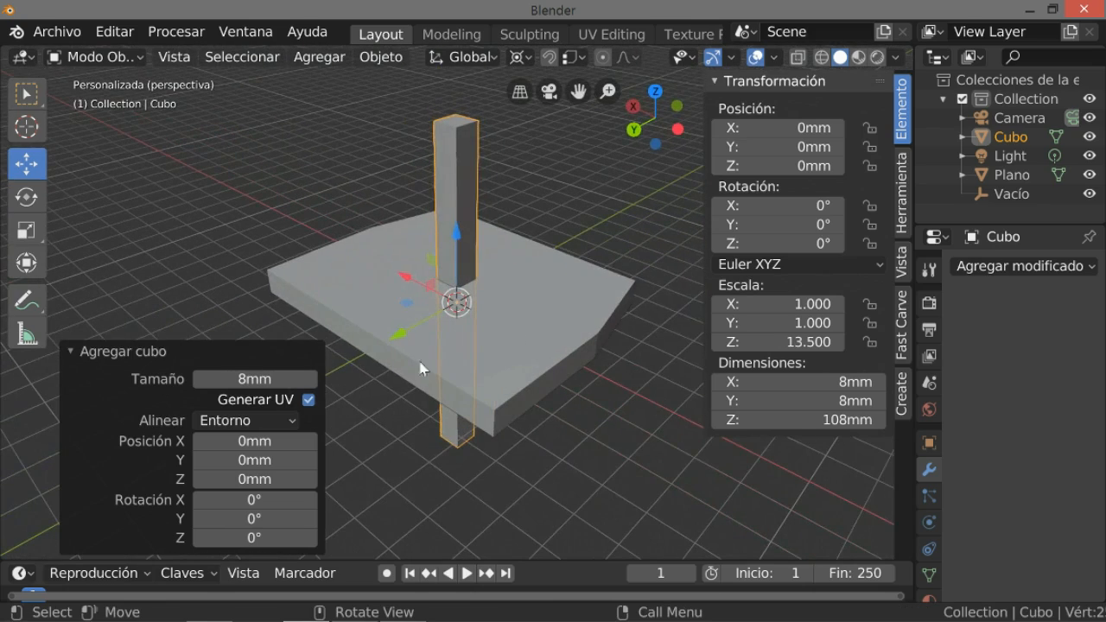
{"action": "left_click", "coordinate": [68, 352]}
{"action": "middle_click_drag", "start_coordinate": [350, 359], "coordinate": [375, 329]}
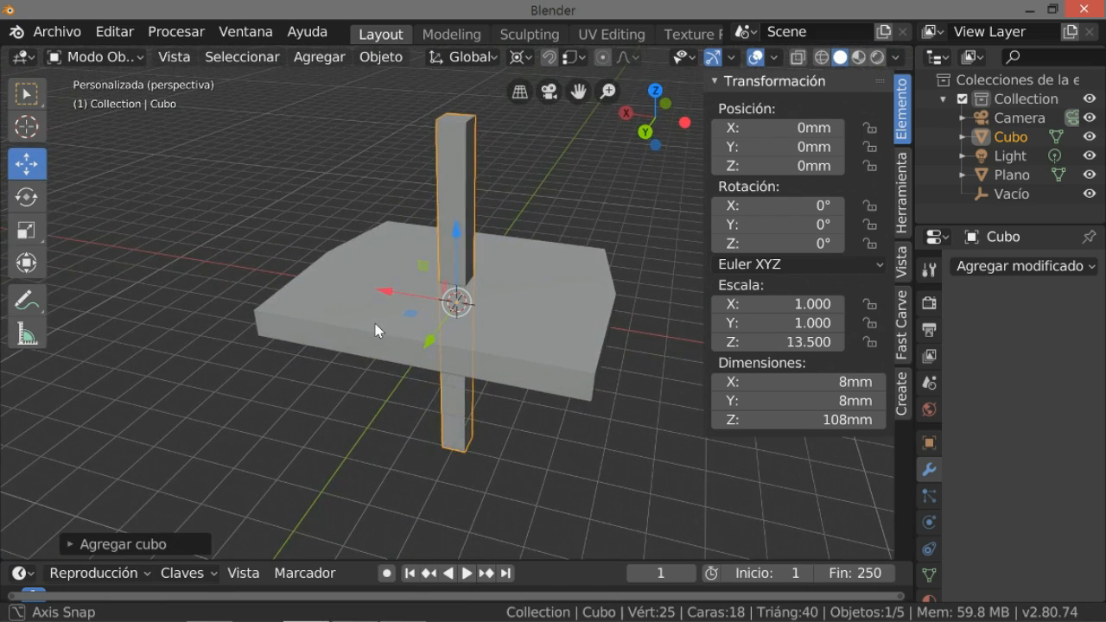
Move the square bar along the Y axis and set the move distance to 15 mm
{"action": "scroll", "coordinate": [375, 330], "scroll_direction": "up", "scroll_amount": 1}
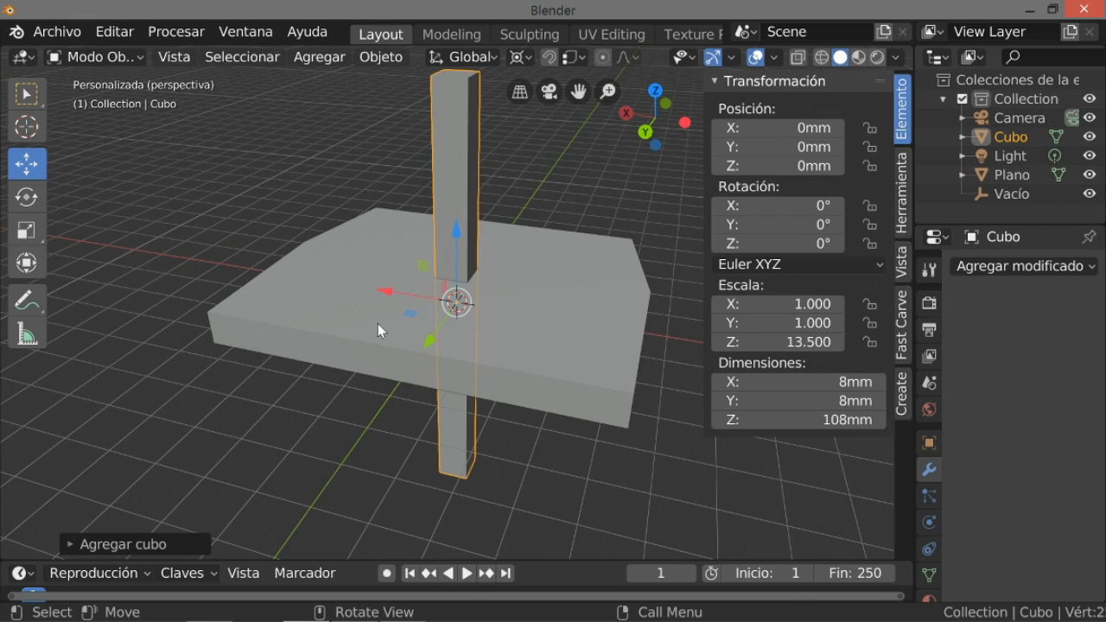
{"action": "mouse_move", "coordinate": [456, 346]}
{"action": "middle_mouse_down"}
{"action": "mouse_move", "coordinate": [530, 381]}
{"action": "mouse_move", "coordinate": [606, 340]}
{"action": "mouse_move", "coordinate": [544, 360]}
{"action": "mouse_move", "coordinate": [456, 363]}
{"action": "middle_mouse_up"}
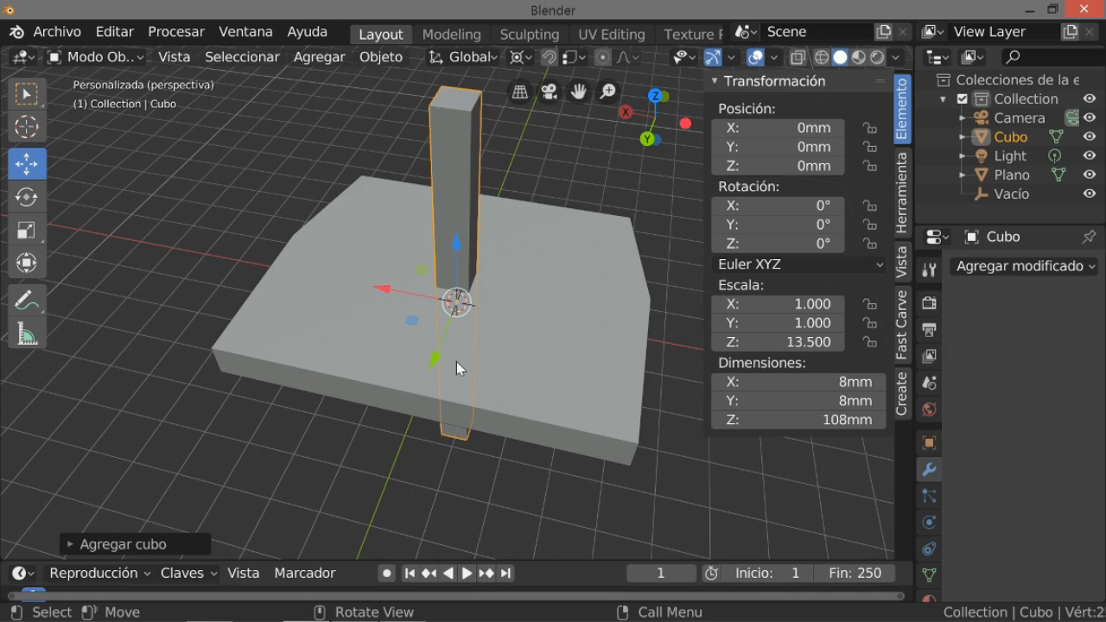
{"action": "middle_click_drag", "start_coordinate": [458, 363], "coordinate": [510, 376]}
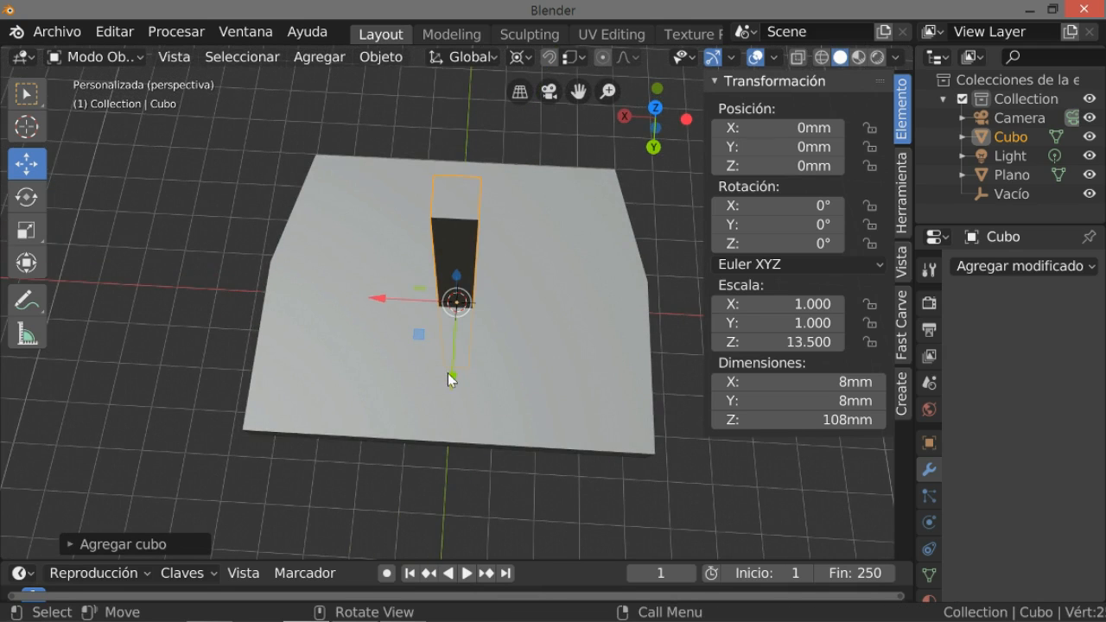
{"action": "left_click_drag", "start_coordinate": [451, 378], "coordinate": [413, 449]}
{"action": "left_click", "coordinate": [185, 542]}
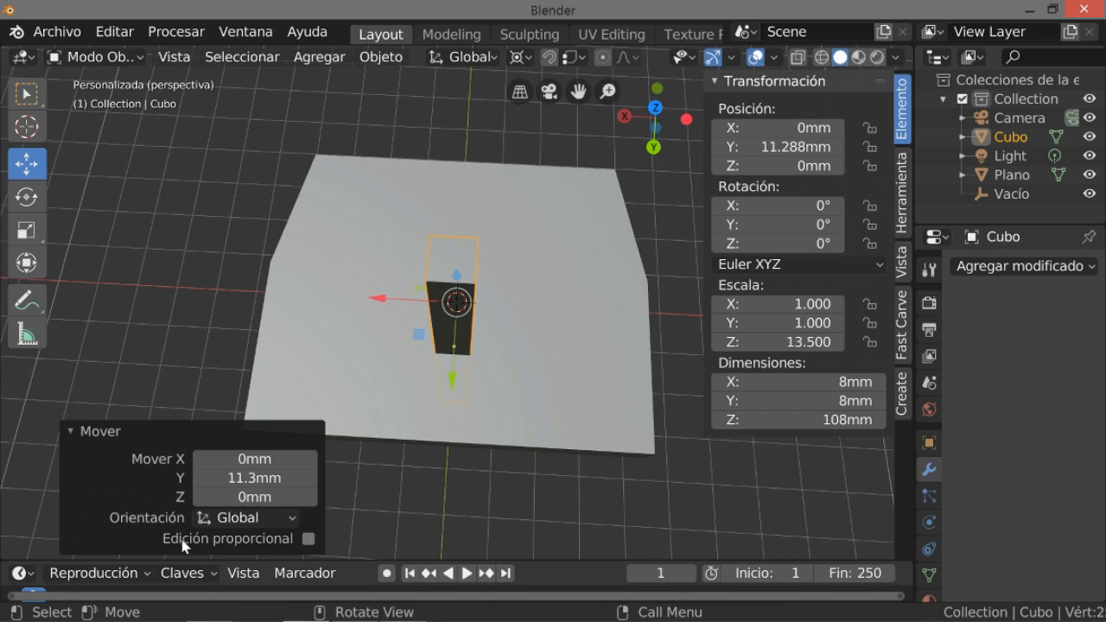
{"action": "double_click", "coordinate": [250, 478]}
{"action": "key", "text": "ctrl+a"}
{"action": "key", "text": "BackSpace"}
{"action": "type", "text": "15"}
{"action": "key", "text": "Return"}
Measure the distance from the middle of the bar's base edge to the plate's nearest long edge, adjusting both ruler endpoints
{"action": "middle_click_drag", "start_coordinate": [363, 432], "coordinate": [462, 396]}
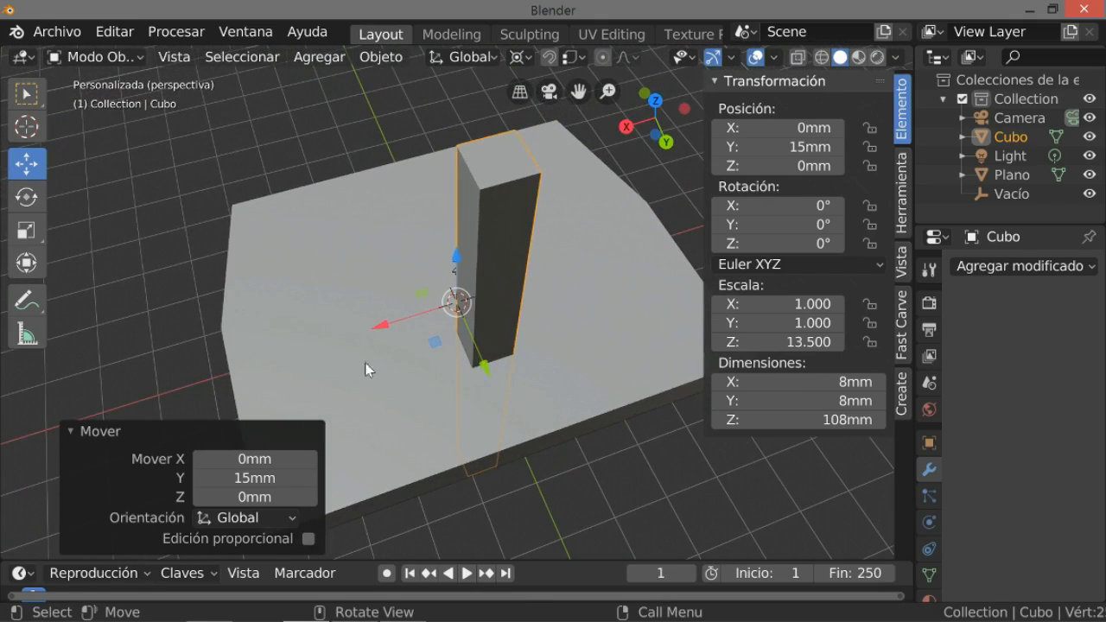
{"action": "left_click", "coordinate": [26, 333]}
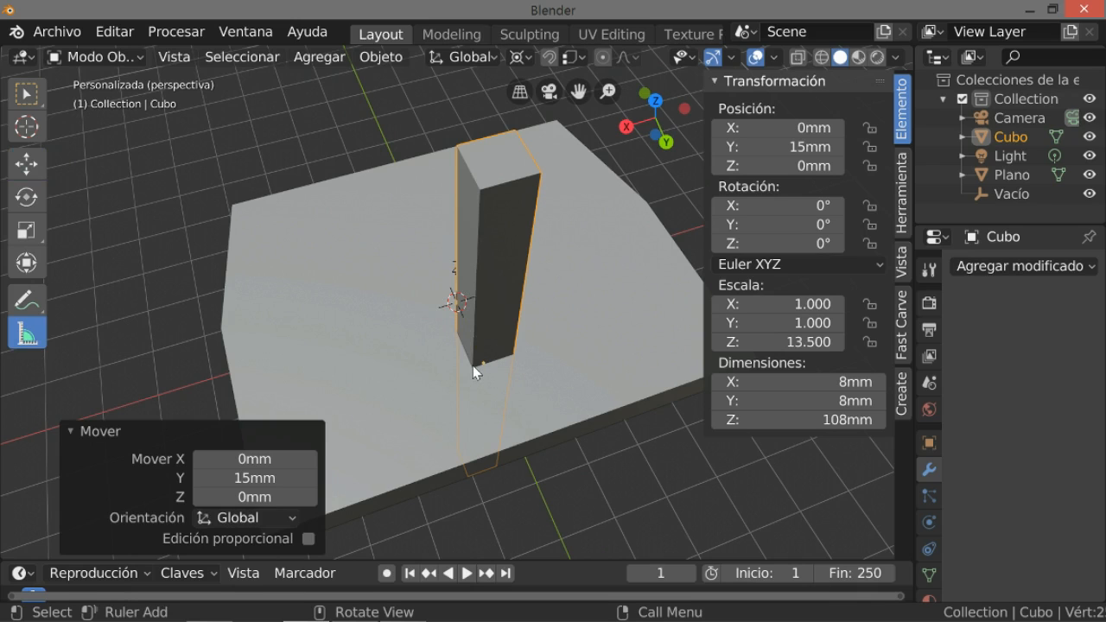
{"action": "left_click_drag", "start_coordinate": [472, 365], "coordinate": [517, 456]}
{"action": "mouse_move", "coordinate": [517, 457]}
{"action": "left_mouse_down"}
{"action": "mouse_move", "coordinate": [516, 435]}
{"action": "mouse_move", "coordinate": [518, 447]}
{"action": "left_mouse_up"}
{"action": "scroll", "coordinate": [541, 453], "scroll_direction": "up", "scroll_amount": 4}
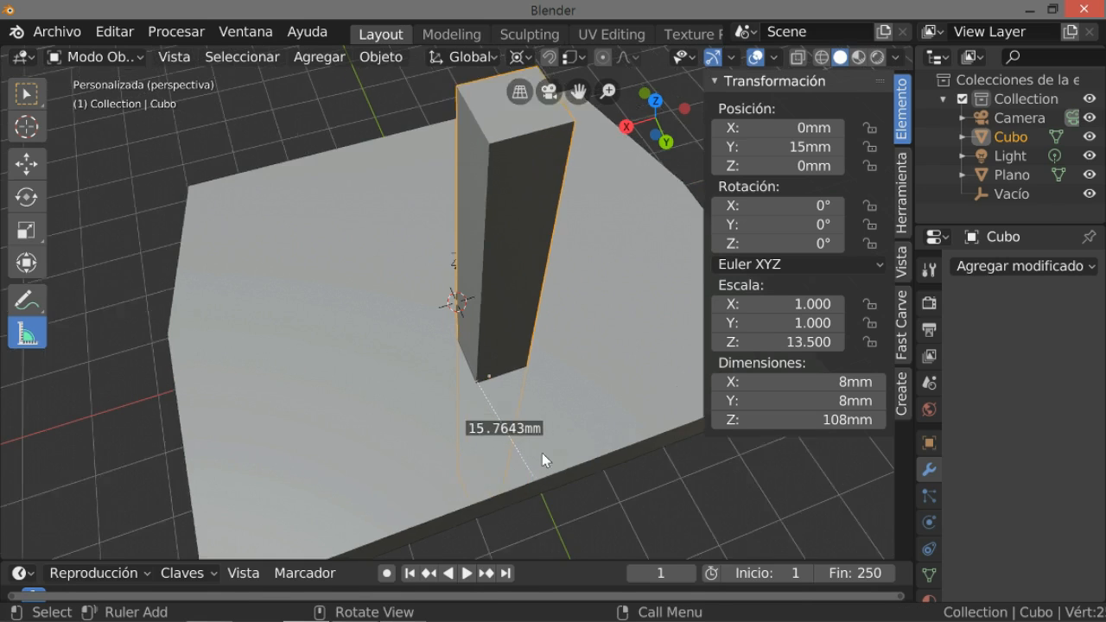
{"action": "left_click_drag", "start_coordinate": [577, 90], "coordinate": [389, 0]}
{"action": "left_click_drag", "start_coordinate": [572, 136], "coordinate": [610, 146]}
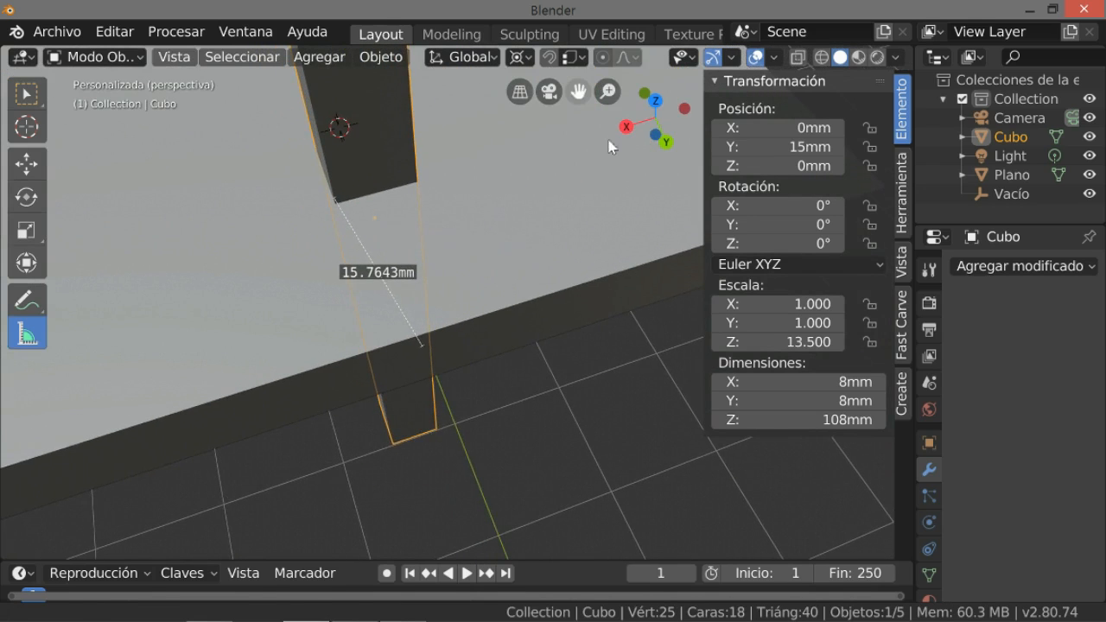
{"action": "left_click_drag", "start_coordinate": [424, 347], "coordinate": [401, 341]}
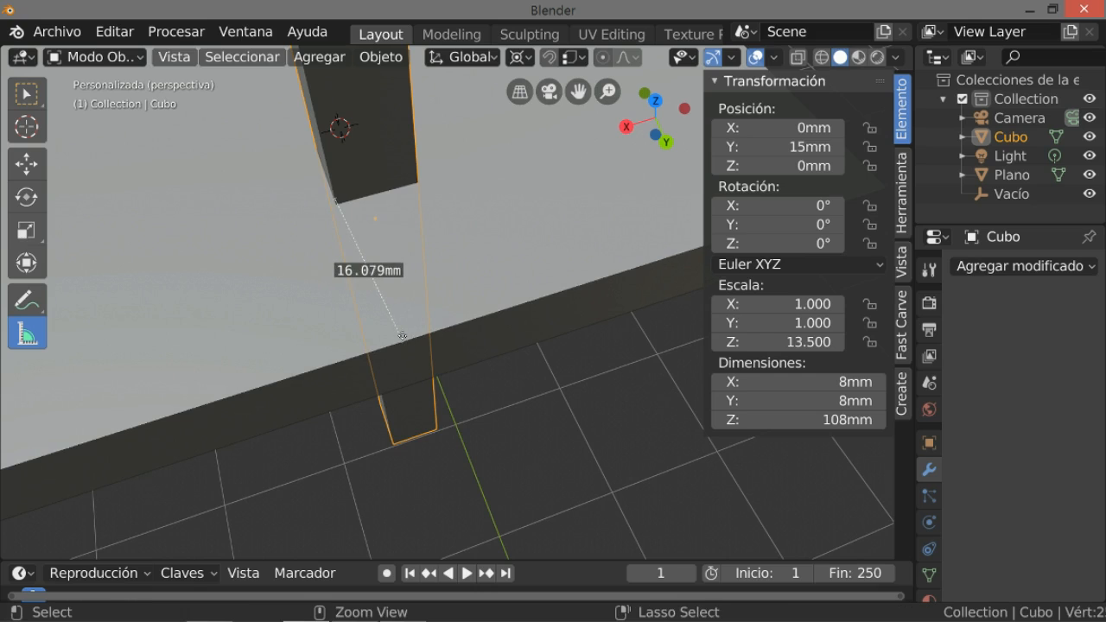
{"action": "left_click_drag", "start_coordinate": [335, 200], "coordinate": [376, 193]}
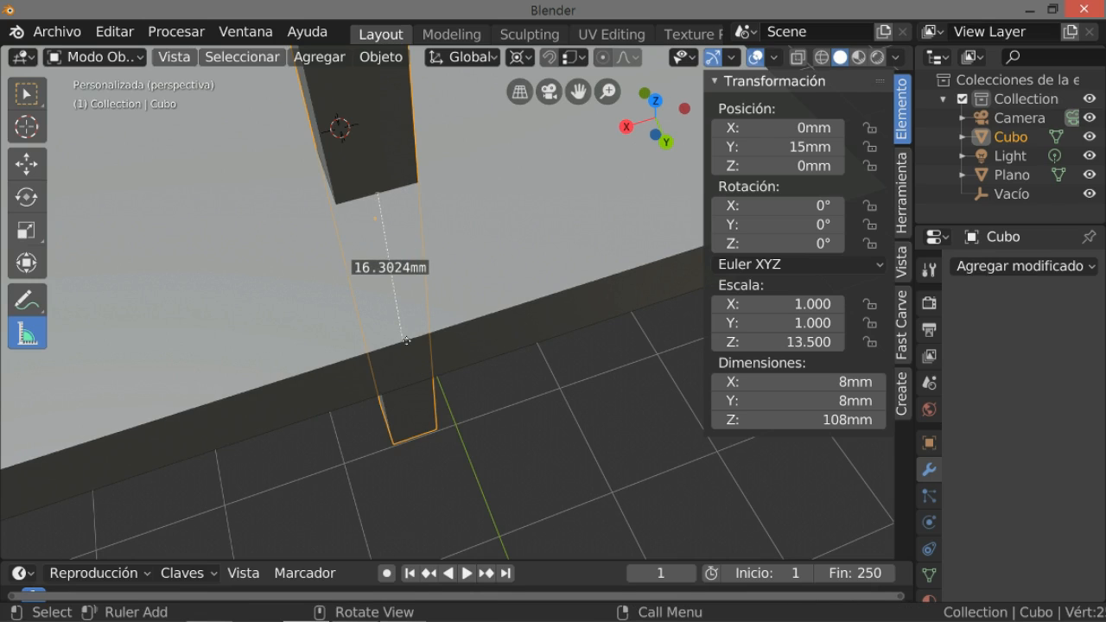
{"action": "left_click_drag", "start_coordinate": [406, 340], "coordinate": [433, 331]}
{"action": "middle_click_drag", "start_coordinate": [445, 327], "coordinate": [413, 323]}
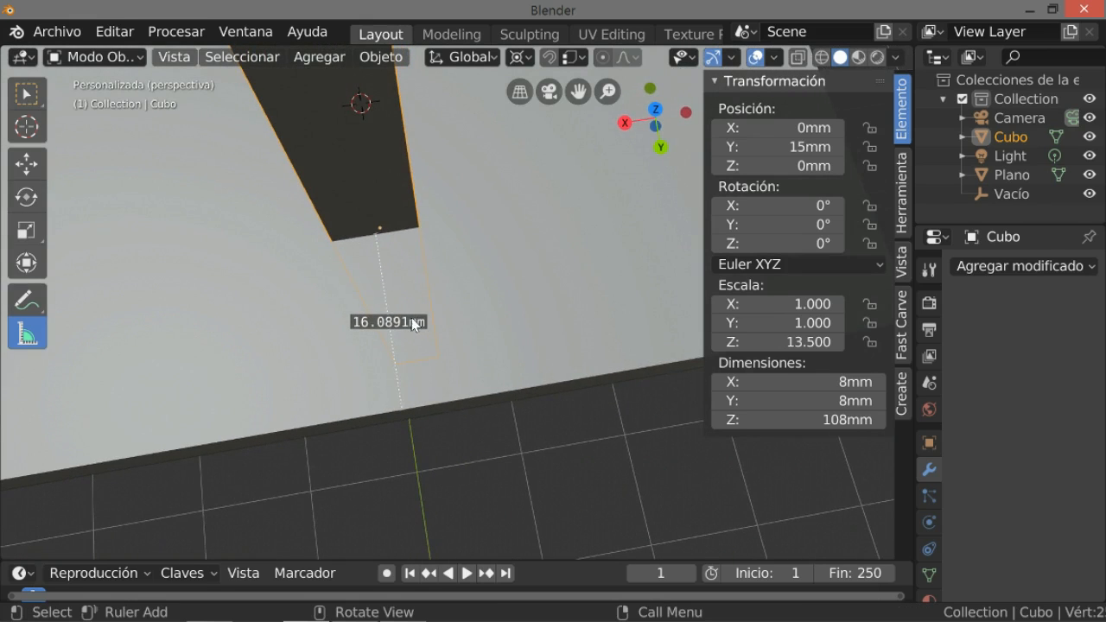
Delete the ruler between the bar and the plate edge
{"action": "left_click", "coordinate": [395, 319]}
{"action": "left_click", "coordinate": [432, 448]}
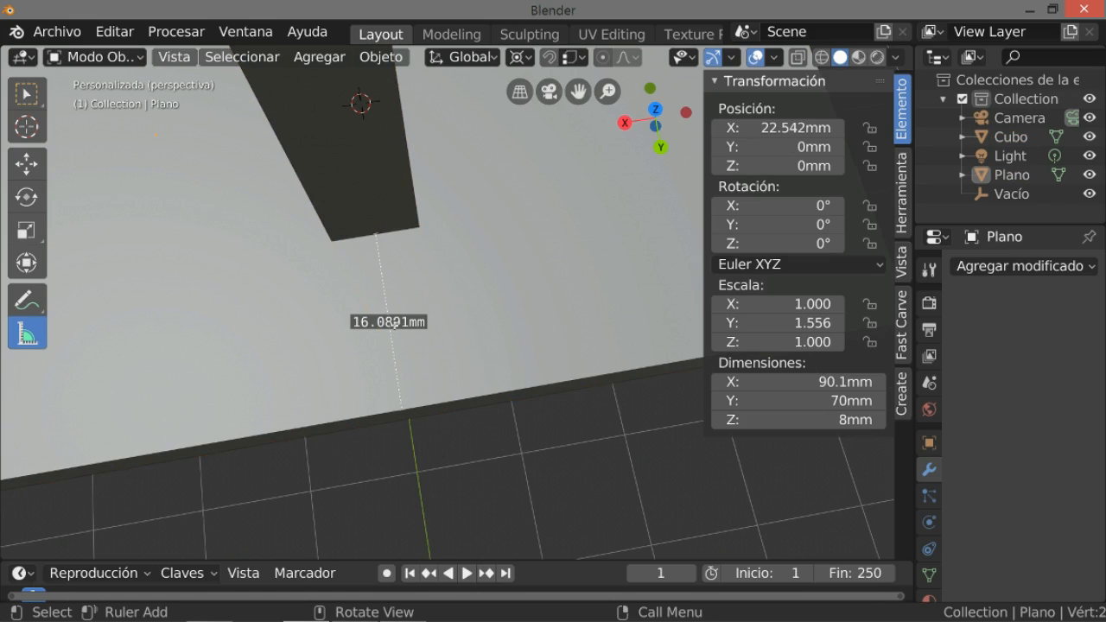
{"action": "key", "text": "Delete"}
Cut the bar out of the plate with a Fast Carve Difference boolean, using Plano as the target object
{"action": "middle_click_drag", "start_coordinate": [446, 403], "coordinate": [488, 379]}
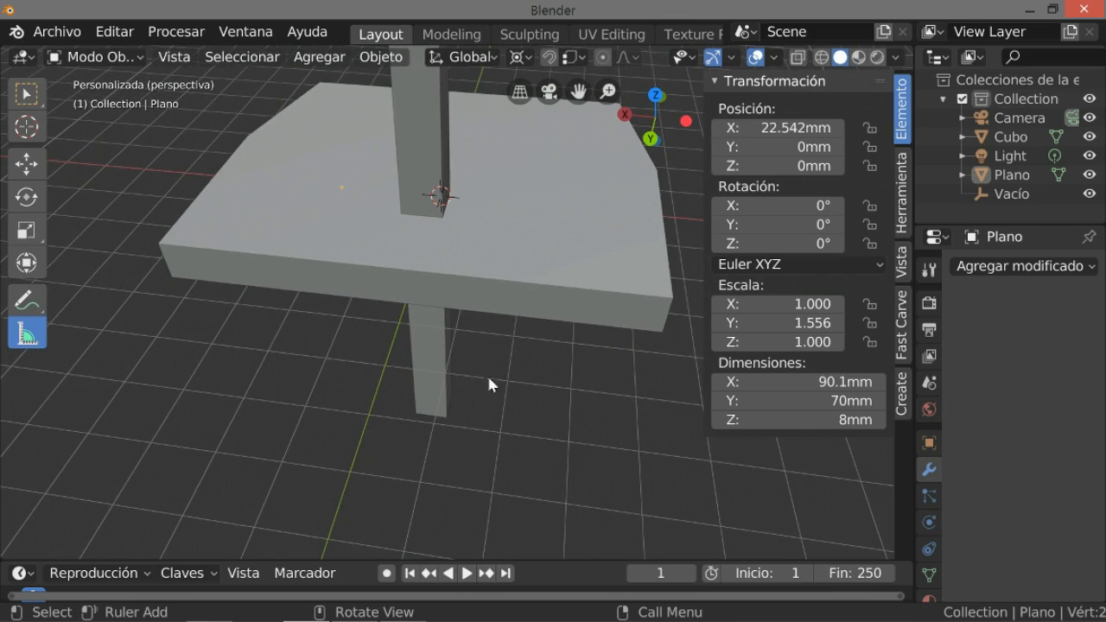
{"action": "left_click", "coordinate": [900, 325]}
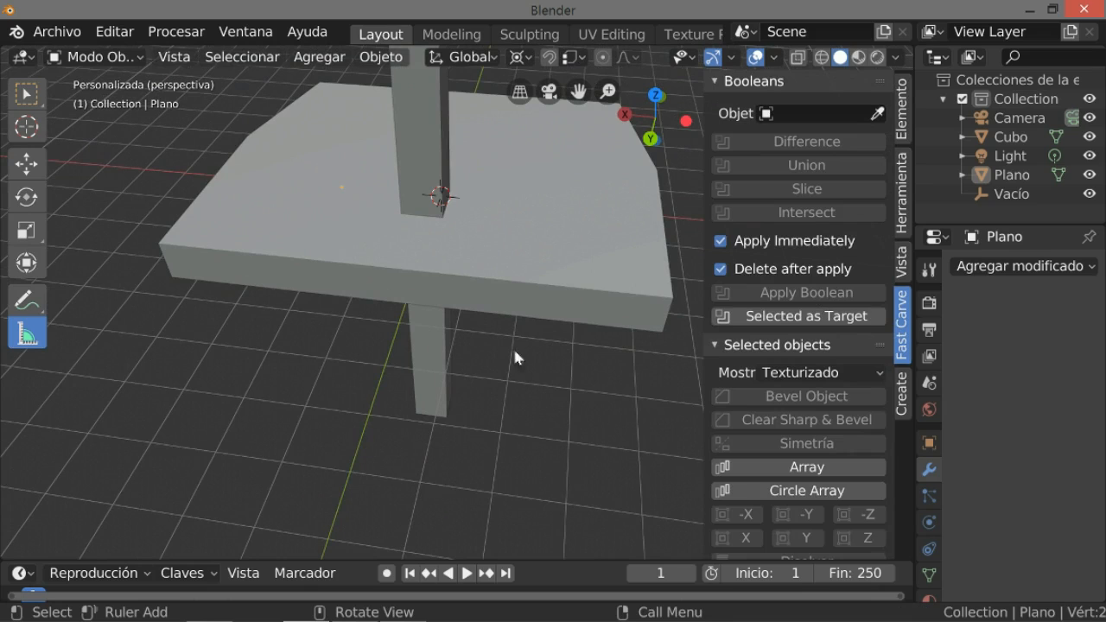
{"action": "left_click", "coordinate": [448, 183]}
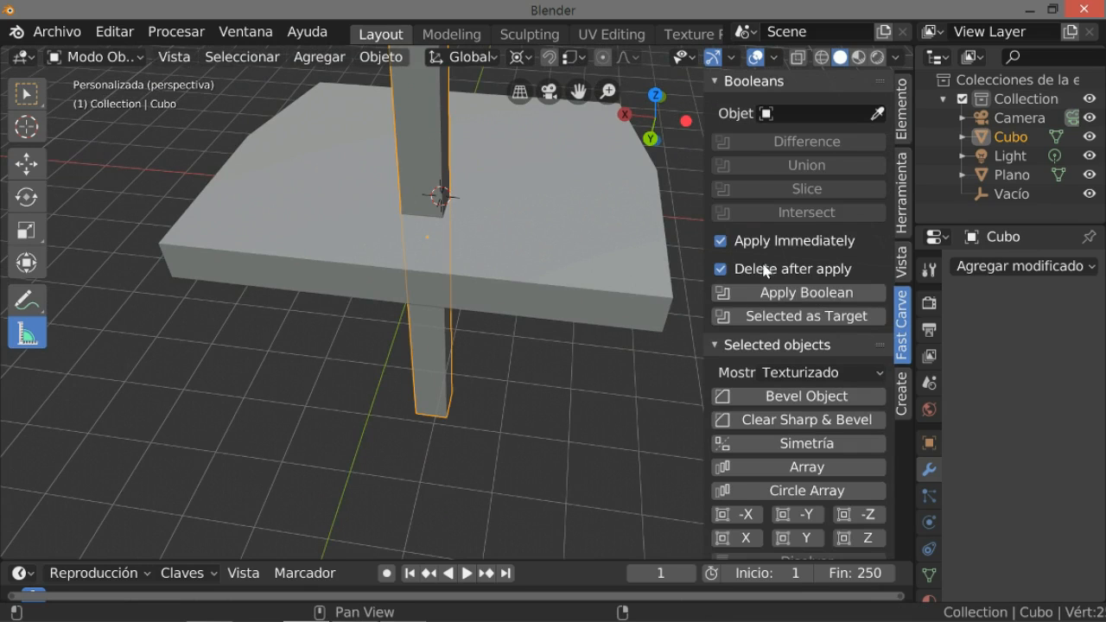
{"action": "left_click", "coordinate": [878, 113]}
{"action": "left_click", "coordinate": [622, 290]}
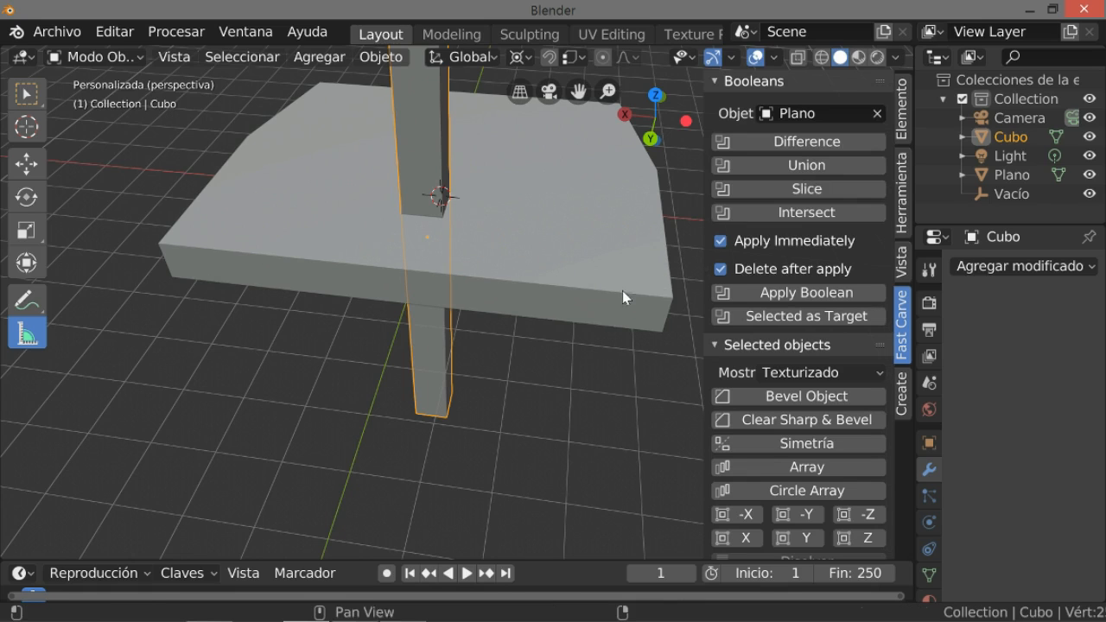
{"action": "left_click", "coordinate": [802, 142]}
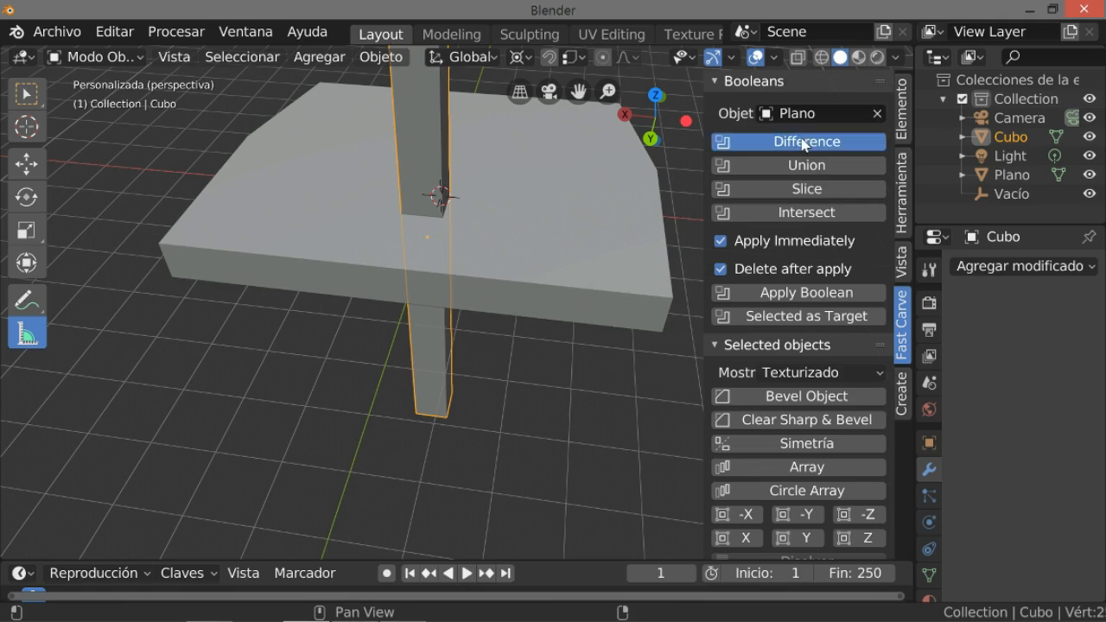
Add a mesh cylinder at the plate's centre and set its radius to 6 mm
{"action": "mouse_move", "coordinate": [553, 372]}
{"action": "middle_mouse_down"}
{"action": "mouse_move", "coordinate": [528, 393]}
{"action": "mouse_move", "coordinate": [590, 428]}
{"action": "mouse_move", "coordinate": [612, 332]}
{"action": "mouse_move", "coordinate": [558, 250]}
{"action": "mouse_move", "coordinate": [538, 163]}
{"action": "mouse_move", "coordinate": [521, 362]}
{"action": "mouse_move", "coordinate": [578, 407]}
{"action": "mouse_move", "coordinate": [609, 393]}
{"action": "mouse_move", "coordinate": [577, 416]}
{"action": "mouse_move", "coordinate": [596, 417]}
{"action": "mouse_move", "coordinate": [568, 395]}
{"action": "mouse_move", "coordinate": [561, 412]}
{"action": "mouse_move", "coordinate": [536, 360]}
{"action": "mouse_move", "coordinate": [537, 403]}
{"action": "mouse_move", "coordinate": [537, 366]}
{"action": "middle_mouse_up"}
{"action": "scroll", "coordinate": [576, 416], "scroll_direction": "up", "scroll_amount": 4}
{"action": "scroll", "coordinate": [577, 416], "scroll_direction": "down", "scroll_amount": 4}
{"action": "left_click", "coordinate": [320, 57]}
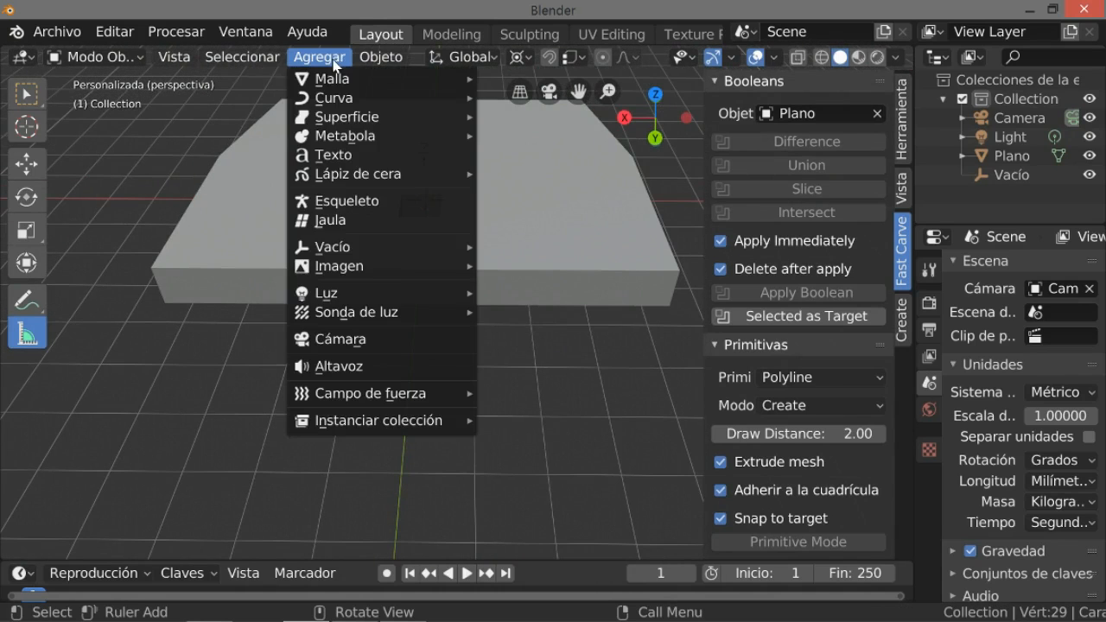
{"action": "mouse_move", "coordinate": [346, 78]}
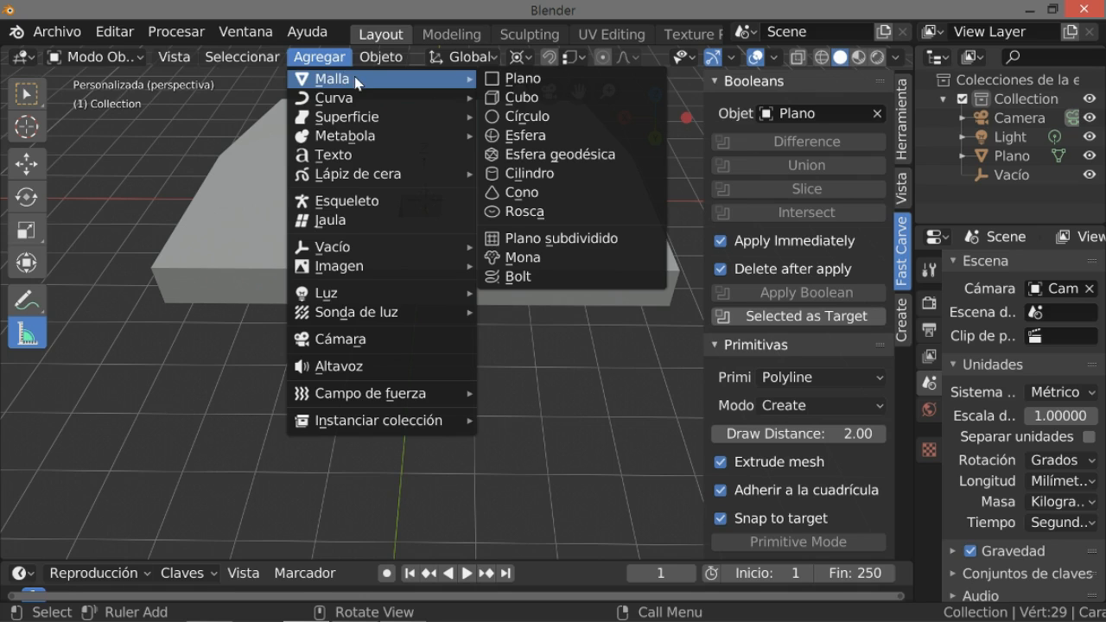
{"action": "left_click", "coordinate": [523, 173]}
{"action": "left_click", "coordinate": [257, 338]}
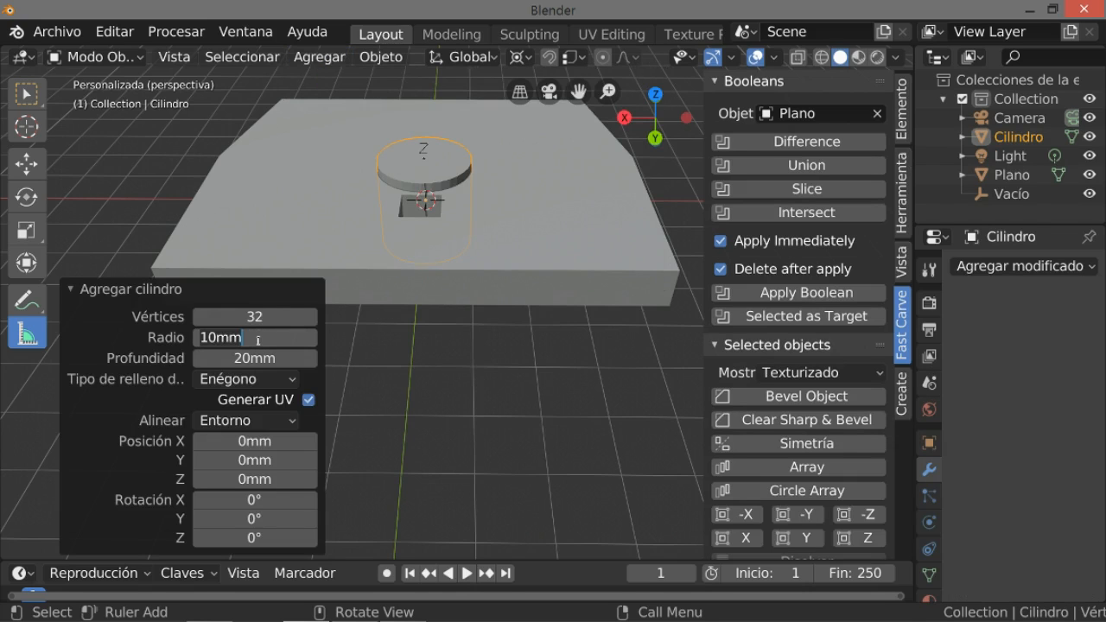
{"action": "type", "text": "6"}
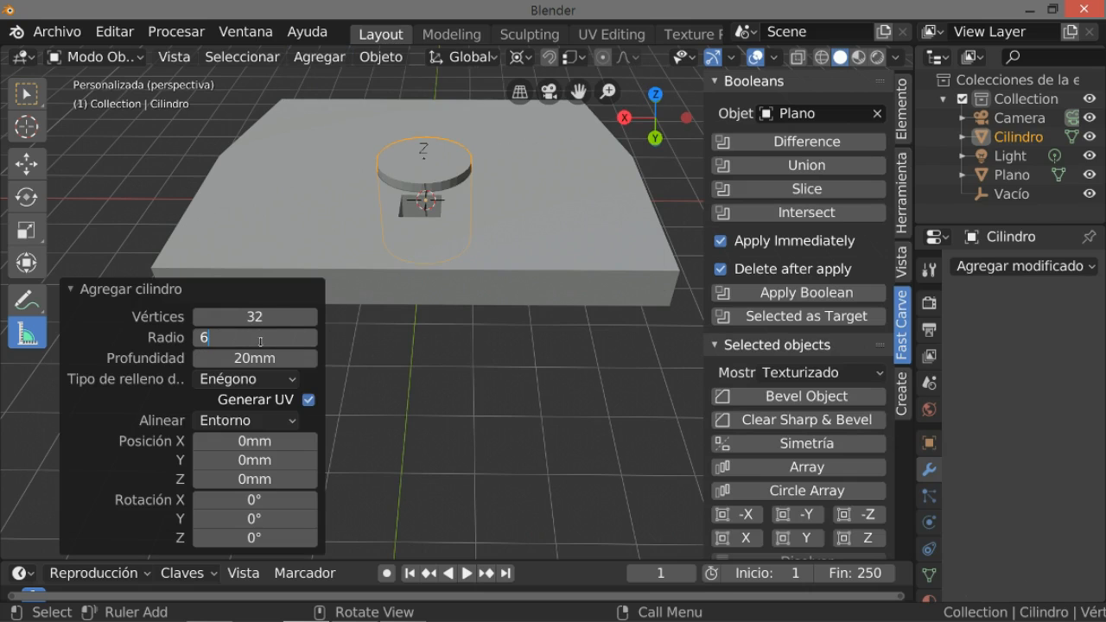
{"action": "key", "text": "Return"}
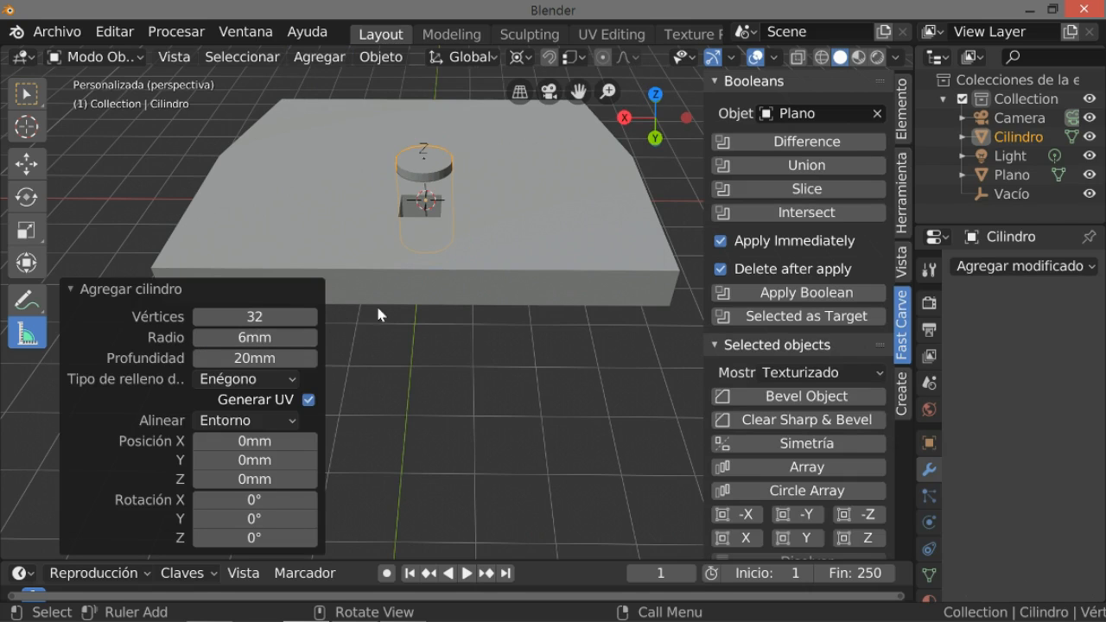
View the plate straight from above and activate the Move tool for the cylinder
{"action": "middle_click_drag", "start_coordinate": [379, 308], "coordinate": [544, 239]}
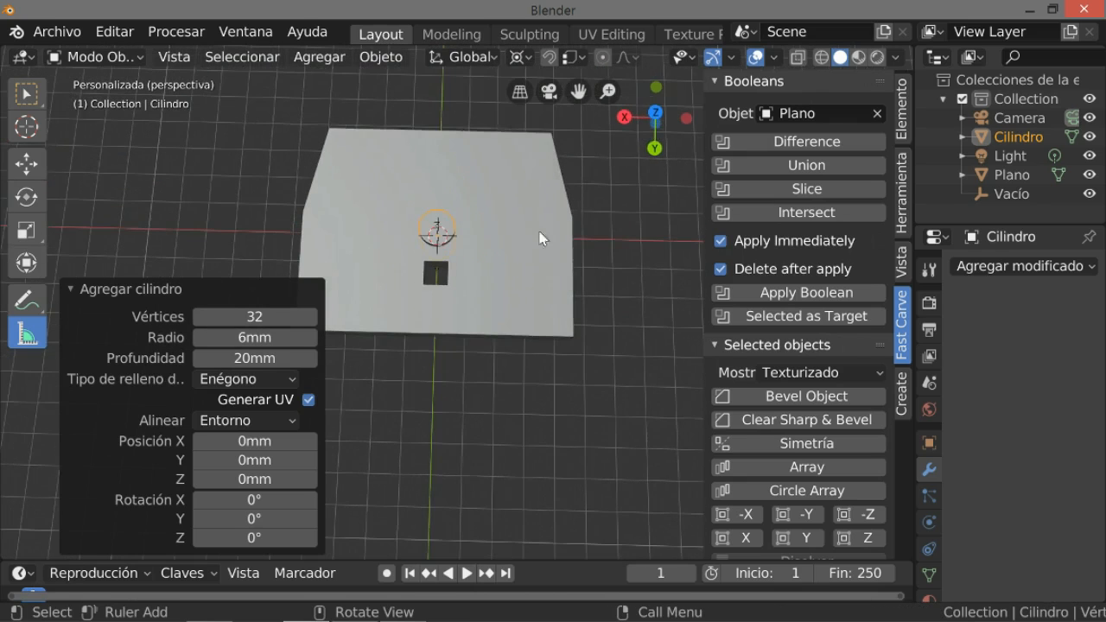
{"action": "left_click", "coordinate": [653, 112]}
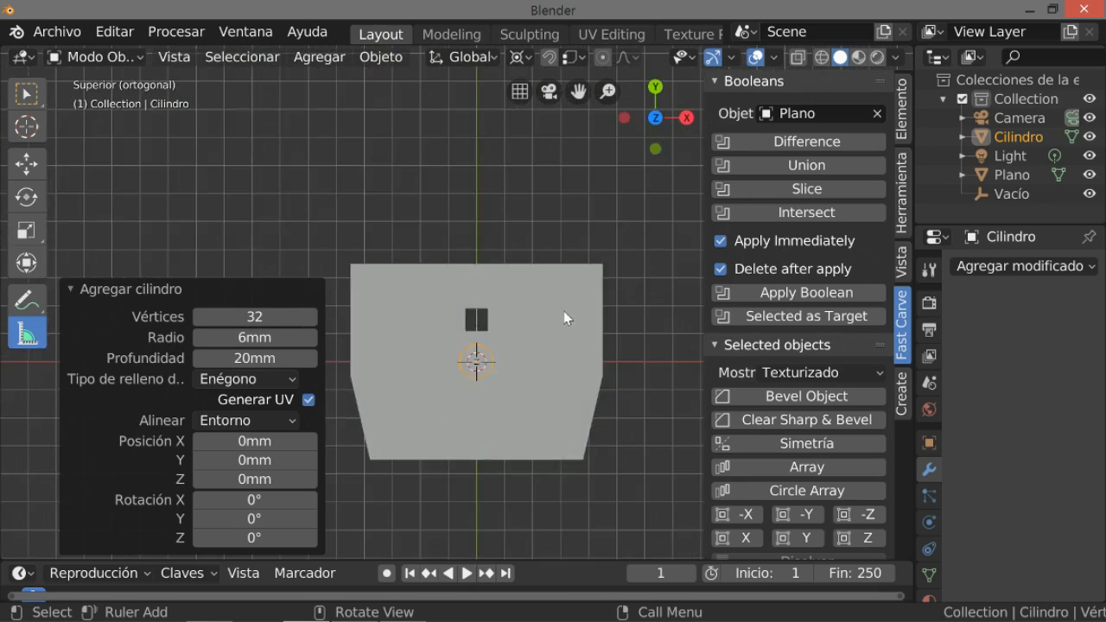
{"action": "scroll", "coordinate": [527, 298], "scroll_direction": "down", "scroll_amount": 2}
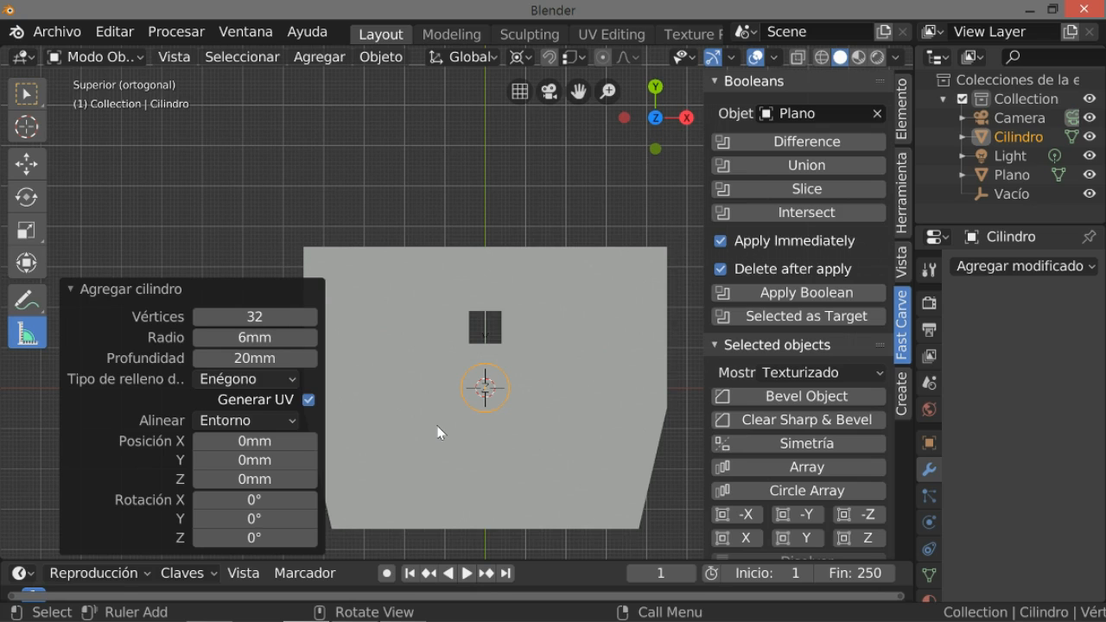
{"action": "left_click", "coordinate": [26, 162]}
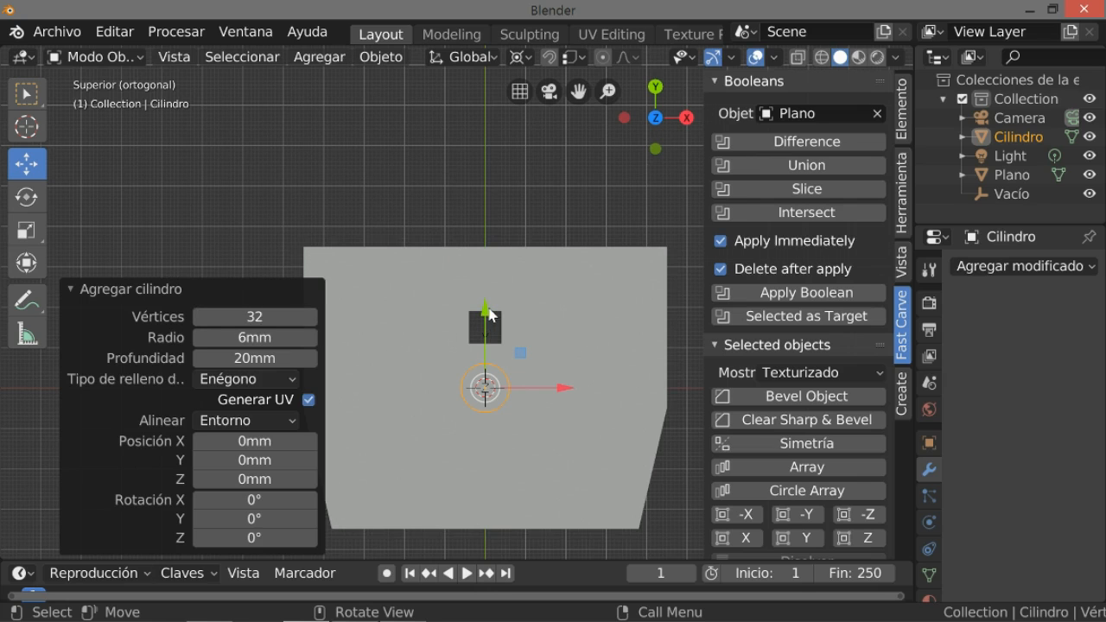
Try moving the cylinder 25 mm along the Y axis towards the square hole, and undo the move
{"action": "left_click_drag", "start_coordinate": [487, 311], "coordinate": [475, 242]}
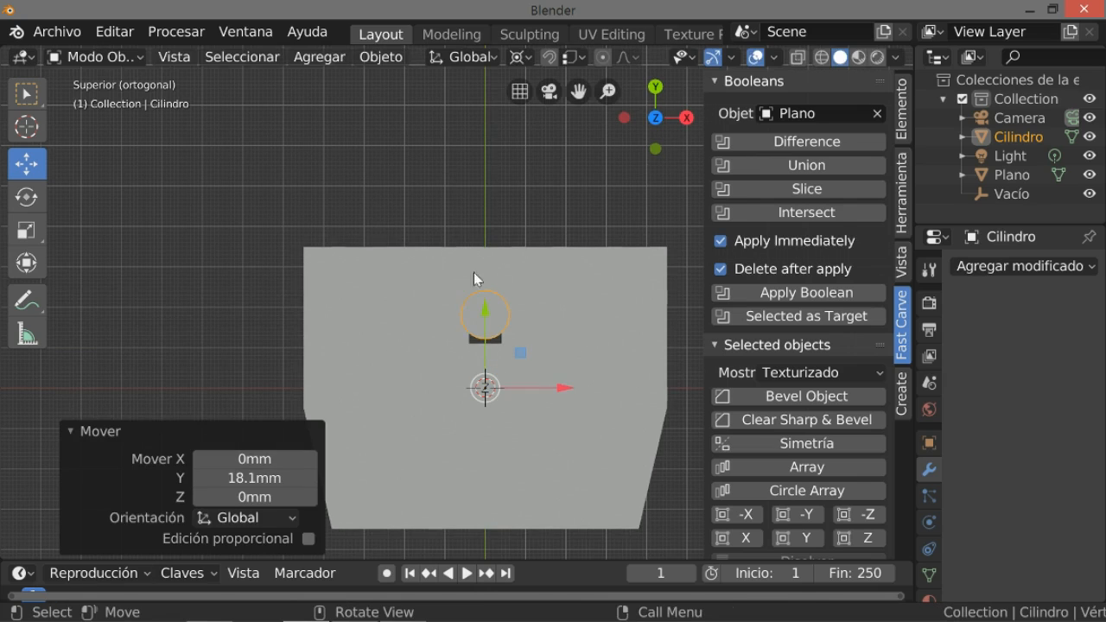
{"action": "left_click", "coordinate": [267, 478]}
{"action": "key", "text": "BackSpace"}
{"action": "type", "text": "25"}
{"action": "key", "text": "Return"}
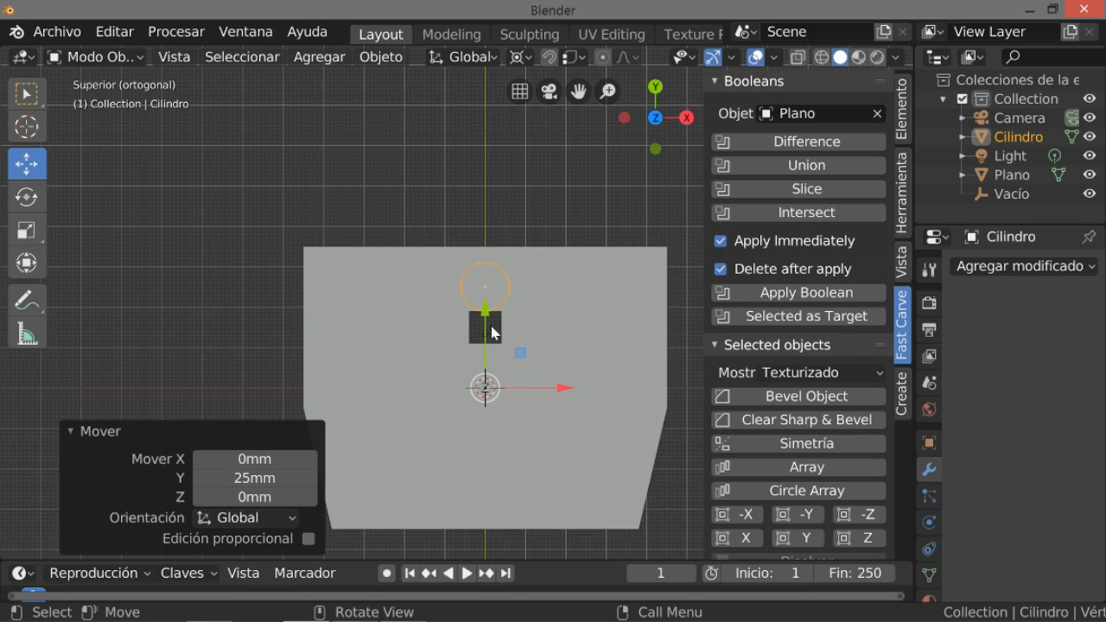
{"action": "key", "text": "ctrl+z"}
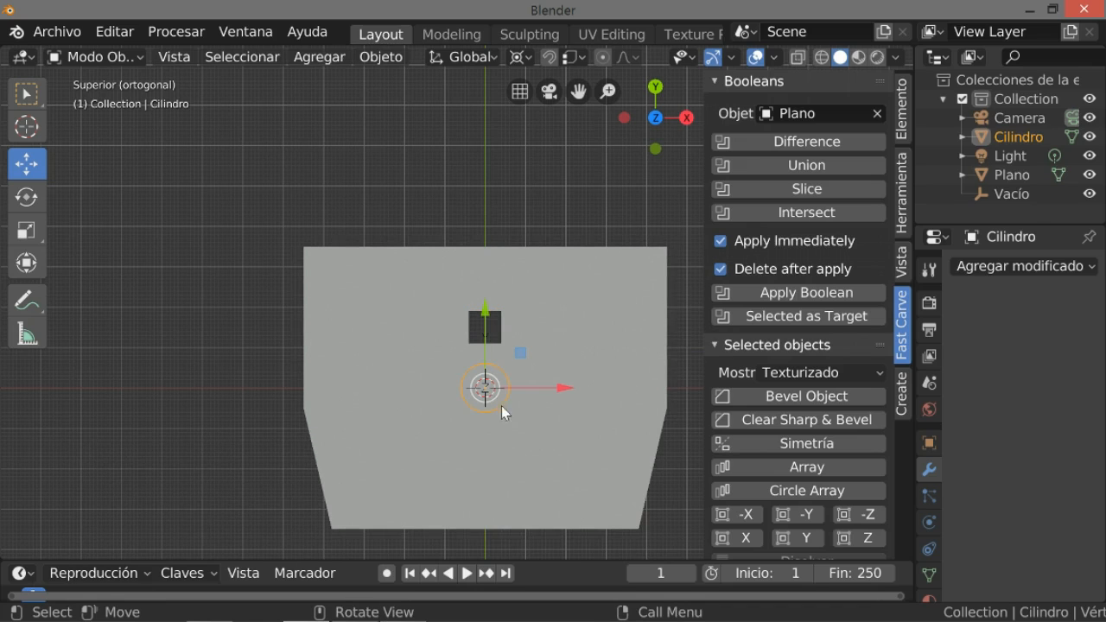
Move the cylinder along the Y axis away from the square hole, with a distance of -25 mm
{"action": "left_click_drag", "start_coordinate": [486, 324], "coordinate": [484, 416]}
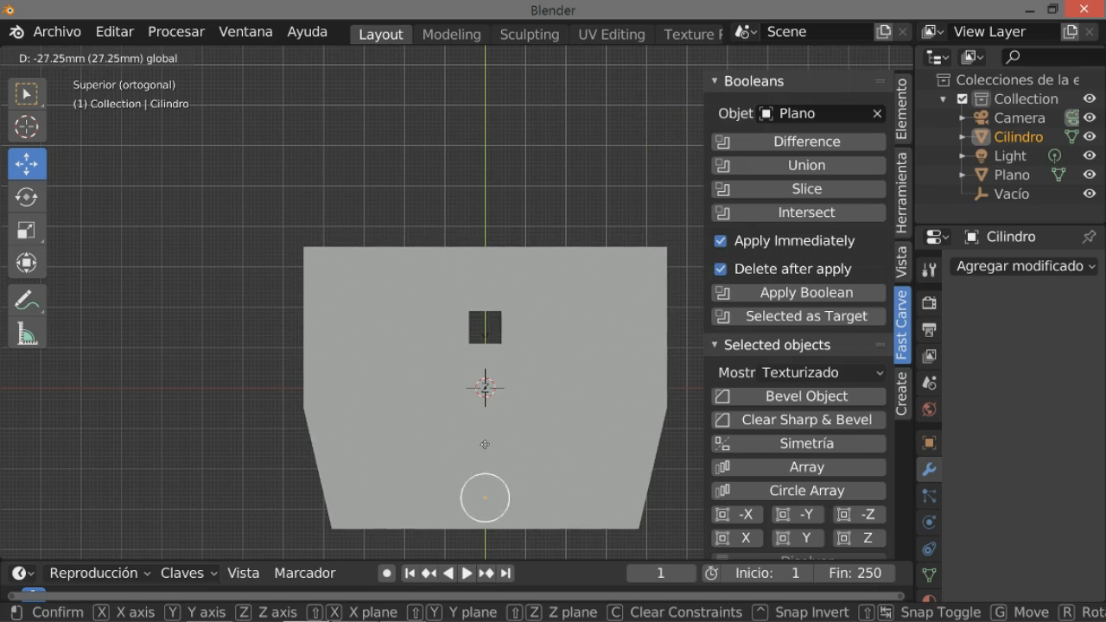
{"action": "left_click", "coordinate": [458, 471]}
{"action": "left_click", "coordinate": [292, 478]}
{"action": "left_click", "coordinate": [292, 476]}
{"action": "left_click_drag", "start_coordinate": [292, 477], "coordinate": [212, 478]}
{"action": "type", "text": "25"}
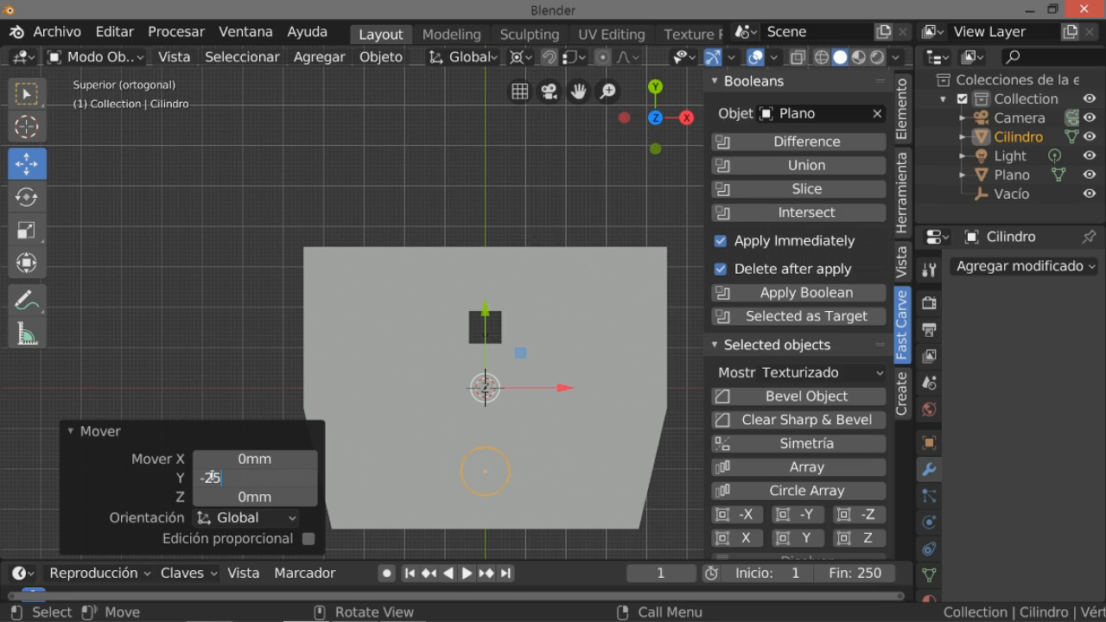
{"action": "key", "text": "Return"}
Try to add an X distance of 18 mm to the same cylinder move
{"action": "left_click", "coordinate": [241, 463]}
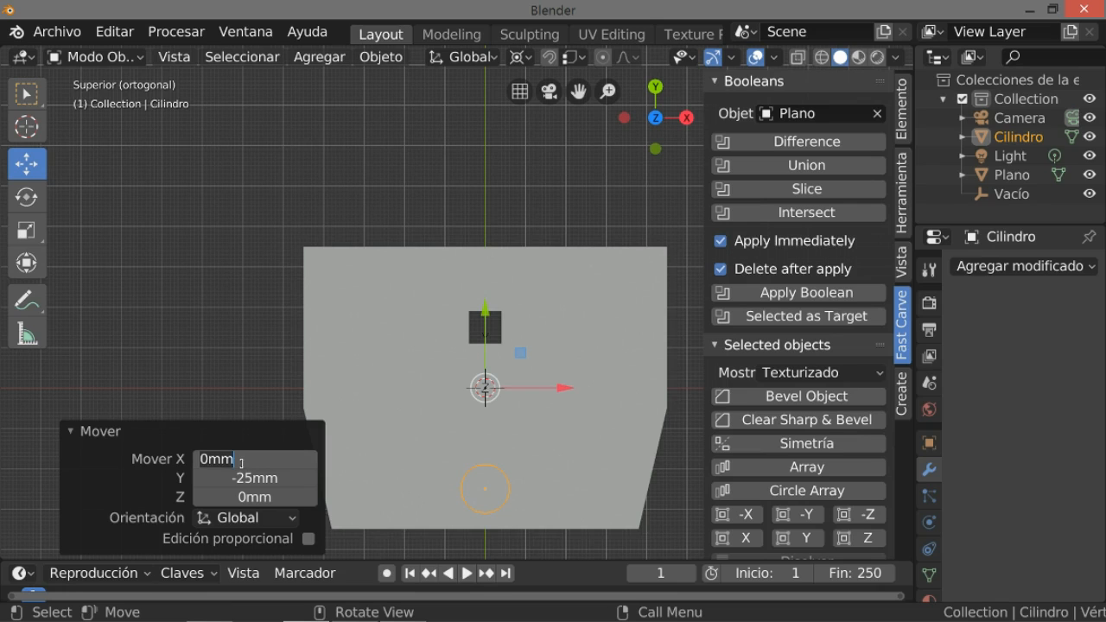
{"action": "type", "text": "18"}
{"action": "key", "text": "Return"}
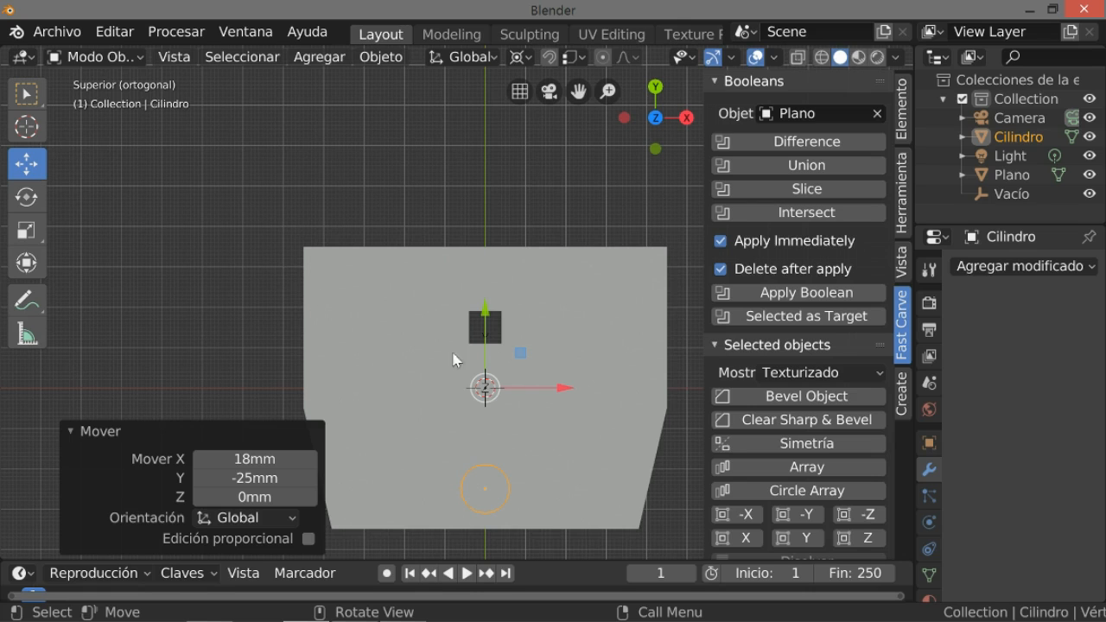
Move the cylinder along the X axis, set the distance to 18 mm, and show its transform values
{"action": "left_click_drag", "start_coordinate": [593, 386], "coordinate": [645, 388]}
{"action": "left_click", "coordinate": [902, 111]}
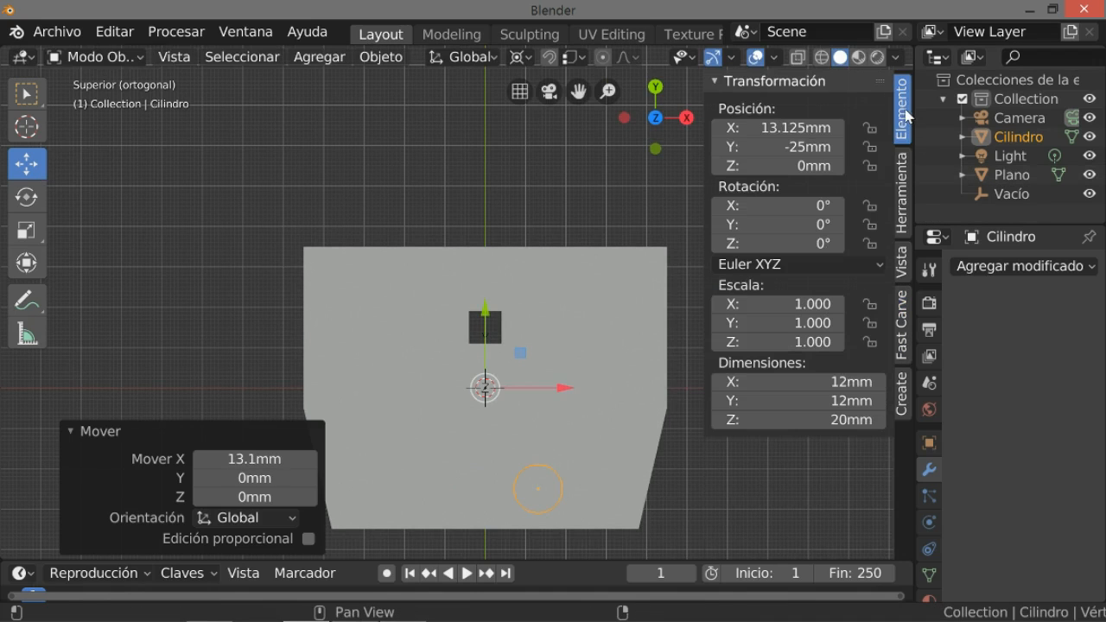
{"action": "left_click", "coordinate": [255, 458]}
{"action": "key", "text": "End"}
{"action": "key", "text": "ctrl+a"}
{"action": "type", "text": "18"}
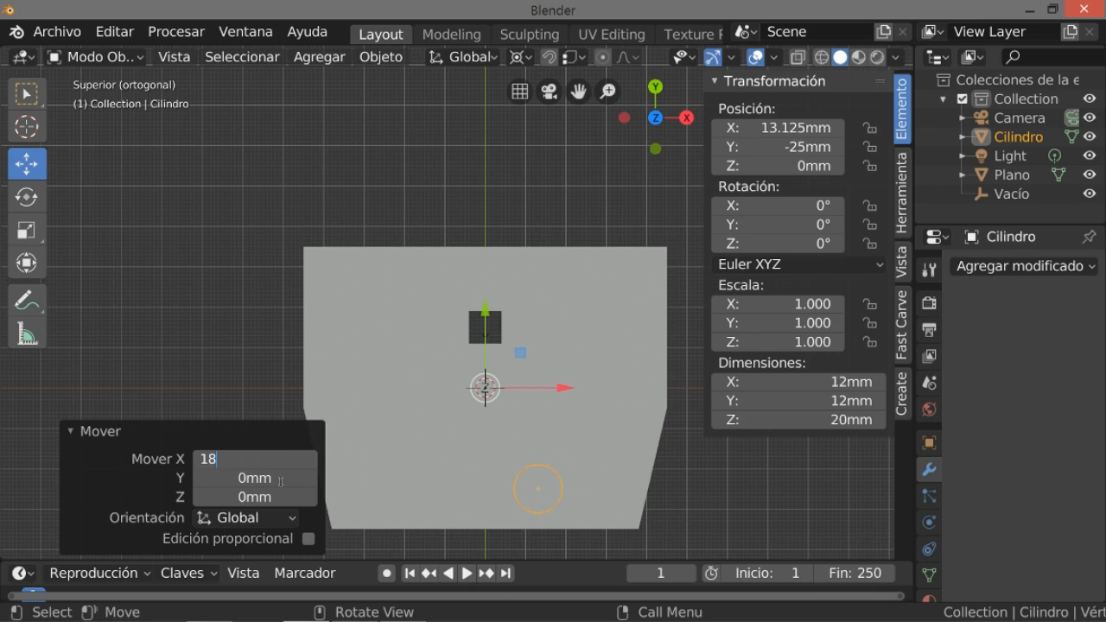
{"action": "key", "text": "Return"}
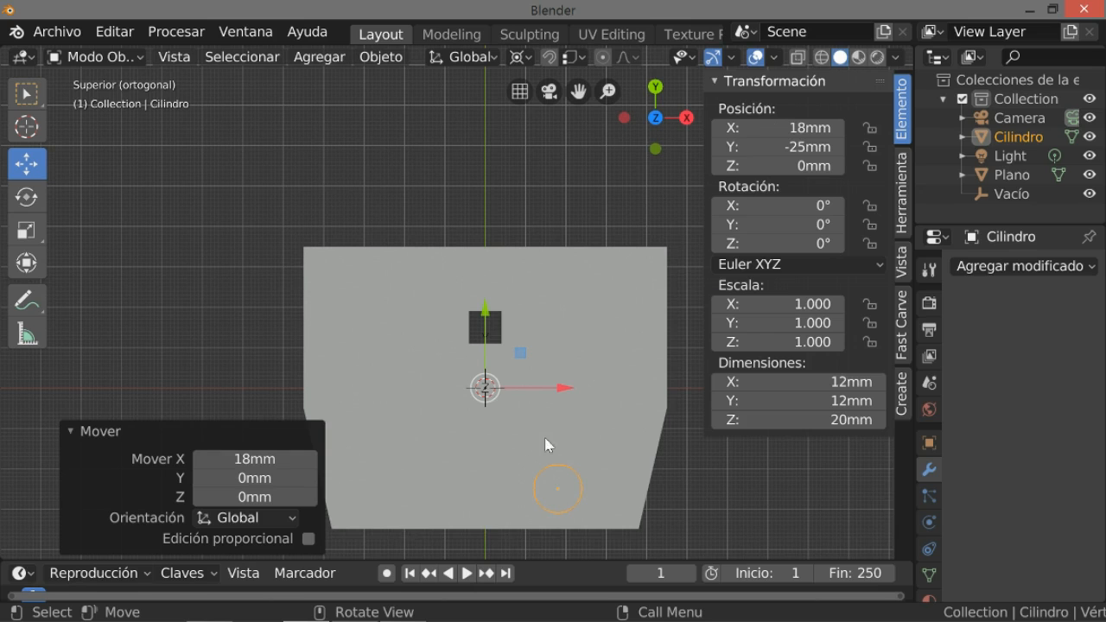
Try cutting the cylinder out of the plate with a Fast Carve Difference boolean, and undo the cut
{"action": "scroll", "coordinate": [540, 436], "scroll_direction": "up", "scroll_amount": 1}
{"action": "scroll", "coordinate": [540, 435], "scroll_direction": "down", "scroll_amount": 3}
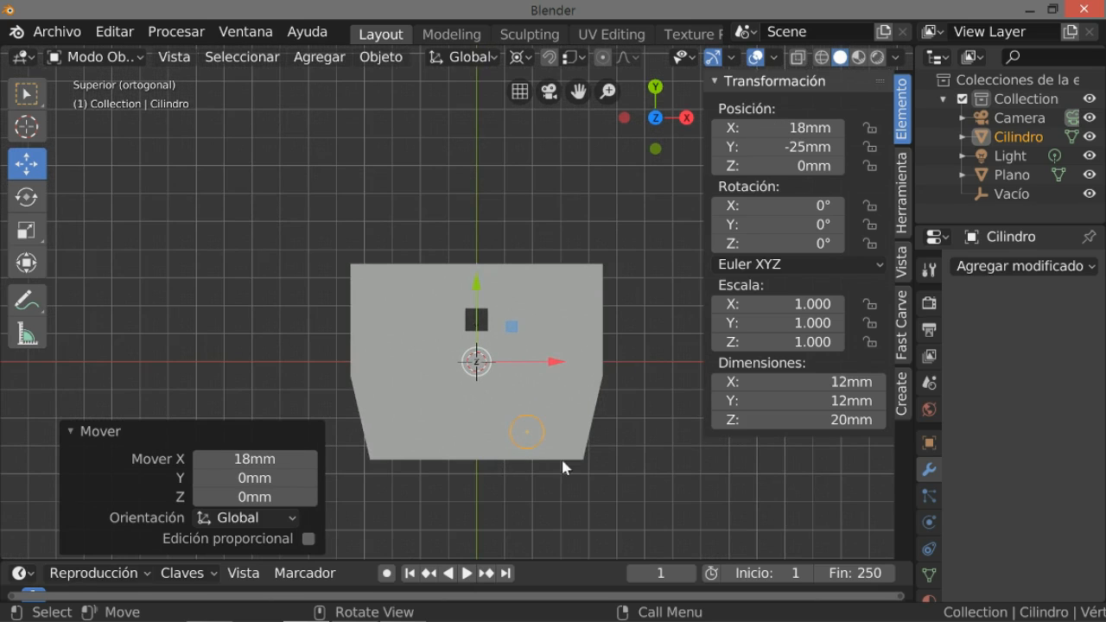
{"action": "scroll", "coordinate": [564, 468], "scroll_direction": "up", "scroll_amount": 1}
{"action": "middle_click_drag", "start_coordinate": [543, 474], "coordinate": [536, 380]}
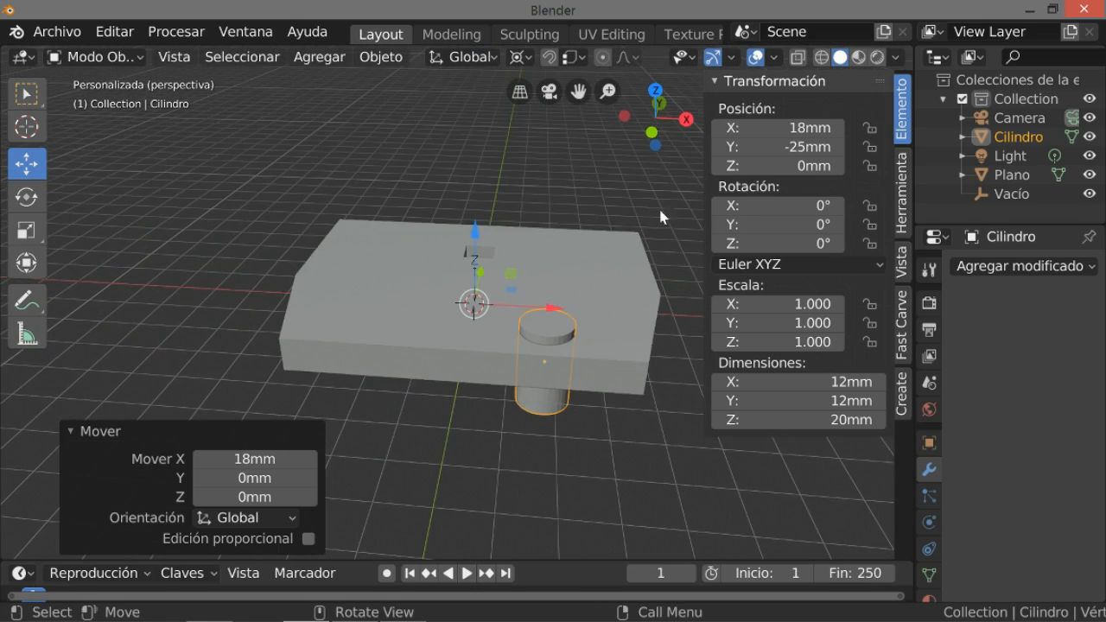
{"action": "left_click", "coordinate": [902, 332]}
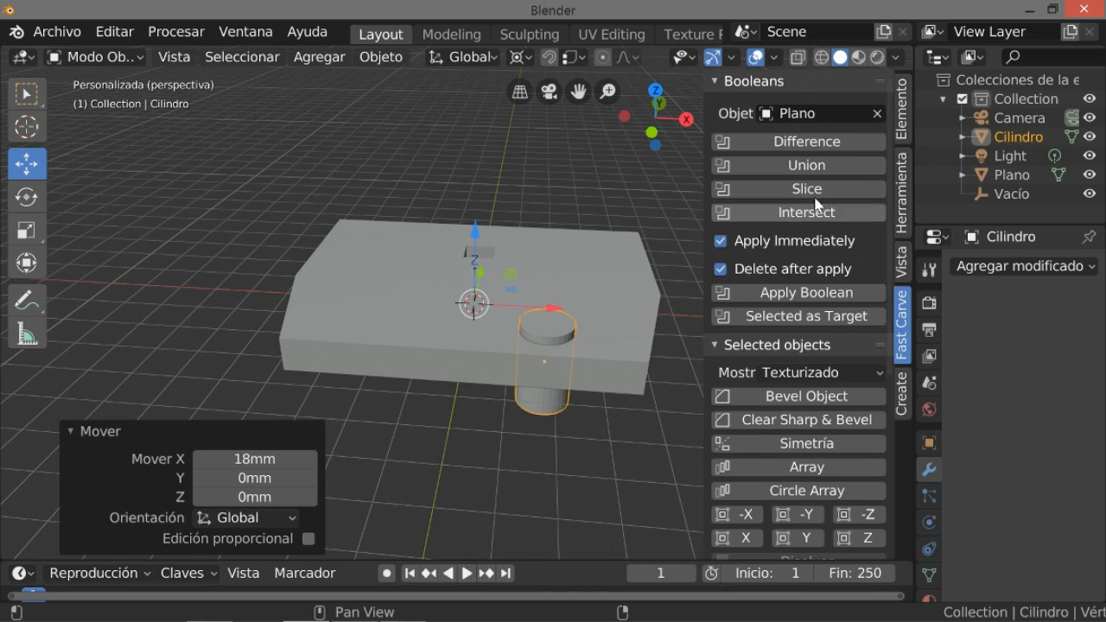
{"action": "left_click", "coordinate": [780, 143]}
{"action": "mouse_move", "coordinate": [580, 436]}
{"action": "middle_mouse_down"}
{"action": "mouse_move", "coordinate": [594, 479]}
{"action": "mouse_move", "coordinate": [587, 446]}
{"action": "middle_mouse_up"}
{"action": "key", "text": "ctrl"}
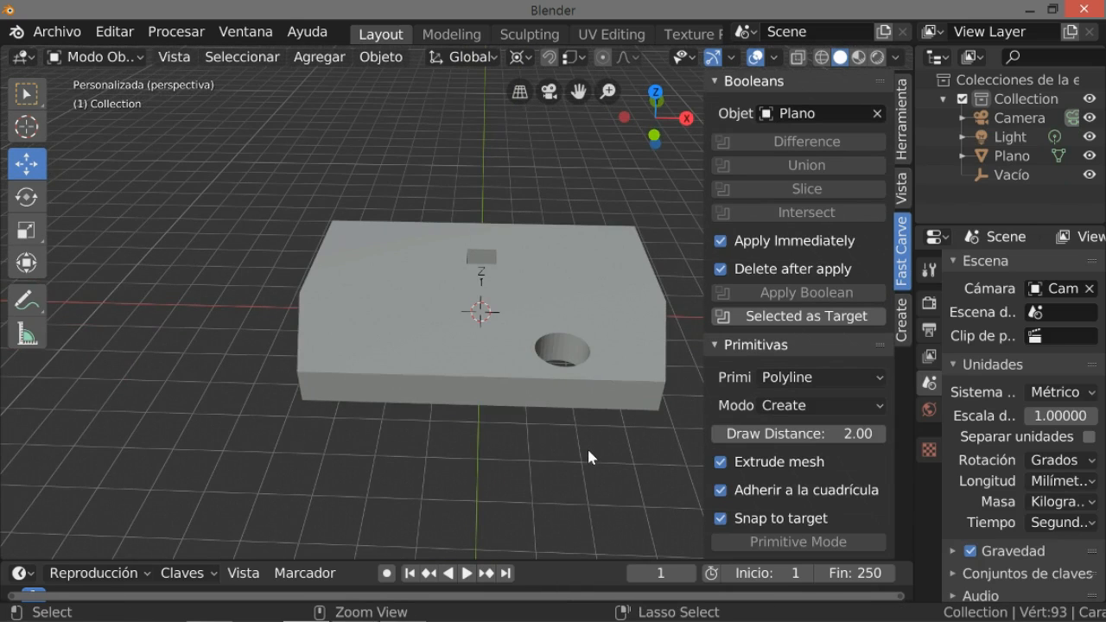
{"action": "key", "text": "ctrl+z"}
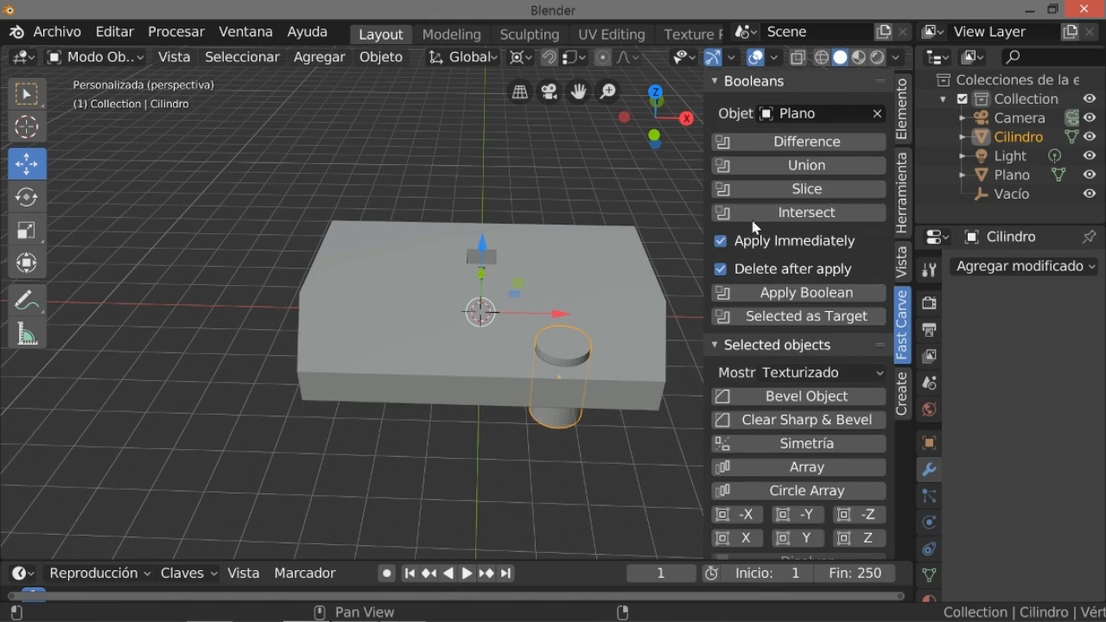
Cut the first round hole with Delete after apply turned off, and move the kept cylinder -36 mm along the X axis
{"action": "left_click", "coordinate": [732, 271]}
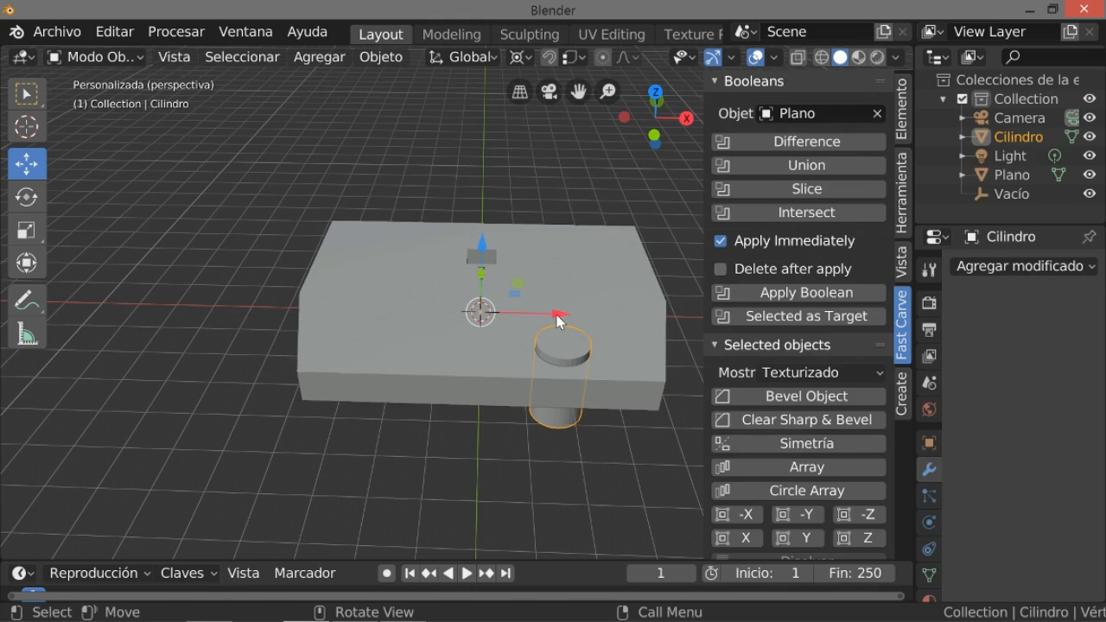
{"action": "left_click_drag", "start_coordinate": [561, 316], "coordinate": [411, 314]}
{"action": "left_click", "coordinate": [286, 461]}
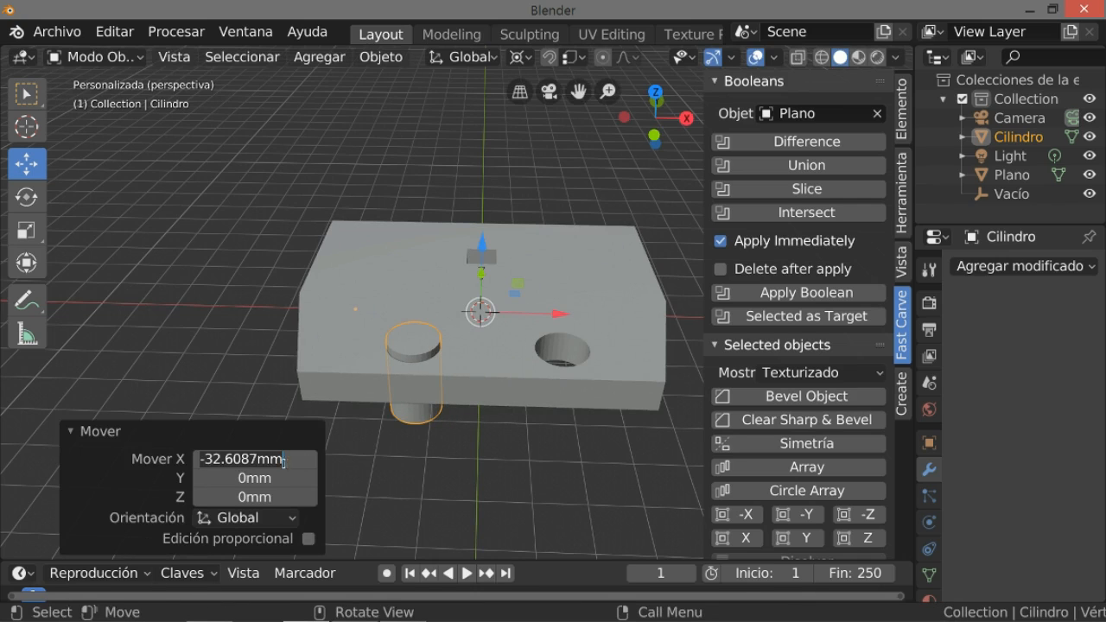
{"action": "left_click", "coordinate": [212, 459]}
{"action": "key", "text": "shift+End"}
{"action": "type", "text": "6"}
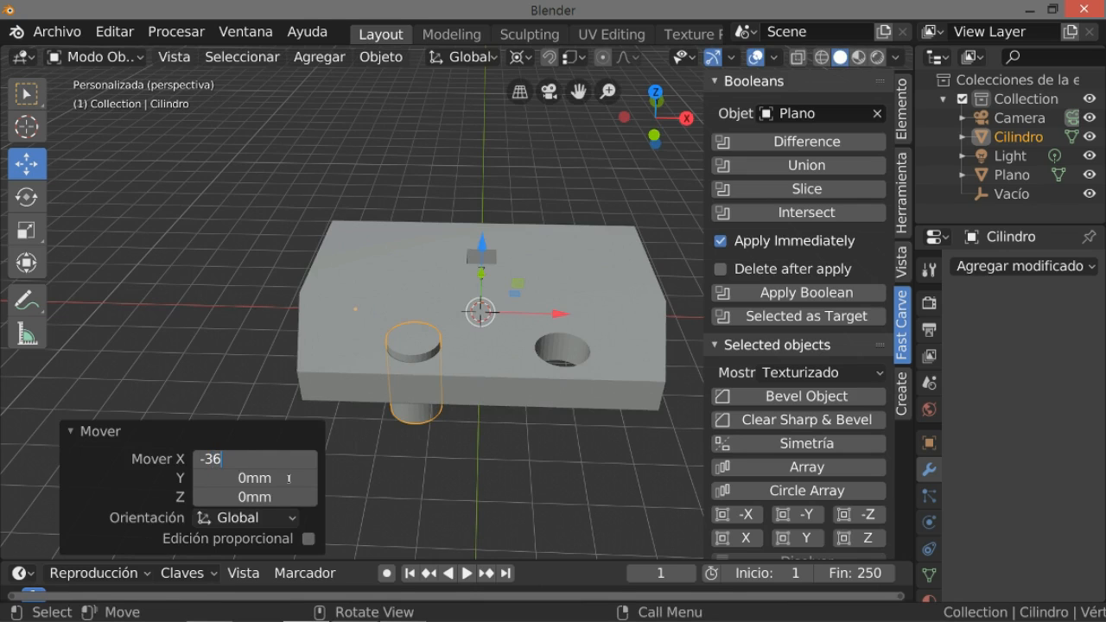
{"action": "key", "text": "Return"}
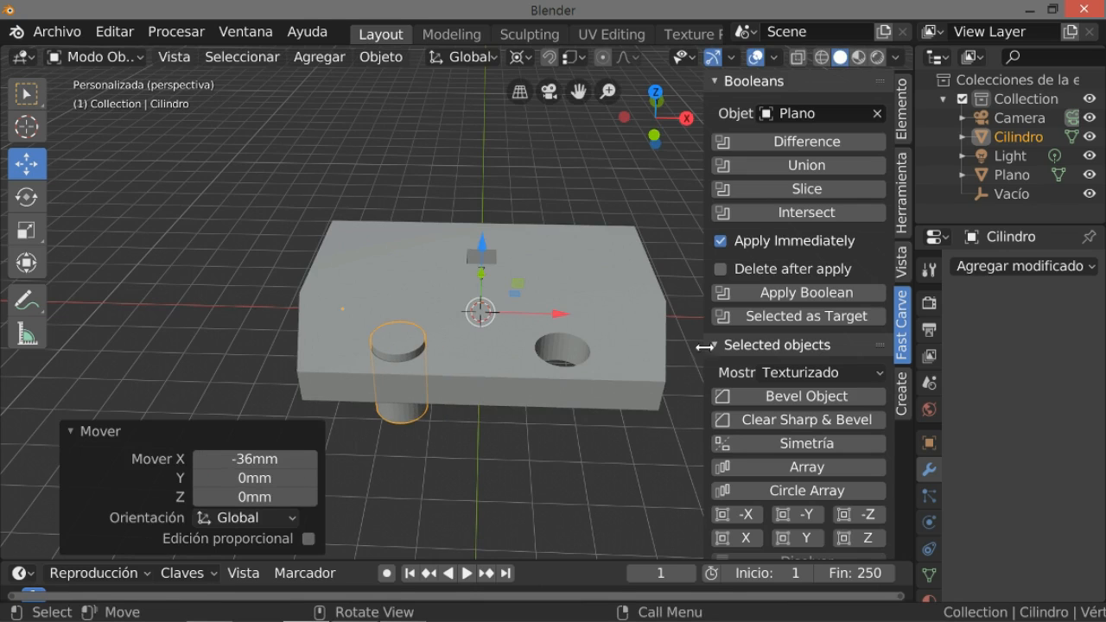
Cut the second round hole with a Difference boolean at the cylinder's new position, and delete the cylinder
{"action": "left_click", "coordinate": [789, 151]}
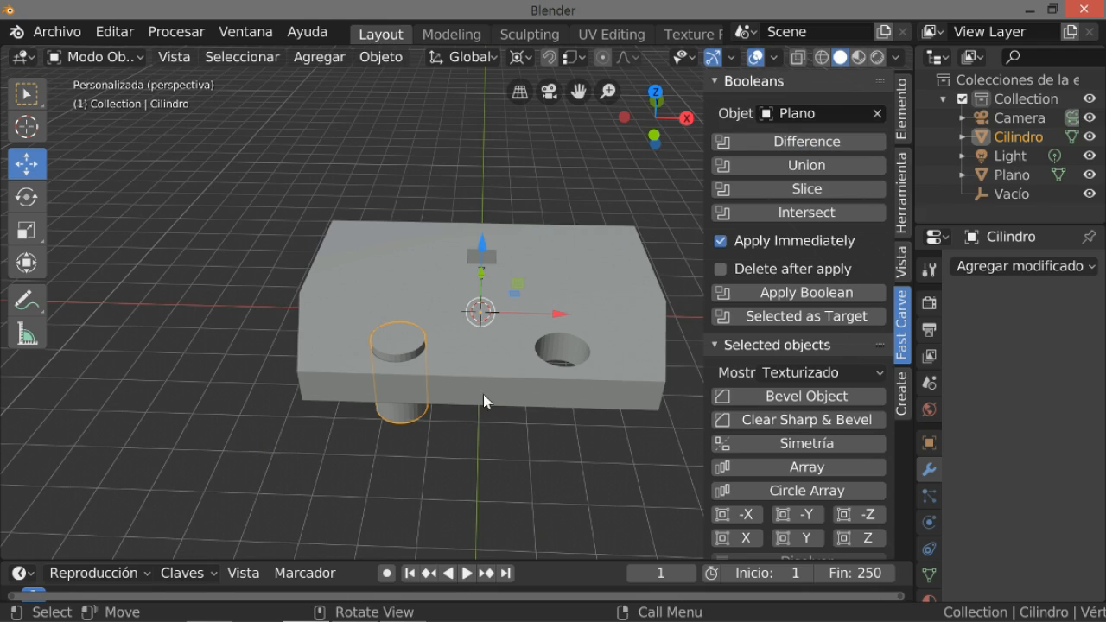
{"action": "right_click", "coordinate": [405, 342]}
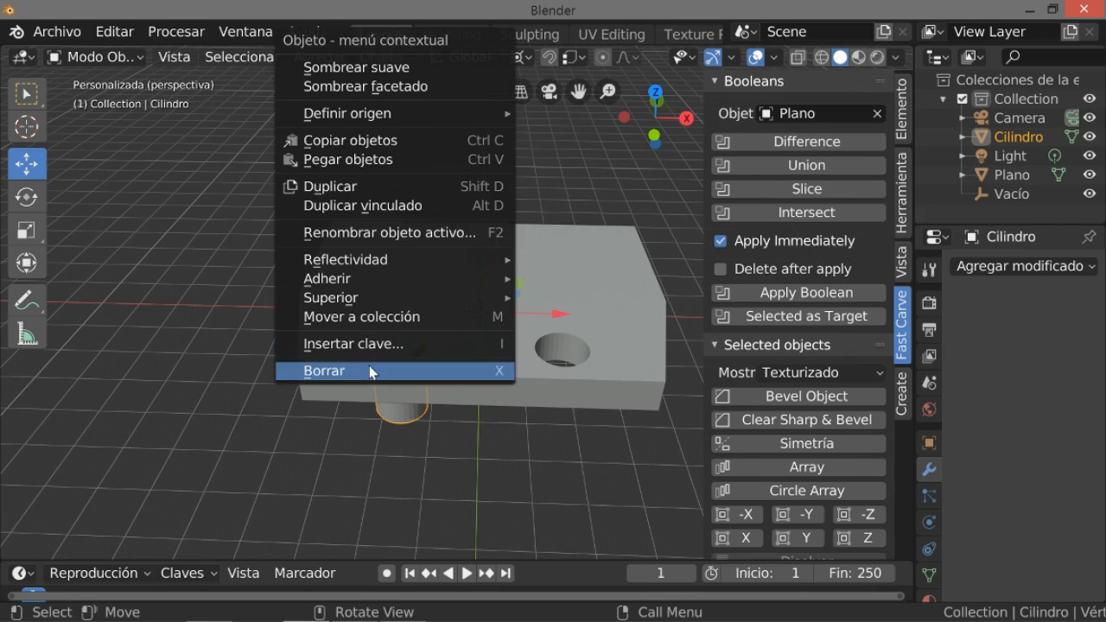
{"action": "left_click", "coordinate": [406, 368]}
{"action": "middle_click_drag", "start_coordinate": [430, 441], "coordinate": [456, 479]}
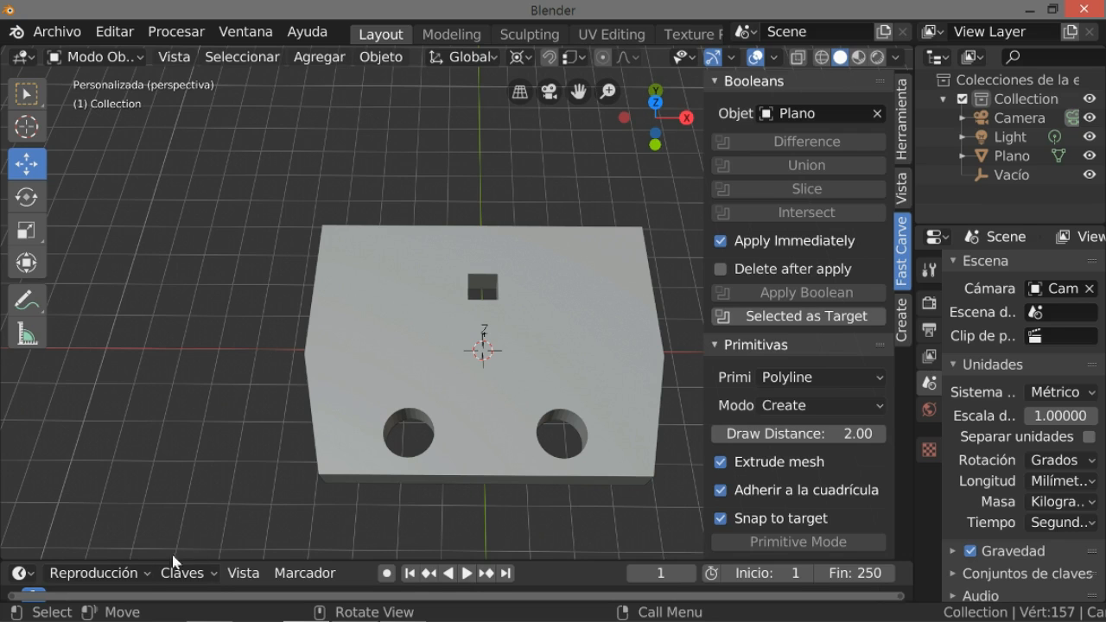
Add a cylinder mesh to the scene and set its radius to 3.25 mm
{"action": "left_click", "coordinate": [335, 62]}
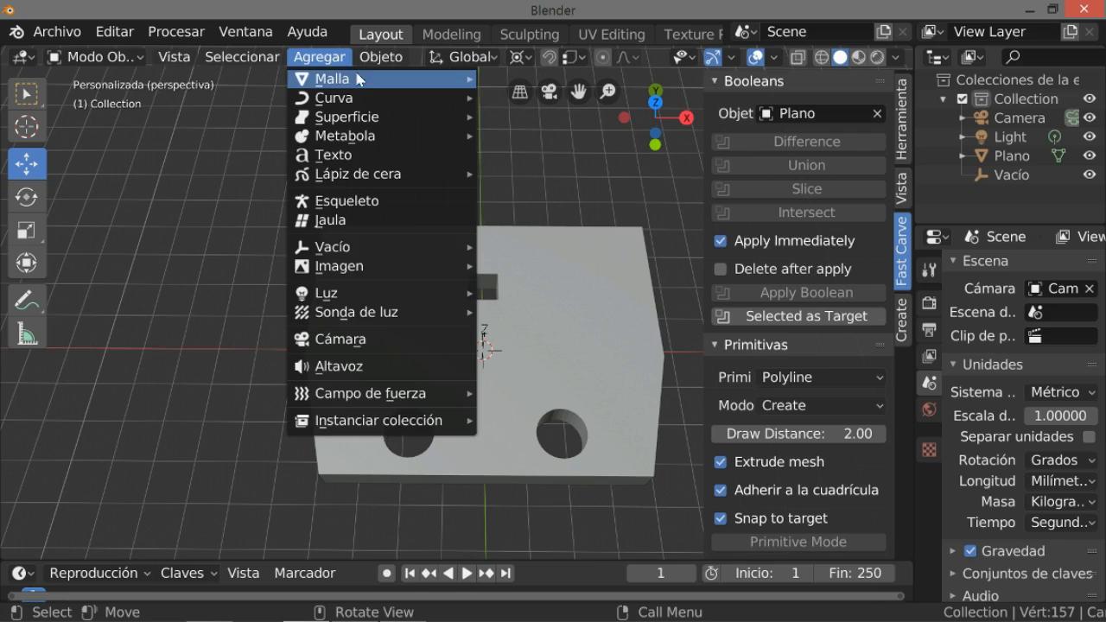
{"action": "mouse_move", "coordinate": [358, 84]}
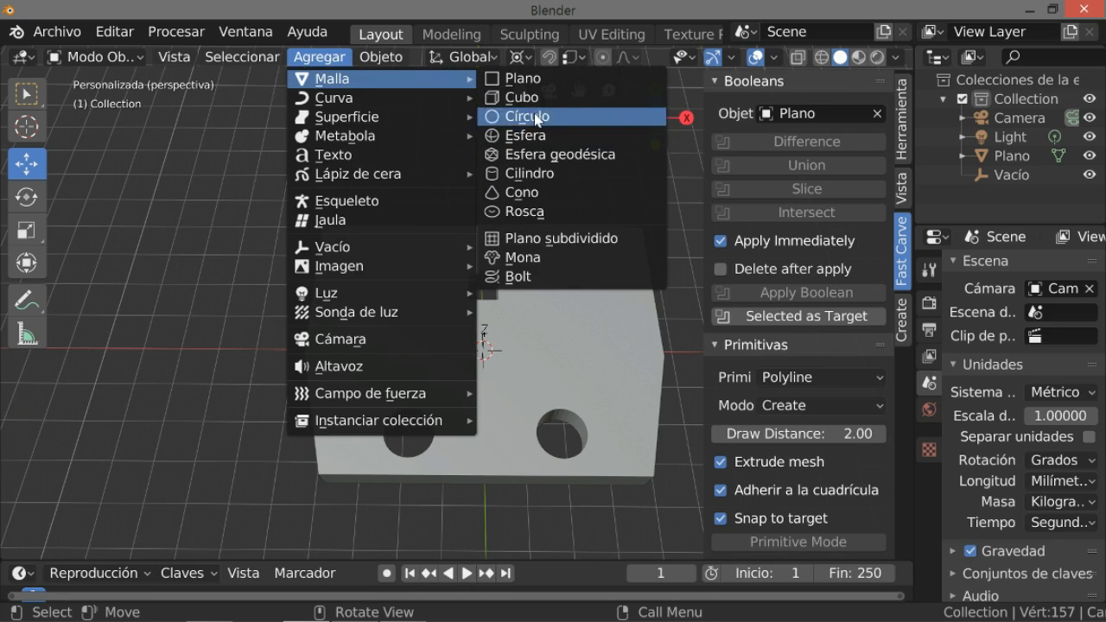
{"action": "left_click", "coordinate": [523, 183]}
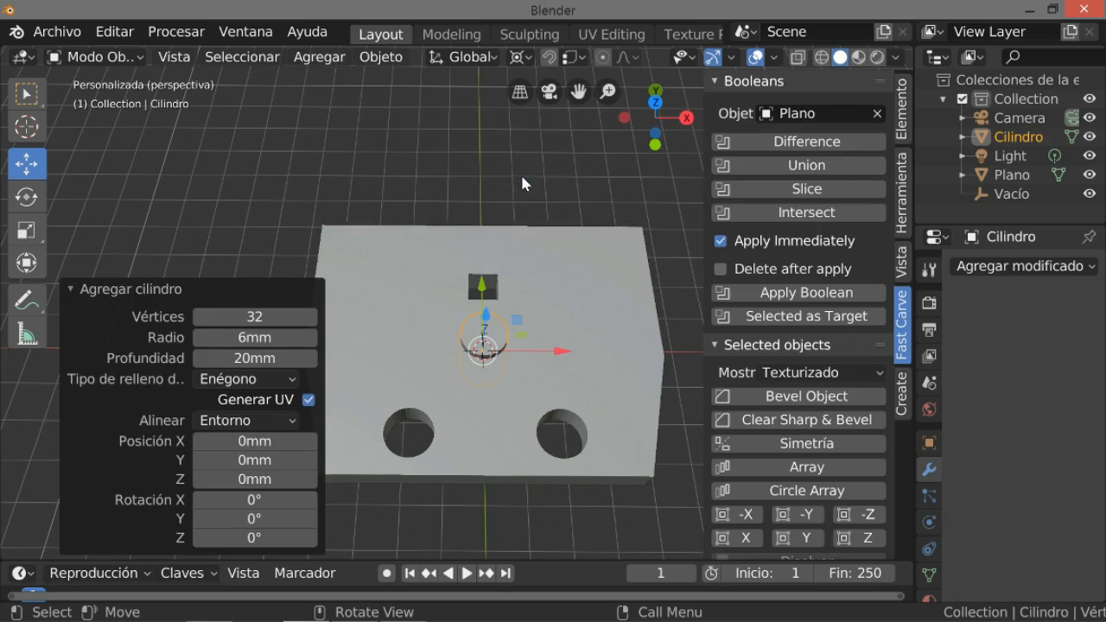
{"action": "left_click", "coordinate": [238, 337]}
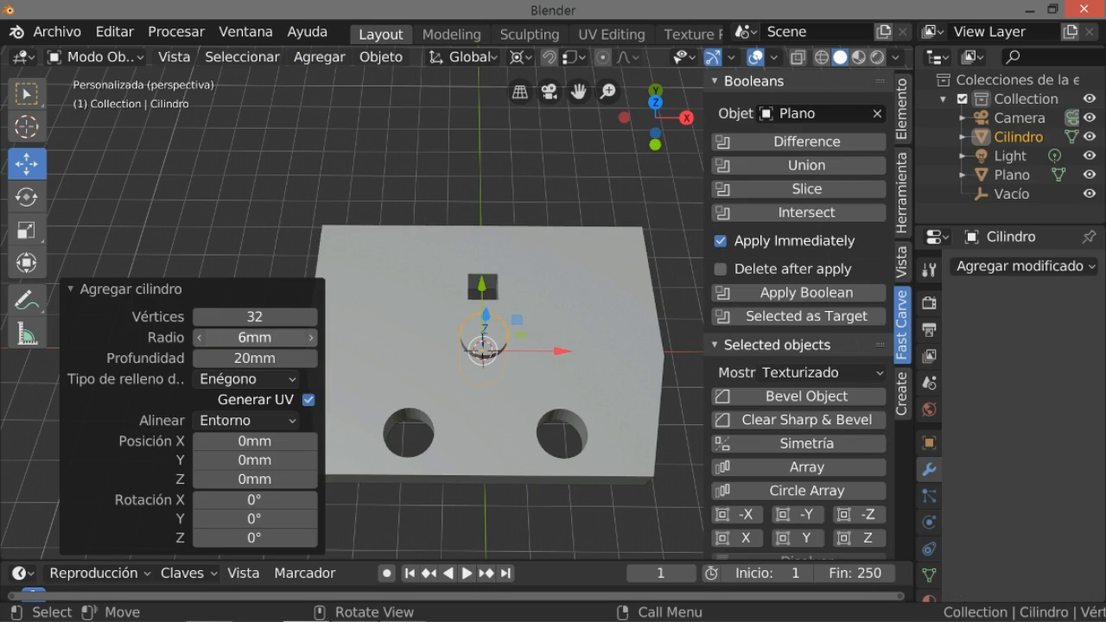
{"action": "key", "text": "BackSpace"}
{"action": "key", "text": "BackSpace"}
{"action": "key", "text": "BackSpace"}
{"action": "type", "text": "3.25"}
{"action": "key", "text": "Return"}
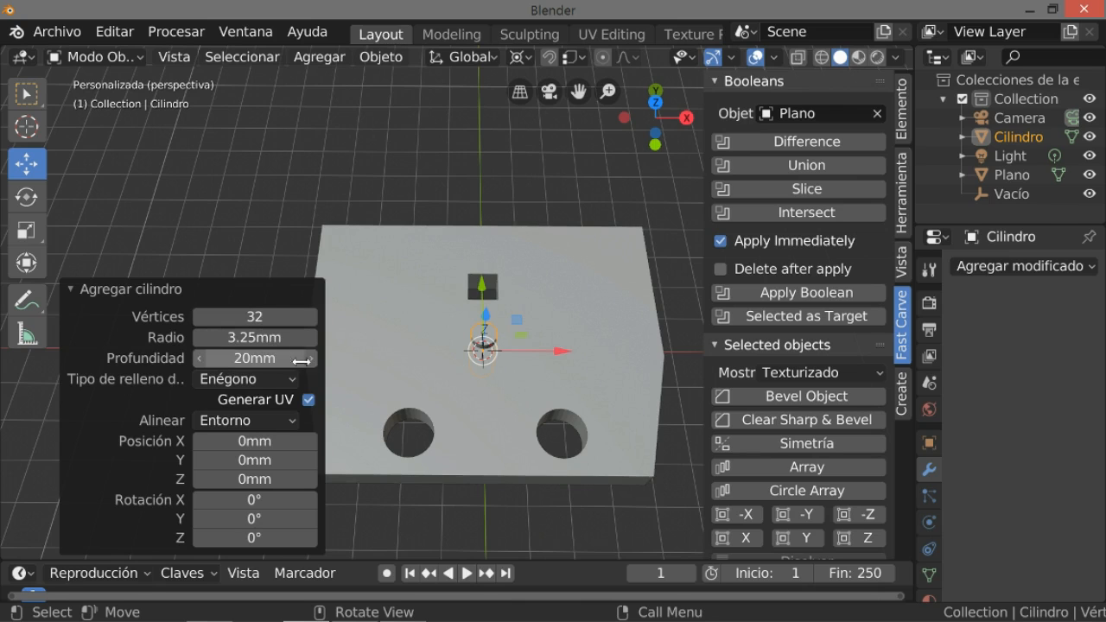
Move the cylinder along the X axis and set the distance to -25 mm
{"action": "mouse_move", "coordinate": [370, 315]}
{"action": "middle_mouse_down"}
{"action": "mouse_move", "coordinate": [372, 224]}
{"action": "mouse_move", "coordinate": [369, 302]}
{"action": "middle_mouse_up"}
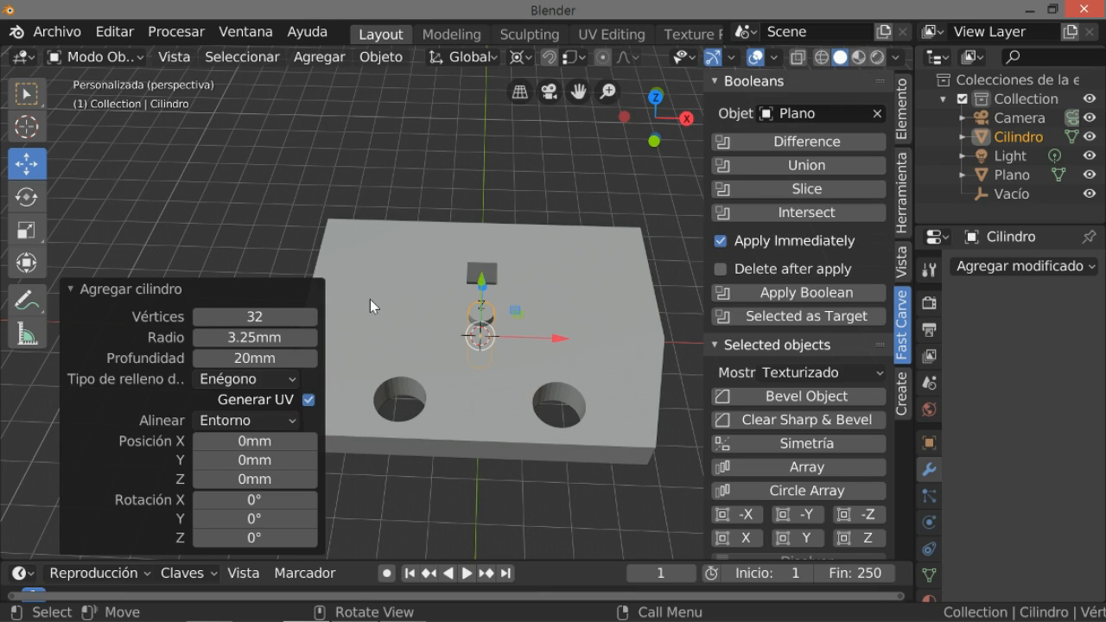
{"action": "left_click_drag", "start_coordinate": [562, 337], "coordinate": [472, 354]}
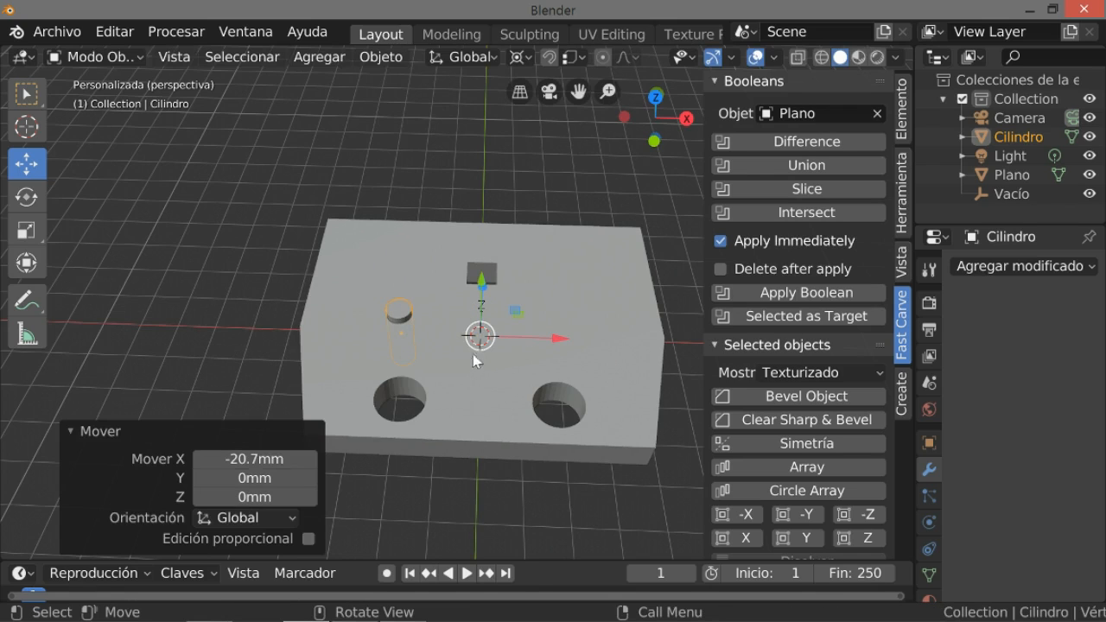
{"action": "left_click", "coordinate": [266, 461]}
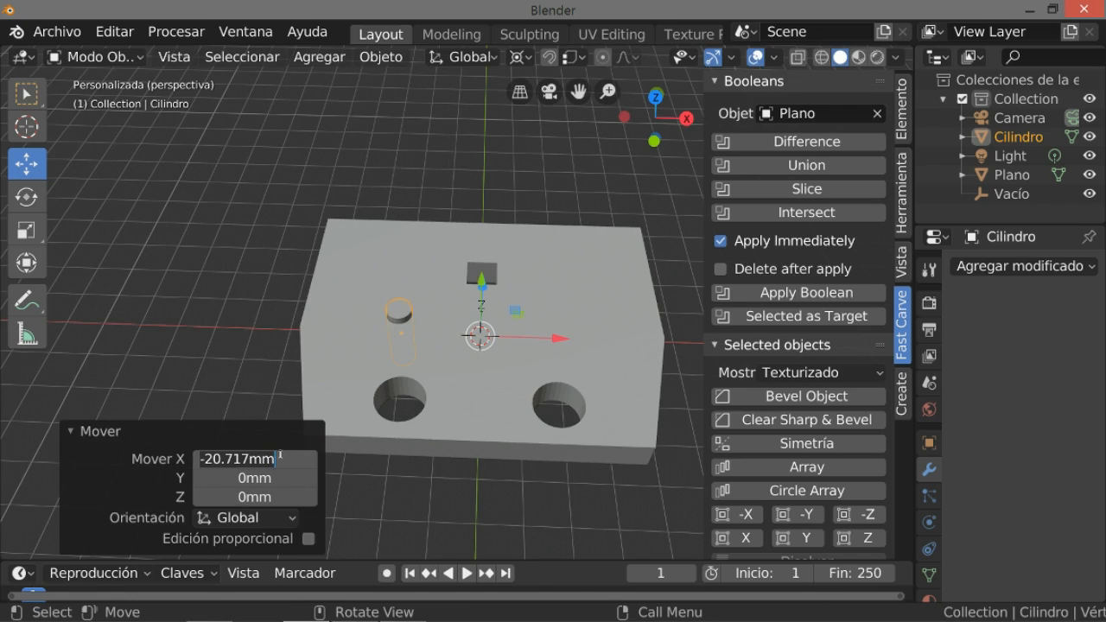
{"action": "left_click", "coordinate": [284, 458]}
{"action": "left_click", "coordinate": [213, 458]}
{"action": "type", "text": "5"}
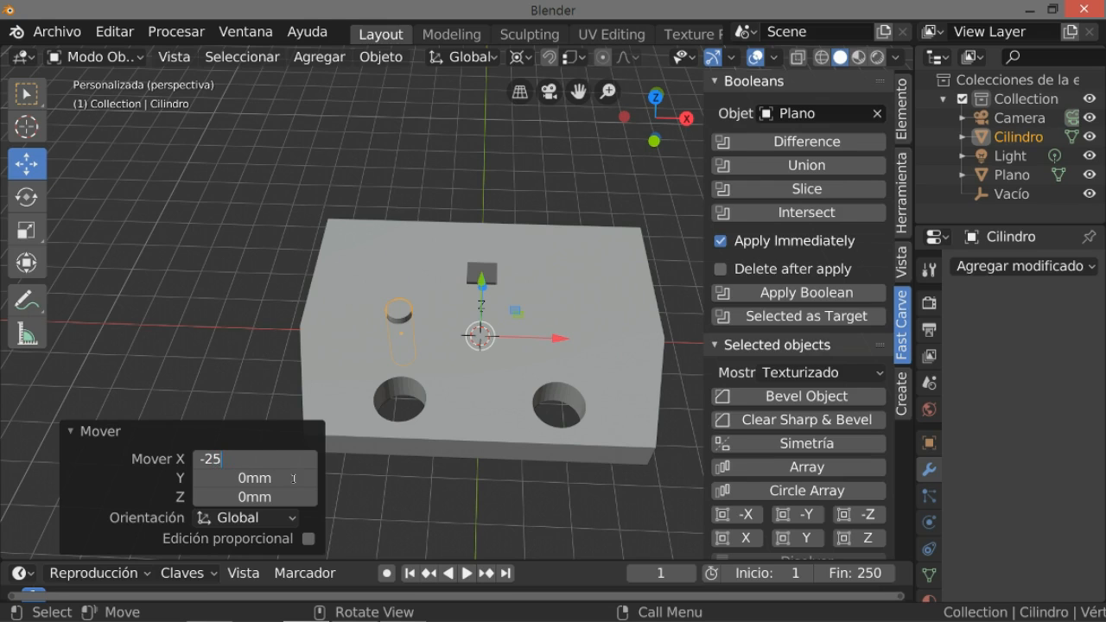
{"action": "key", "text": "Return"}
{"action": "middle_click_drag", "start_coordinate": [430, 341], "coordinate": [442, 295]}
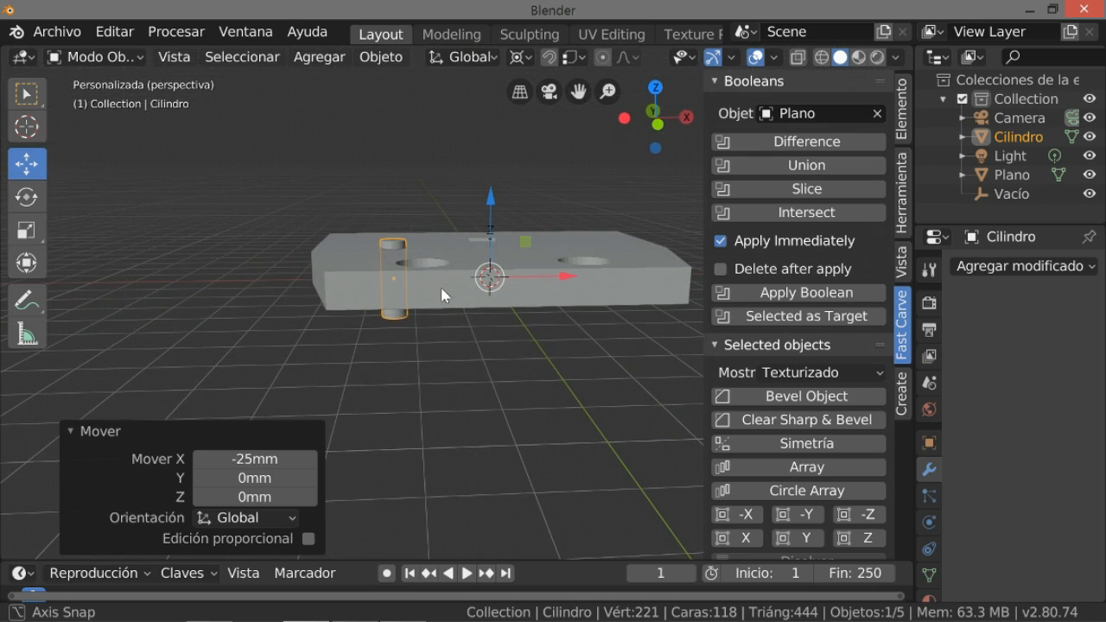
{"action": "middle_click_drag", "start_coordinate": [444, 295], "coordinate": [430, 347]}
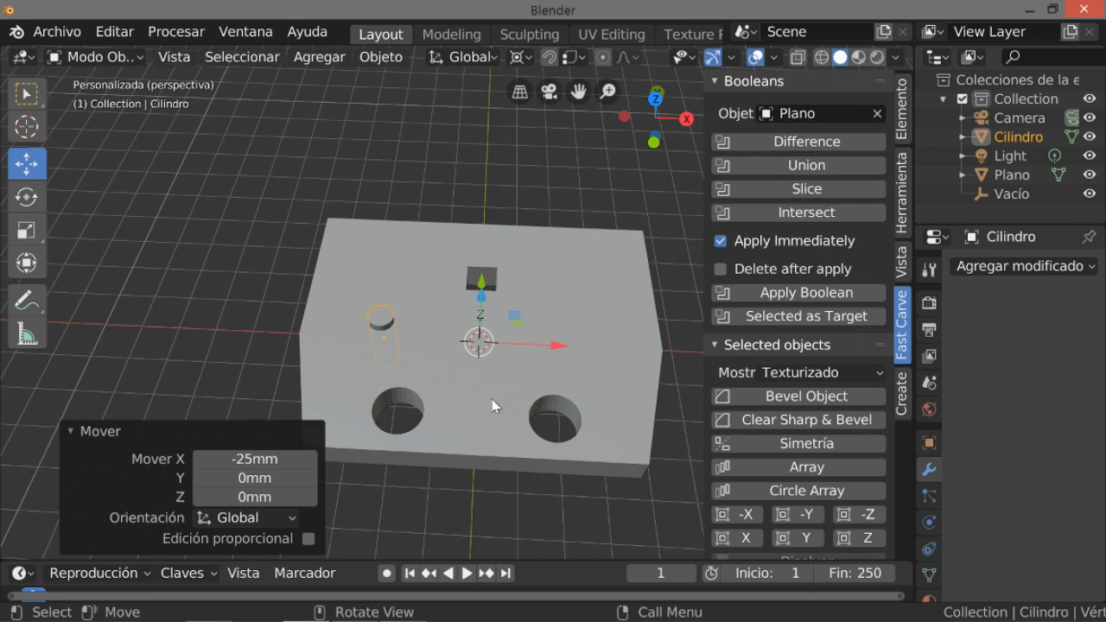
Try moving the cylinder -15 mm along the Y axis, and undo the move
{"action": "middle_click_drag", "start_coordinate": [520, 309], "coordinate": [504, 378]}
{"action": "left_click_drag", "start_coordinate": [480, 309], "coordinate": [444, 342]}
{"action": "left_click", "coordinate": [258, 480]}
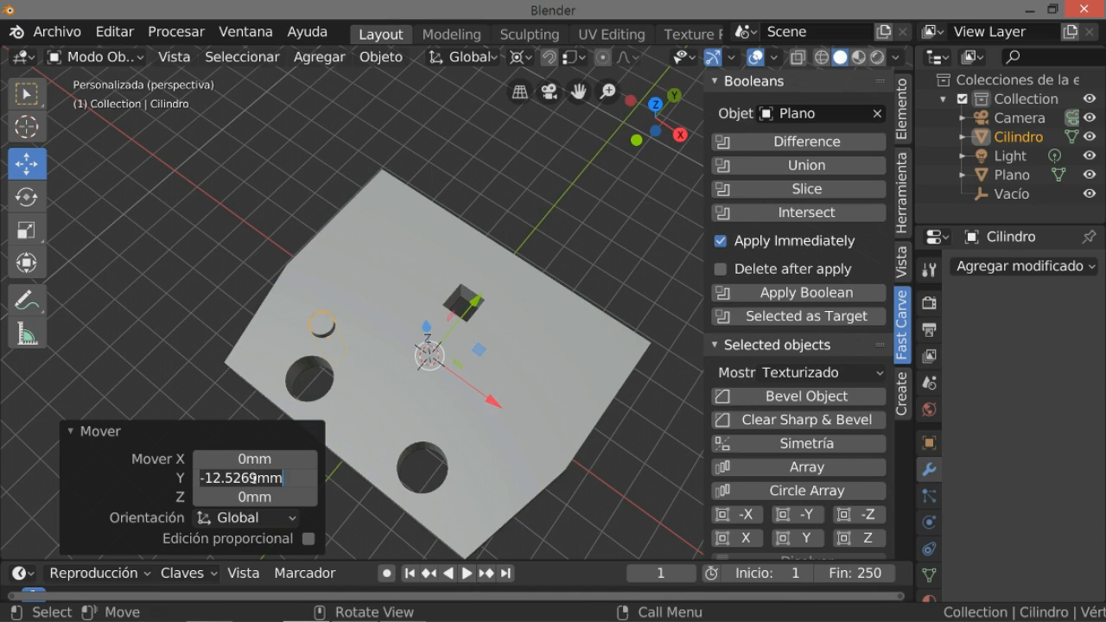
{"action": "left_click_drag", "start_coordinate": [289, 479], "coordinate": [214, 477]}
{"action": "type", "text": "5"}
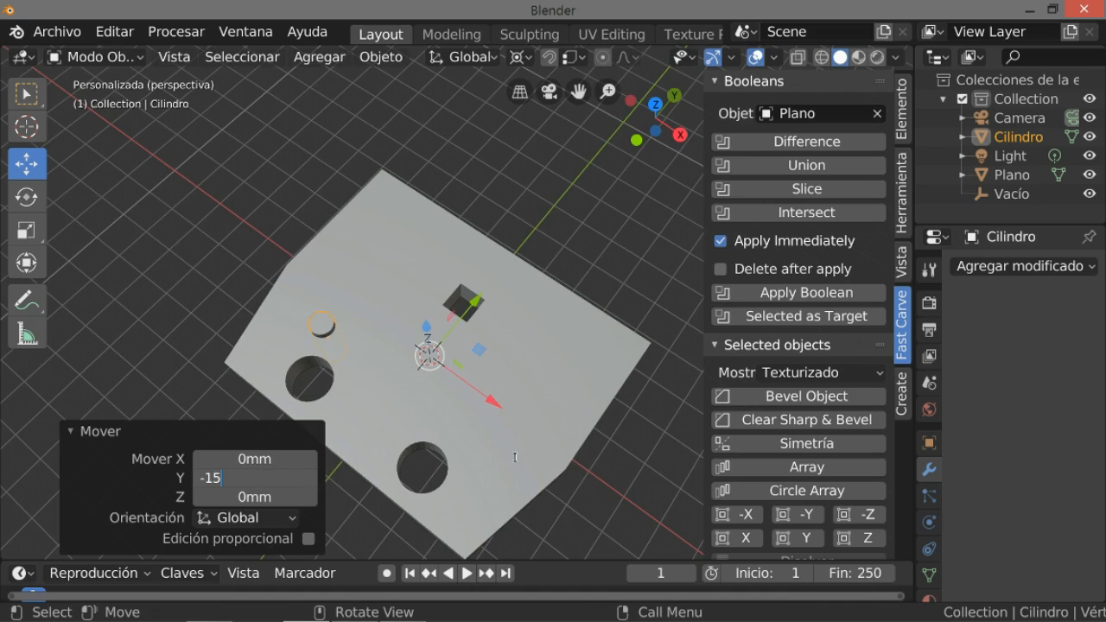
{"action": "key", "text": "Return"}
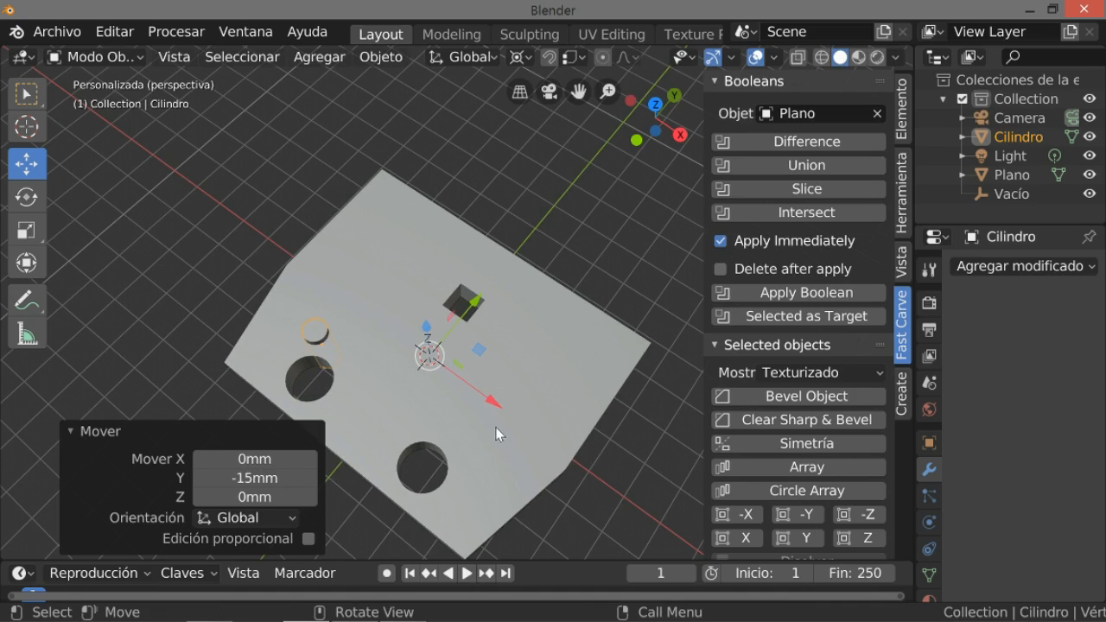
{"action": "scroll", "coordinate": [495, 426], "scroll_direction": "up", "scroll_amount": 4}
{"action": "middle_click_drag", "start_coordinate": [496, 445], "coordinate": [512, 474]}
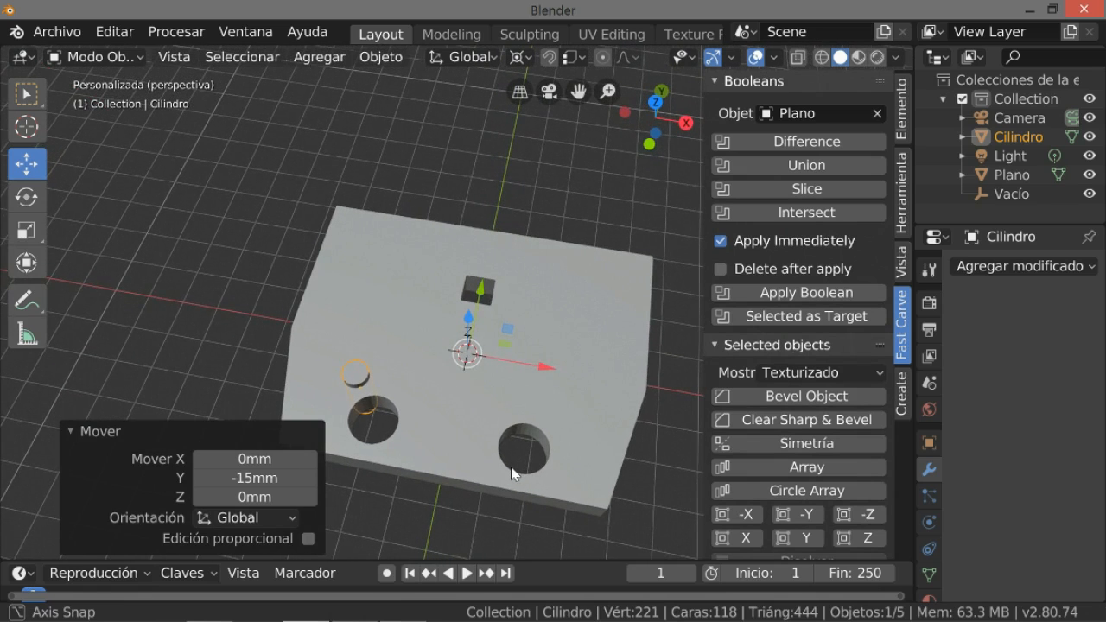
{"action": "middle_click_drag", "start_coordinate": [512, 473], "coordinate": [515, 472]}
{"action": "key", "text": "ctrl+z"}
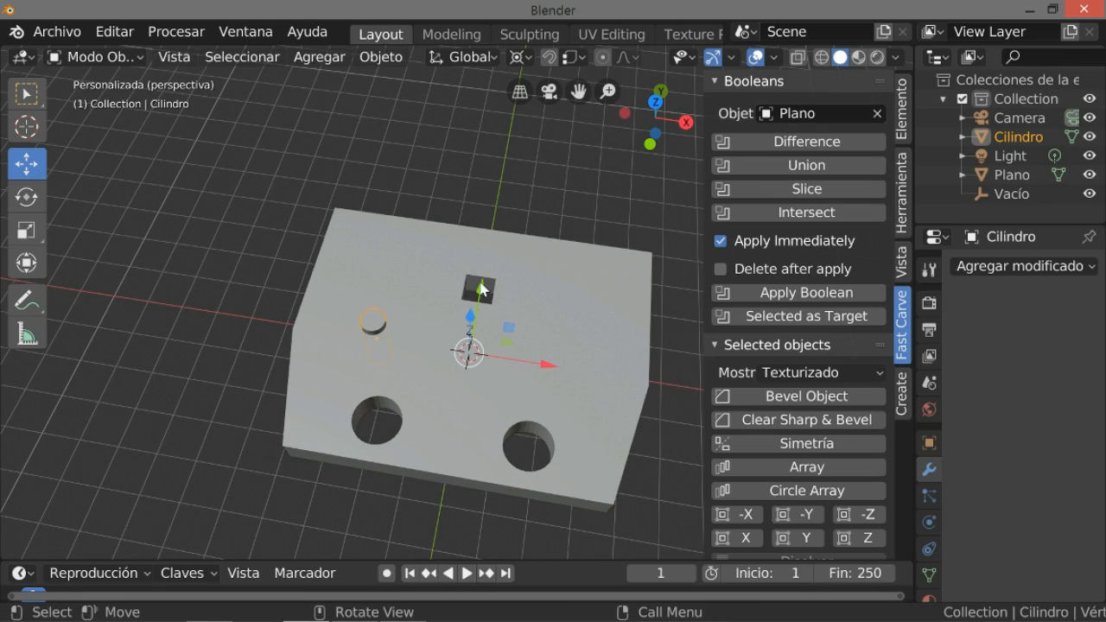
Move the cylinder 15 mm along the Y axis and cut the first small hole with a Difference boolean
{"action": "key", "text": "g"}
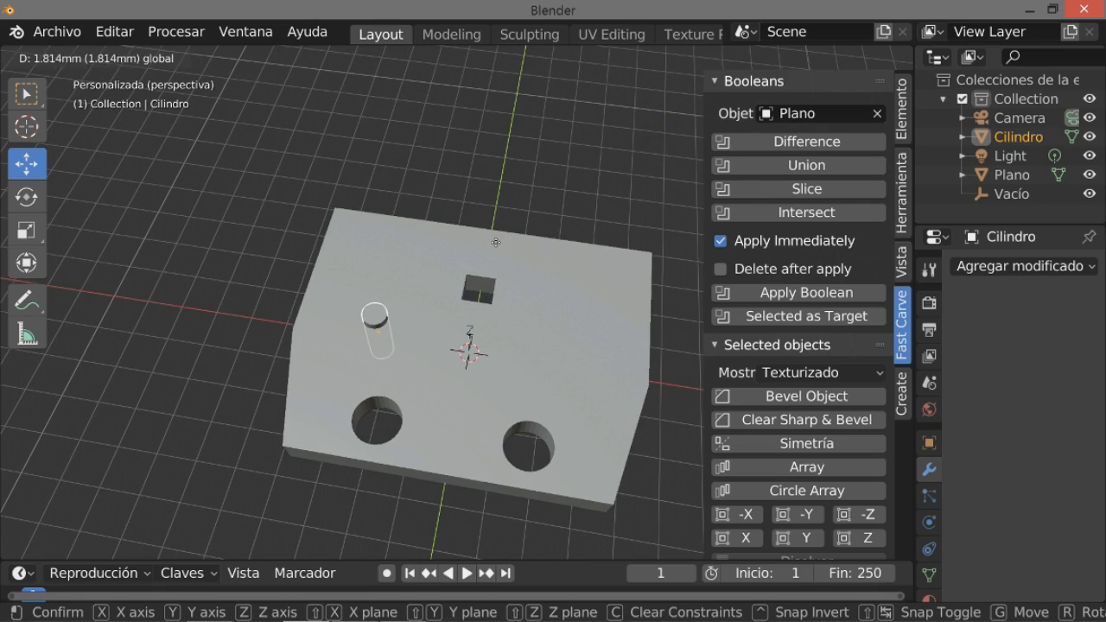
{"action": "left_click", "coordinate": [412, 371]}
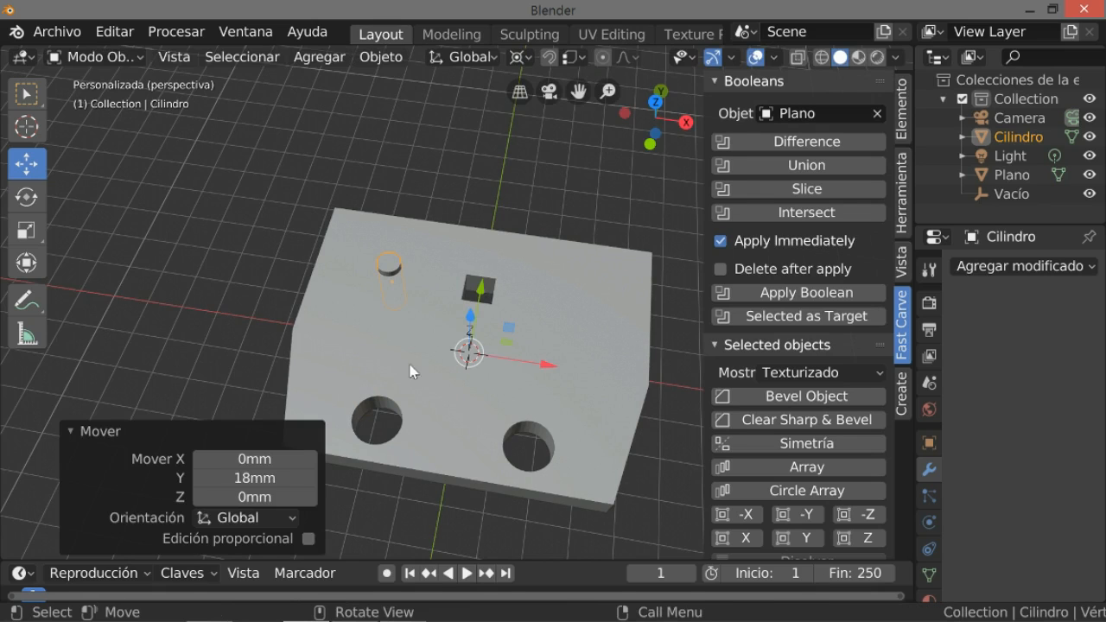
{"action": "left_click", "coordinate": [259, 478]}
{"action": "left_click", "coordinate": [264, 478]}
{"action": "left_click_drag", "start_coordinate": [264, 477], "coordinate": [207, 478]}
{"action": "type", "text": "5"}
{"action": "key", "text": "Return"}
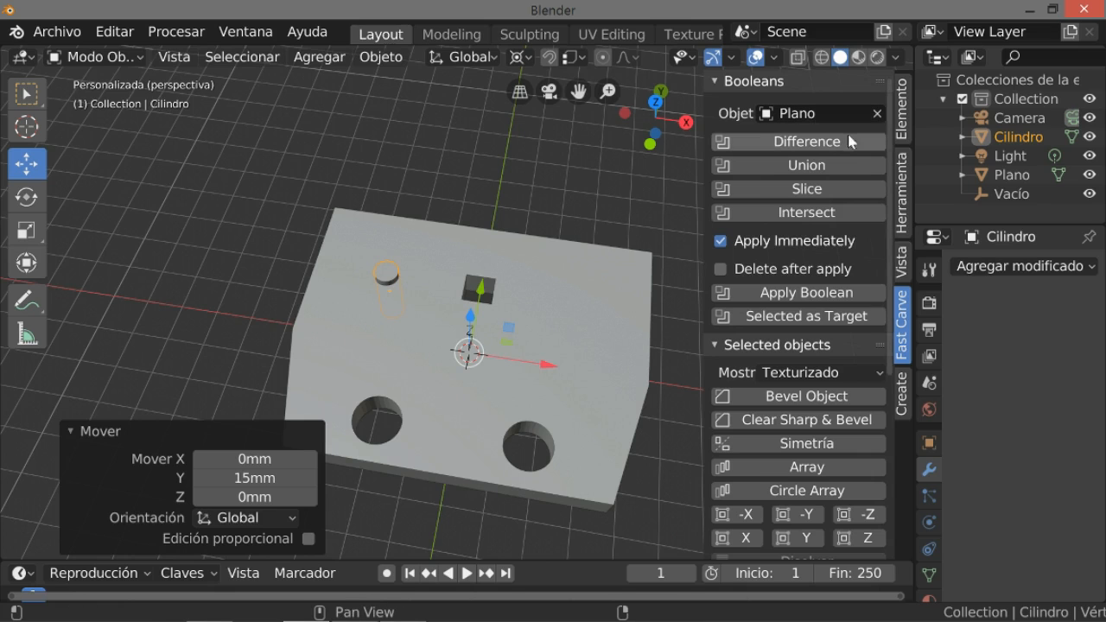
{"action": "left_click", "coordinate": [821, 144]}
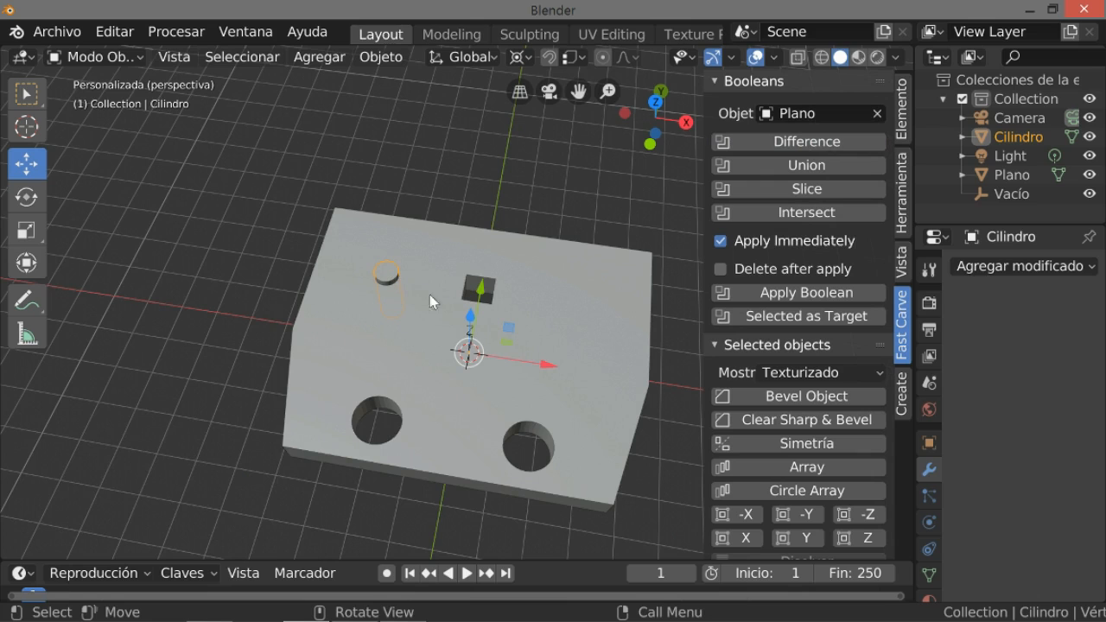
Move the kept cylinder along the X axis and set the distance to 50 mm
{"action": "left_click_drag", "start_coordinate": [548, 368], "coordinate": [855, 418]}
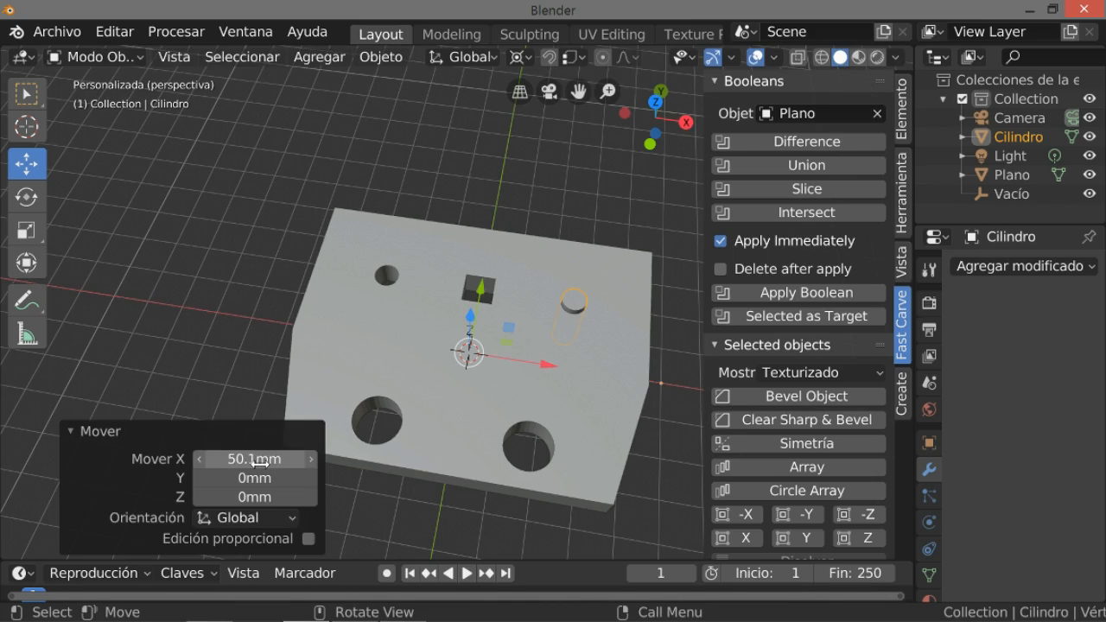
{"action": "left_click", "coordinate": [283, 460]}
{"action": "left_click_drag", "start_coordinate": [281, 461], "coordinate": [220, 459]}
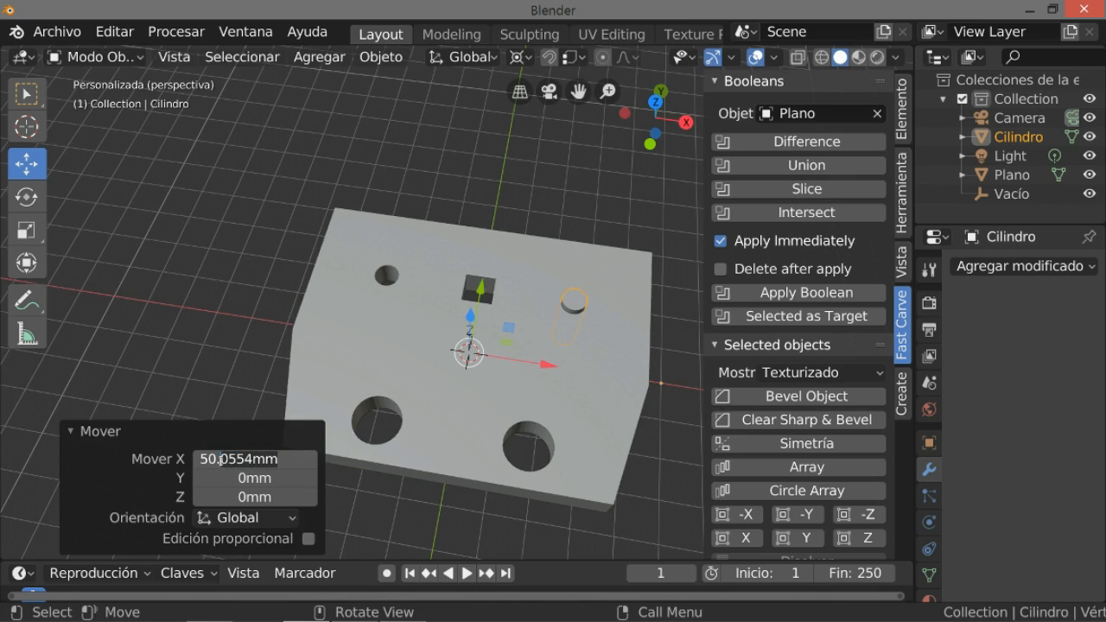
{"action": "key", "text": "BackSpace"}
{"action": "key", "text": "BackSpace"}
{"action": "key", "text": "Return"}
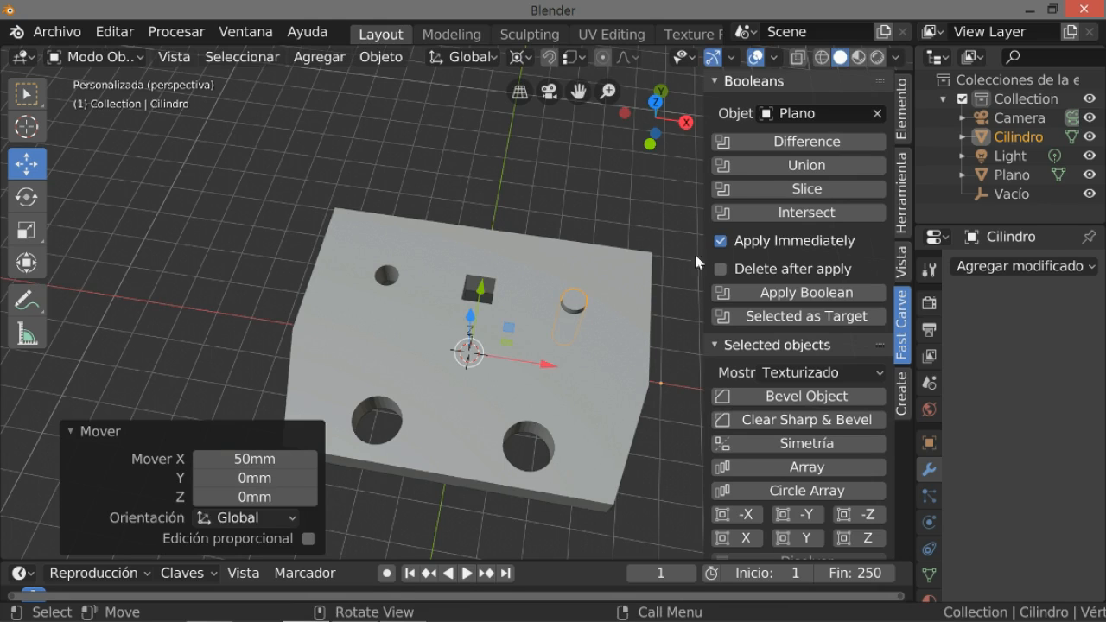
Cut the second small round hole in the plate with a Difference boolean at the cylinder's new position
{"action": "left_click", "coordinate": [802, 143]}
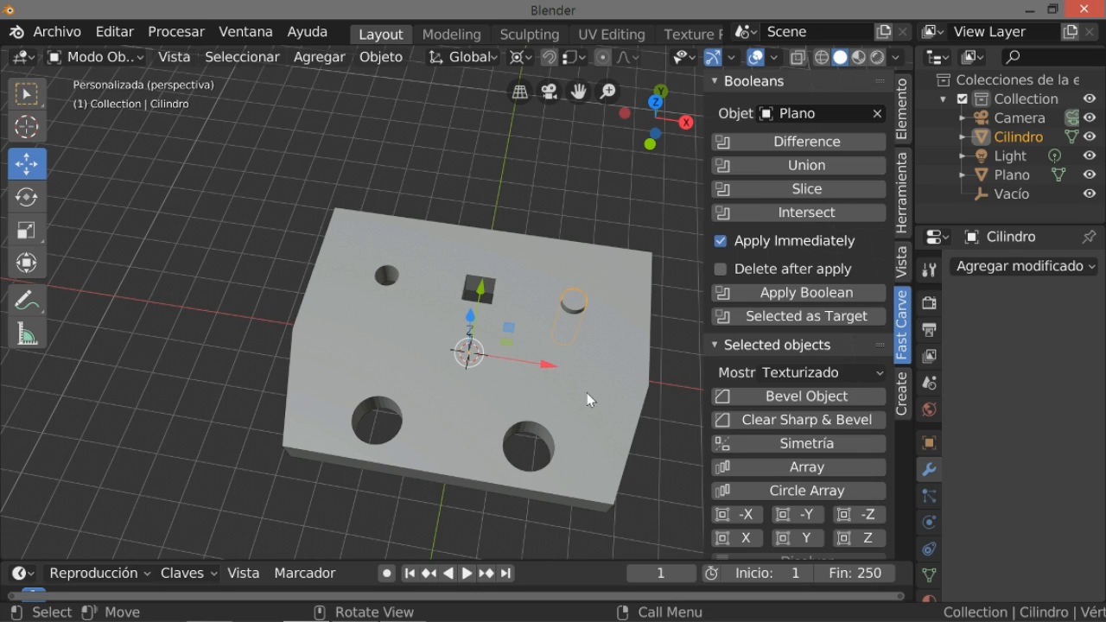
{"action": "scroll", "coordinate": [593, 377], "scroll_direction": "up", "scroll_amount": 3}
{"action": "middle_click_drag", "start_coordinate": [594, 356], "coordinate": [438, 353]}
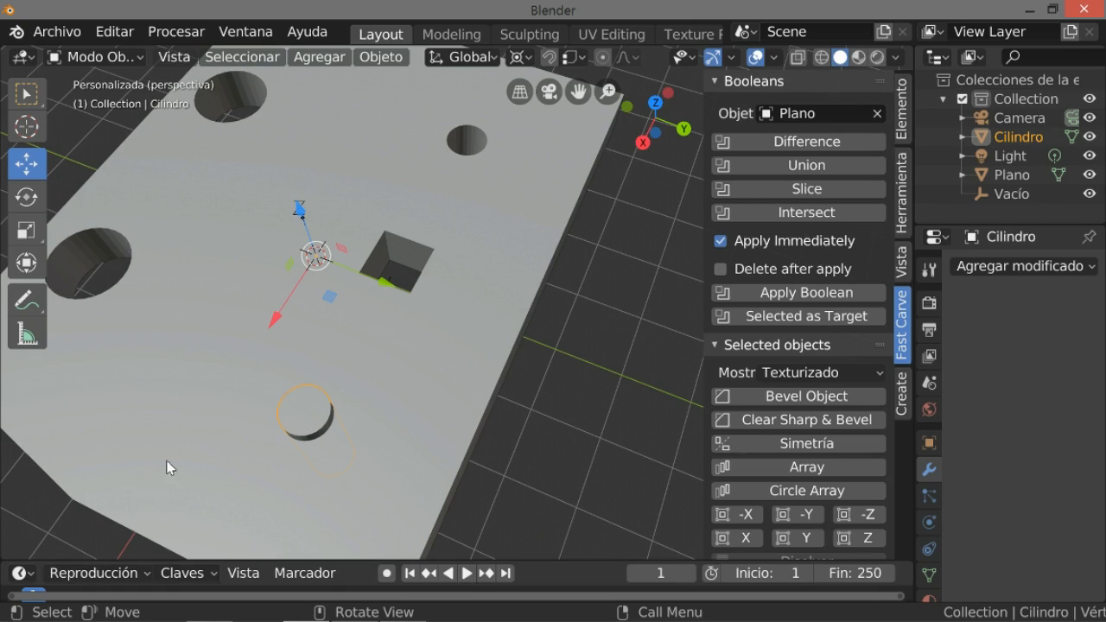
{"action": "scroll", "coordinate": [270, 375], "scroll_direction": "down", "scroll_amount": 5}
{"action": "scroll", "coordinate": [380, 405], "scroll_direction": "up", "scroll_amount": 4}
{"action": "middle_click_drag", "start_coordinate": [406, 406], "coordinate": [432, 366]}
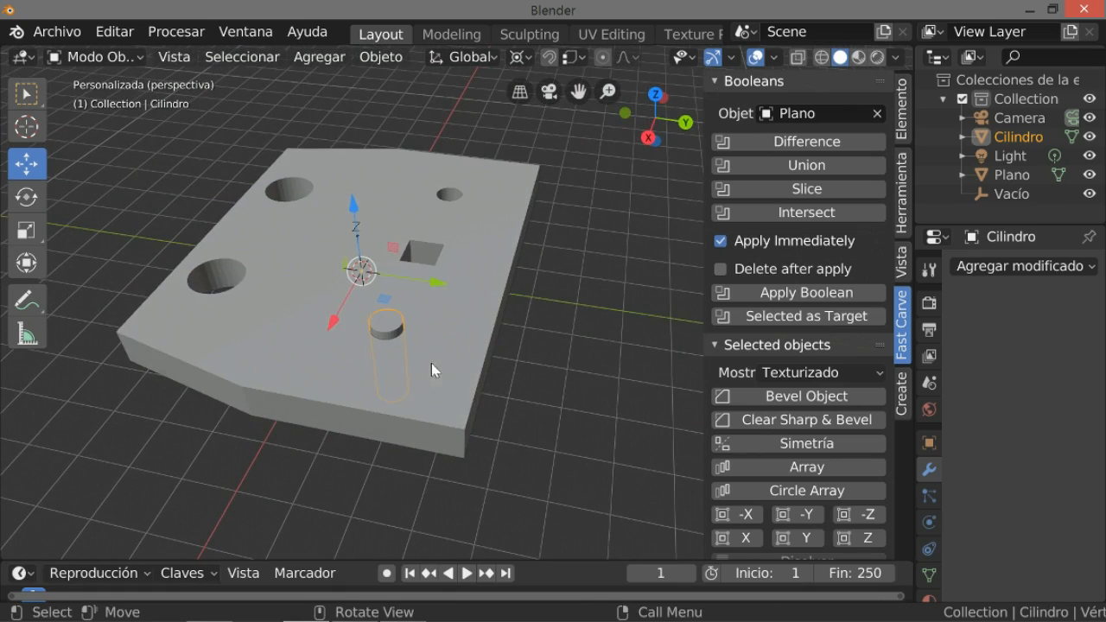
Show the cylinder's transform values, try setting its X and Y dimensions together to 11 mm, and undo the resize
{"action": "left_click", "coordinate": [903, 112]}
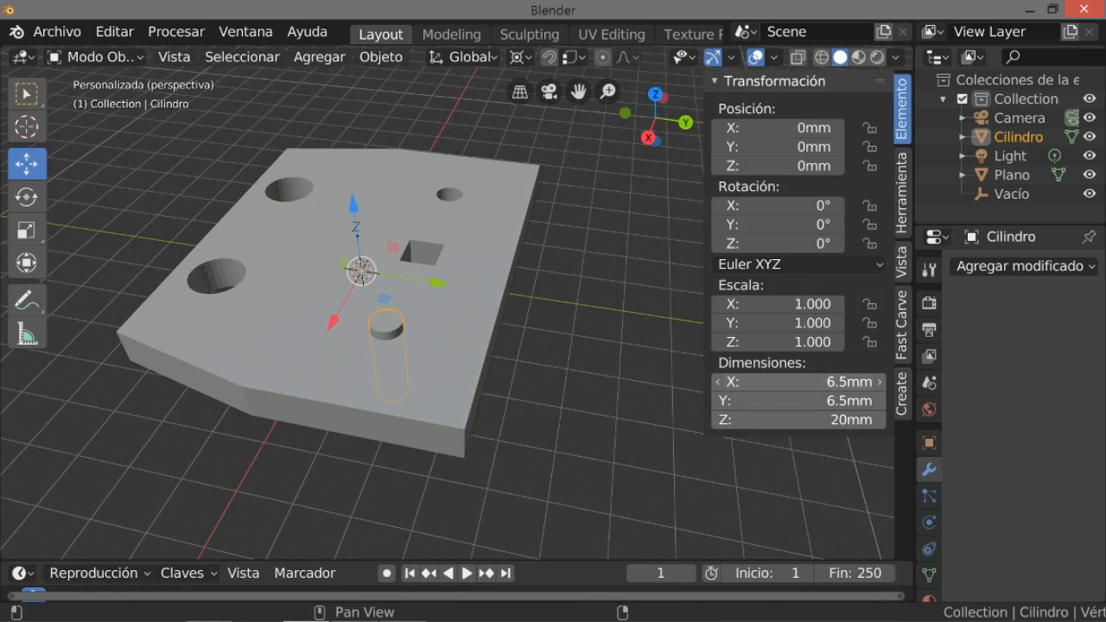
{"action": "left_click_drag", "start_coordinate": [844, 381], "coordinate": [844, 401]}
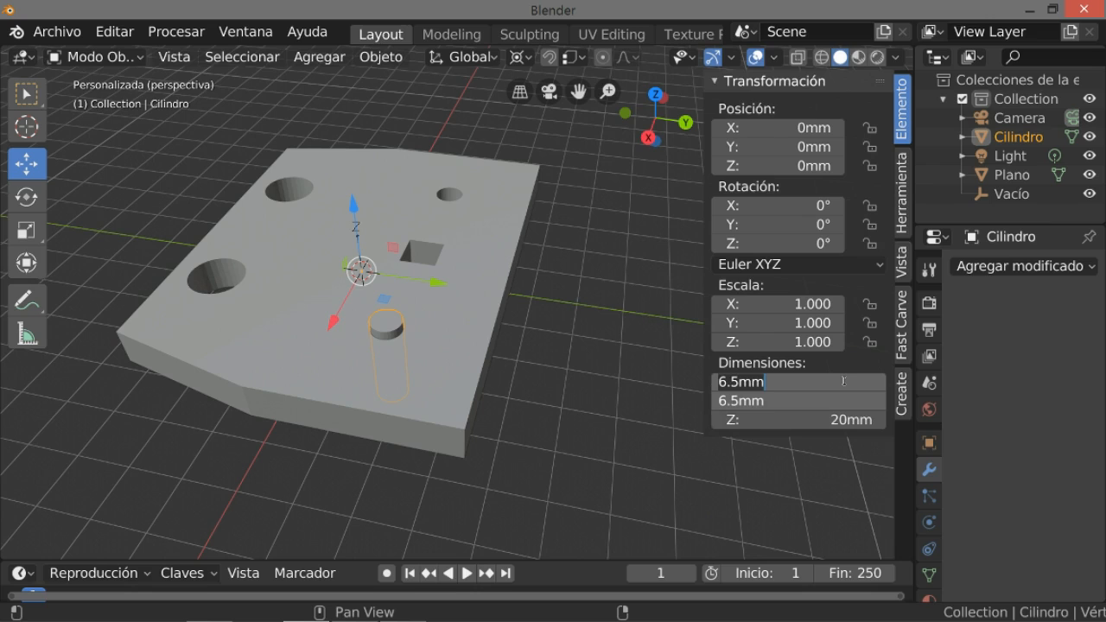
{"action": "type", "text": "11"}
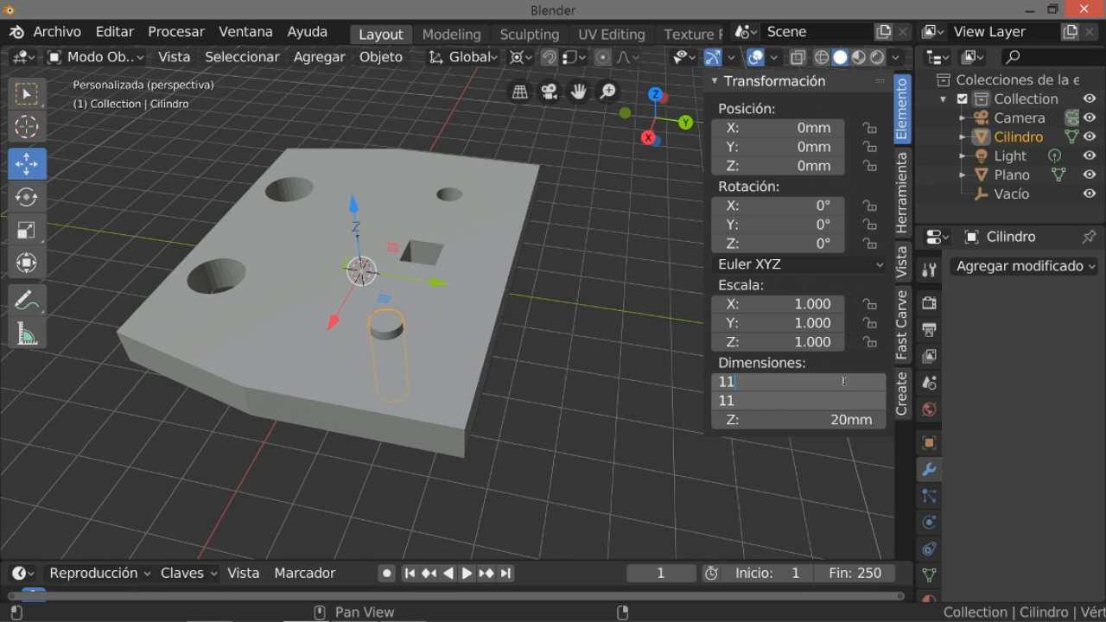
{"action": "key", "text": "Return"}
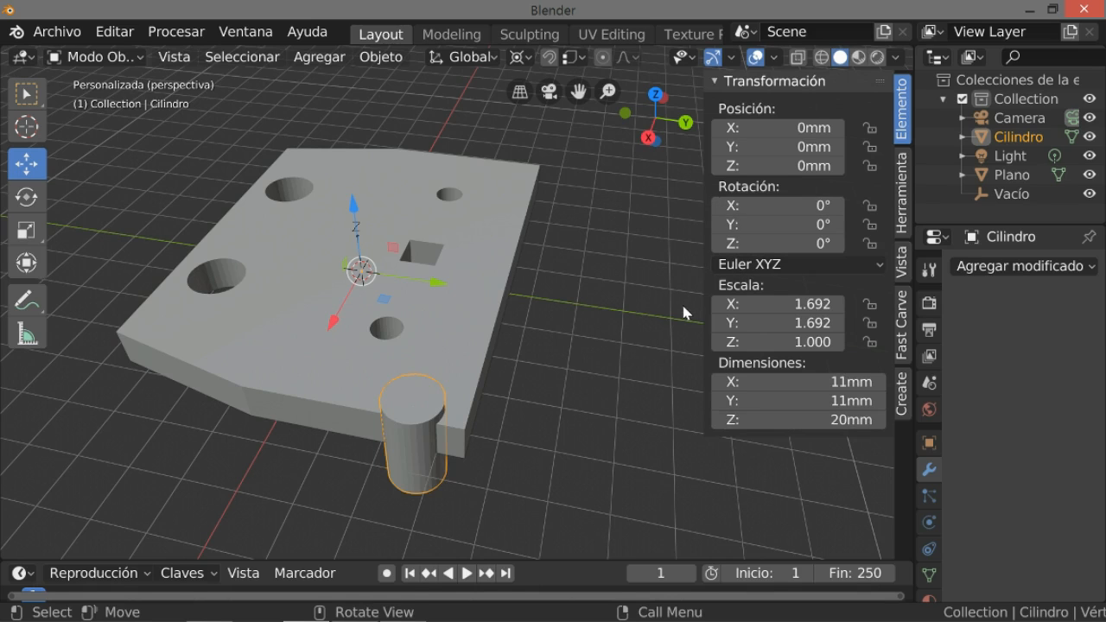
{"action": "key", "text": "ctrl+z"}
Try again to set the cylinder's X and Y dimensions to 11 mm, and undo the change
{"action": "mouse_move", "coordinate": [842, 381]}
{"action": "left_mouse_down"}
{"action": "mouse_move", "coordinate": [881, 381]}
{"action": "mouse_move", "coordinate": [851, 382]}
{"action": "left_mouse_up"}
{"action": "type", "text": "11"}
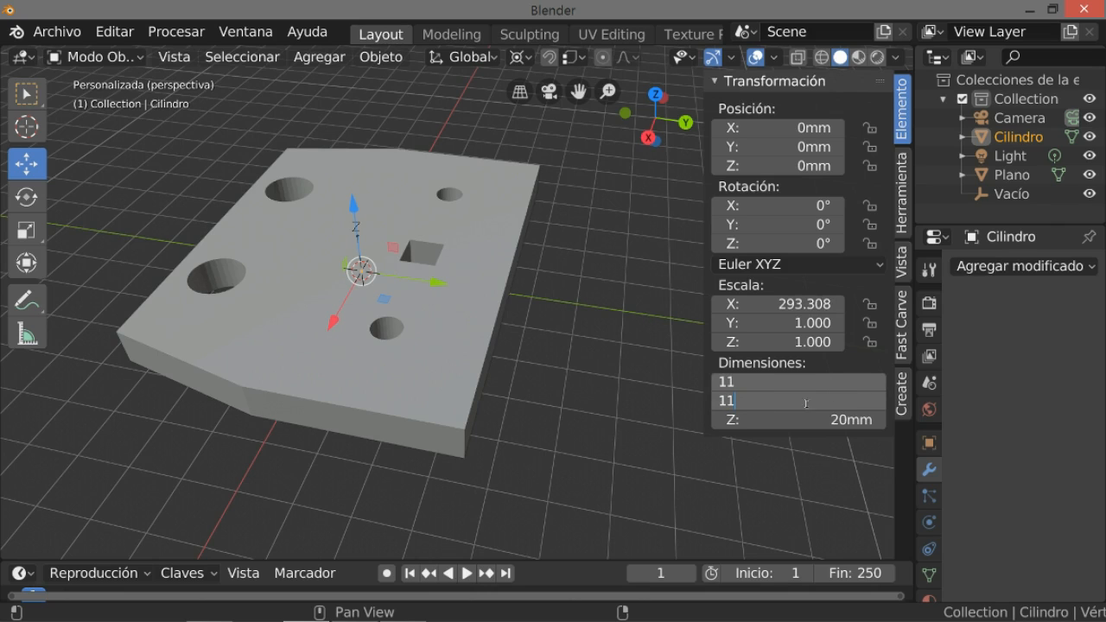
{"action": "key", "text": "Return"}
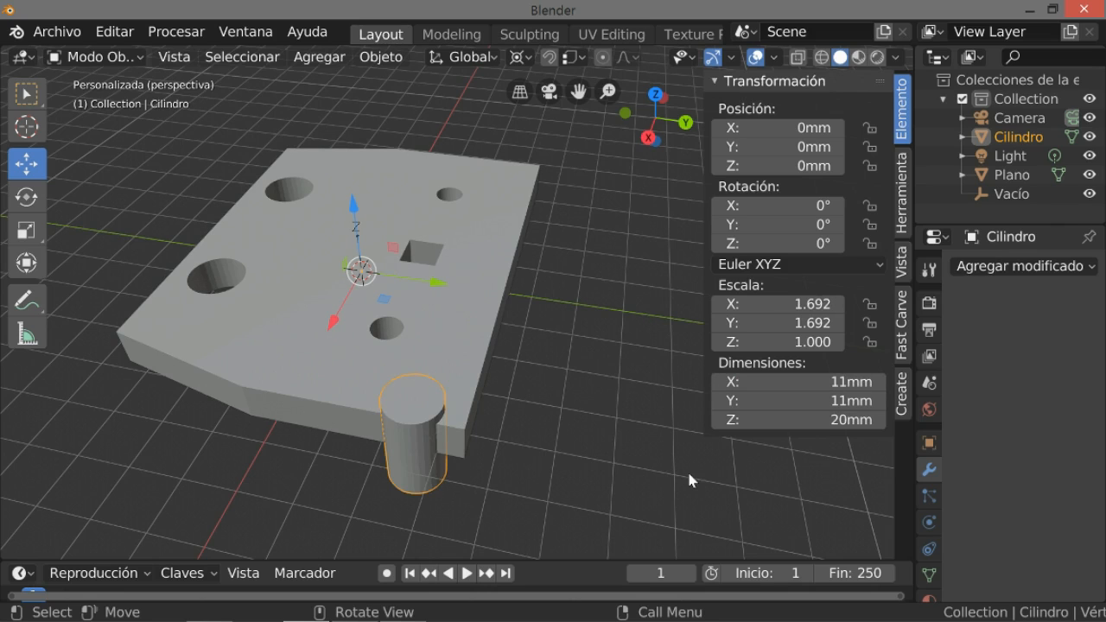
{"action": "middle_click_drag", "start_coordinate": [568, 434], "coordinate": [635, 431]}
{"action": "key", "text": "ctrl+z"}
{"action": "key", "text": "ctrl+shift+z"}
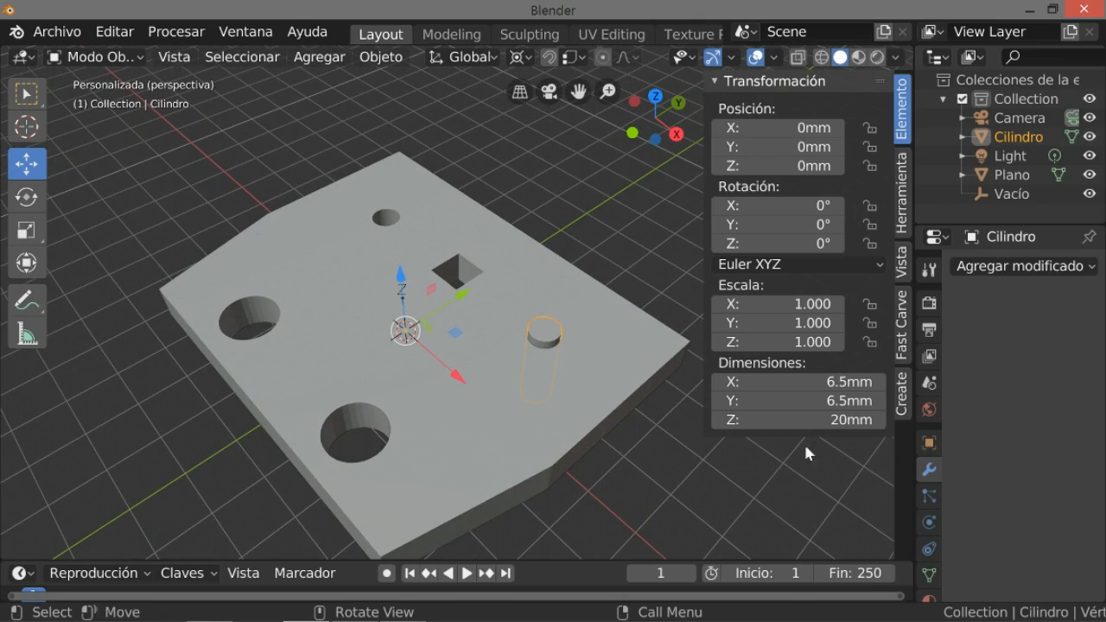
Try setting only the cylinder's X dimension to 11 mm, and undo it
{"action": "left_click", "coordinate": [842, 381]}
{"action": "type", "text": "11"}
{"action": "key", "text": "Return"}
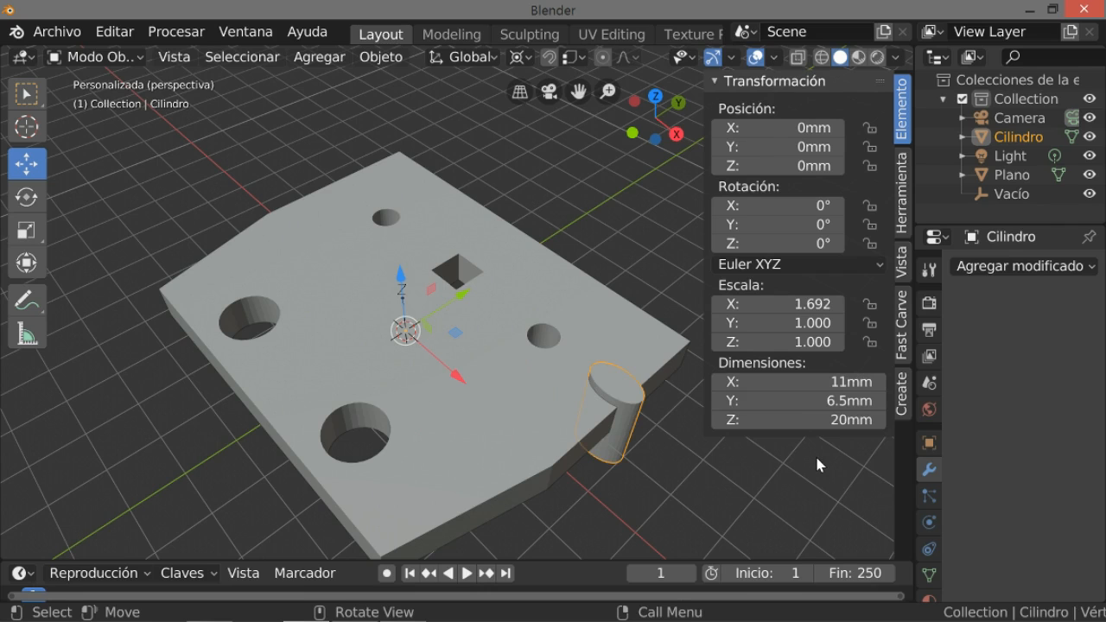
{"action": "key", "text": "ctrl+z"}
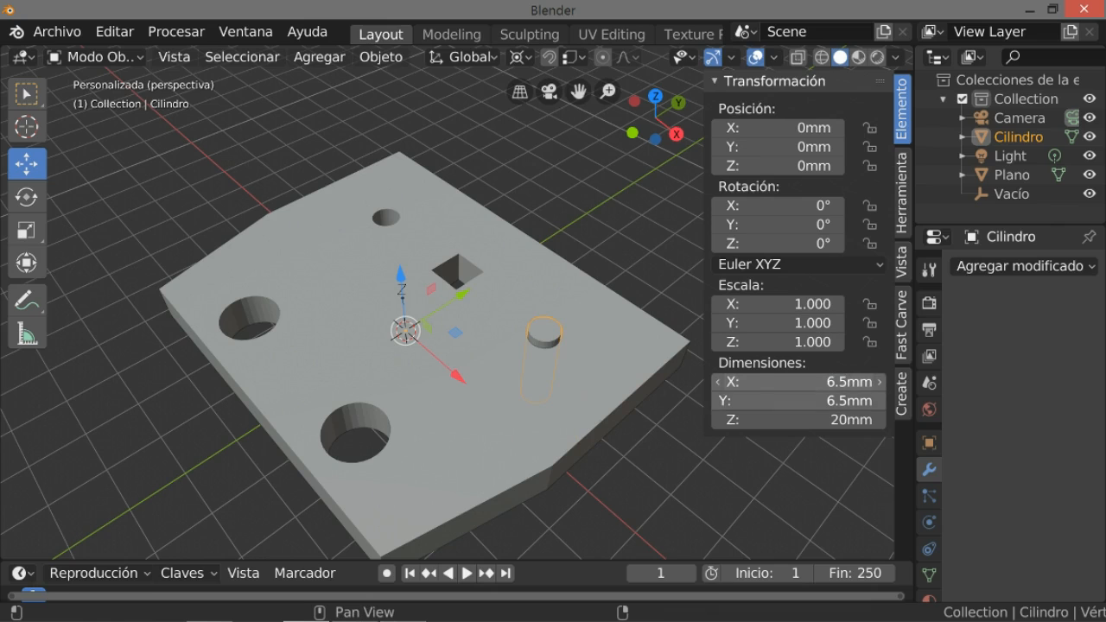
Try once more to set the cylinder's X and Y dimensions together to 11 mm, and undo the resize
{"action": "left_click_drag", "start_coordinate": [840, 382], "coordinate": [840, 401]}
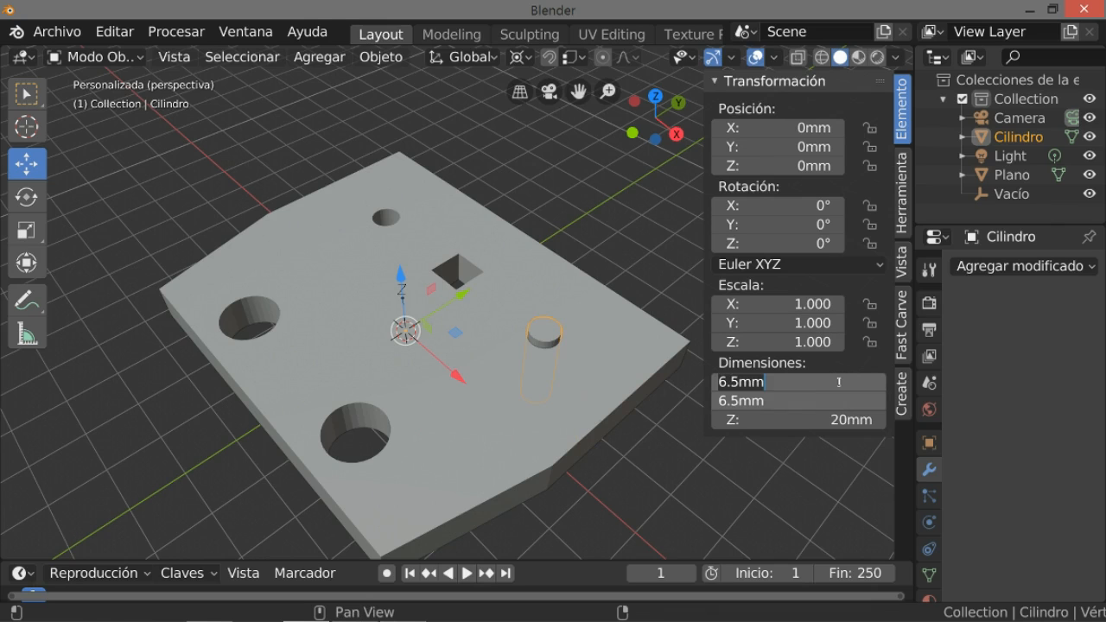
{"action": "type", "text": "11"}
{"action": "key", "text": "Return"}
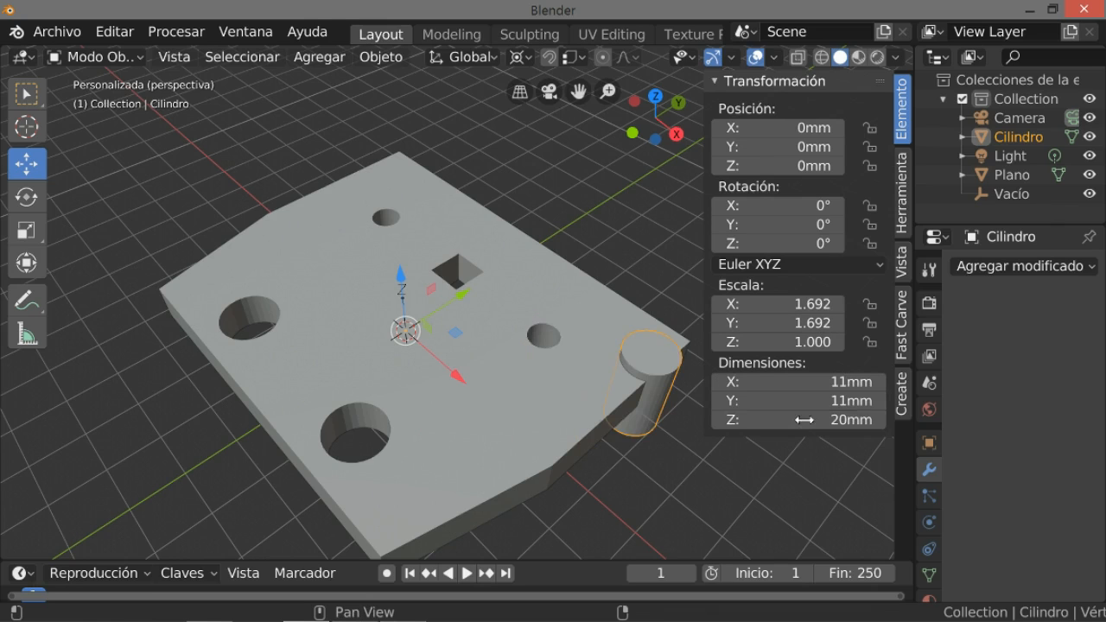
{"action": "middle_click_drag", "start_coordinate": [705, 429], "coordinate": [559, 384]}
{"action": "key", "text": "ctrl+z"}
Delete the cylinder left inside the second small round hole of the plate
{"action": "scroll", "coordinate": [564, 378], "scroll_direction": "up", "scroll_amount": 3}
{"action": "scroll", "coordinate": [614, 317], "scroll_direction": "down", "scroll_amount": 5}
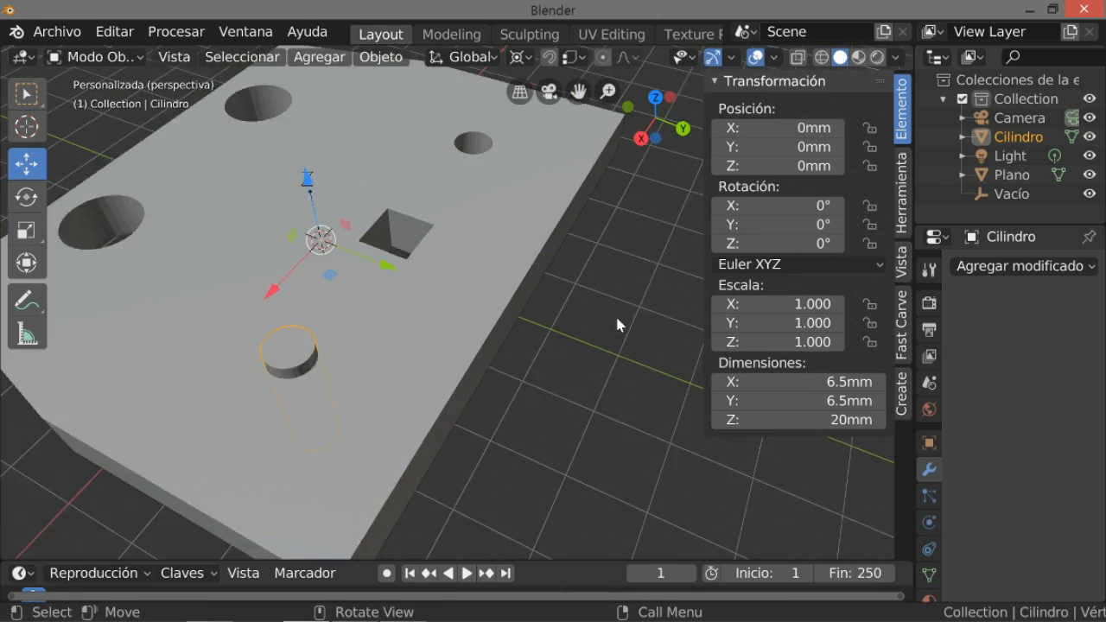
{"action": "middle_click_drag", "start_coordinate": [680, 392], "coordinate": [676, 413], "text": "shift"}
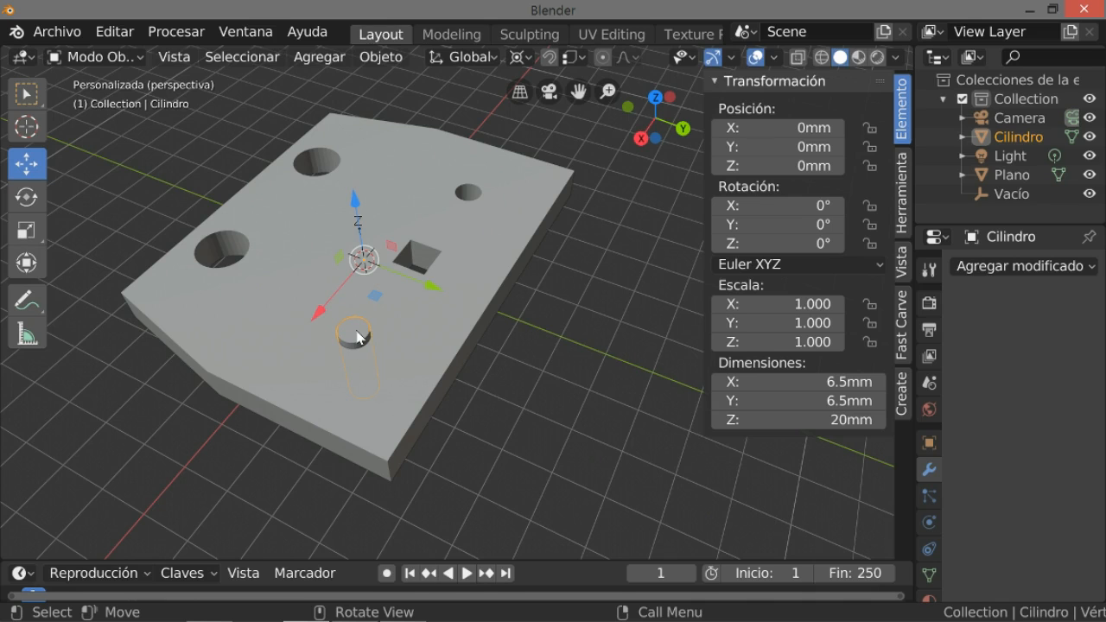
{"action": "key", "text": "x"}
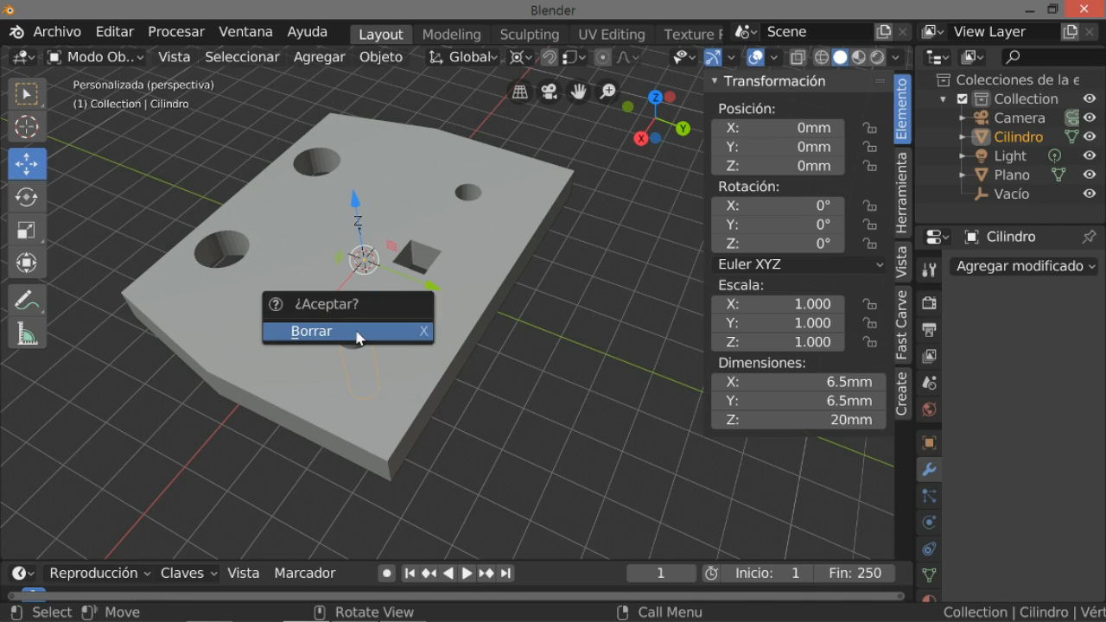
{"action": "left_click", "coordinate": [362, 334]}
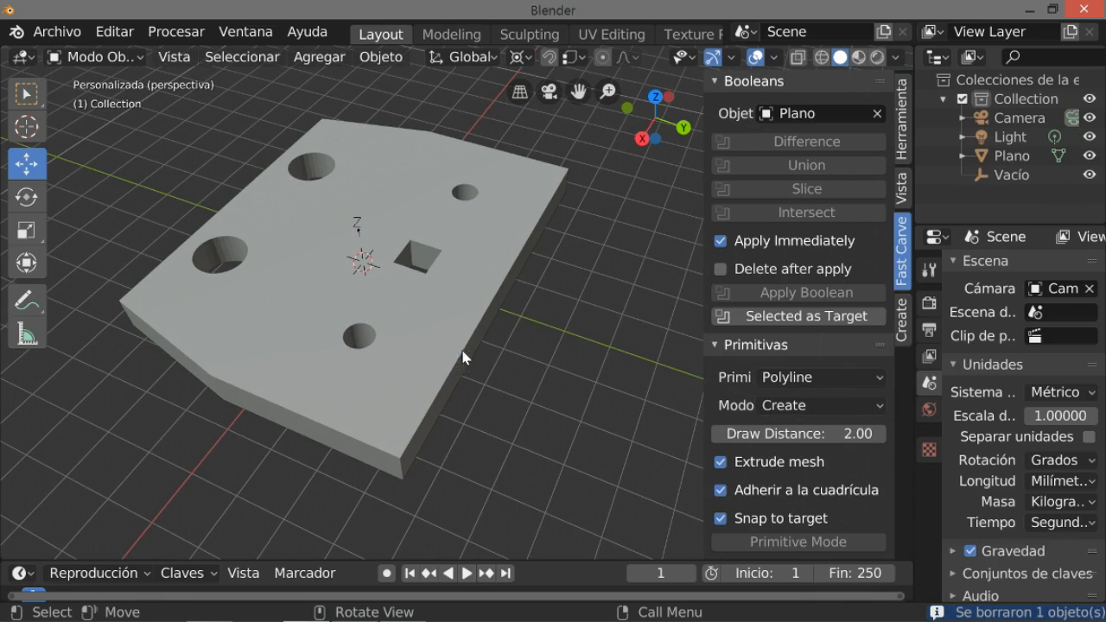
Add a new cylinder mesh at the origin and set its radius to 5.5 mm
{"action": "left_click", "coordinate": [388, 56]}
{"action": "mouse_move", "coordinate": [339, 57]}
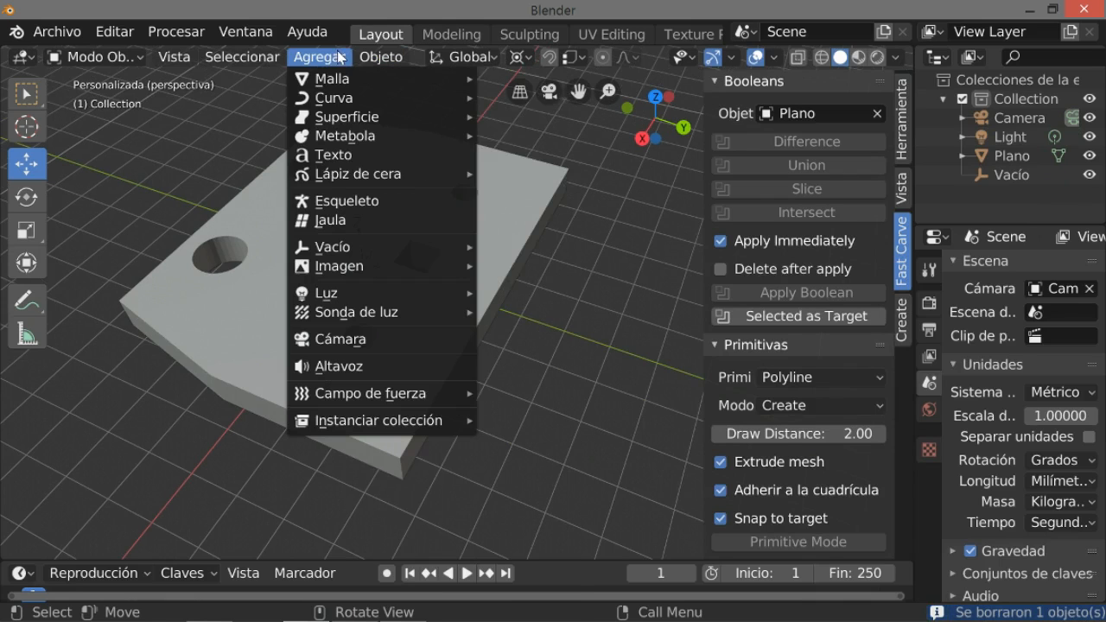
{"action": "mouse_move", "coordinate": [337, 79]}
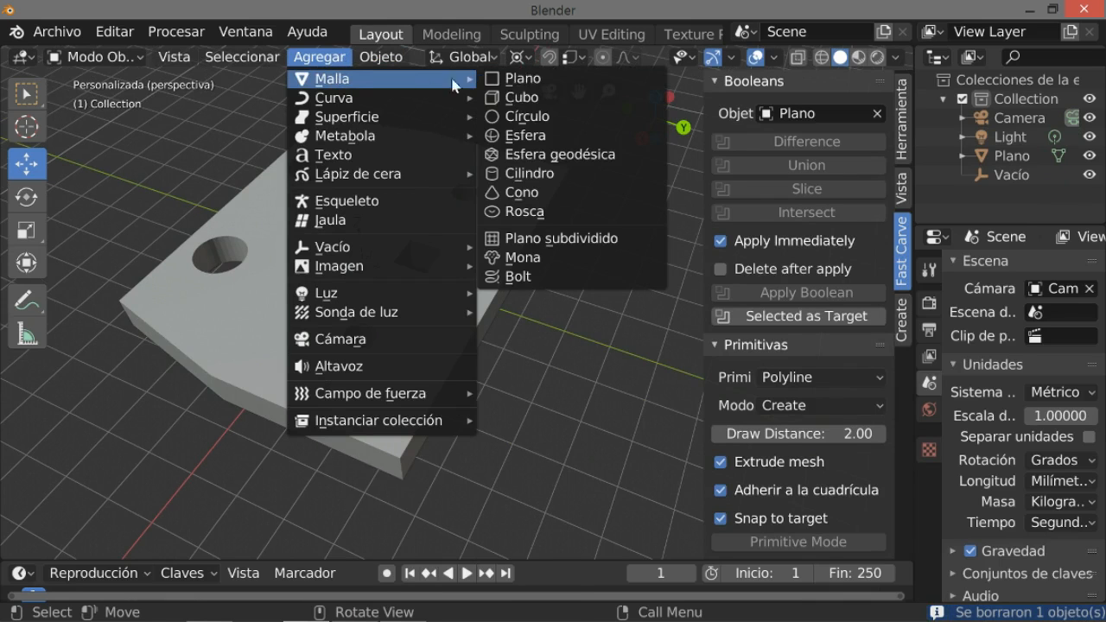
{"action": "left_click", "coordinate": [531, 177]}
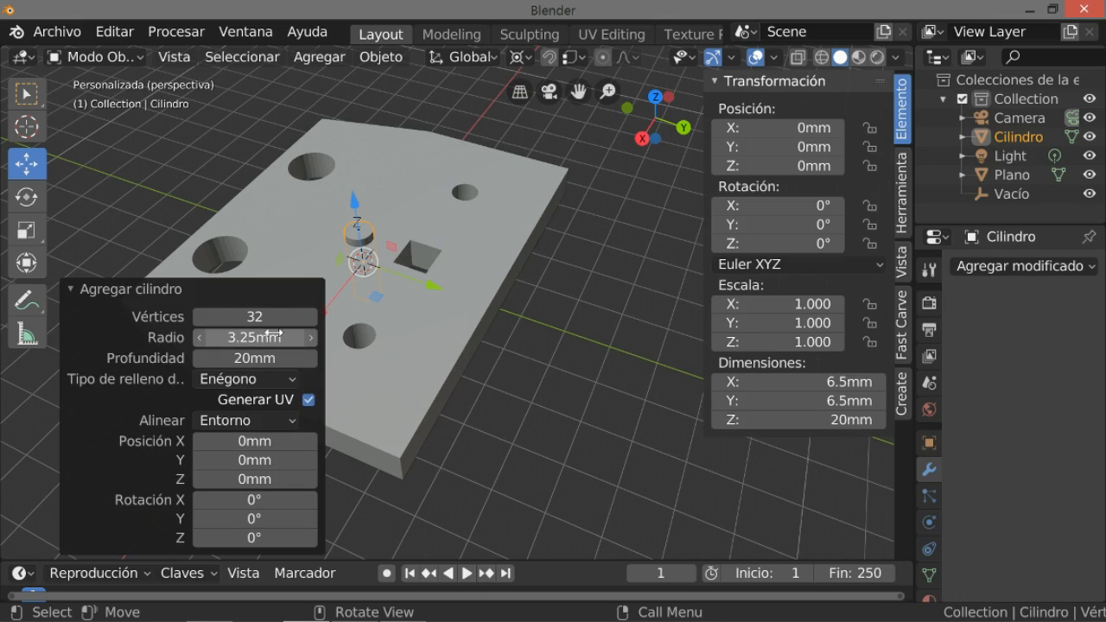
{"action": "left_click", "coordinate": [243, 337]}
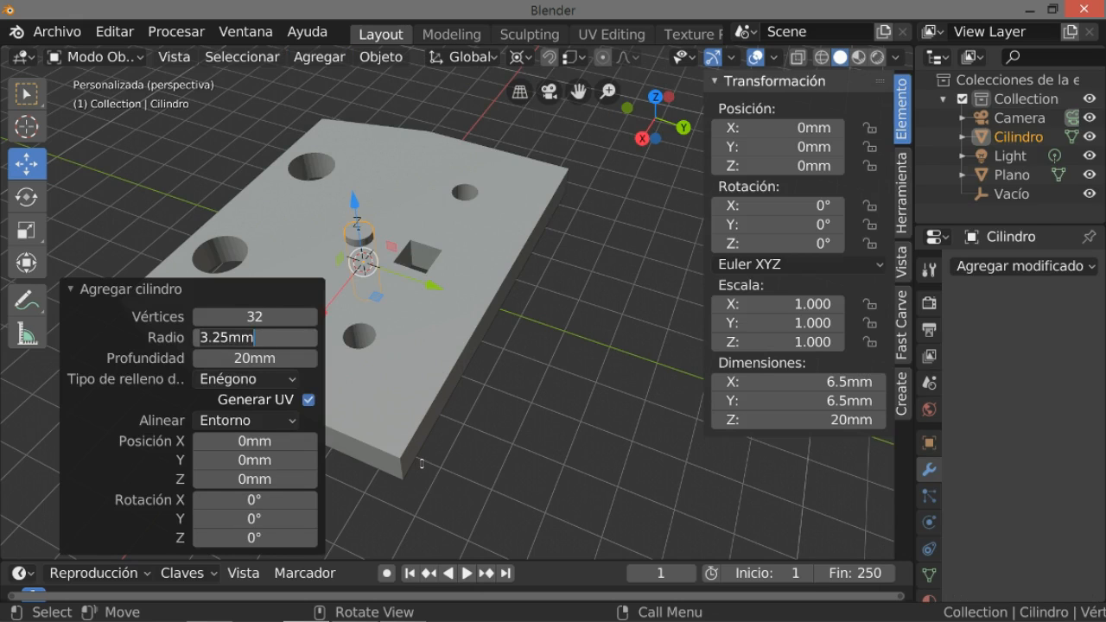
{"action": "type", "text": "5.5"}
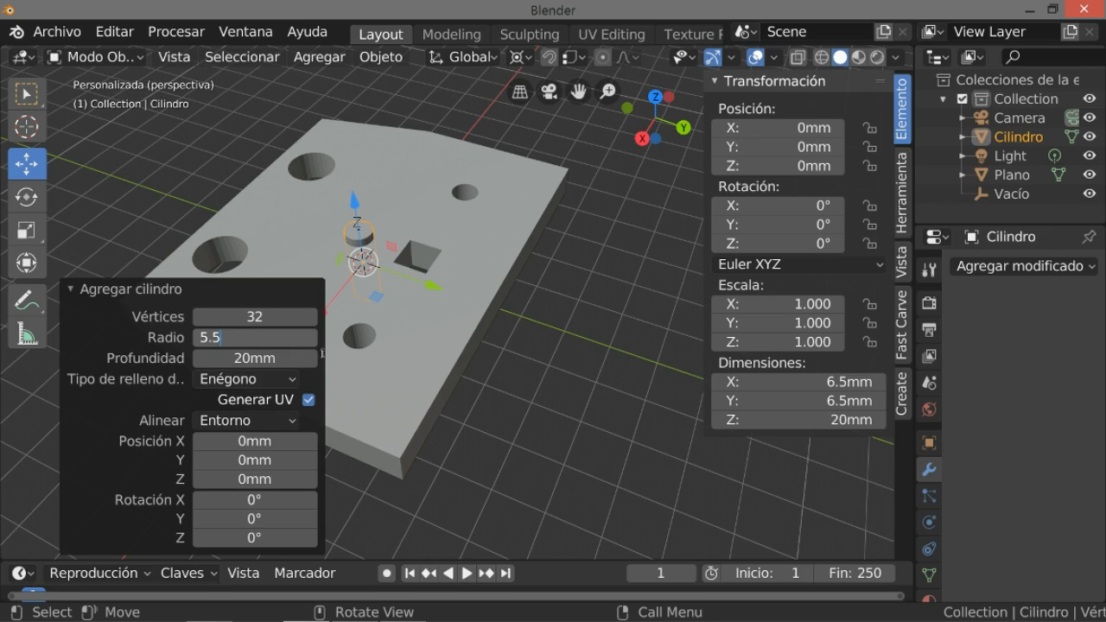
{"action": "key", "text": "Return"}
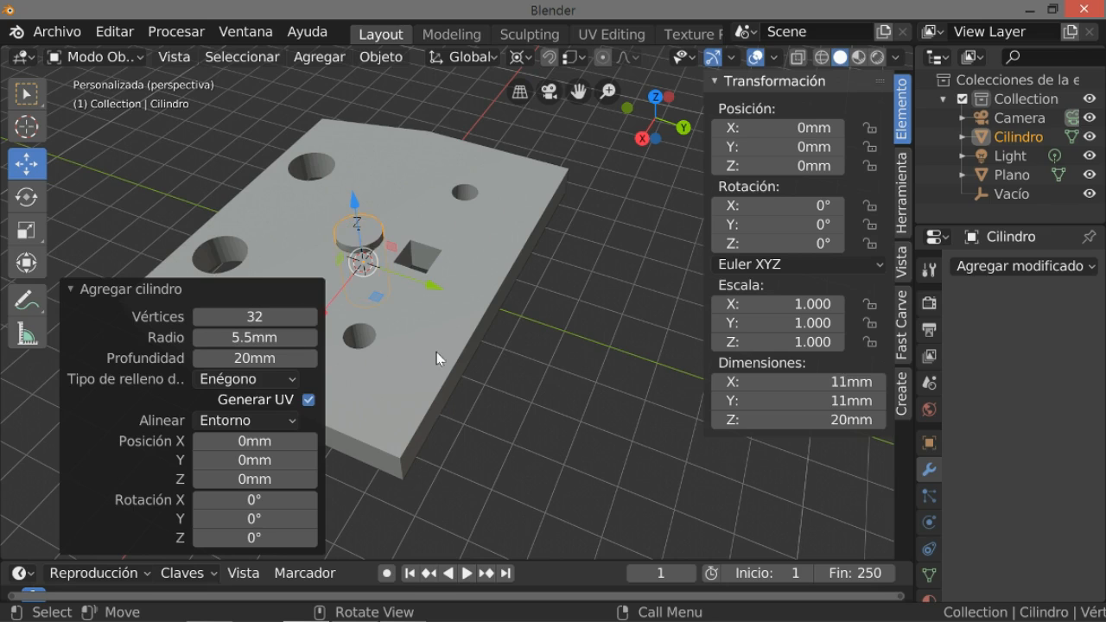
Move the new cylinder 25 mm along the X axis
{"action": "scroll", "coordinate": [441, 359], "scroll_direction": "up", "scroll_amount": 3}
{"action": "scroll", "coordinate": [440, 359], "scroll_direction": "down", "scroll_amount": 3}
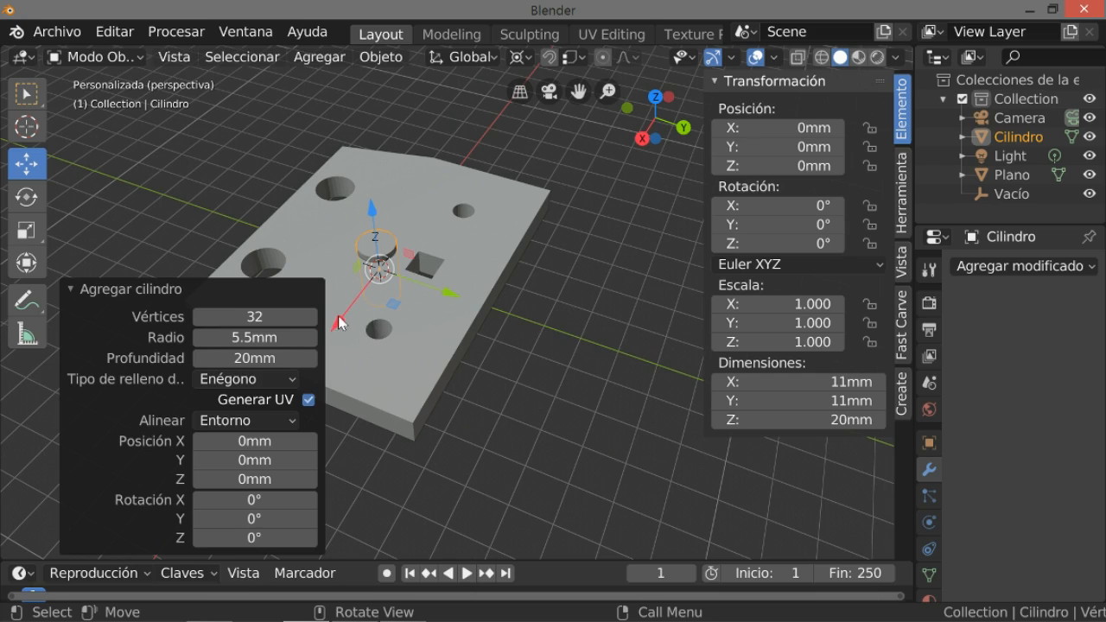
{"action": "left_click_drag", "start_coordinate": [337, 325], "coordinate": [317, 380]}
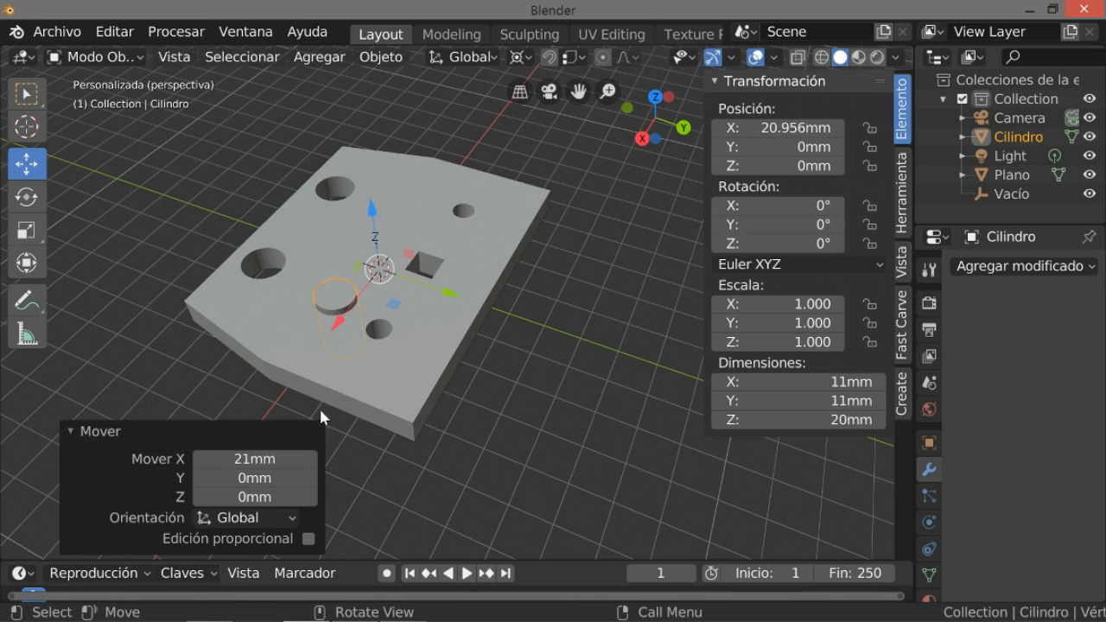
{"action": "left_click", "coordinate": [253, 458]}
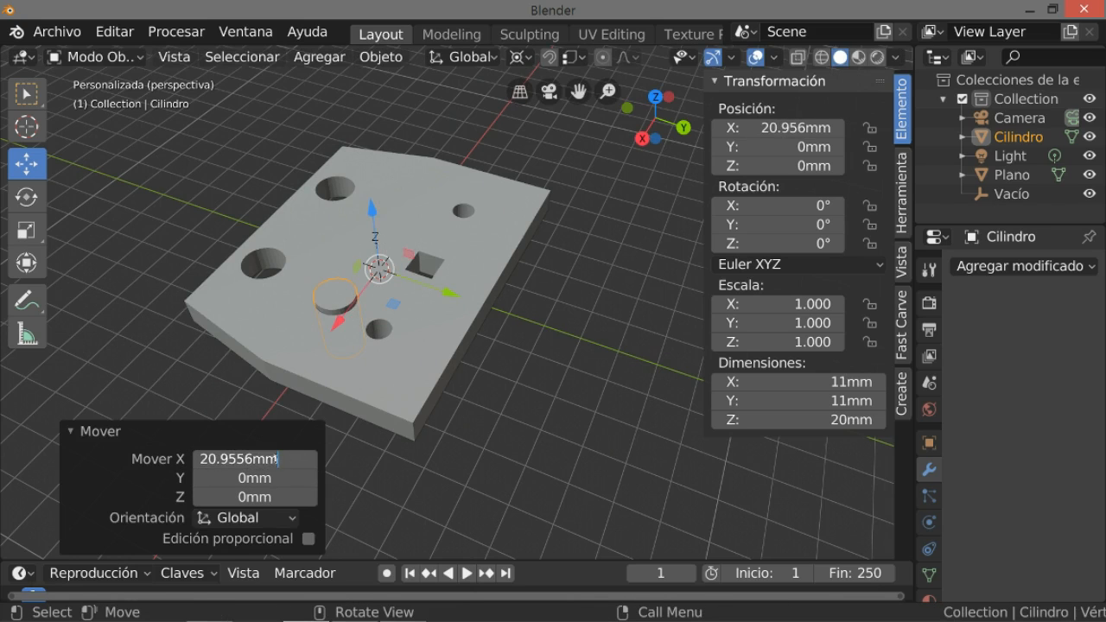
{"action": "left_click", "coordinate": [208, 459]}
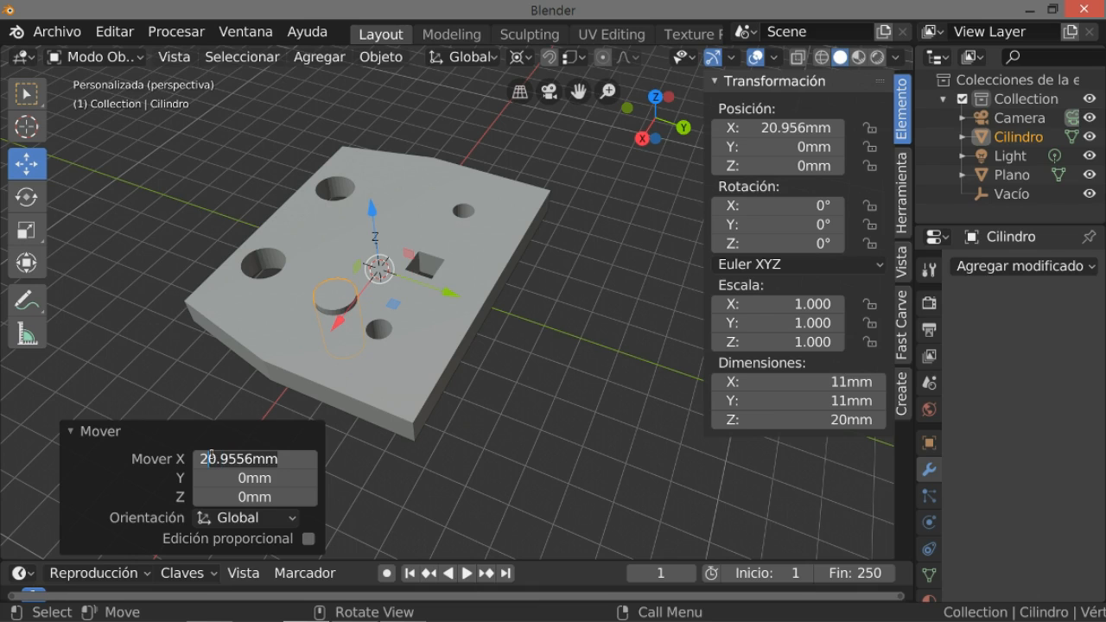
{"action": "key", "text": "ctrl+a"}
{"action": "type", "text": "25"}
{"action": "key", "text": "Return"}
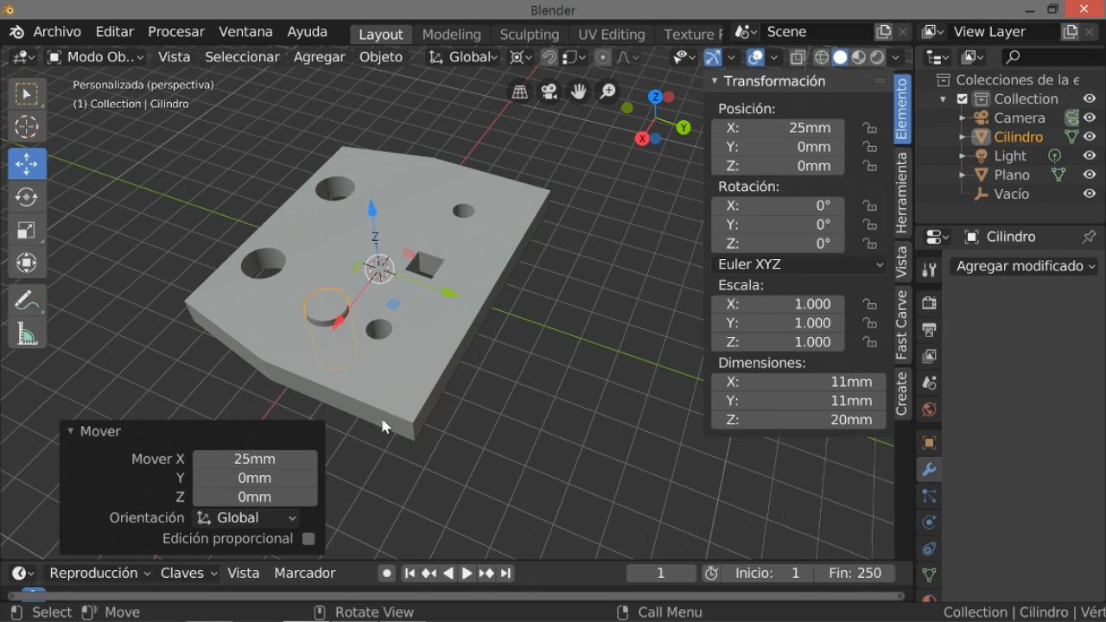
Move the cylinder 15 mm along the Y axis so it sits over the second small hole
{"action": "key", "text": "g"}
{"action": "key", "text": "y"}
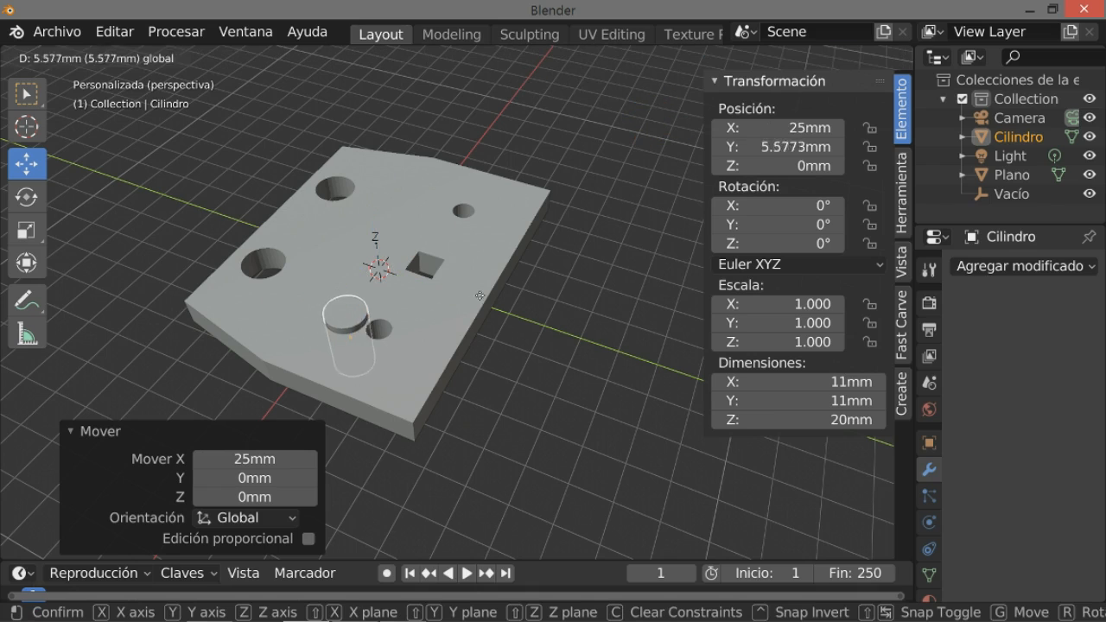
{"action": "left_click", "coordinate": [497, 305]}
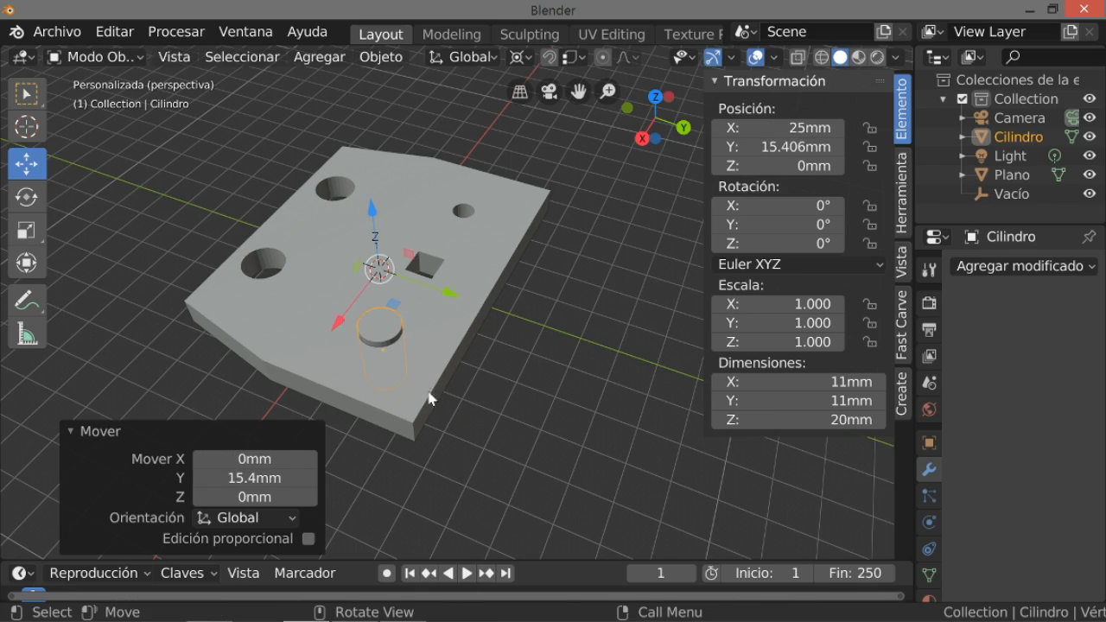
{"action": "left_click", "coordinate": [292, 480]}
{"action": "left_click_drag", "start_coordinate": [292, 479], "coordinate": [216, 478]}
{"action": "key", "text": "BackSpace"}
{"action": "key", "text": "Return"}
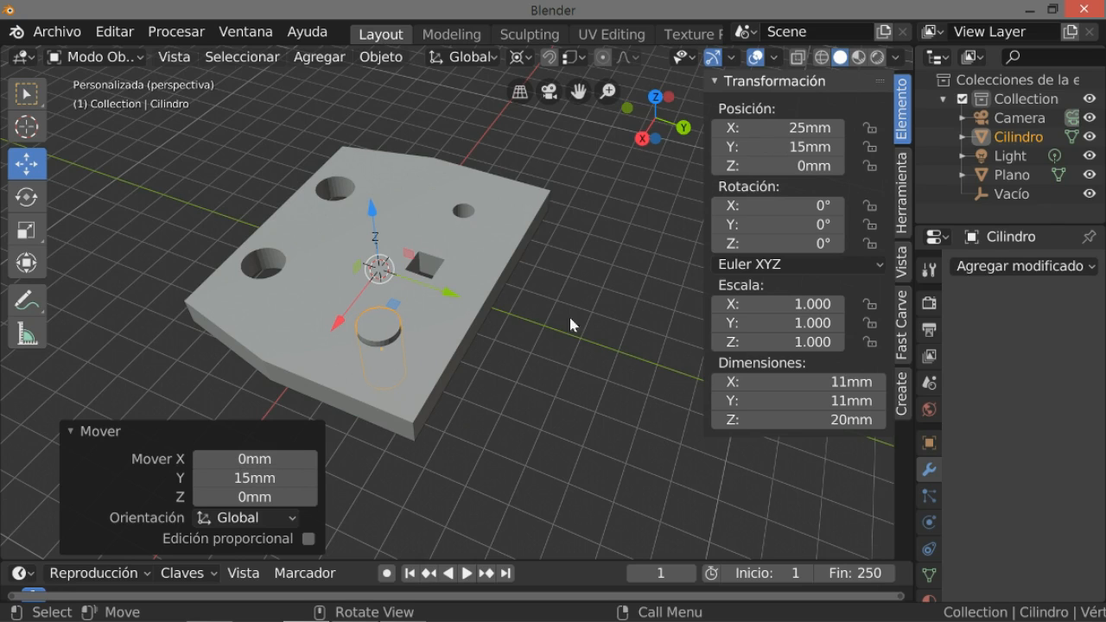
Turn on X-ray display and check from the top view how the cylinder lines up with the small hole
{"action": "left_click", "coordinate": [797, 56]}
{"action": "mouse_move", "coordinate": [598, 300]}
{"action": "middle_mouse_down"}
{"action": "mouse_move", "coordinate": [630, 215]}
{"action": "mouse_move", "coordinate": [587, 288]}
{"action": "middle_mouse_up"}
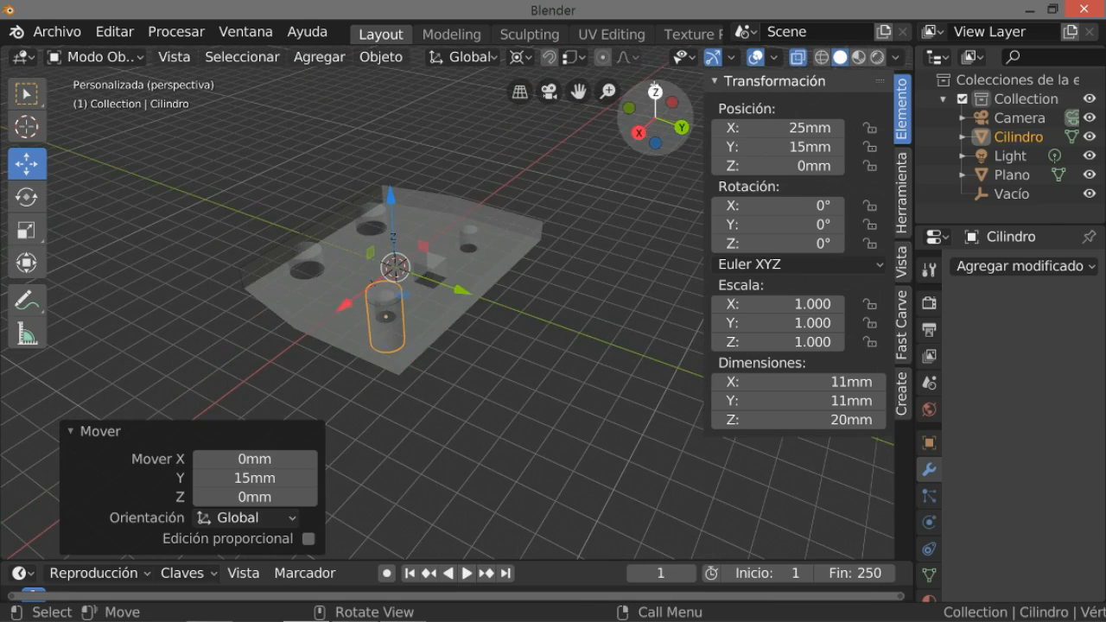
{"action": "left_click", "coordinate": [655, 92]}
{"action": "scroll", "coordinate": [578, 385], "scroll_direction": "up", "scroll_amount": 4}
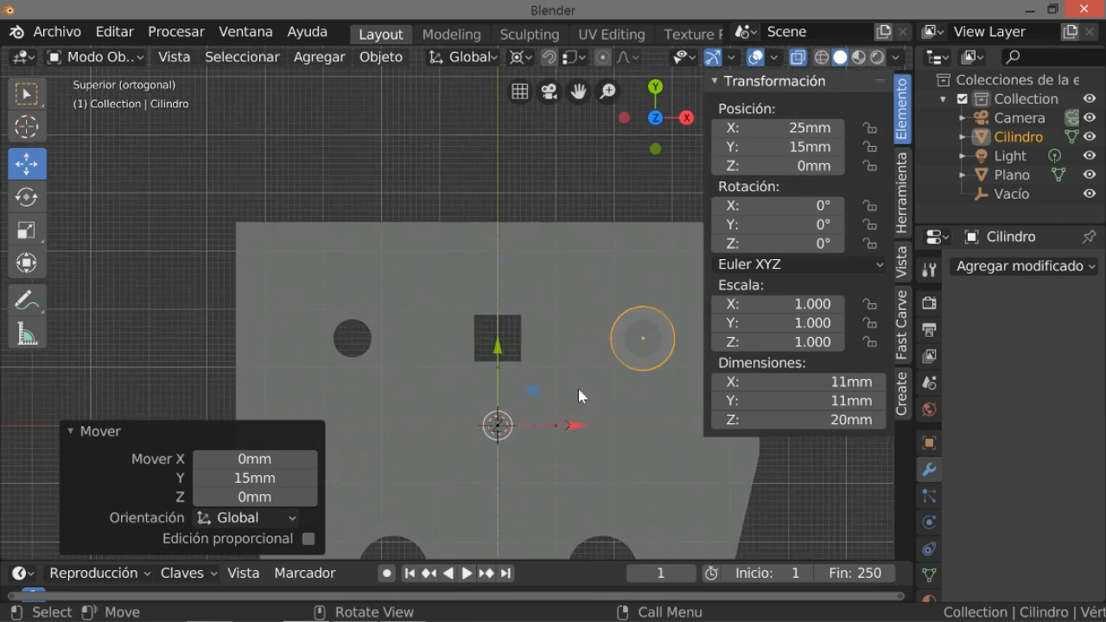
{"action": "scroll", "coordinate": [536, 339], "scroll_direction": "down", "scroll_amount": 1}
{"action": "left_click", "coordinate": [607, 342]}
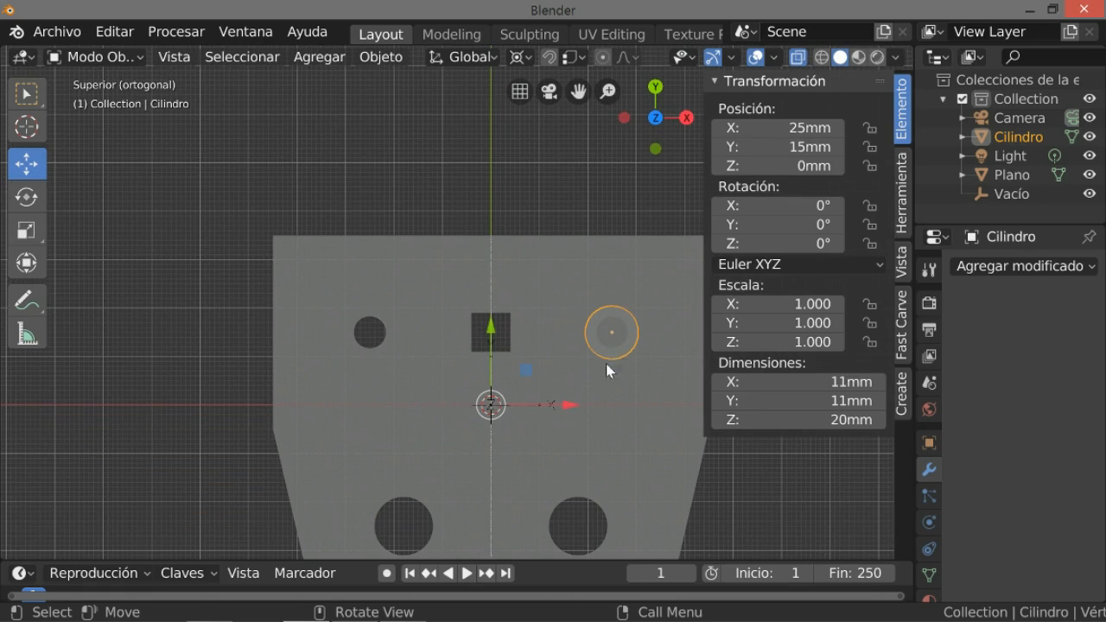
{"action": "left_click", "coordinate": [605, 363]}
{"action": "left_click", "coordinate": [614, 357]}
In the right orthographic view, raise the cylinder 12 mm along the Z axis
{"action": "left_click", "coordinate": [686, 118]}
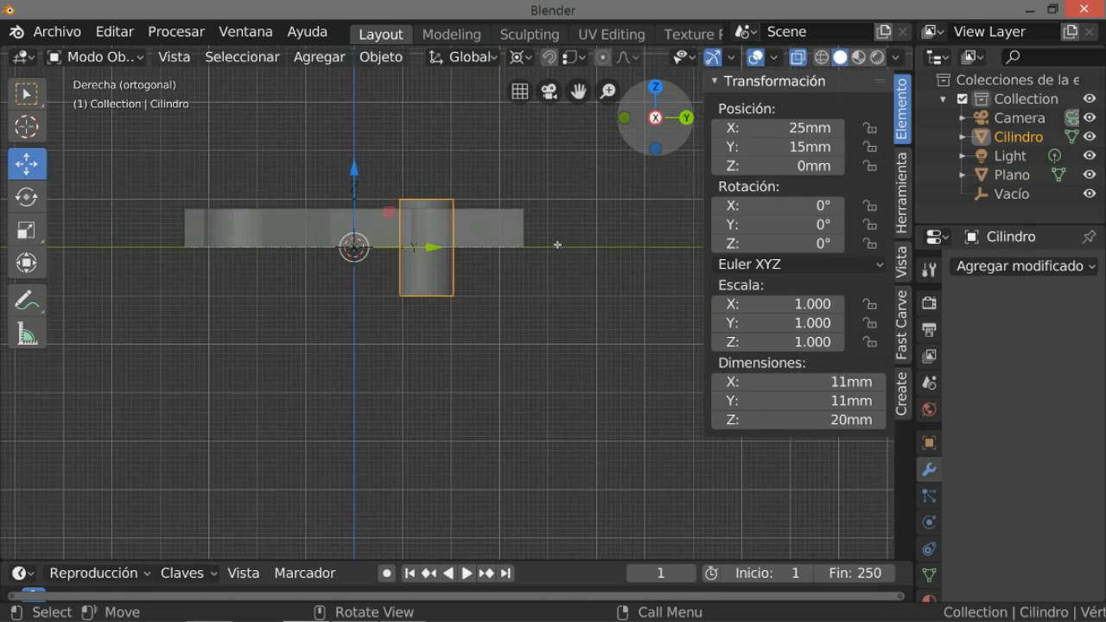
{"action": "scroll", "coordinate": [533, 268], "scroll_direction": "up", "scroll_amount": 2}
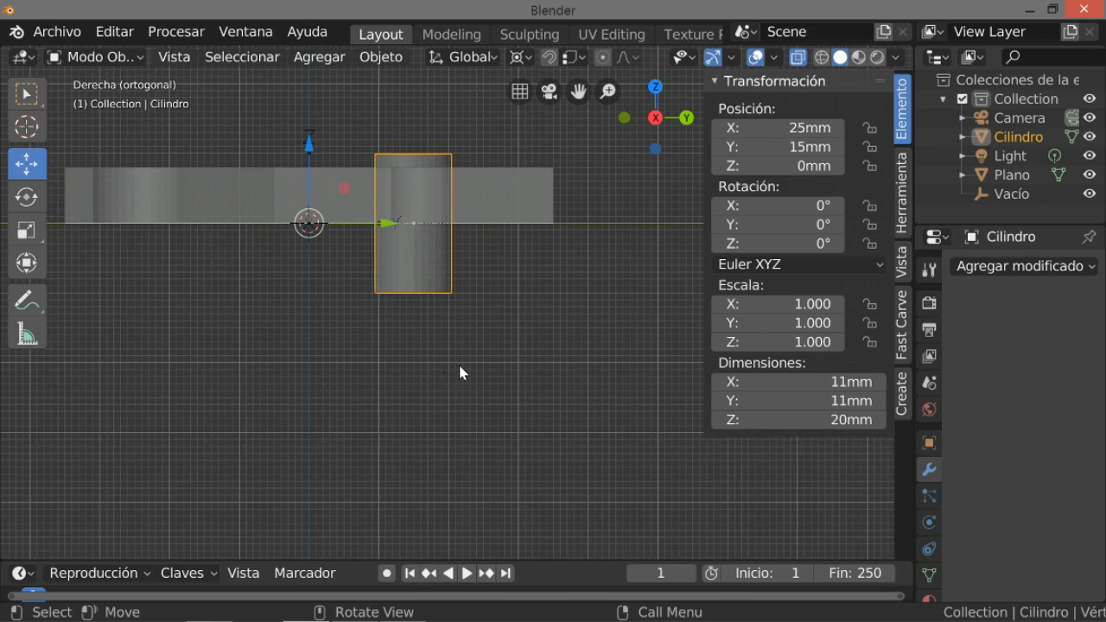
{"action": "scroll", "coordinate": [459, 373], "scroll_direction": "up", "scroll_amount": 1}
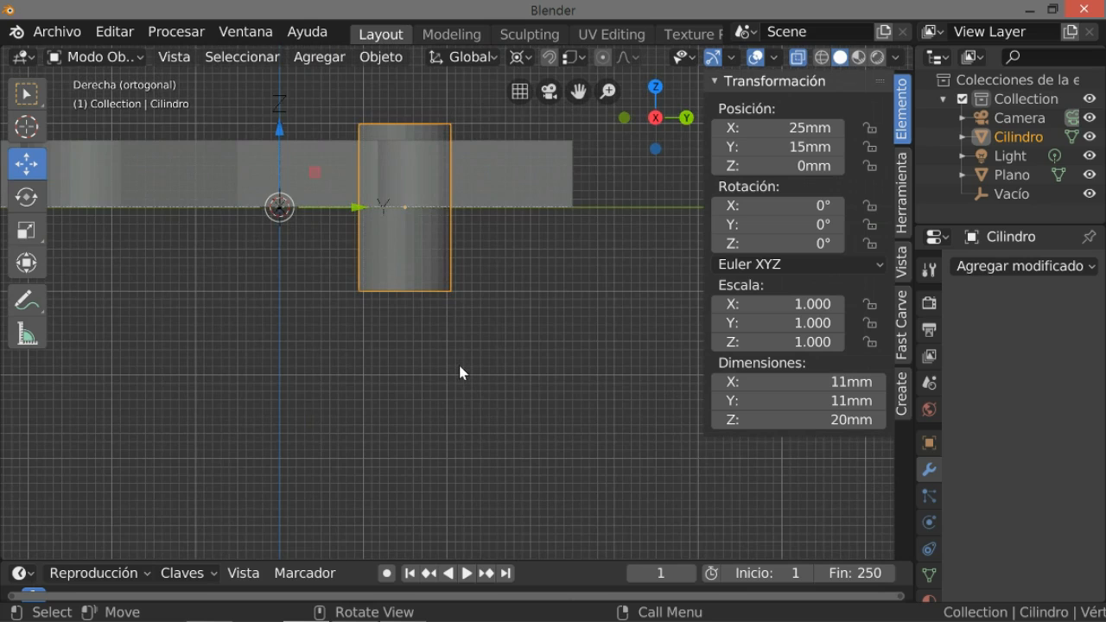
{"action": "scroll", "coordinate": [459, 372], "scroll_direction": "down", "scroll_amount": 1}
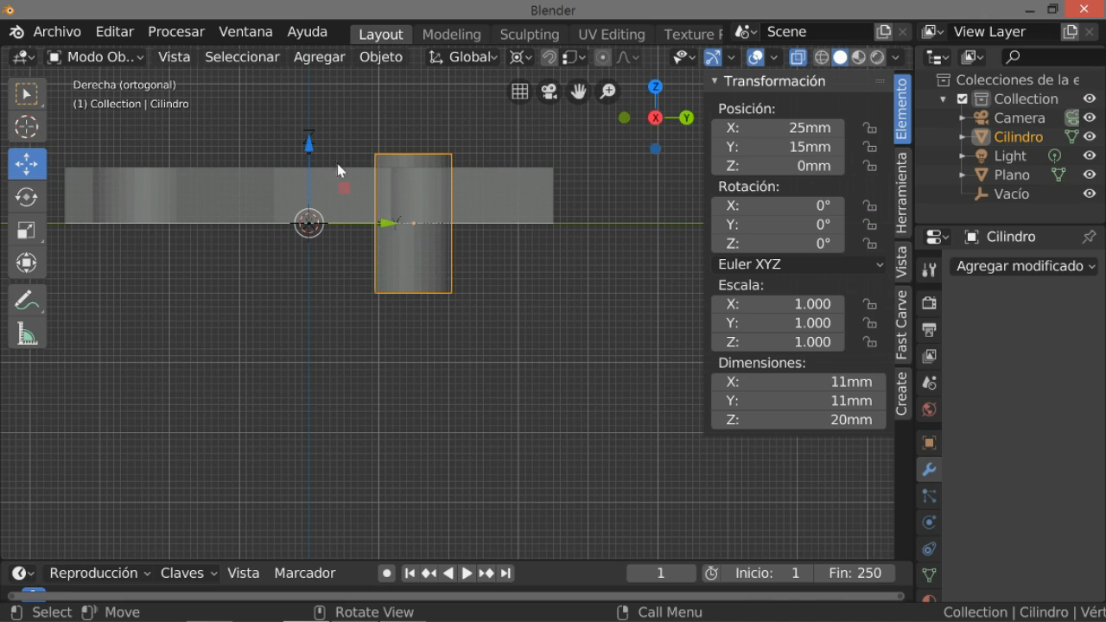
{"action": "left_click_drag", "start_coordinate": [309, 143], "coordinate": [316, 558]}
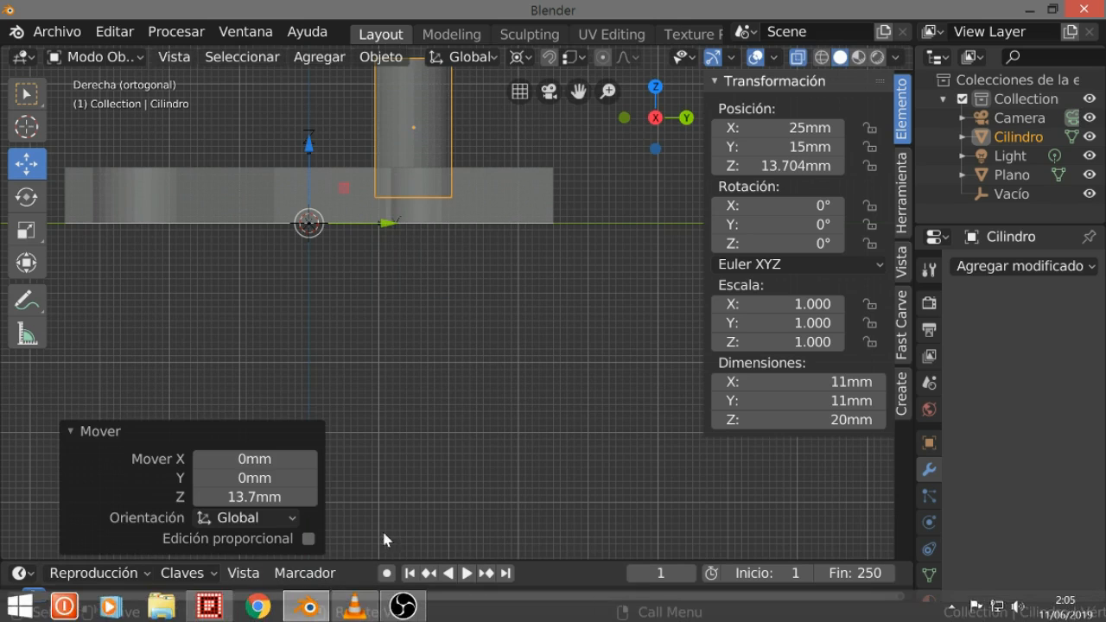
{"action": "left_click", "coordinate": [273, 497]}
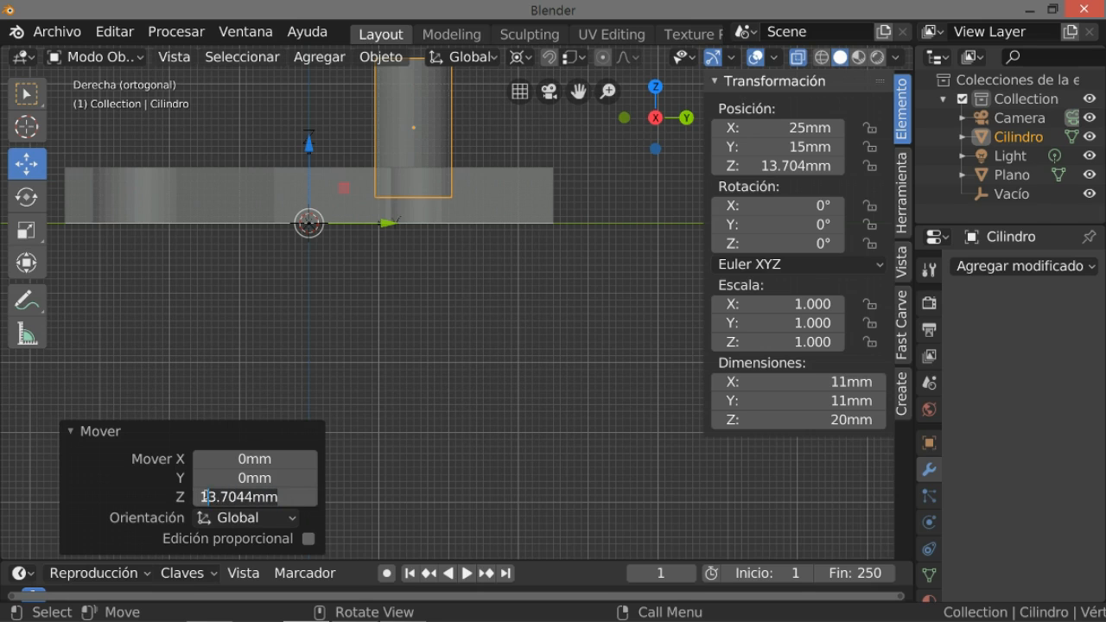
{"action": "type", "text": "12"}
{"action": "key", "text": "Return"}
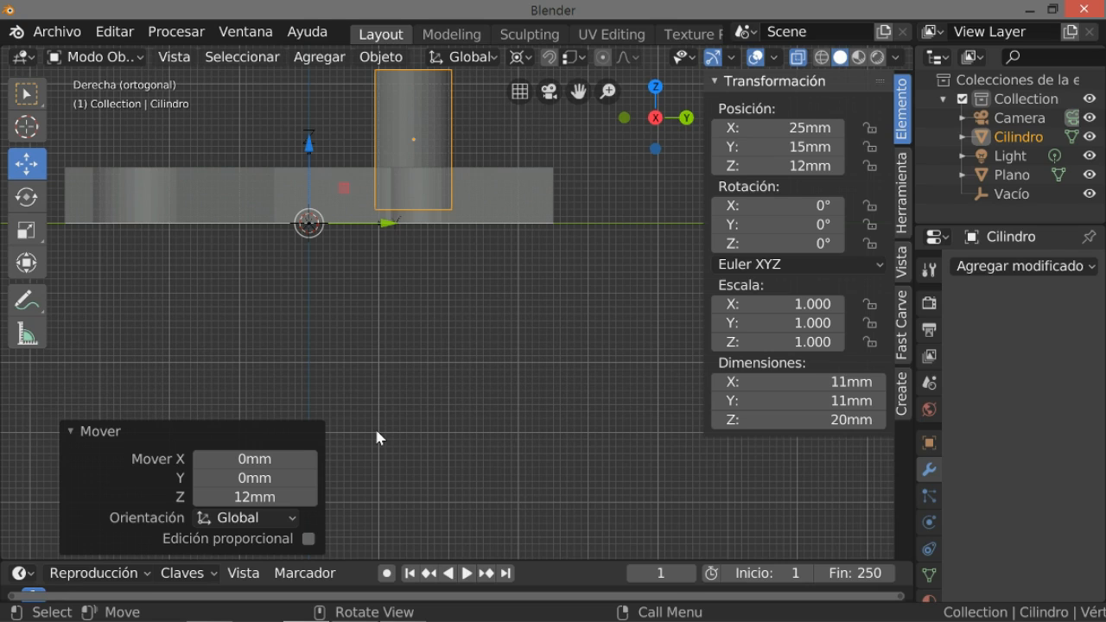
Set the cylinder's Z move distance to 16 mm
{"action": "left_click", "coordinate": [280, 497]}
{"action": "left_click", "coordinate": [208, 497]}
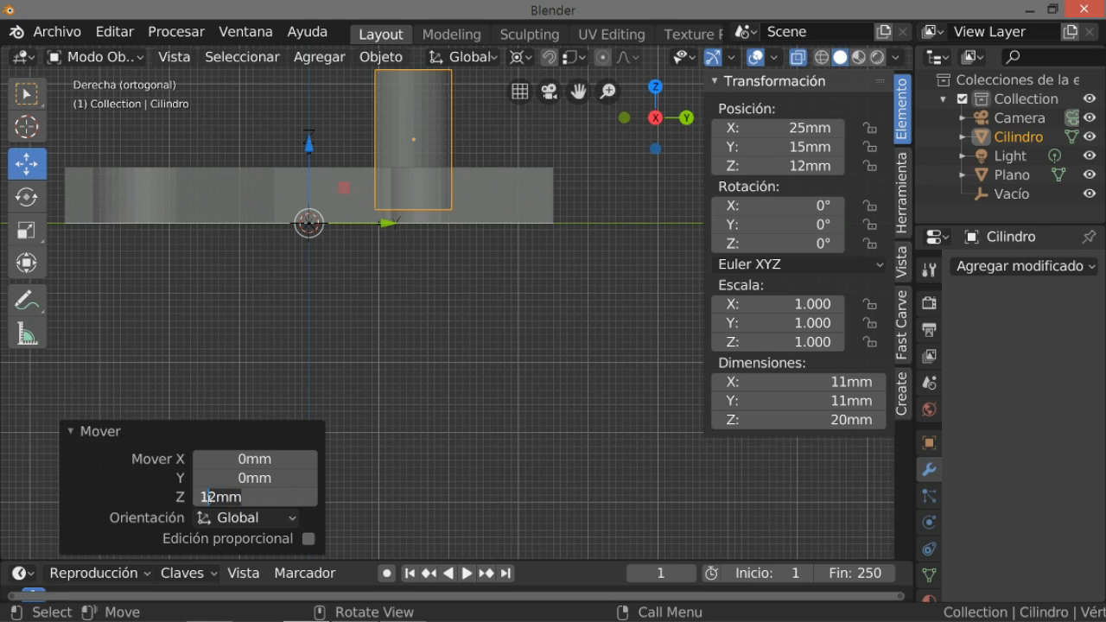
{"action": "type", "text": "6"}
{"action": "key", "text": "Return"}
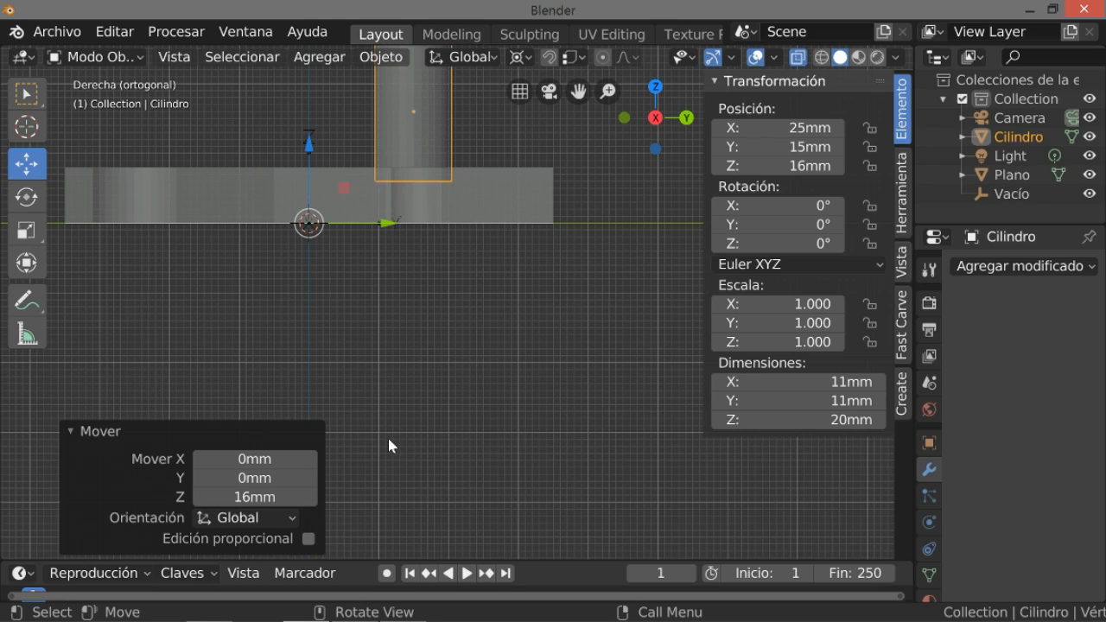
{"action": "left_click", "coordinate": [311, 496]}
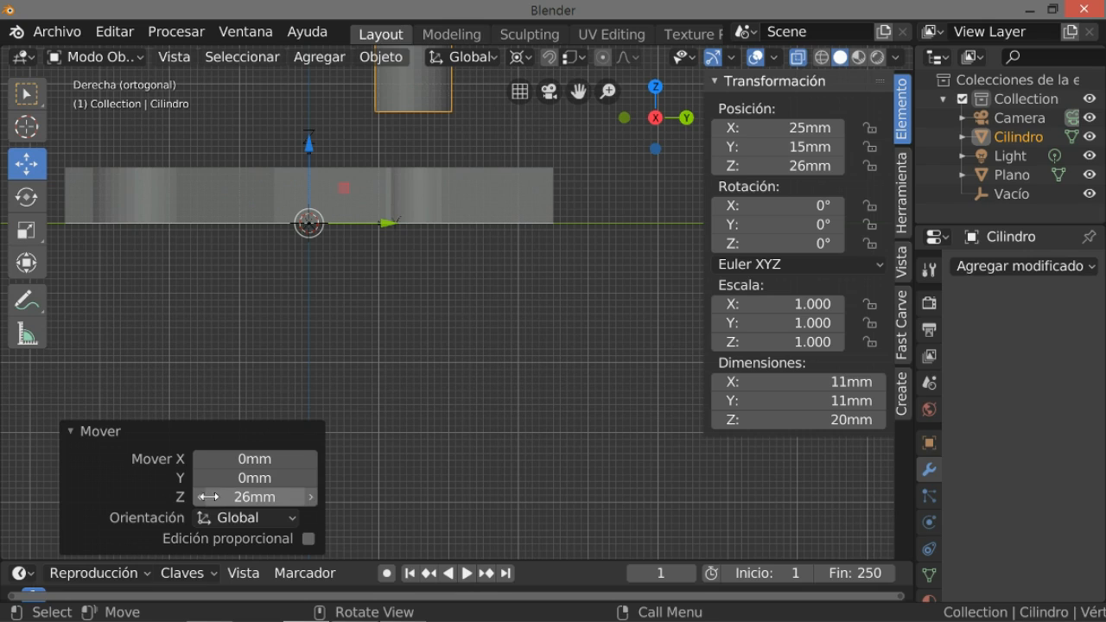
{"action": "left_click", "coordinate": [198, 497]}
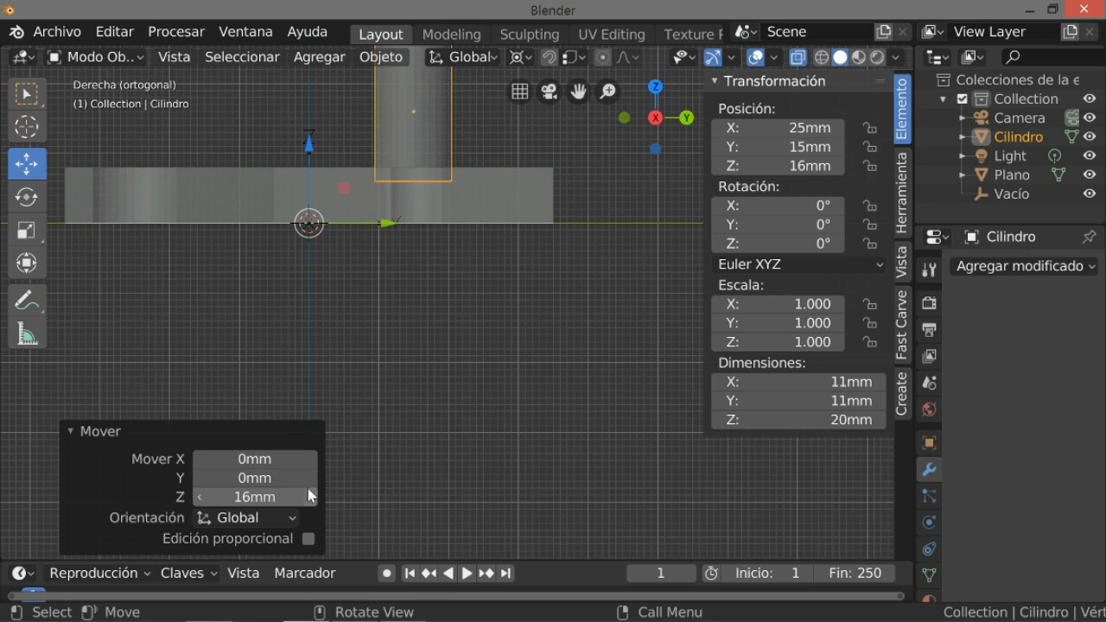
Set the cylinder's Z move distance to 18 mm so its base rests on the plate's upper face
{"action": "left_click", "coordinate": [249, 496]}
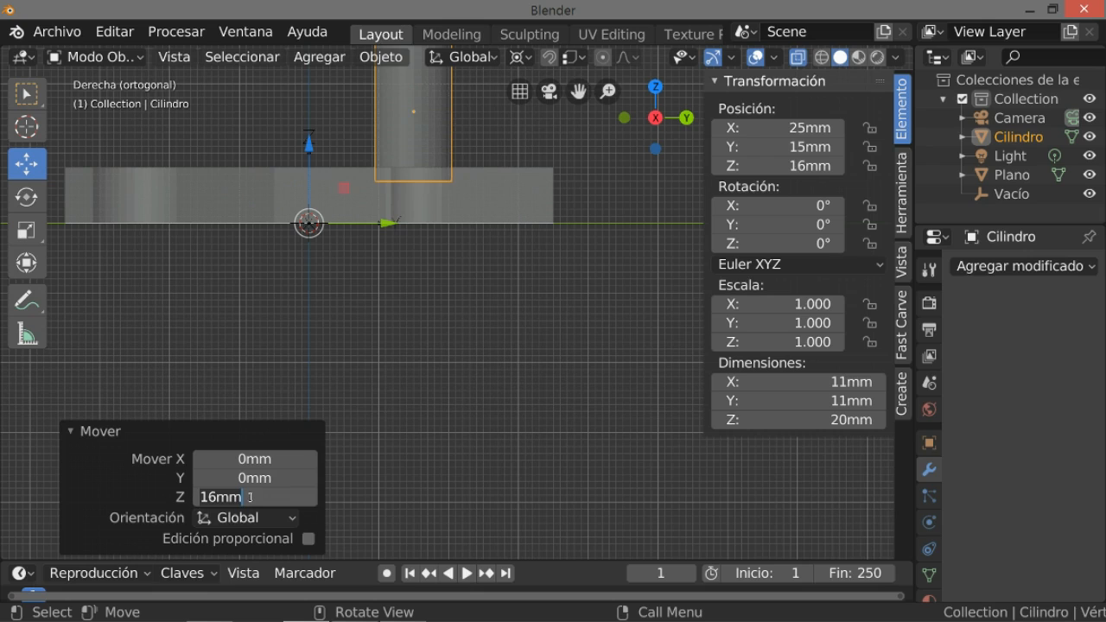
{"action": "type", "text": "1"}
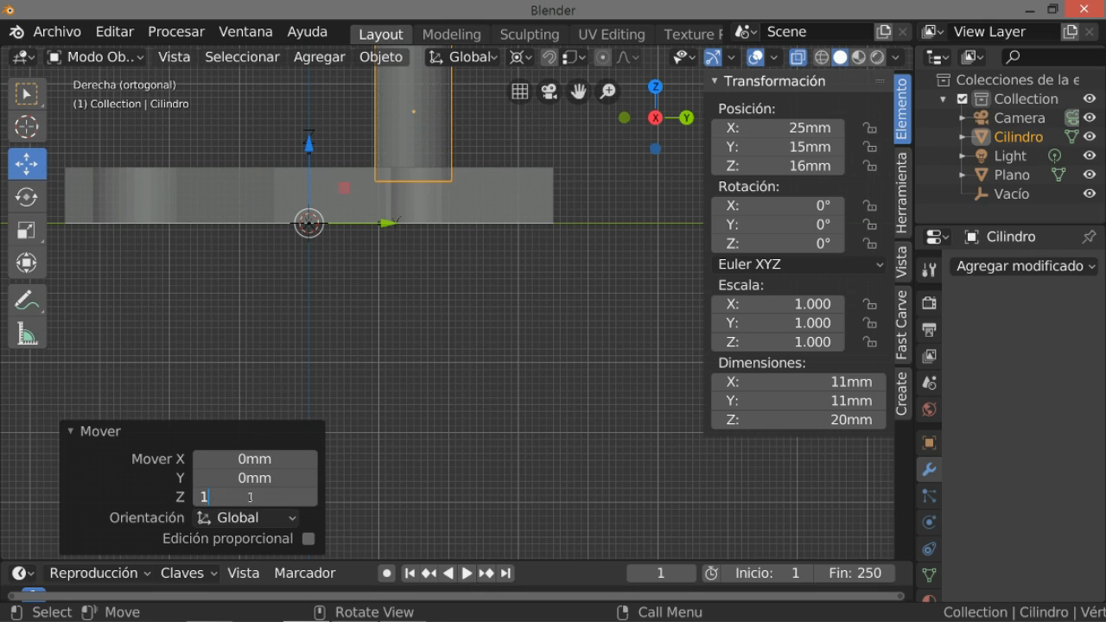
{"action": "type", "text": "8"}
{"action": "key", "text": "Return"}
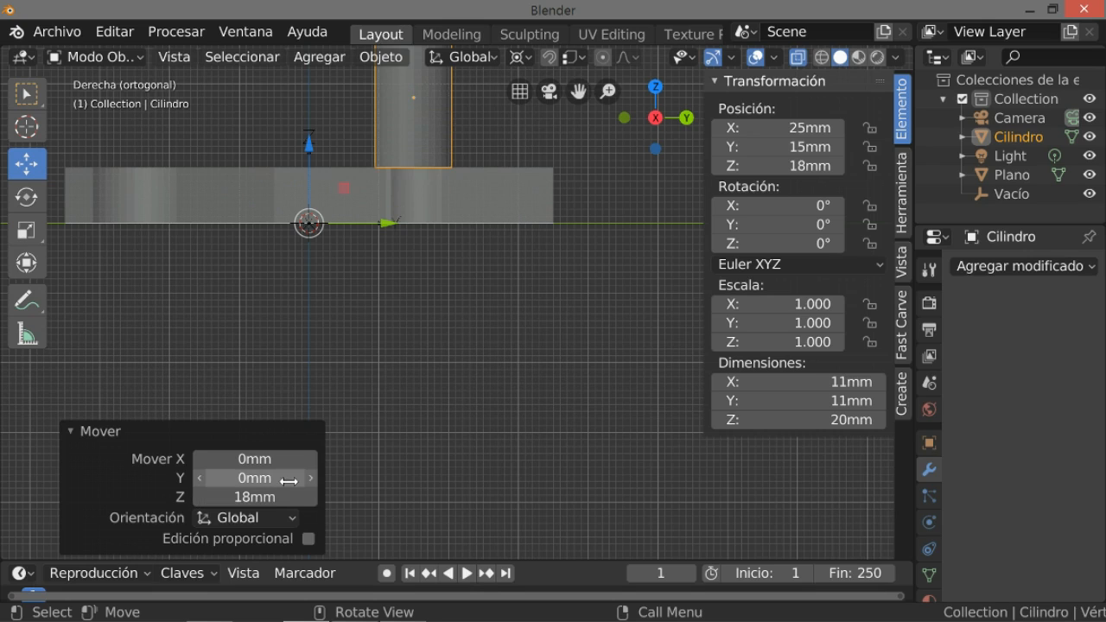
{"action": "scroll", "coordinate": [505, 299], "scroll_direction": "up", "scroll_amount": 2}
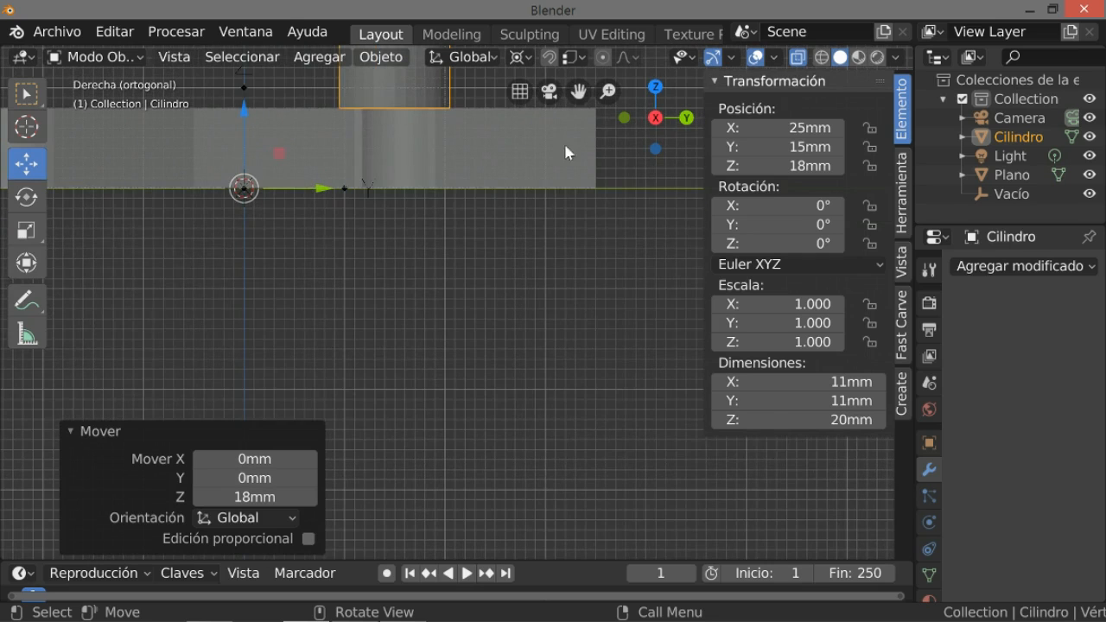
{"action": "left_click_drag", "start_coordinate": [578, 91], "coordinate": [534, 175]}
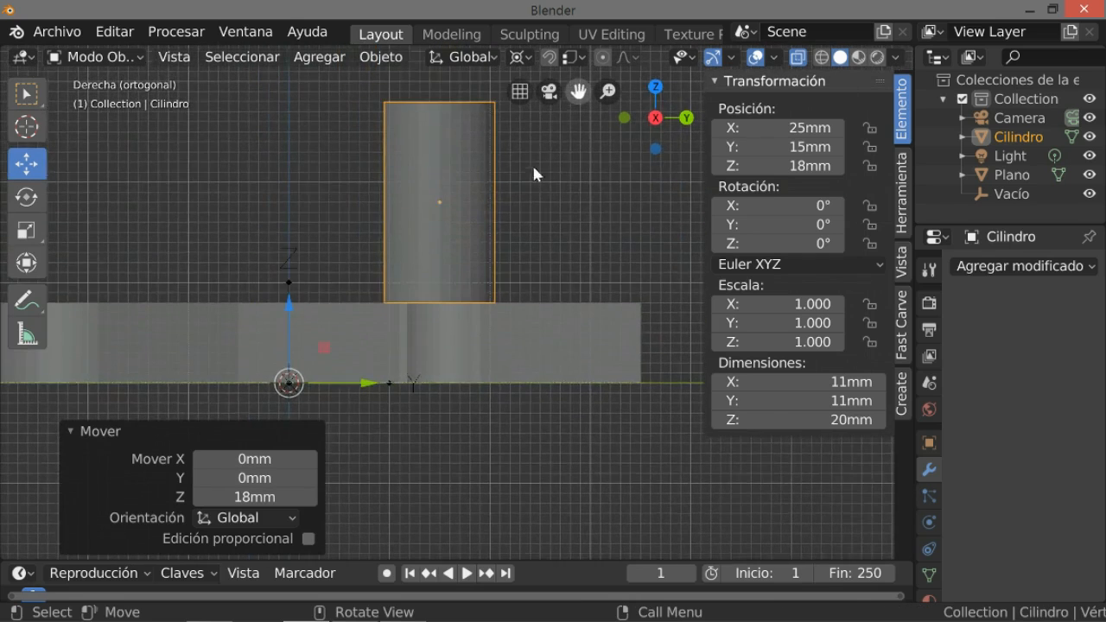
{"action": "scroll", "coordinate": [533, 254], "scroll_direction": "up", "scroll_amount": 3}
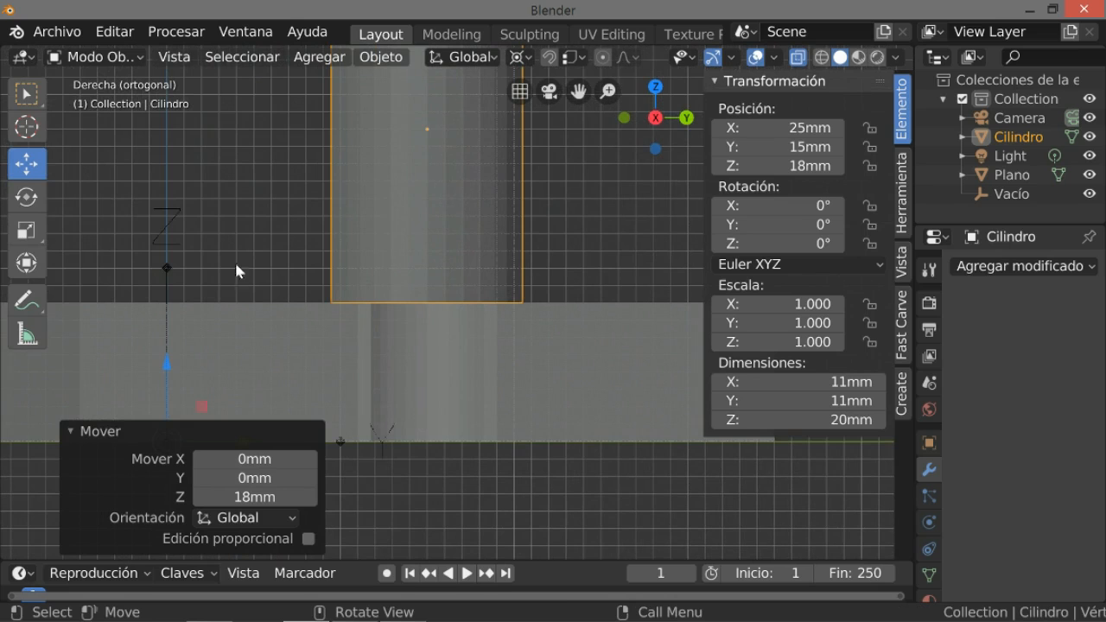
{"action": "scroll", "coordinate": [139, 247], "scroll_direction": "down", "scroll_amount": 6}
{"action": "scroll", "coordinate": [139, 248], "scroll_direction": "up", "scroll_amount": 5}
{"action": "scroll", "coordinate": [138, 248], "scroll_direction": "down", "scroll_amount": 2}
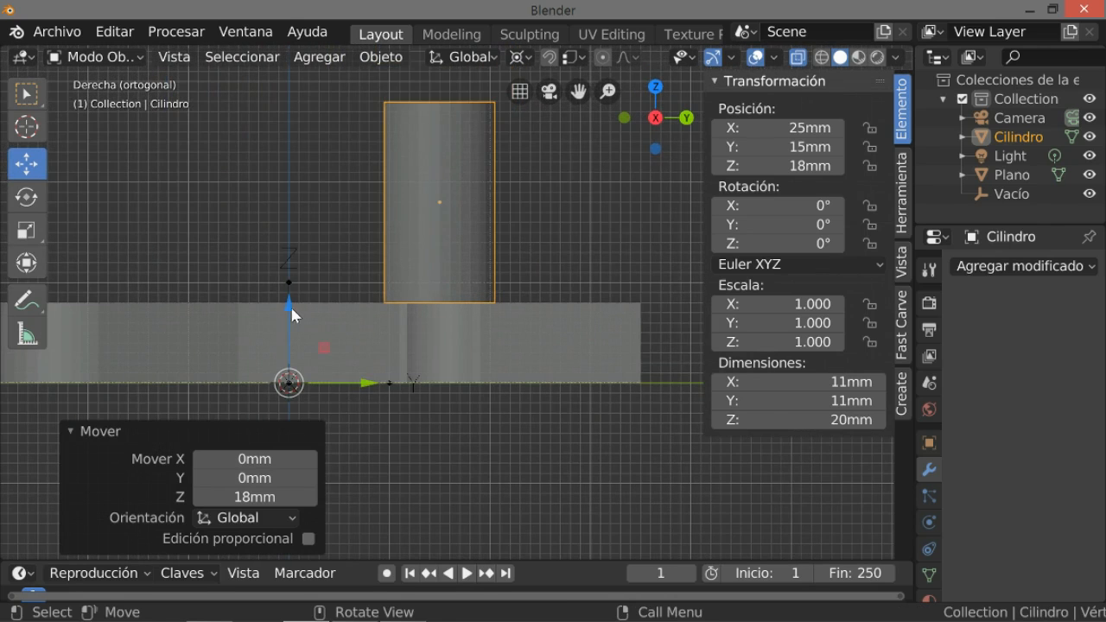
Lower the cylinder 6 mm along the Z axis into the plate
{"action": "left_click_drag", "start_coordinate": [289, 307], "coordinate": [288, 377]}
{"action": "left_click", "coordinate": [259, 496]}
{"action": "left_click", "coordinate": [207, 497]}
{"action": "key", "text": "shift+End"}
{"action": "type", "text": "6"}
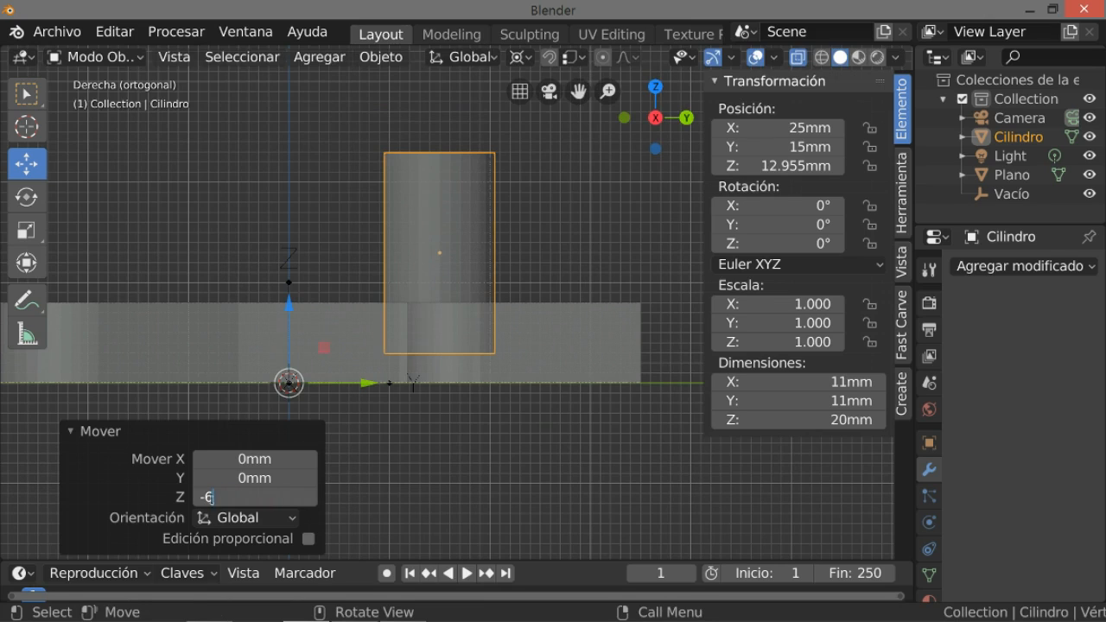
{"action": "key", "text": "Return"}
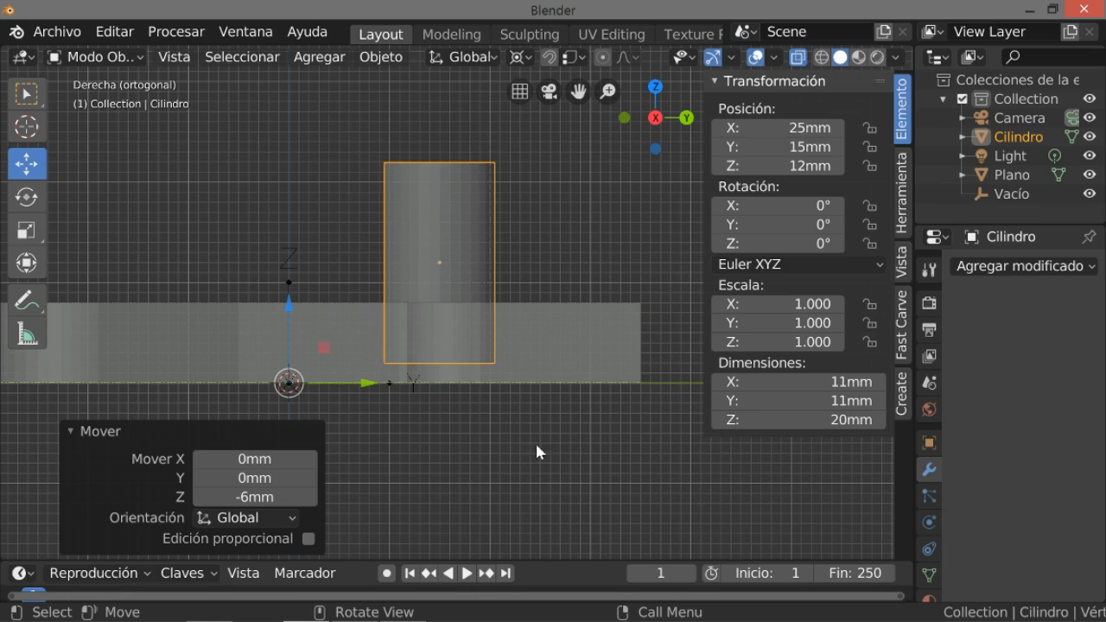
{"action": "middle_click_drag", "start_coordinate": [527, 413], "coordinate": [570, 431]}
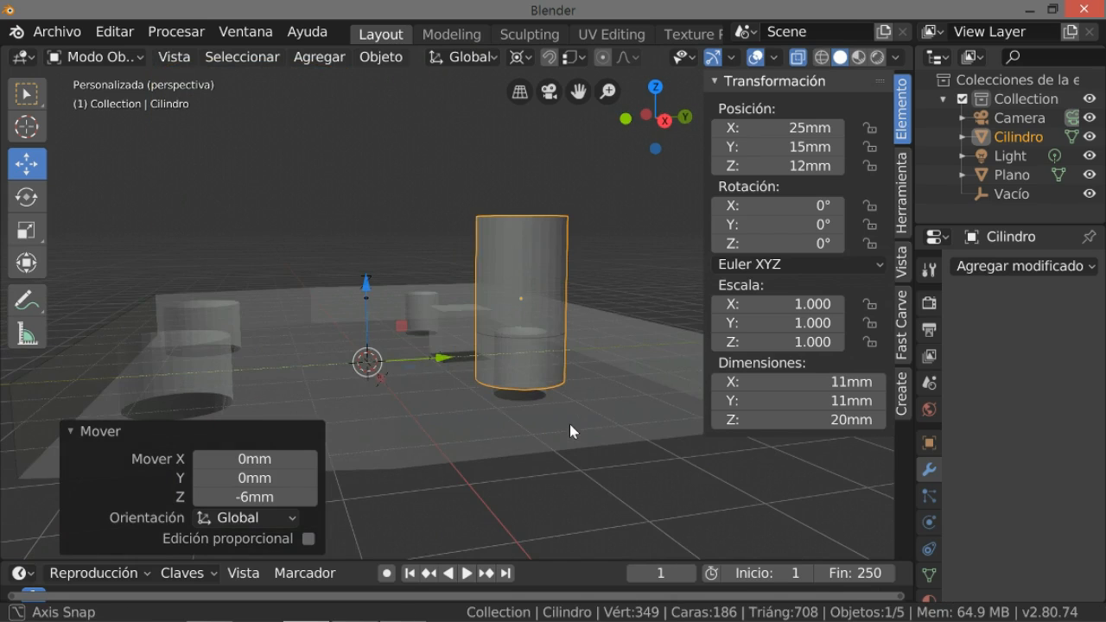
Turn off X-ray display and add a Boolean difference modifier to the plate with the cylinder as its object
{"action": "left_click", "coordinate": [798, 58]}
{"action": "mouse_move", "coordinate": [548, 389]}
{"action": "middle_mouse_down"}
{"action": "mouse_move", "coordinate": [569, 327]}
{"action": "mouse_move", "coordinate": [516, 378]}
{"action": "mouse_move", "coordinate": [525, 400]}
{"action": "mouse_move", "coordinate": [535, 395]}
{"action": "middle_mouse_up"}
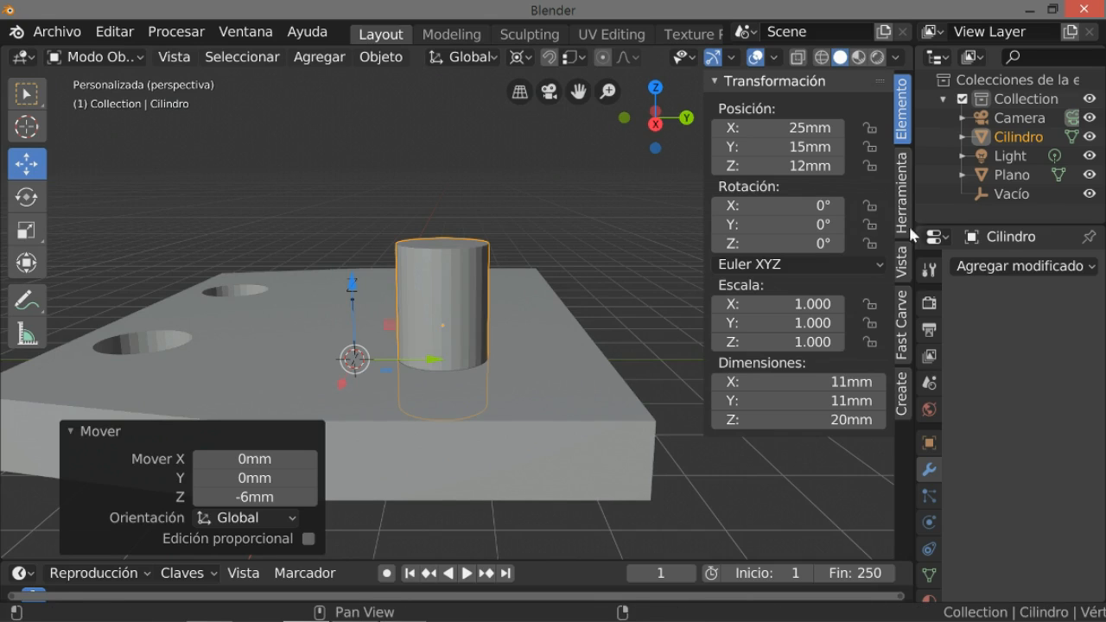
{"action": "left_click", "coordinate": [543, 388]}
{"action": "left_click", "coordinate": [1035, 268]}
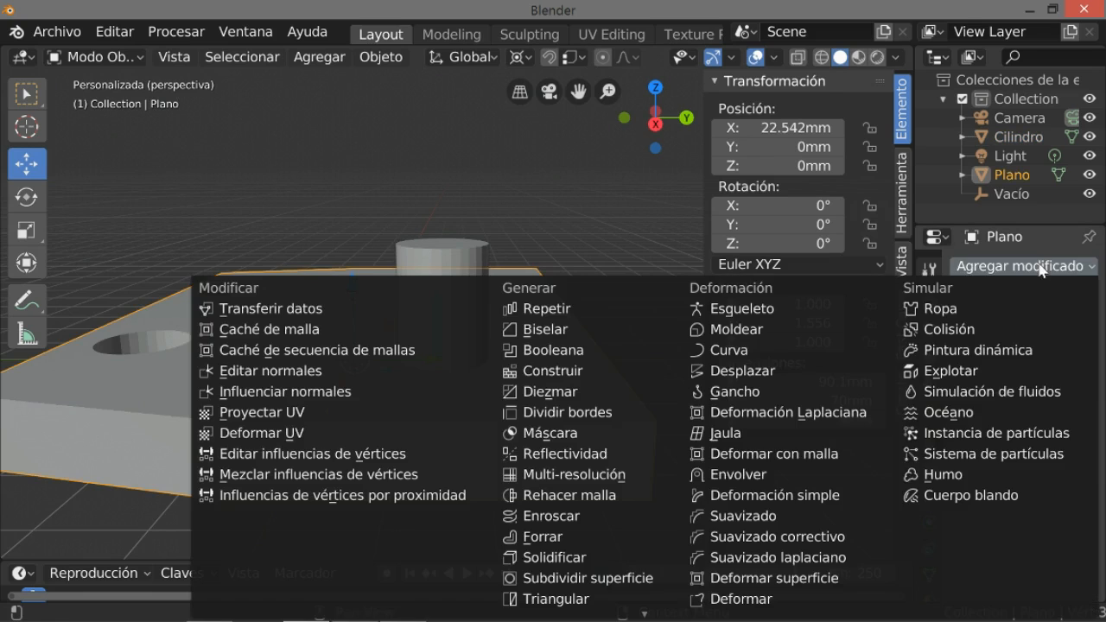
{"action": "left_click", "coordinate": [554, 351]}
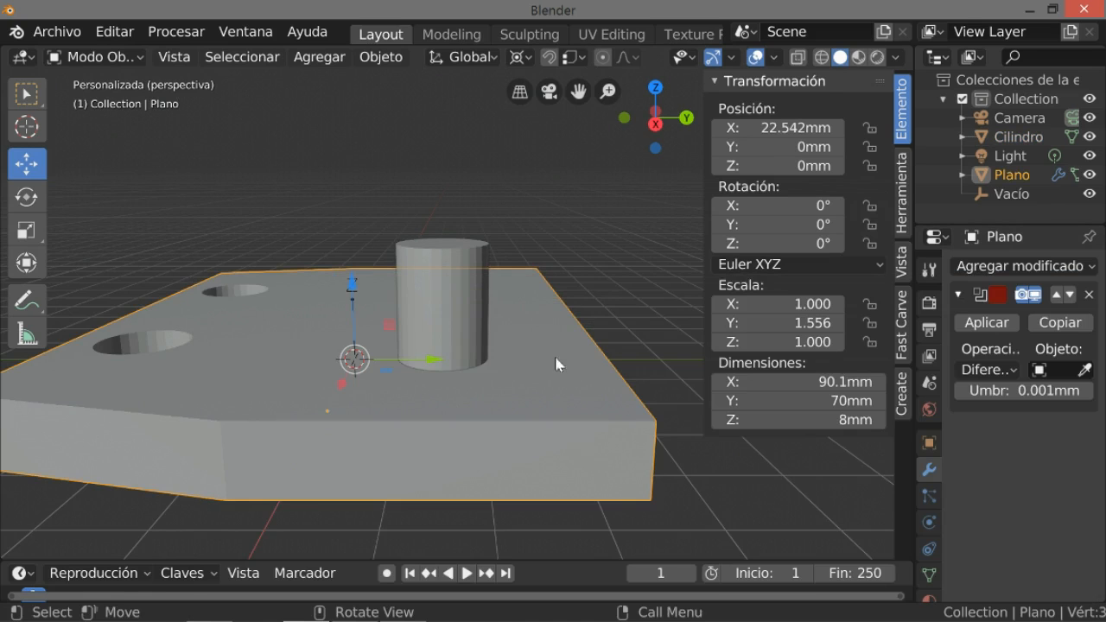
{"action": "left_click", "coordinate": [1082, 369]}
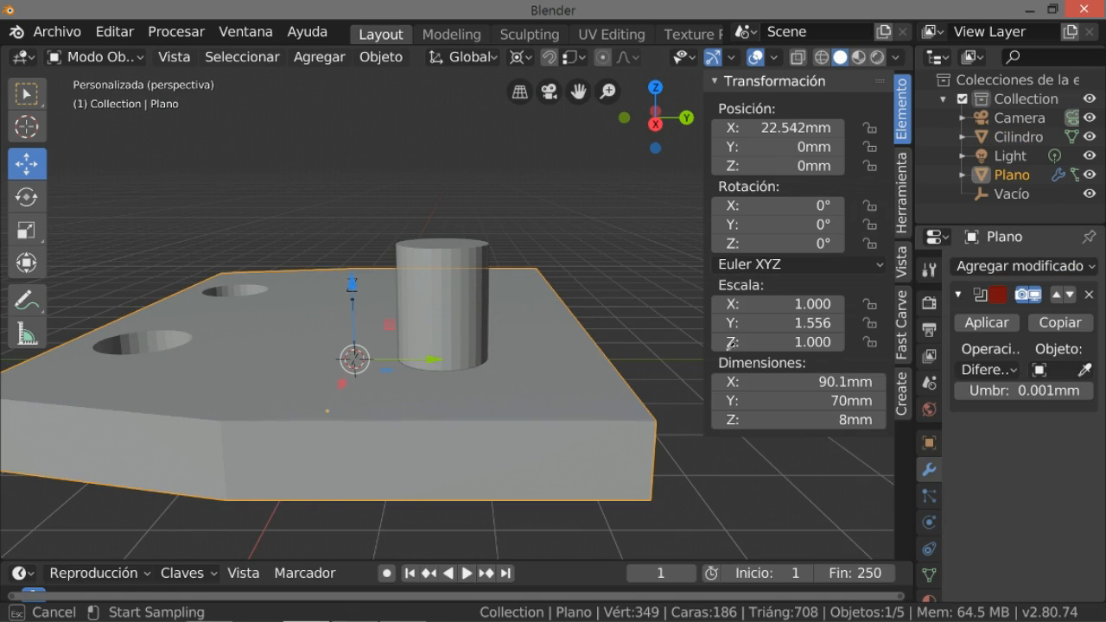
{"action": "left_click", "coordinate": [446, 237]}
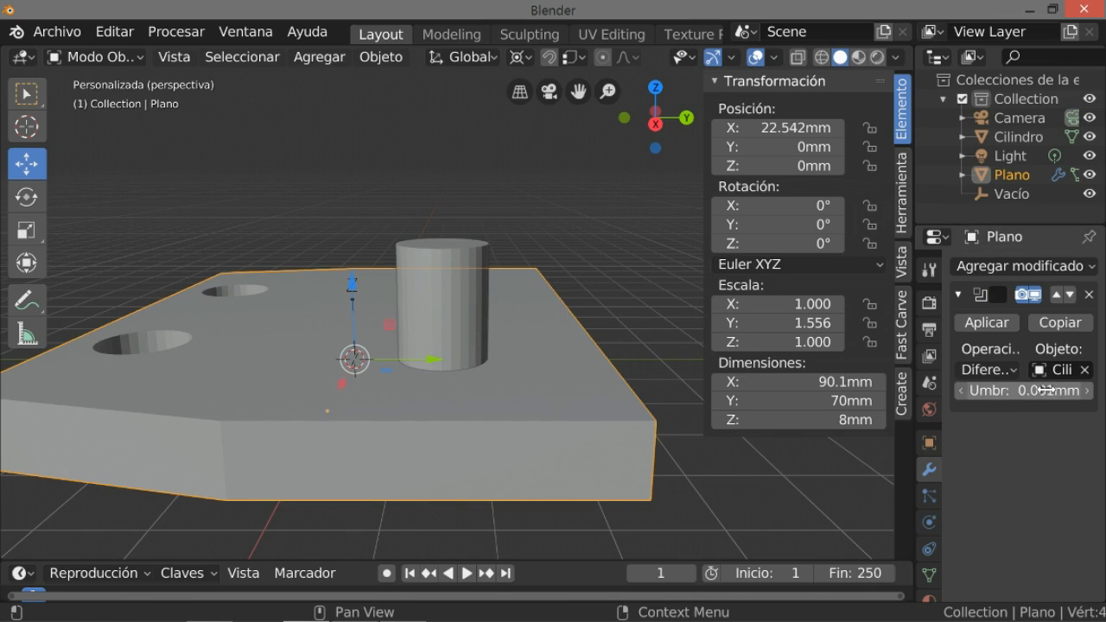
Turn on X-ray display to check the recess and apply the plate's Boolean modifier
{"action": "left_click", "coordinate": [798, 57]}
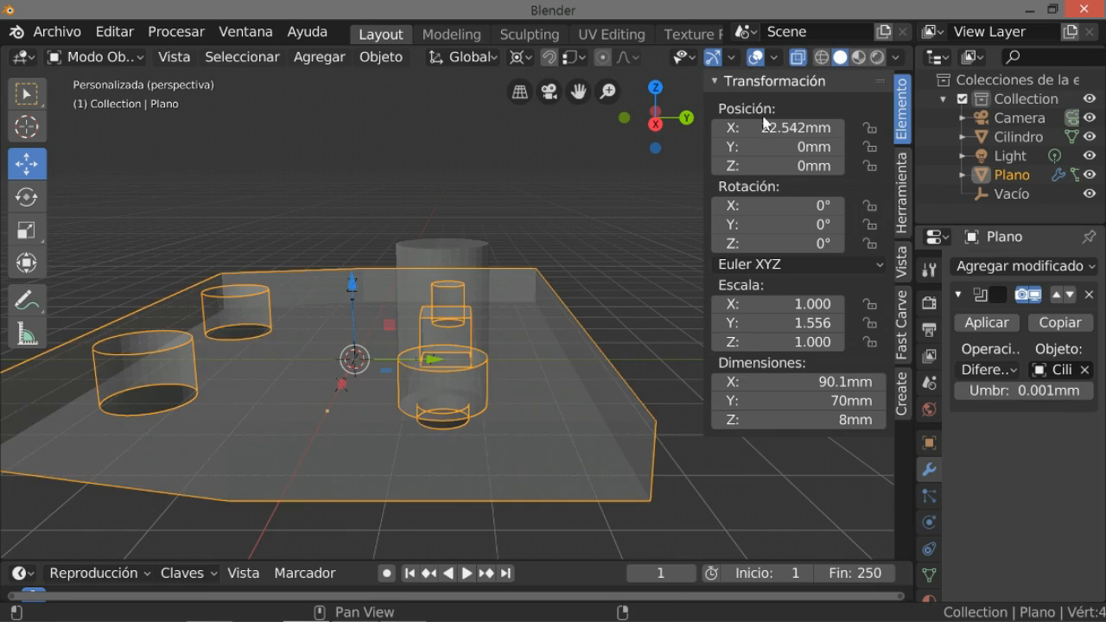
{"action": "mouse_move", "coordinate": [596, 373]}
{"action": "middle_mouse_down"}
{"action": "mouse_move", "coordinate": [621, 328]}
{"action": "mouse_move", "coordinate": [588, 372]}
{"action": "middle_mouse_up"}
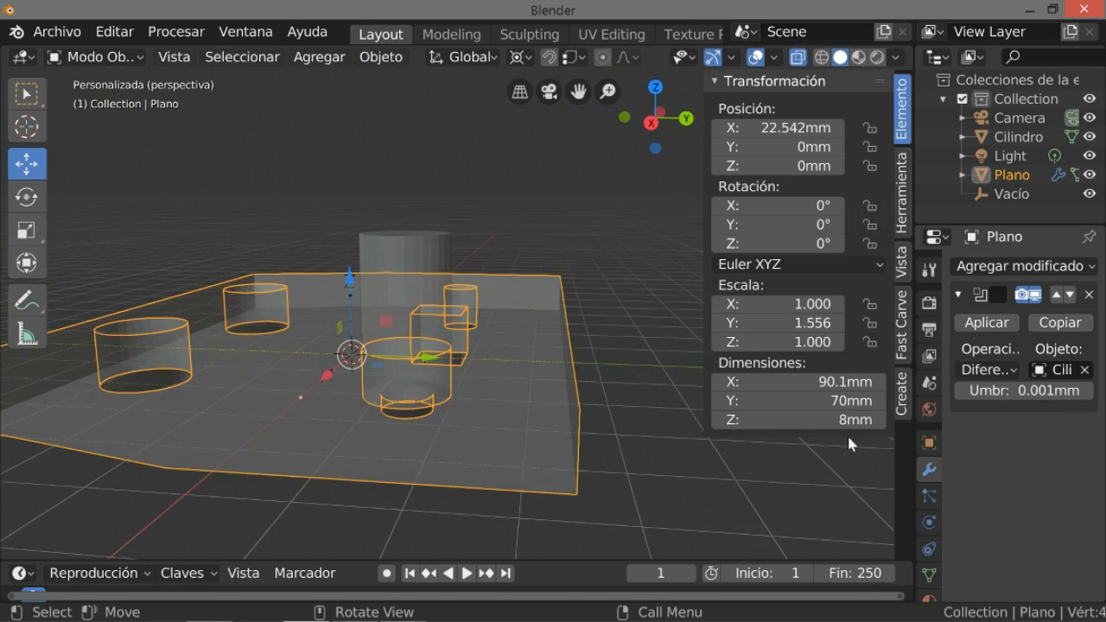
{"action": "left_click", "coordinate": [985, 321]}
Move the cylinder -50 mm along the X axis so it sits over the other small round hole
{"action": "middle_click_drag", "start_coordinate": [584, 390], "coordinate": [523, 412]}
{"action": "left_click", "coordinate": [294, 388]}
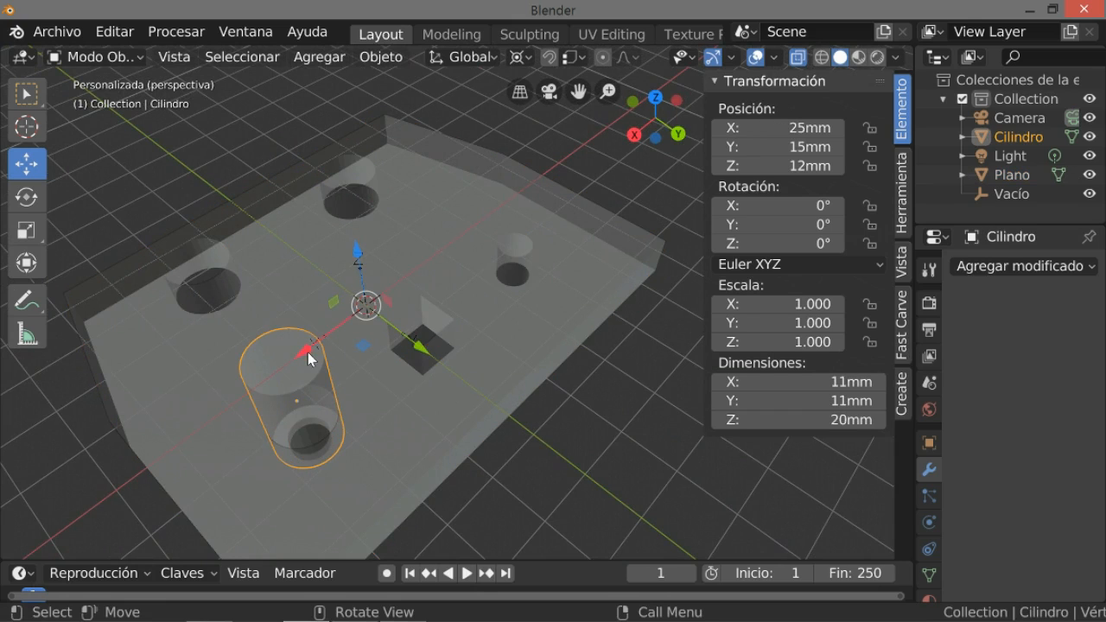
{"action": "left_click_drag", "start_coordinate": [302, 345], "coordinate": [476, 256]}
{"action": "left_click", "coordinate": [253, 459]}
{"action": "key", "text": "Right"}
{"action": "key", "text": "Left"}
{"action": "key", "text": "Left"}
{"action": "key", "text": "Left"}
{"action": "key", "text": "Left"}
{"action": "key", "text": "Left"}
{"action": "key", "text": "Left"}
{"action": "key", "text": "Left"}
{"action": "key", "text": "Left"}
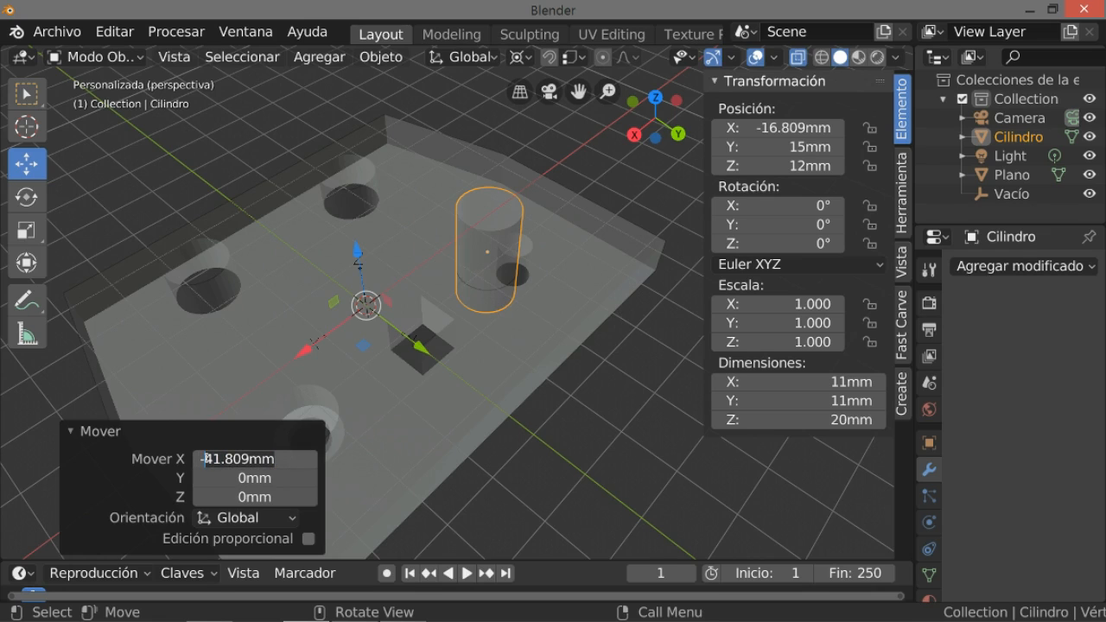
{"action": "key", "text": "BackSpace"}
{"action": "type", "text": "50"}
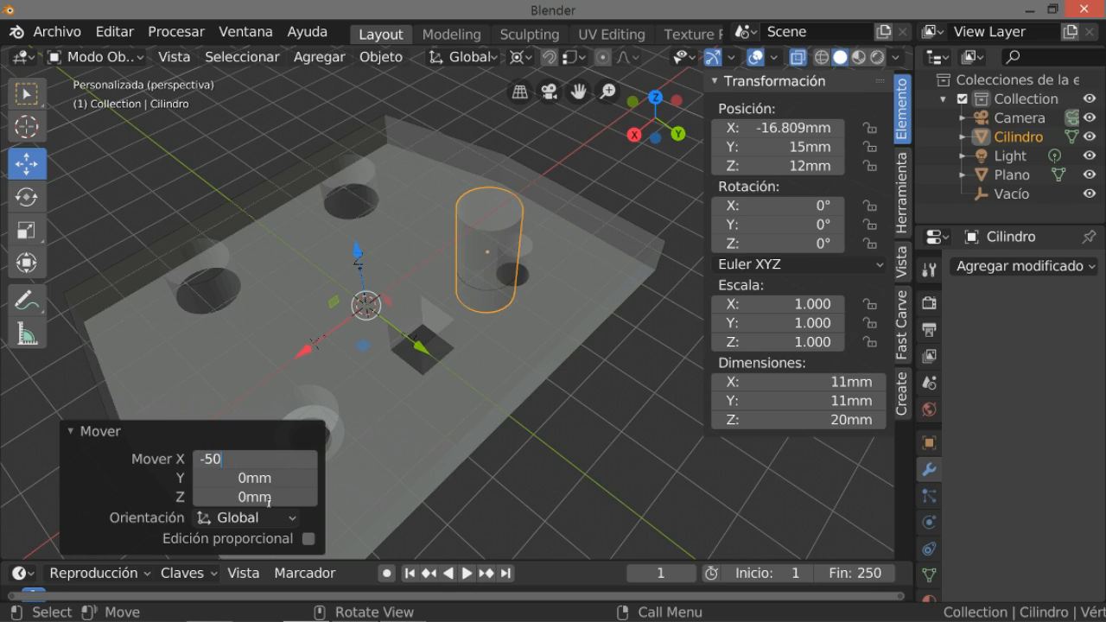
{"action": "key", "text": "Return"}
{"action": "middle_click_drag", "start_coordinate": [499, 418], "coordinate": [441, 393]}
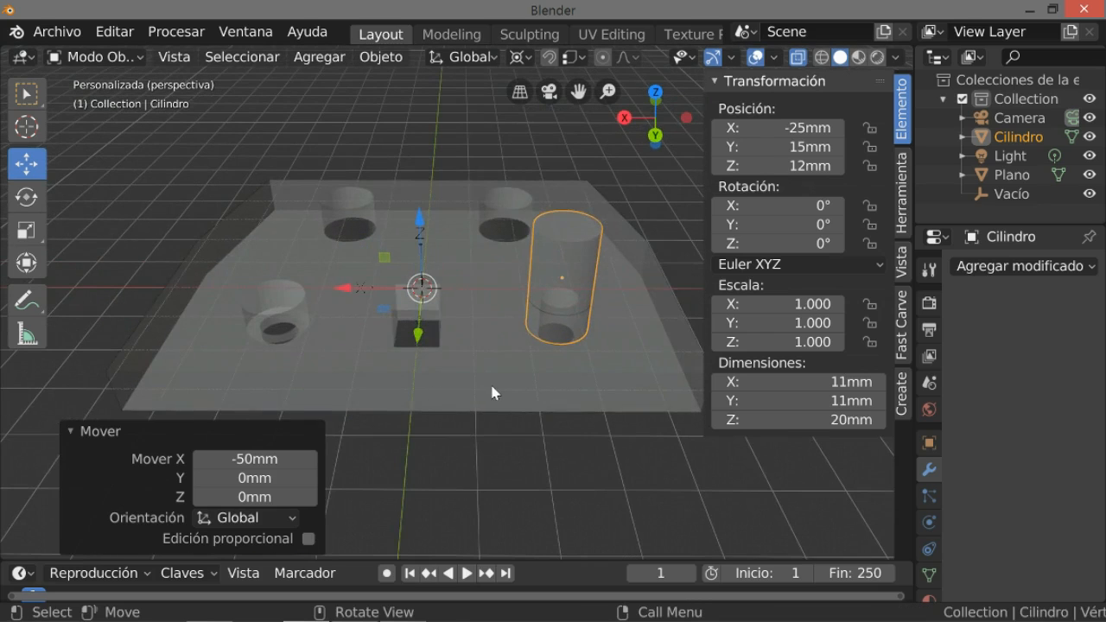
Cut the second recess by adding a Boolean difference modifier to the plate with the cylinder as its object and applying it
{"action": "left_click", "coordinate": [489, 380]}
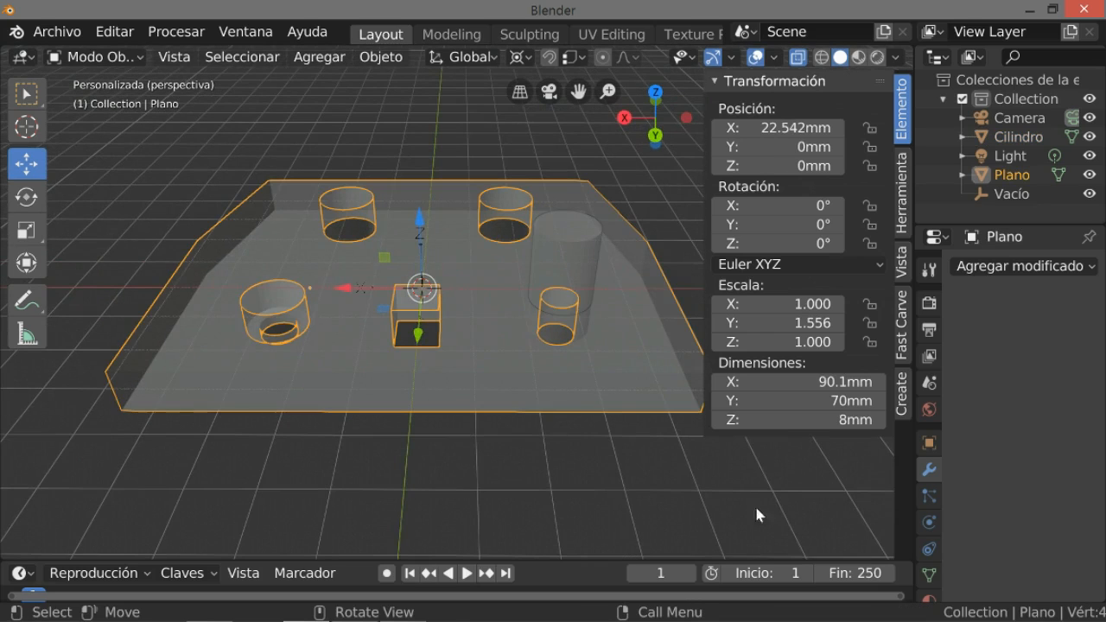
{"action": "left_click", "coordinate": [999, 269]}
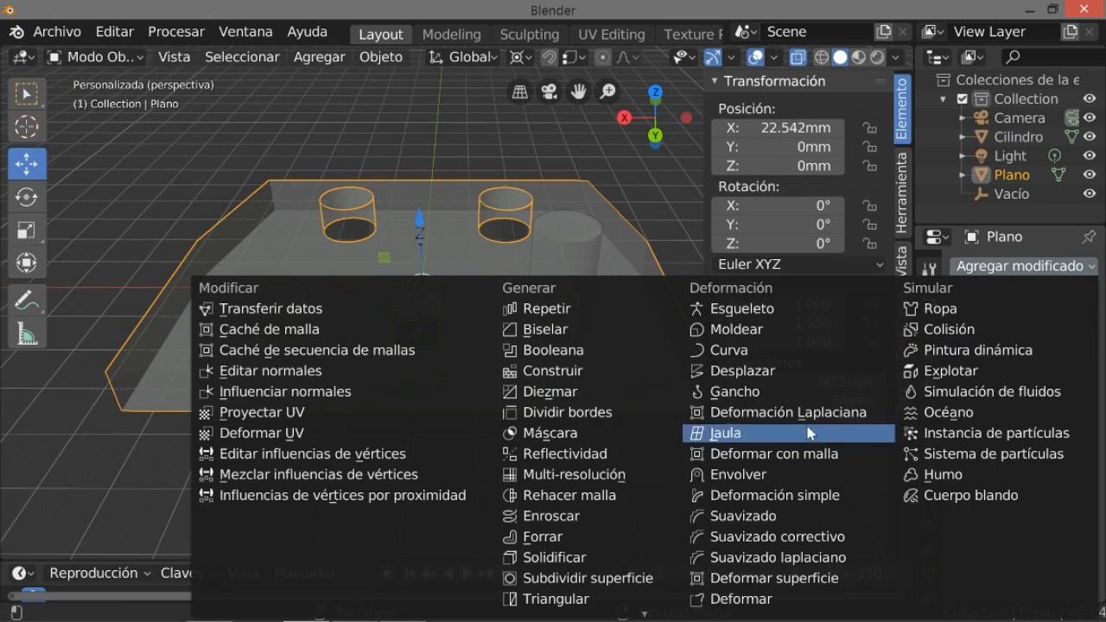
{"action": "left_click", "coordinate": [567, 349]}
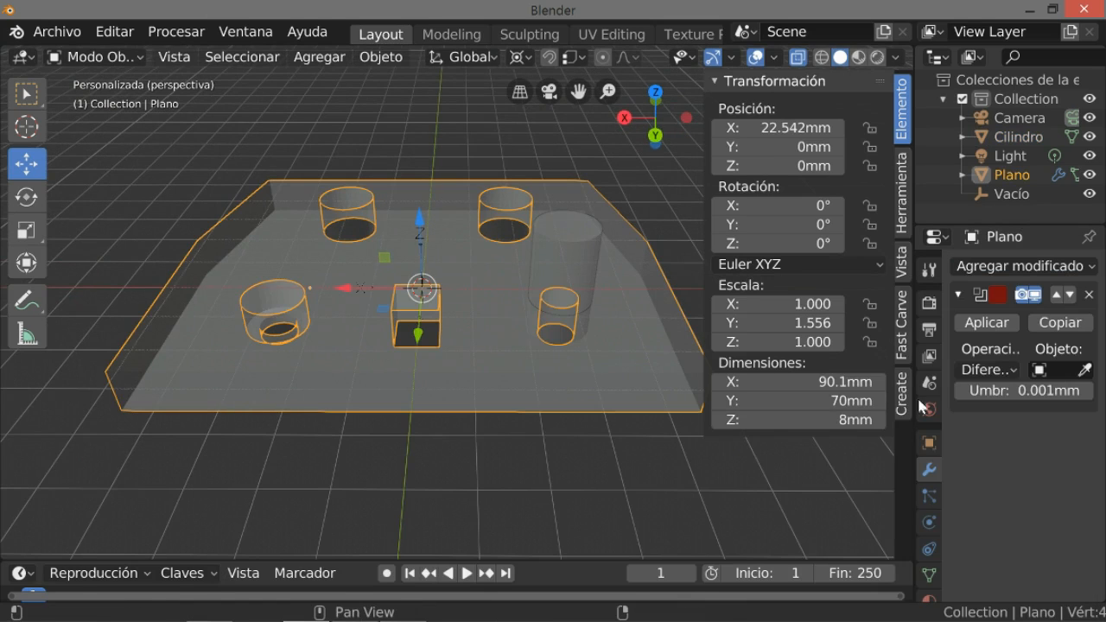
{"action": "left_click", "coordinate": [1084, 370]}
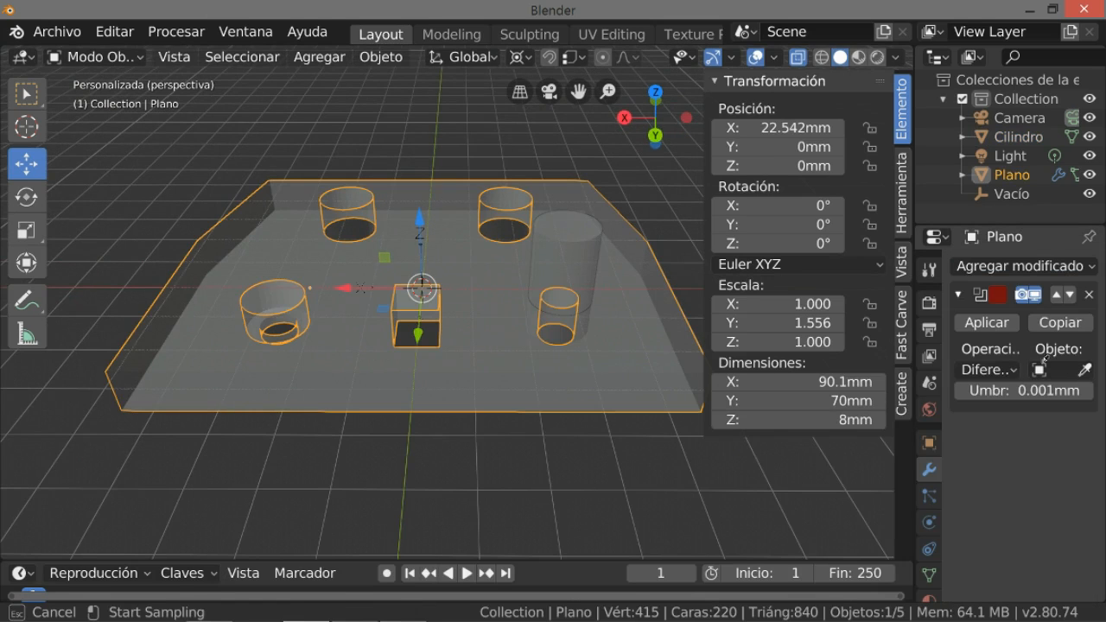
{"action": "left_click", "coordinate": [607, 275]}
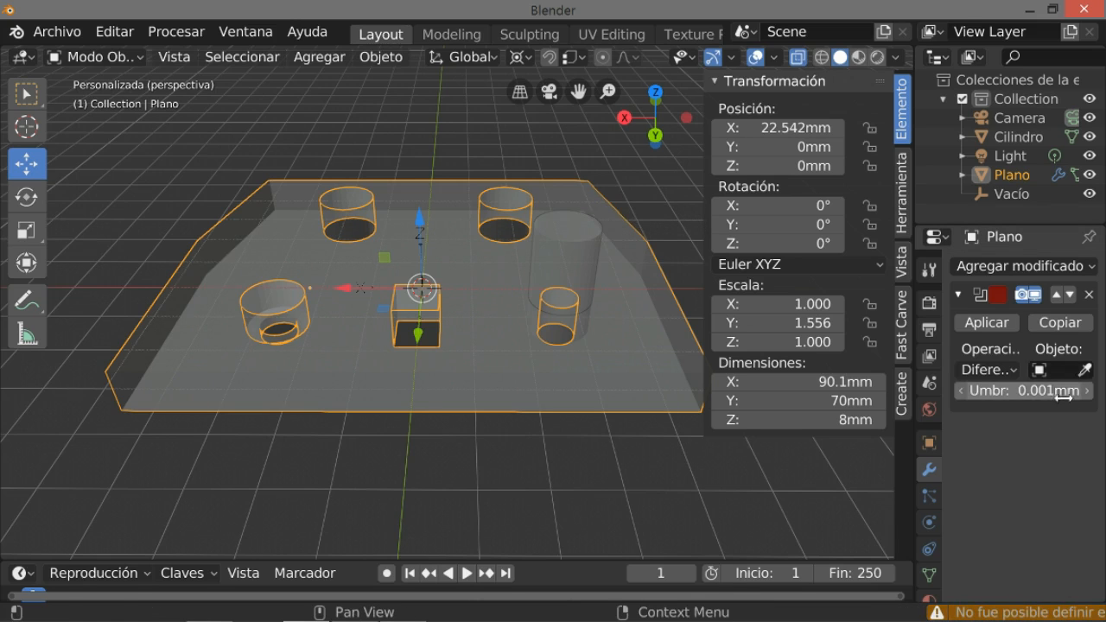
{"action": "middle_click_drag", "start_coordinate": [611, 433], "coordinate": [662, 423]}
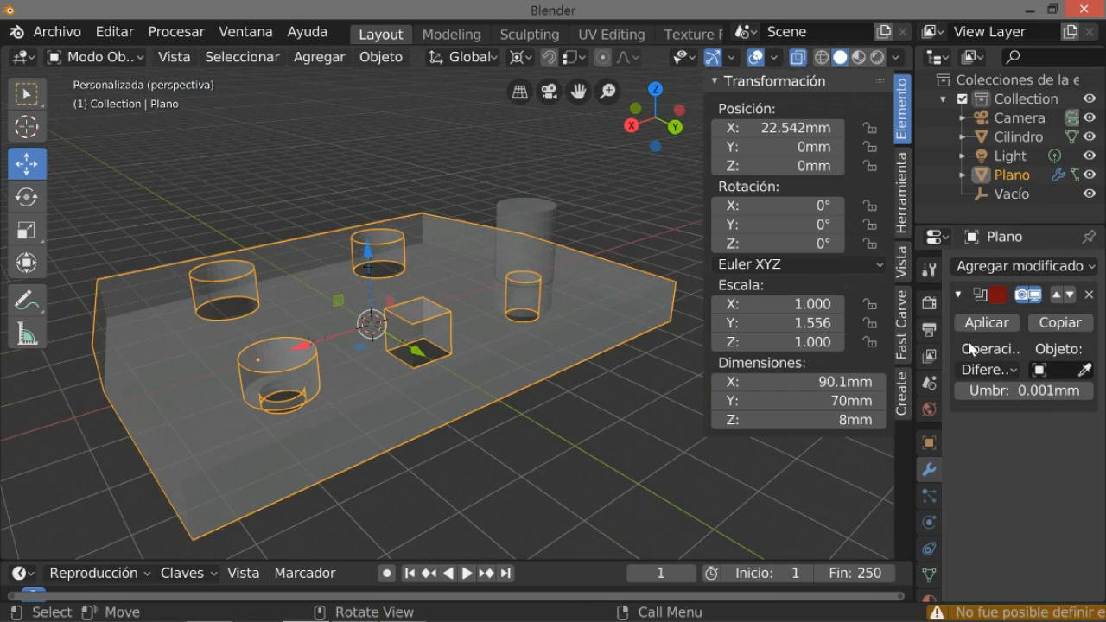
{"action": "left_click", "coordinate": [1088, 370]}
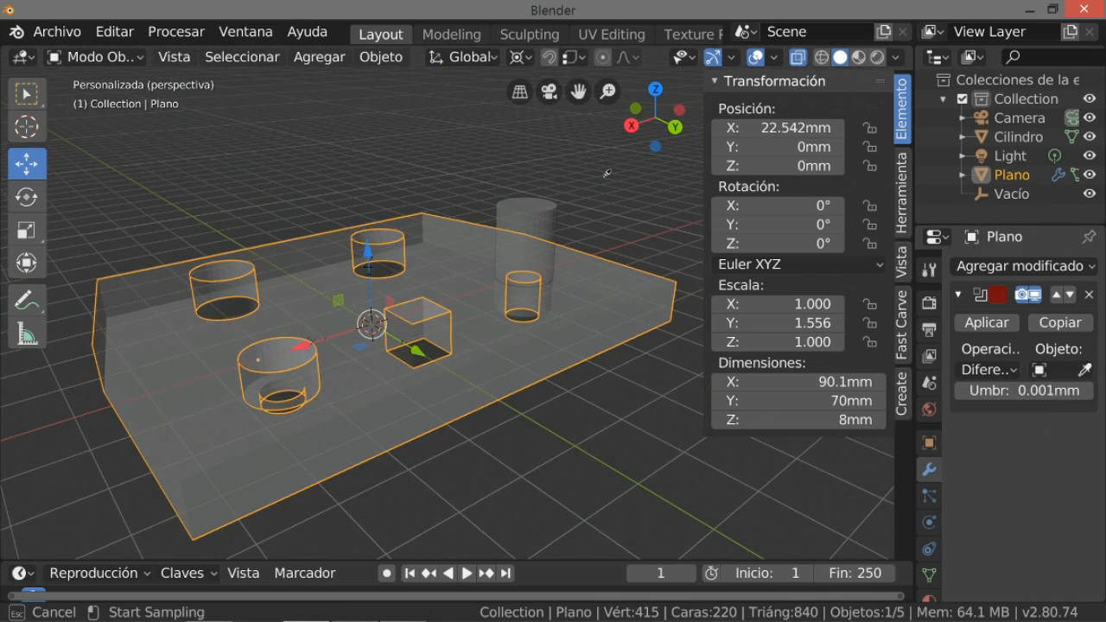
{"action": "left_click", "coordinate": [550, 197]}
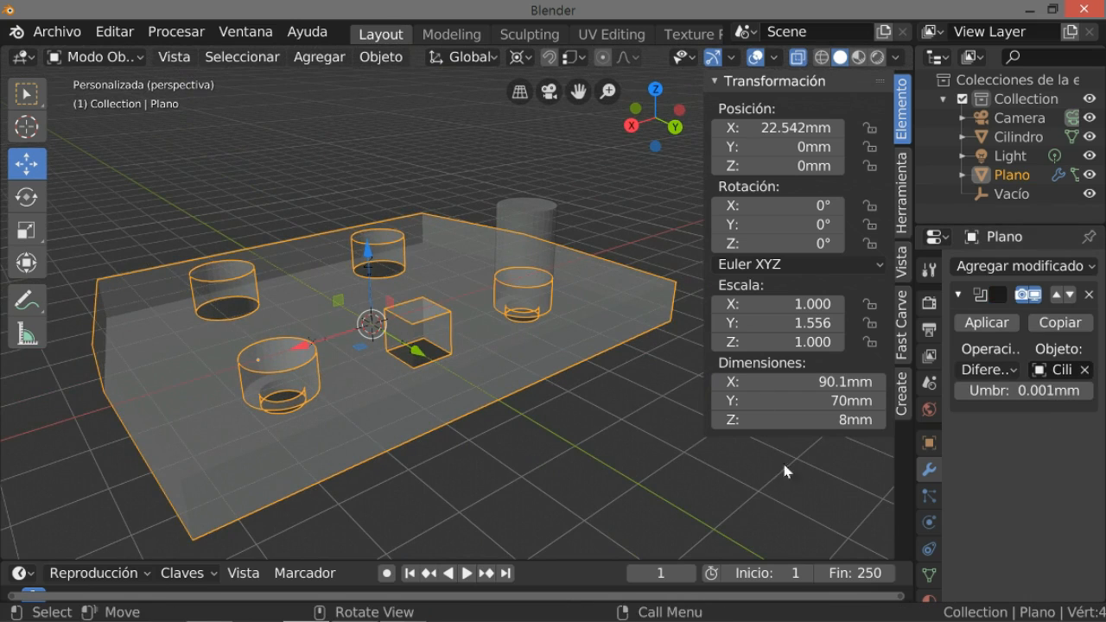
{"action": "left_click", "coordinate": [985, 322]}
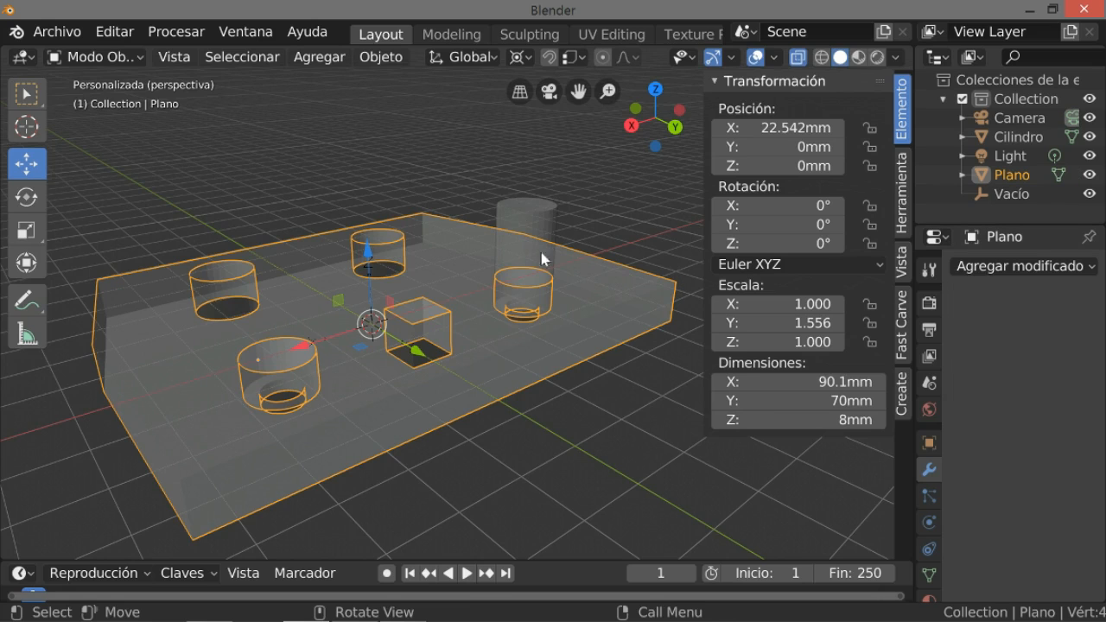
{"action": "right_click", "coordinate": [519, 201]}
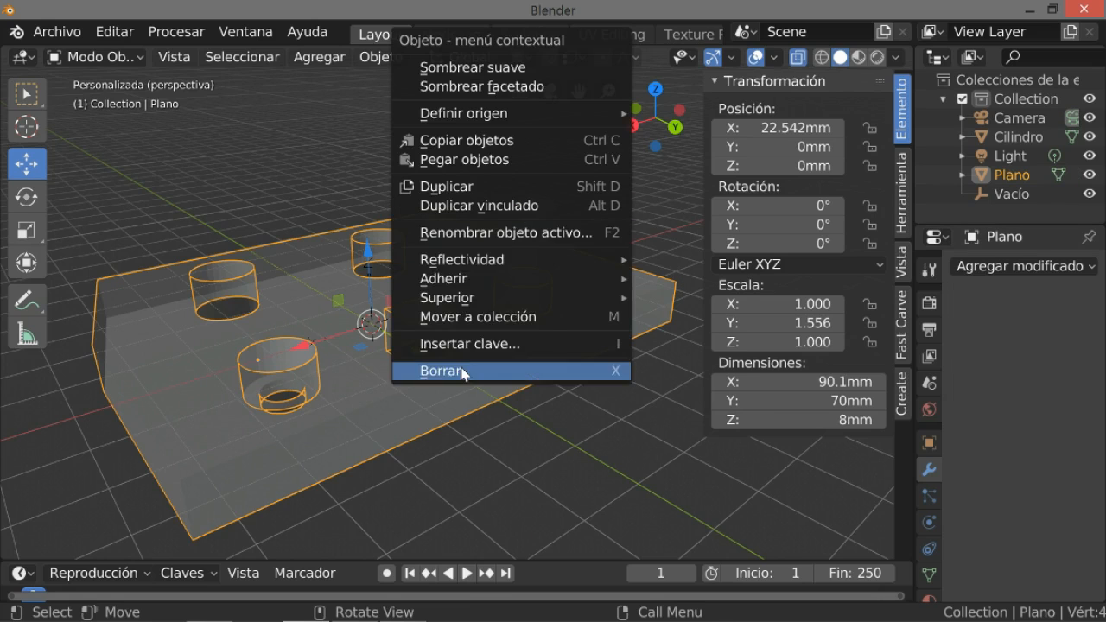
{"action": "left_click", "coordinate": [432, 370]}
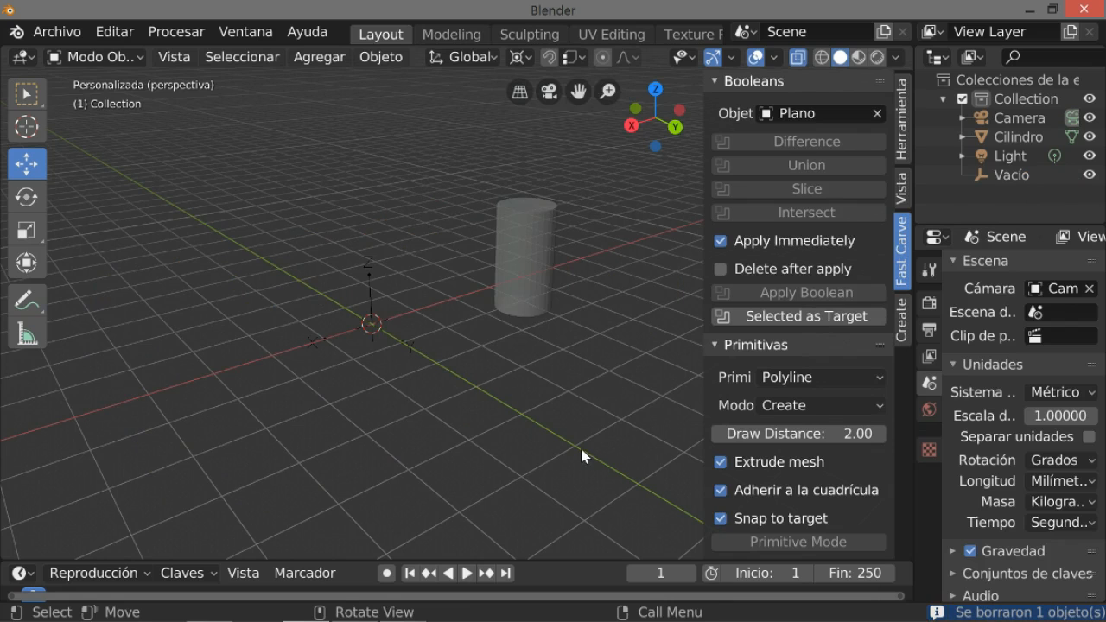
{"action": "key", "text": "ctrl+z"}
Delete the cylinder, turn off X-ray display and inspect the finished recesses in the plate
{"action": "left_click", "coordinate": [543, 210]}
{"action": "right_click", "coordinate": [542, 211]}
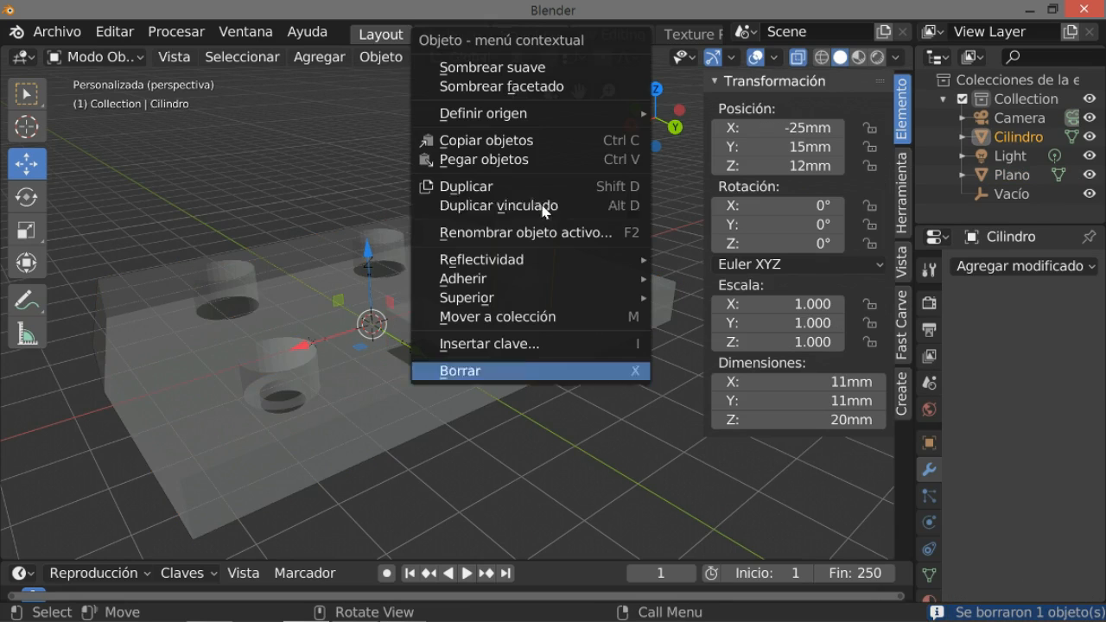
{"action": "left_click", "coordinate": [492, 372]}
{"action": "middle_click_drag", "start_coordinate": [540, 393], "coordinate": [565, 429]}
{"action": "left_click", "coordinate": [795, 61]}
{"action": "middle_click_drag", "start_coordinate": [559, 367], "coordinate": [666, 367]}
{"action": "mouse_move", "coordinate": [596, 370]}
{"action": "middle_mouse_down"}
{"action": "mouse_move", "coordinate": [580, 393]}
{"action": "mouse_move", "coordinate": [612, 355]}
{"action": "mouse_move", "coordinate": [612, 369]}
{"action": "mouse_move", "coordinate": [597, 368]}
{"action": "mouse_move", "coordinate": [612, 385]}
{"action": "mouse_move", "coordinate": [599, 379]}
{"action": "middle_mouse_up"}
Add a mesh cylinder at the origin with a radius of 1.95 mm
{"action": "left_click", "coordinate": [322, 58]}
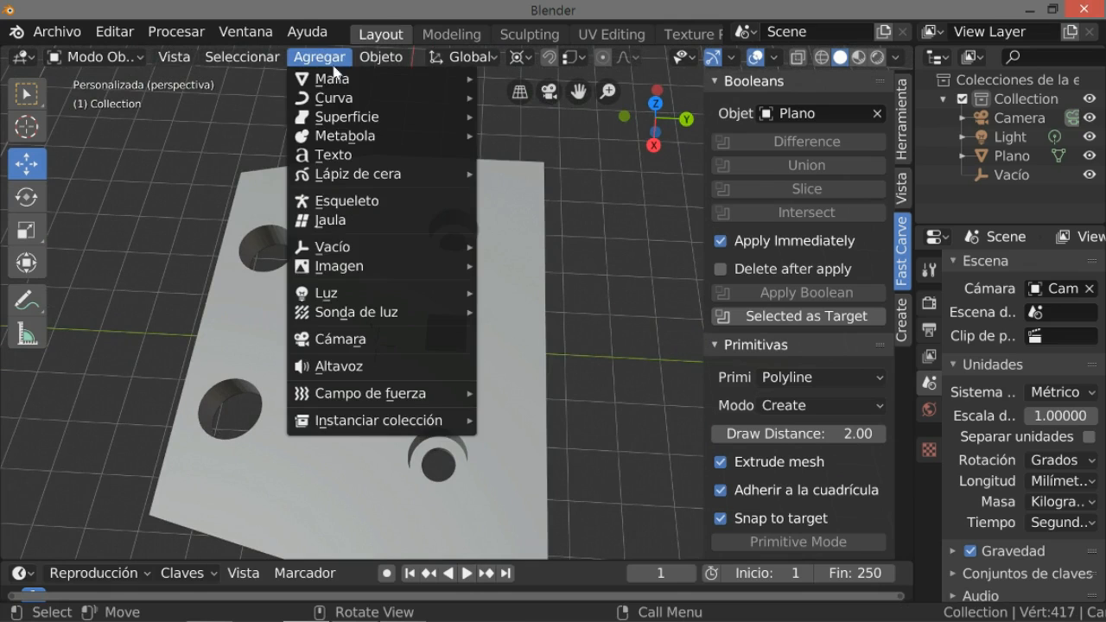
{"action": "mouse_move", "coordinate": [341, 79]}
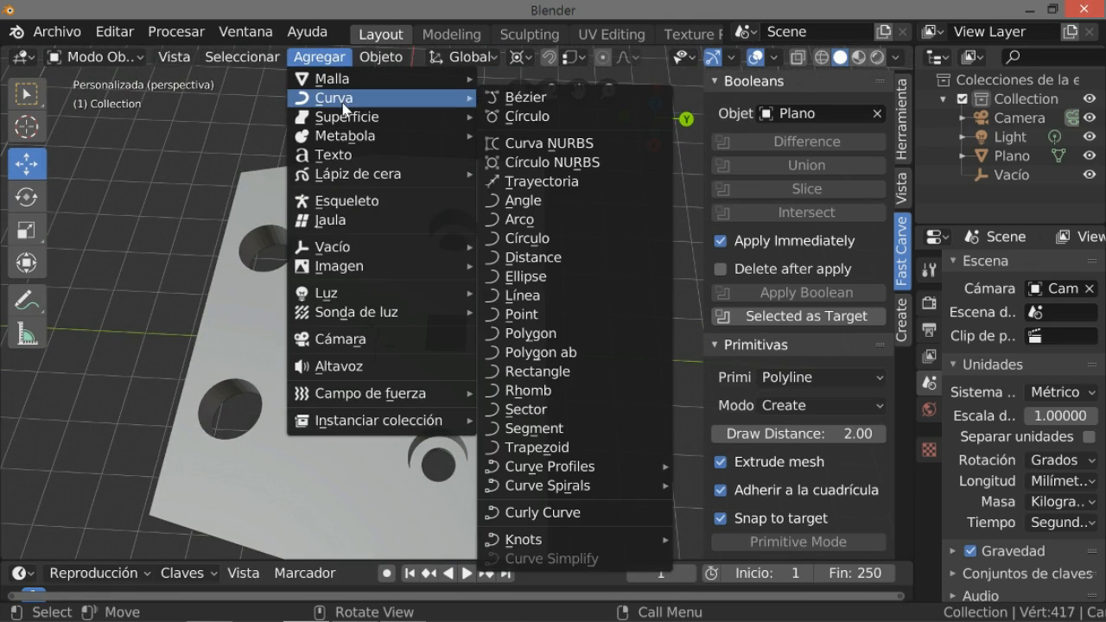
{"action": "mouse_move", "coordinate": [352, 125]}
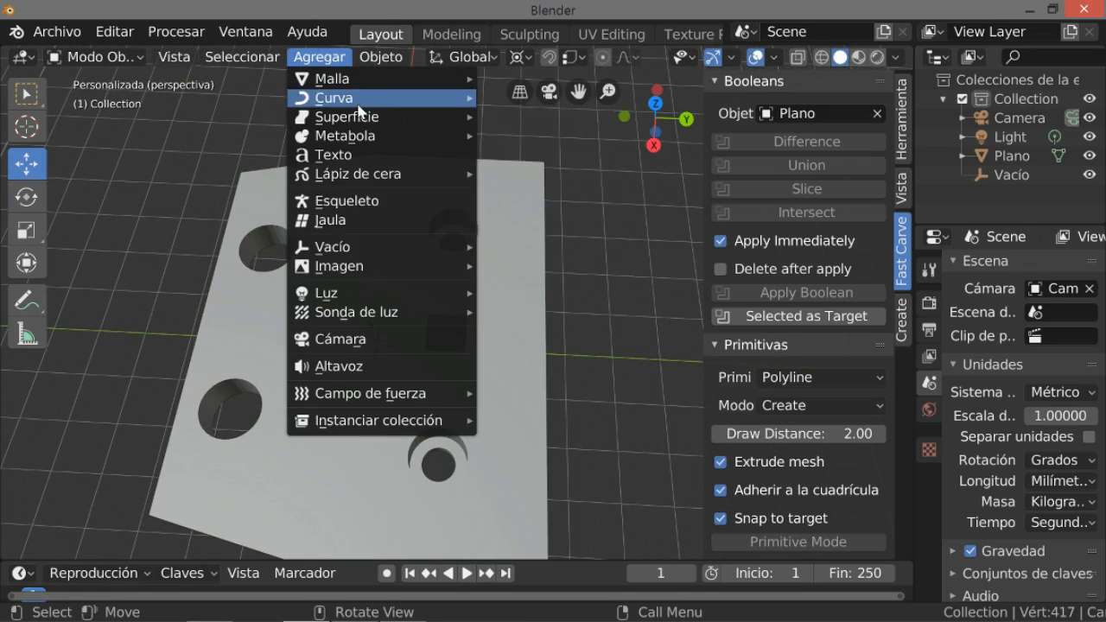
{"action": "left_click", "coordinate": [523, 173]}
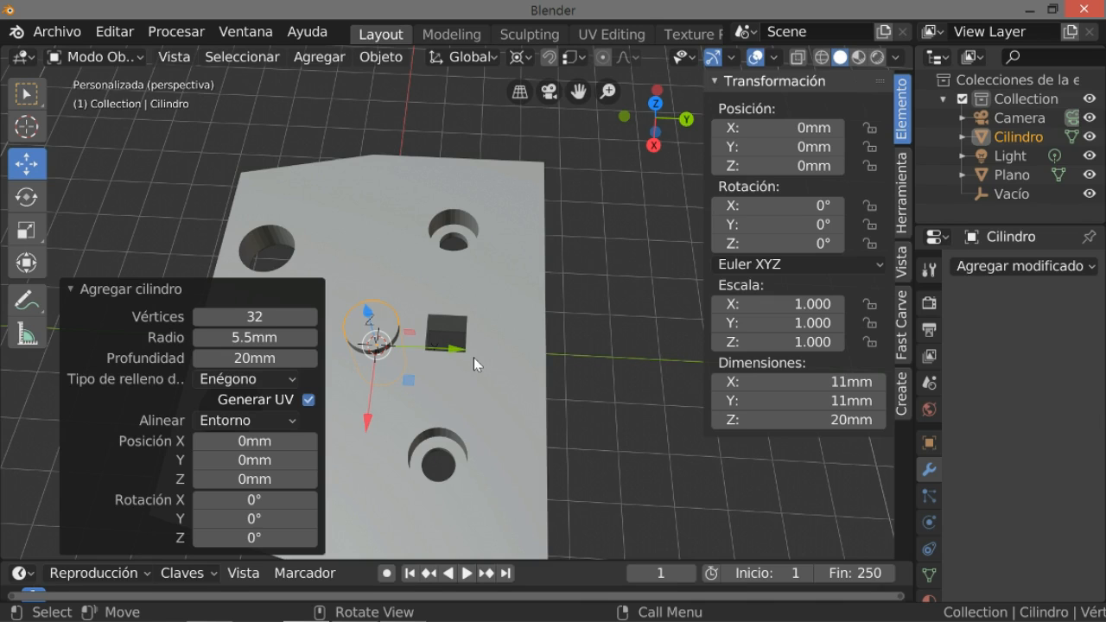
{"action": "left_click", "coordinate": [252, 339]}
{"action": "left_click", "coordinate": [253, 340]}
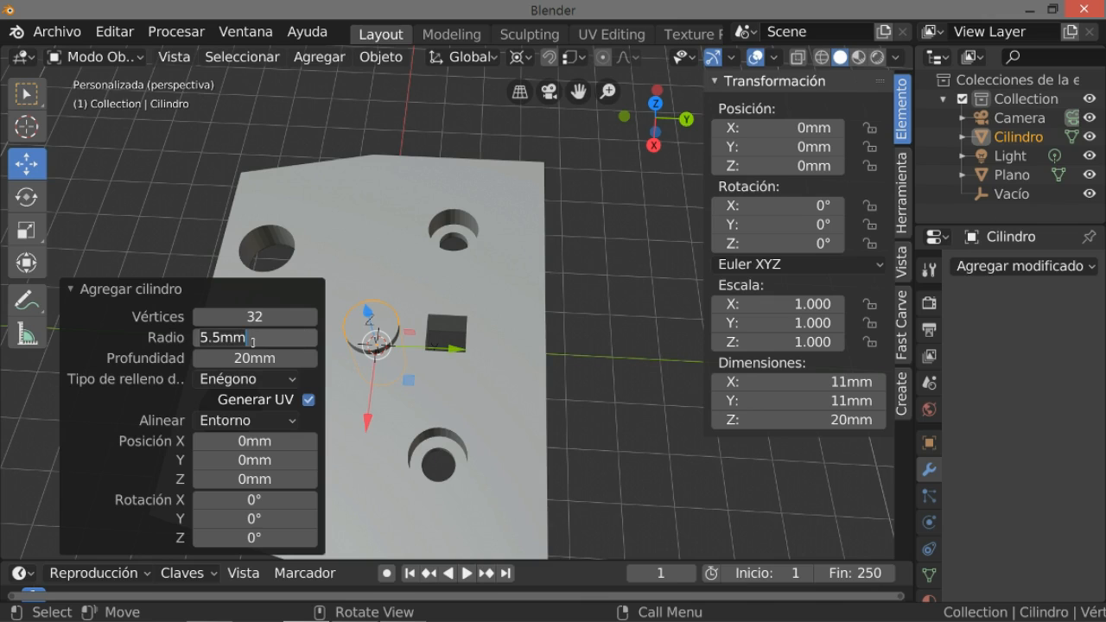
{"action": "key", "text": "BackSpace"}
{"action": "key", "text": "BackSpace"}
{"action": "key", "text": "BackSpace"}
{"action": "key", "text": "BackSpace"}
{"action": "key", "text": "BackSpace"}
{"action": "type", "text": "1."}
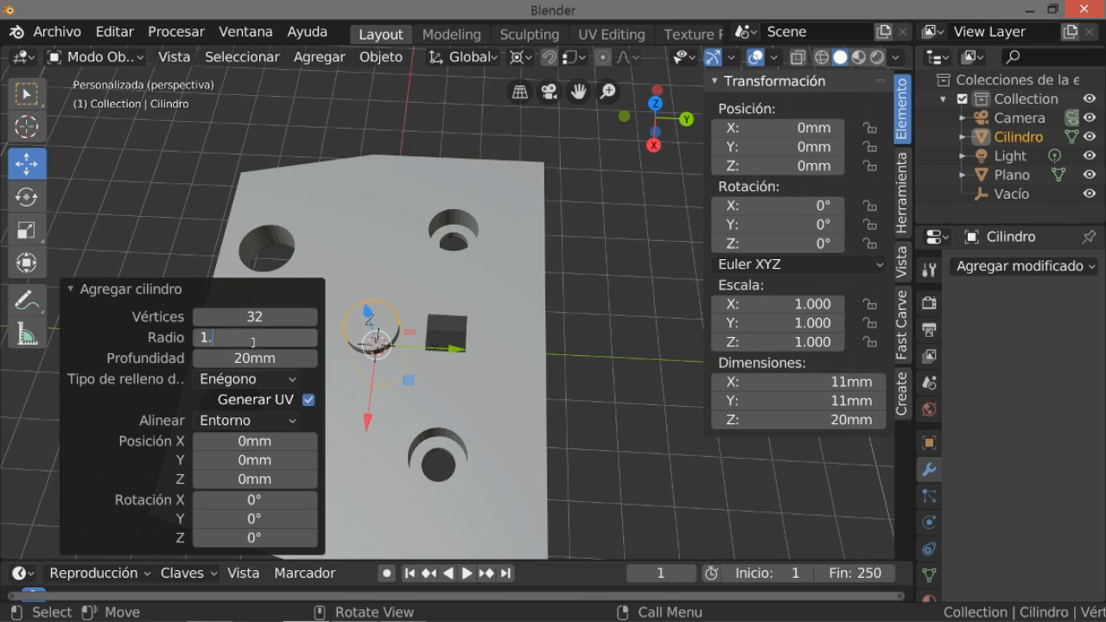
{"action": "type", "text": "95"}
{"action": "key", "text": "Return"}
Move the thin cylinder 35 mm along the X axis
{"action": "middle_click_drag", "start_coordinate": [381, 357], "coordinate": [429, 311]}
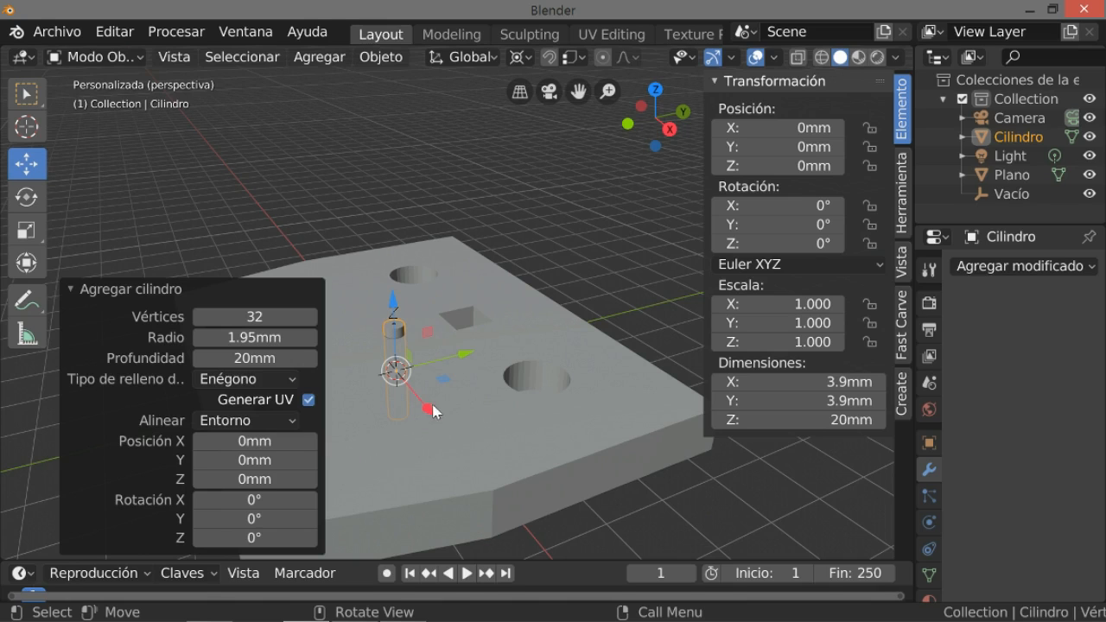
{"action": "left_click_drag", "start_coordinate": [426, 411], "coordinate": [441, 470]}
{"action": "left_click", "coordinate": [288, 460]}
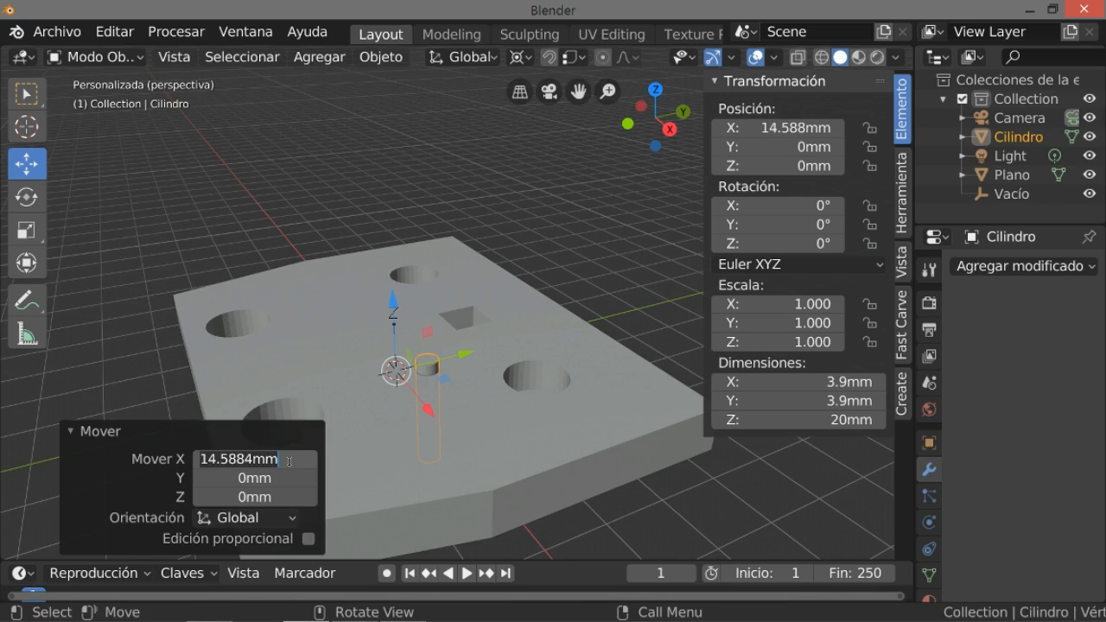
{"action": "type", "text": "35"}
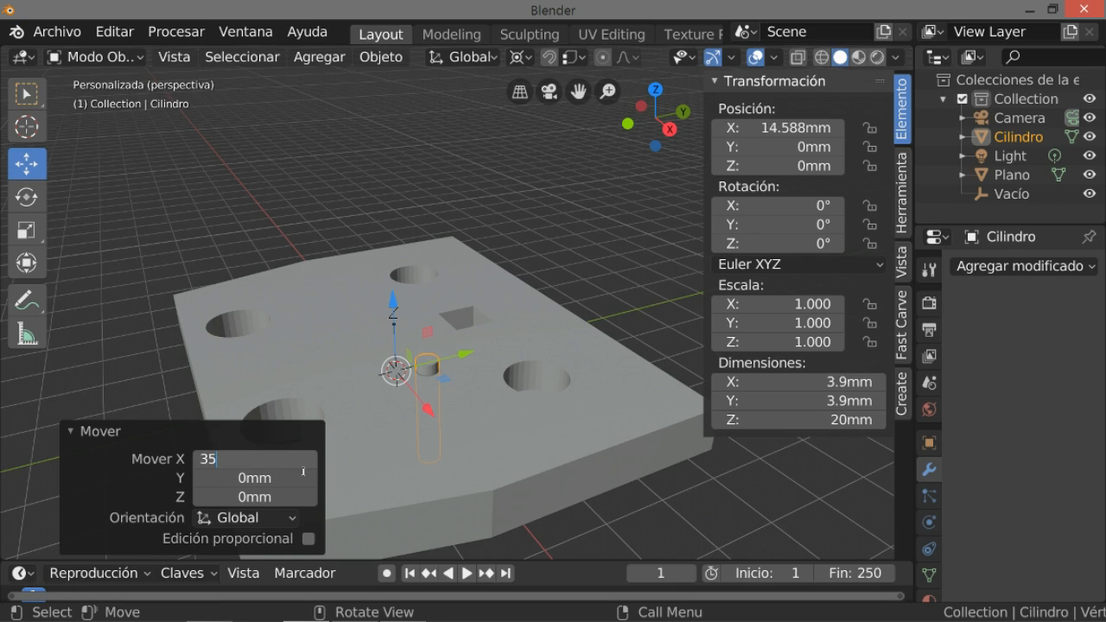
{"action": "key", "text": "Return"}
Move the thin cylinder 15 mm along the Y axis, beside the nearby recessed hole
{"action": "mouse_move", "coordinate": [408, 501]}
{"action": "middle_mouse_down"}
{"action": "mouse_move", "coordinate": [344, 511]}
{"action": "mouse_move", "coordinate": [419, 513]}
{"action": "mouse_move", "coordinate": [409, 525]}
{"action": "mouse_move", "coordinate": [403, 516]}
{"action": "middle_mouse_up"}
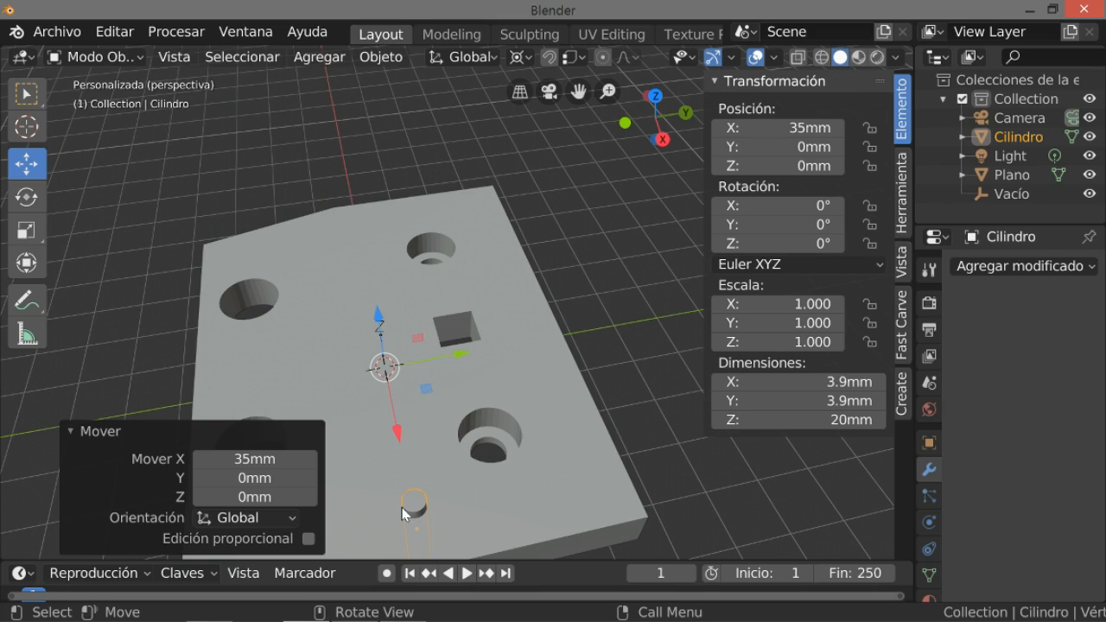
{"action": "left_click_drag", "start_coordinate": [456, 358], "coordinate": [550, 346]}
{"action": "left_click", "coordinate": [268, 478]}
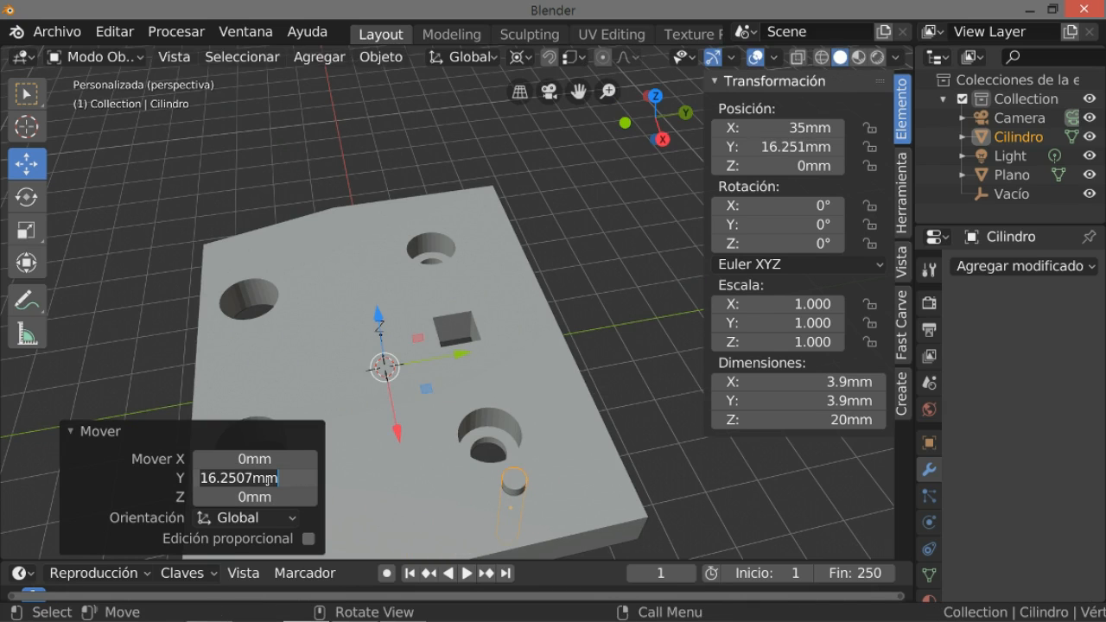
{"action": "type", "text": "15"}
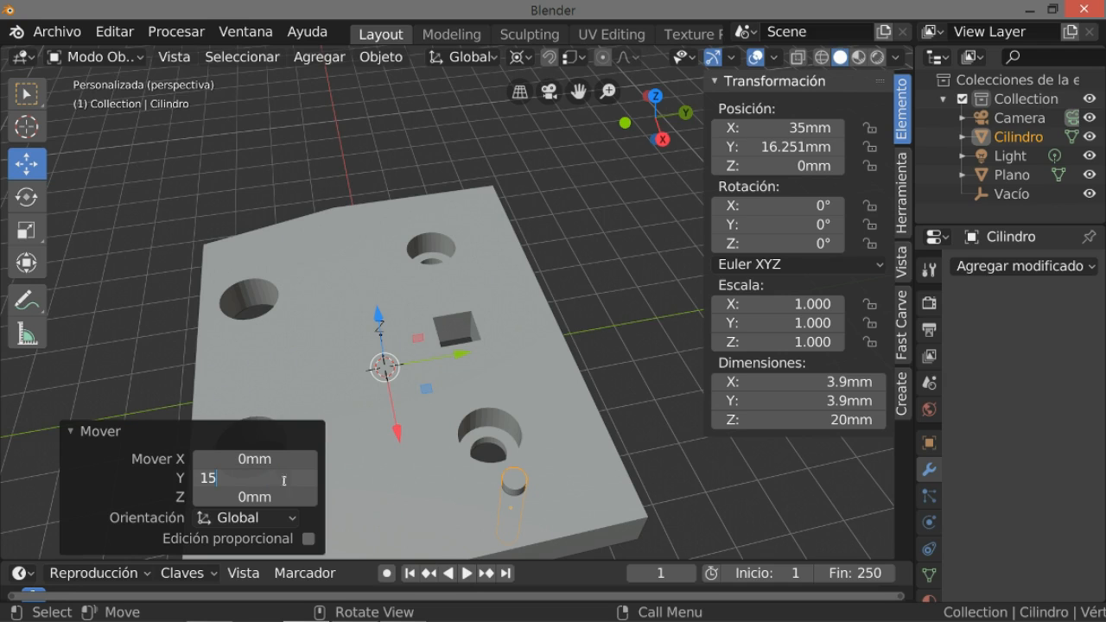
{"action": "key", "text": "Return"}
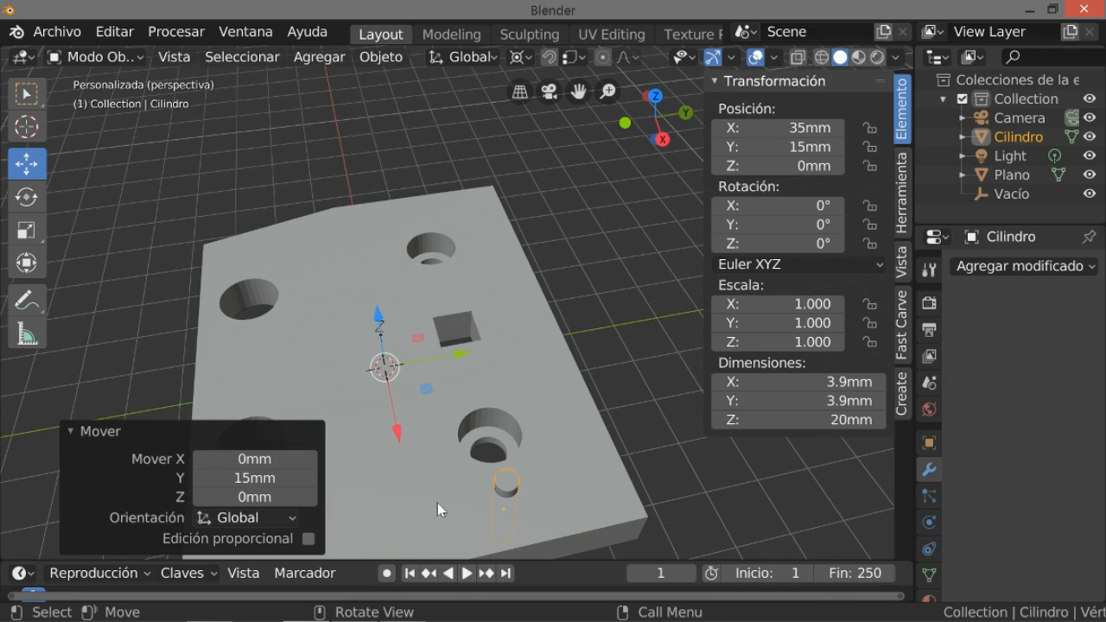
Cut the first small hole by subtracting the cylinder from the plate with the Fast Carve Difference operation
{"action": "middle_click_drag", "start_coordinate": [505, 489], "coordinate": [356, 517]}
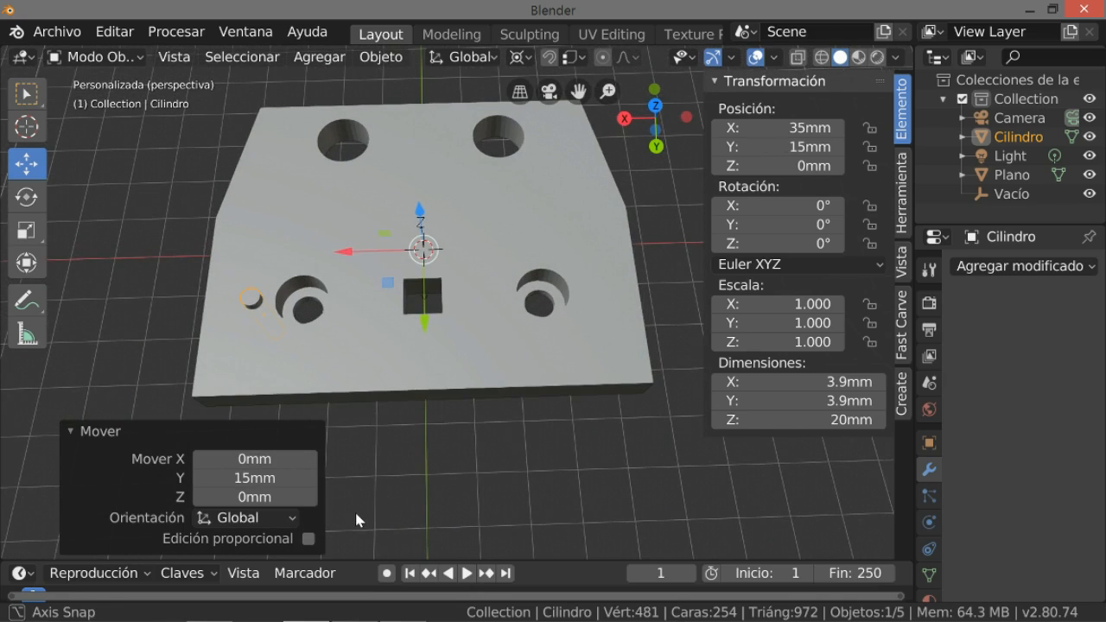
{"action": "left_click", "coordinate": [904, 320]}
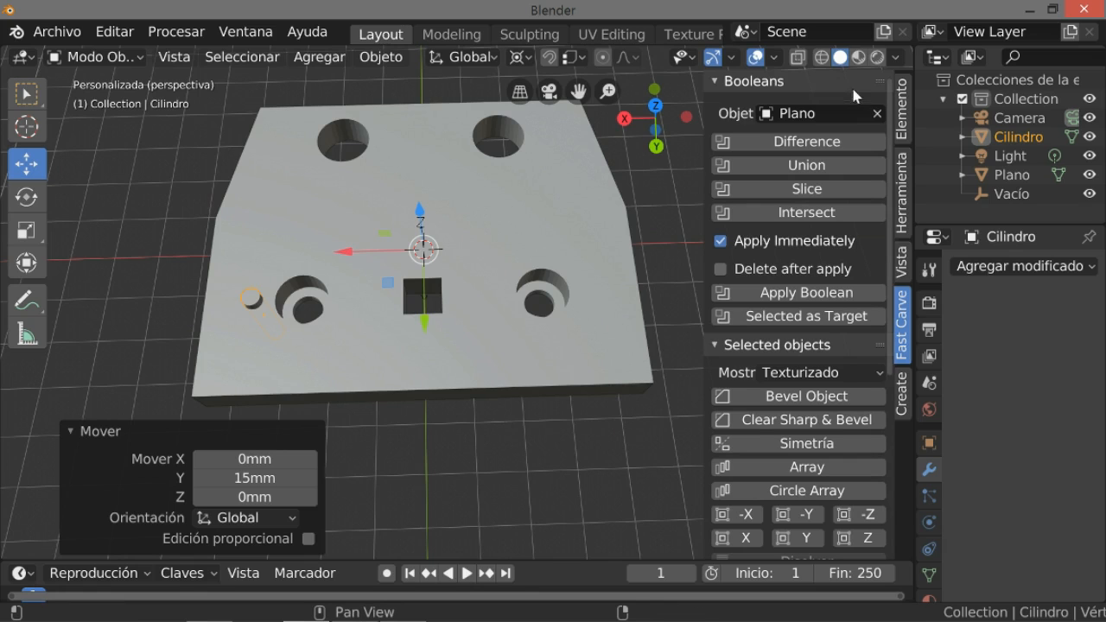
{"action": "left_click", "coordinate": [817, 140]}
Move the cylinder -70 mm along the X axis to the opposite side of the plate
{"action": "middle_click_drag", "start_coordinate": [353, 439], "coordinate": [360, 401]}
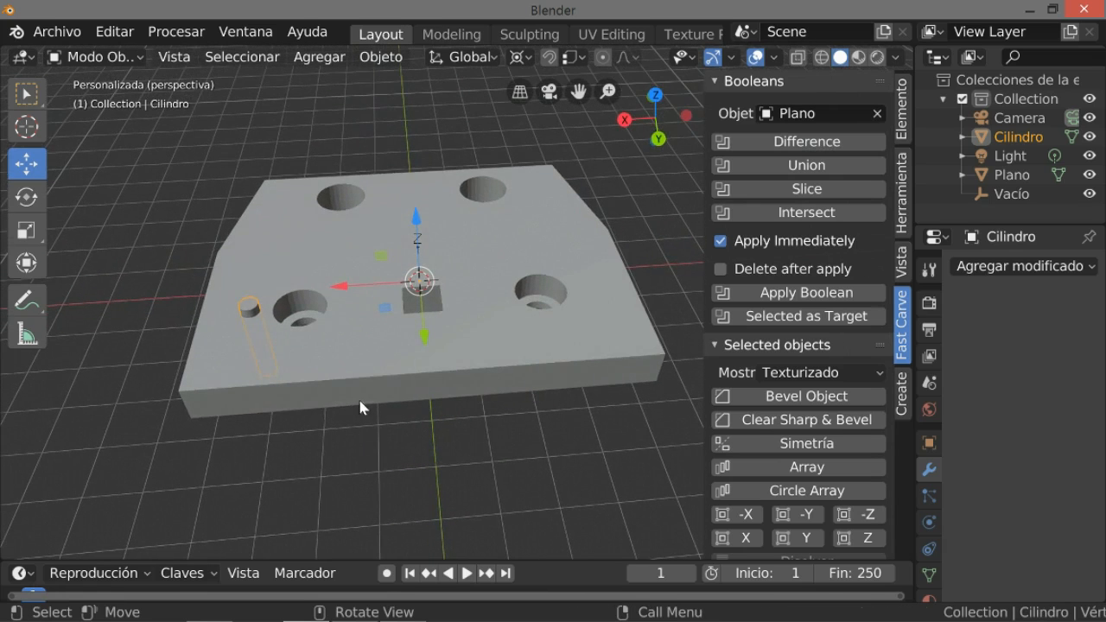
{"action": "left_click_drag", "start_coordinate": [361, 283], "coordinate": [659, 292]}
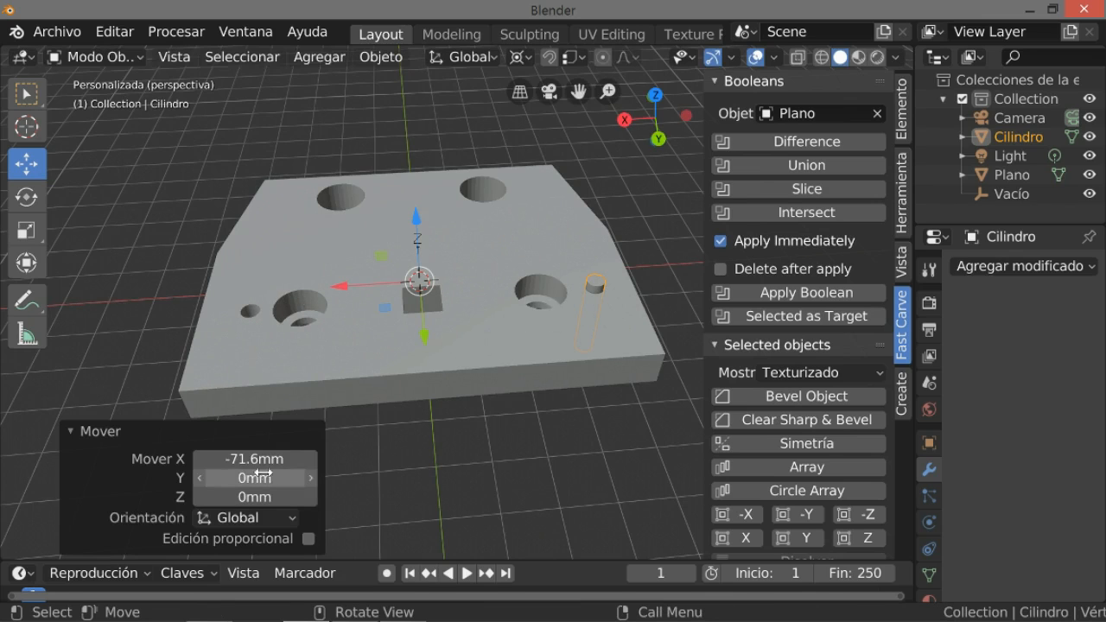
{"action": "left_click", "coordinate": [291, 463]}
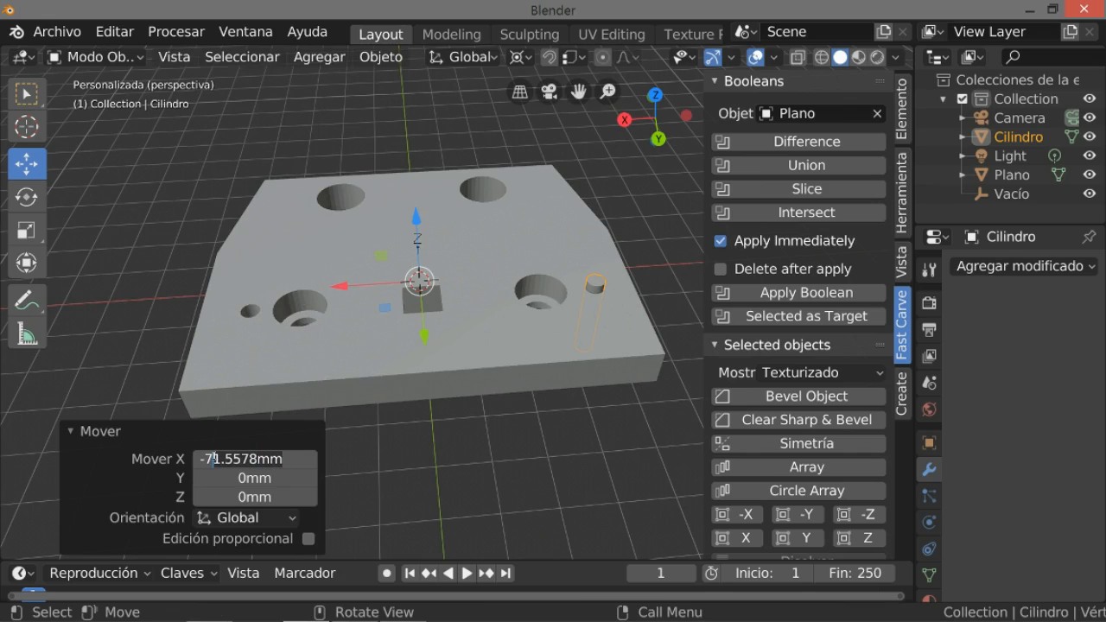
{"action": "key", "text": "ctrl+a"}
{"action": "type", "text": "-70"}
{"action": "key", "text": "Return"}
Subtract the cylinder from the plate with Fast Carve Difference to cut the second small hole
{"action": "middle_click_drag", "start_coordinate": [430, 442], "coordinate": [431, 474]}
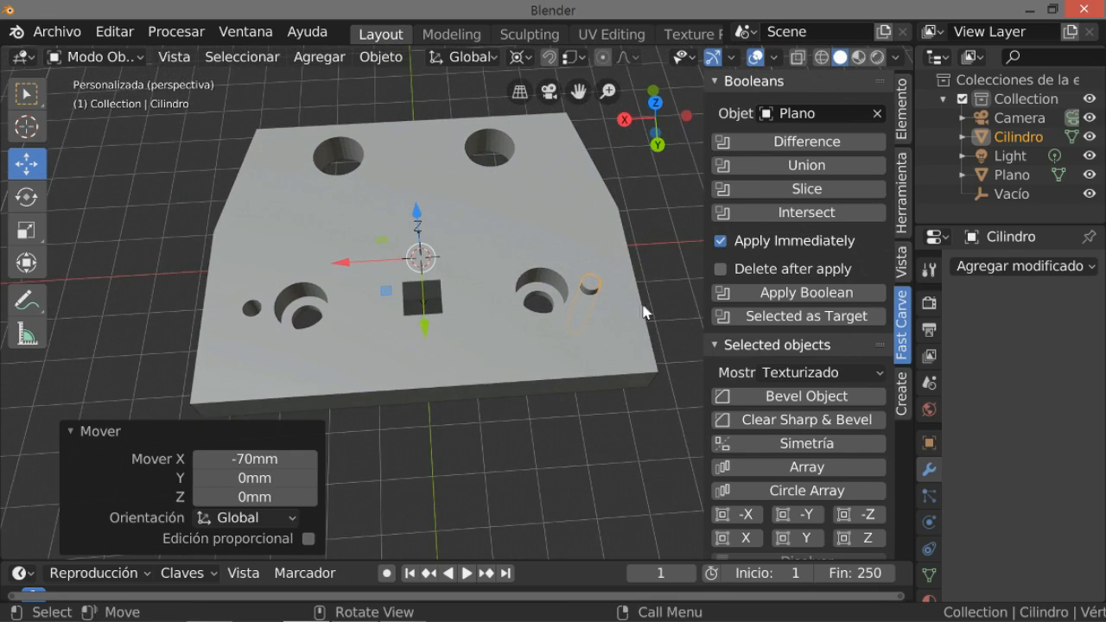
{"action": "left_click", "coordinate": [807, 141]}
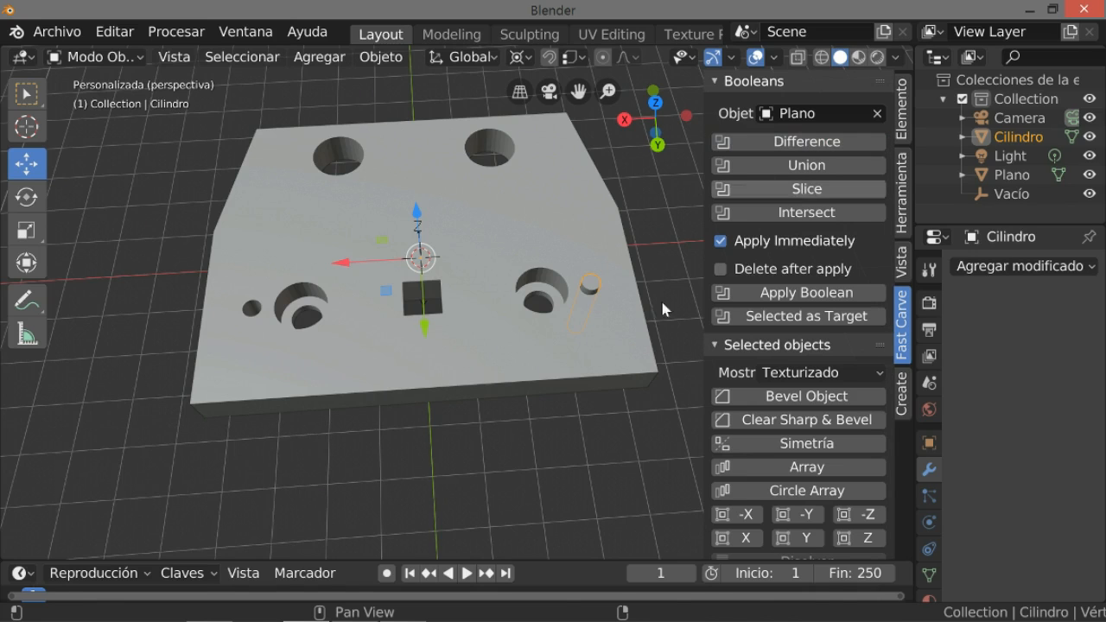
{"action": "middle_click_drag", "start_coordinate": [581, 427], "coordinate": [561, 422]}
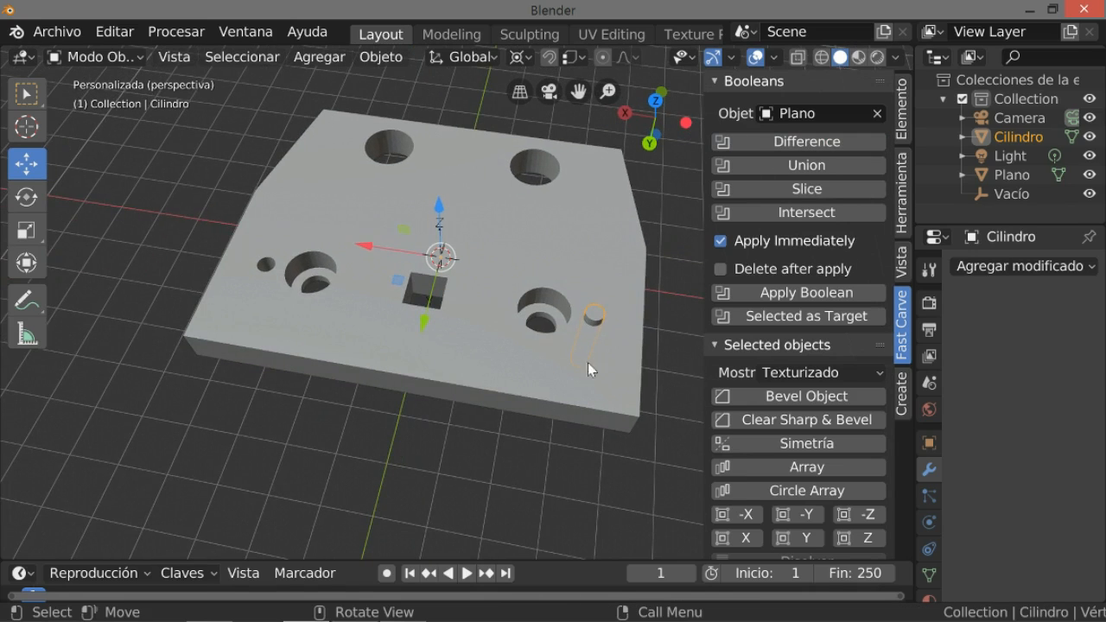
Delete the cutting cylinder and inspect the two small holes in the plate
{"action": "right_click", "coordinate": [598, 316]}
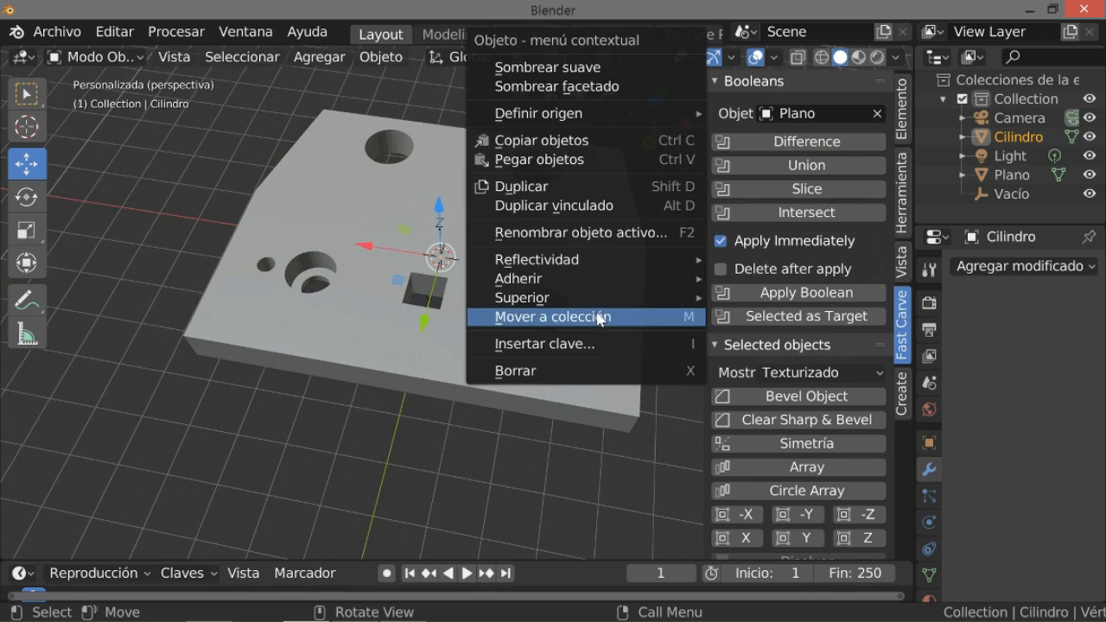
{"action": "left_click", "coordinate": [530, 371]}
{"action": "middle_click_drag", "start_coordinate": [536, 461], "coordinate": [562, 394]}
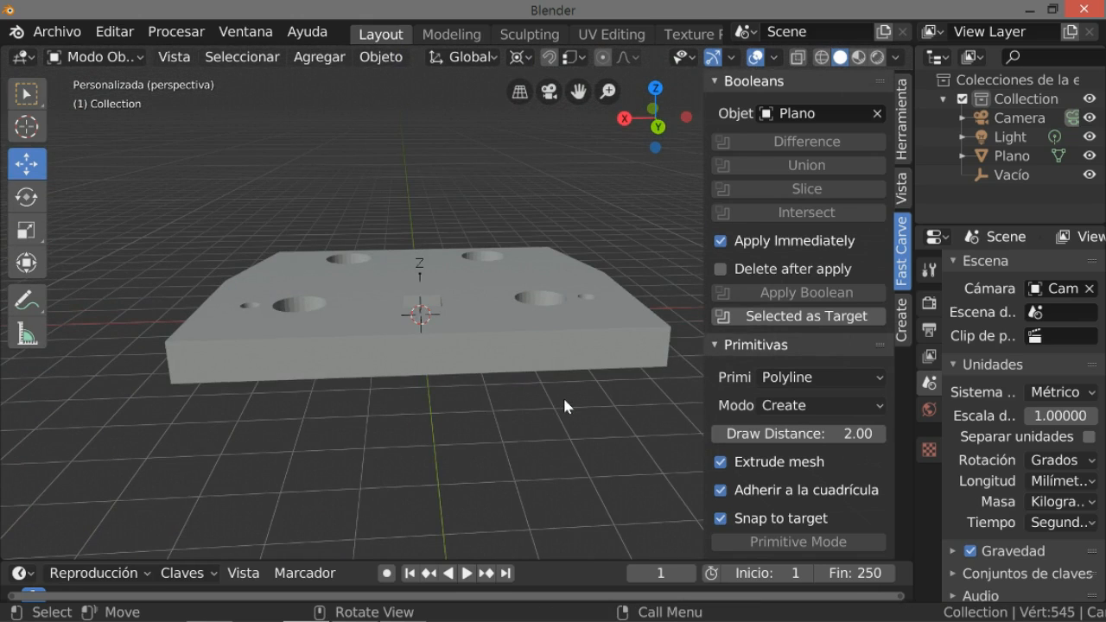
{"action": "mouse_move", "coordinate": [563, 395]}
{"action": "middle_mouse_down"}
{"action": "mouse_move", "coordinate": [550, 410]}
{"action": "mouse_move", "coordinate": [539, 354]}
{"action": "mouse_move", "coordinate": [558, 403]}
{"action": "middle_mouse_up"}
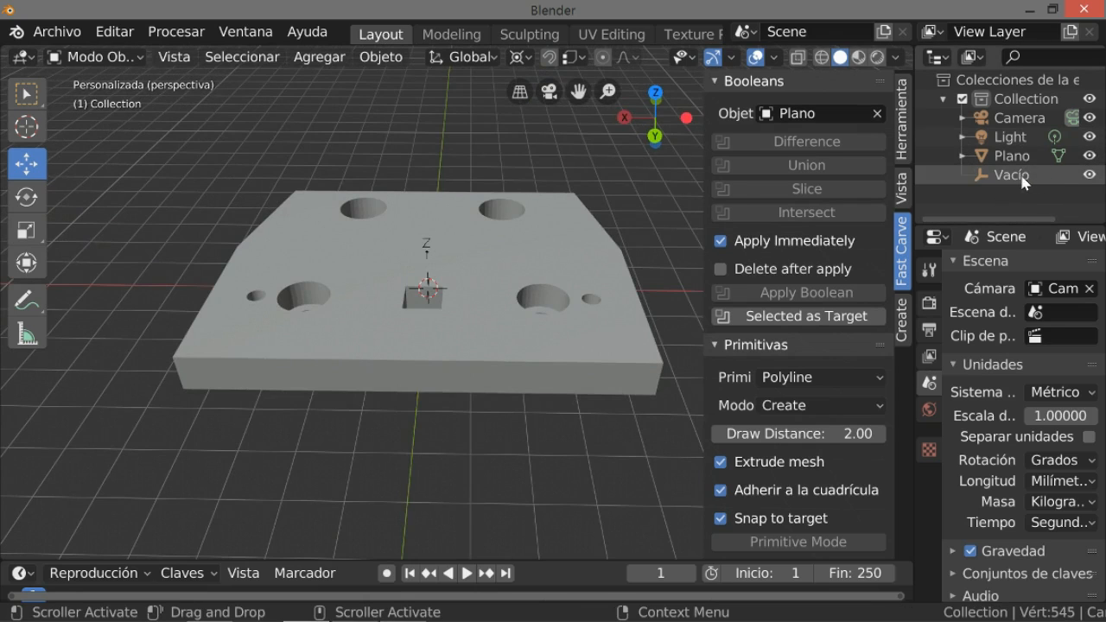
Check which object is the plate by toggling the visibility of Plano and rename it 01PlacaSoporte
{"action": "left_click", "coordinate": [1090, 156]}
{"action": "left_click", "coordinate": [1091, 157]}
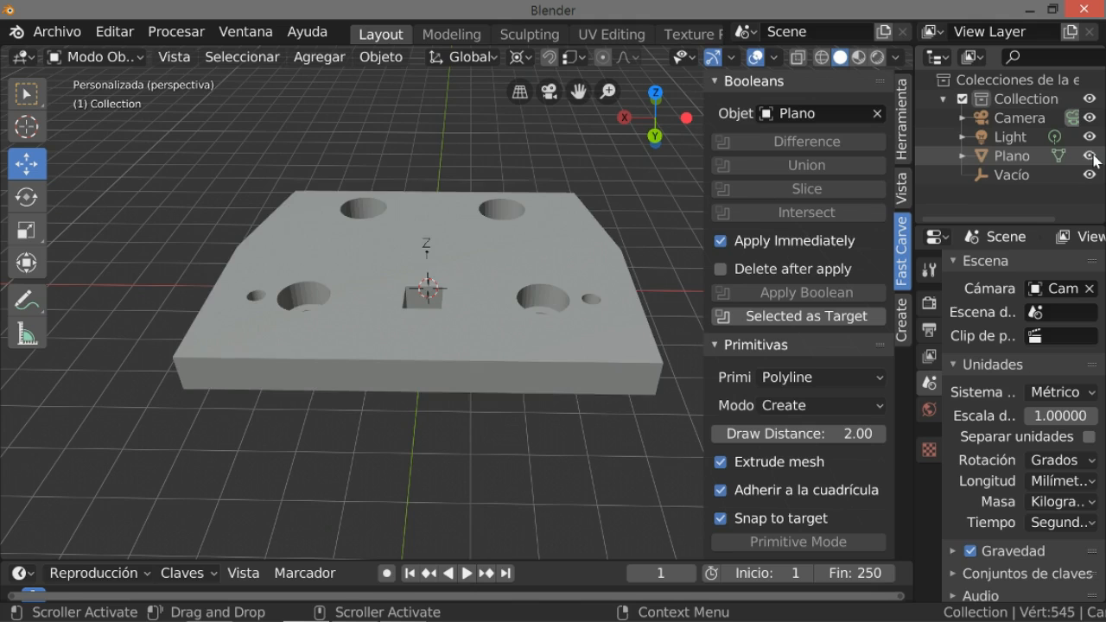
{"action": "double_click", "coordinate": [1018, 155]}
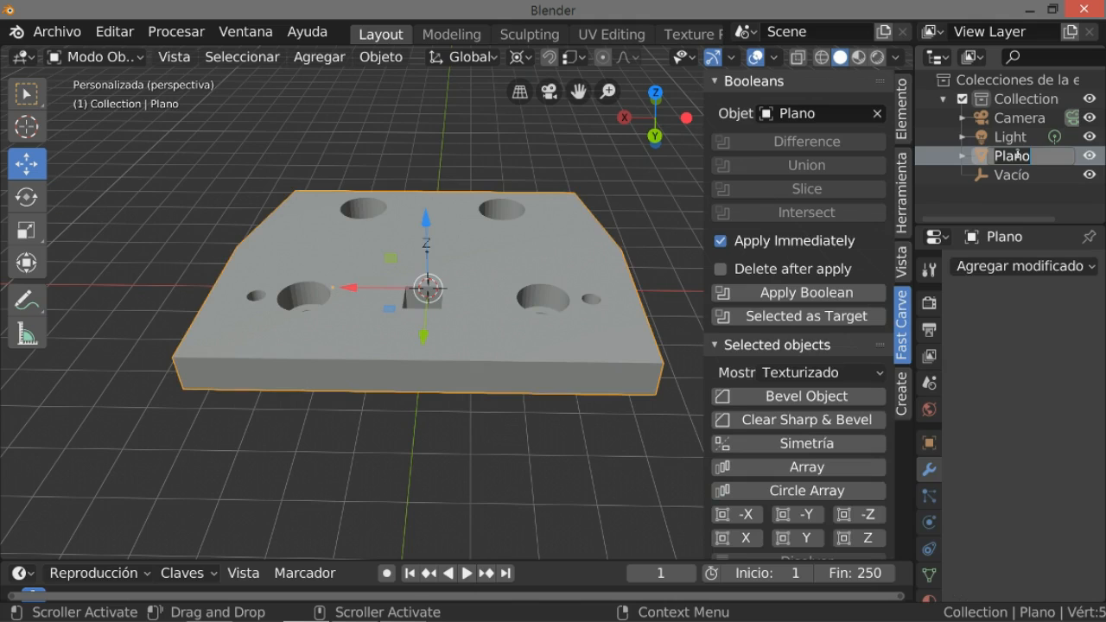
{"action": "type", "text": "01"}
{"action": "type", "text": "Placa"}
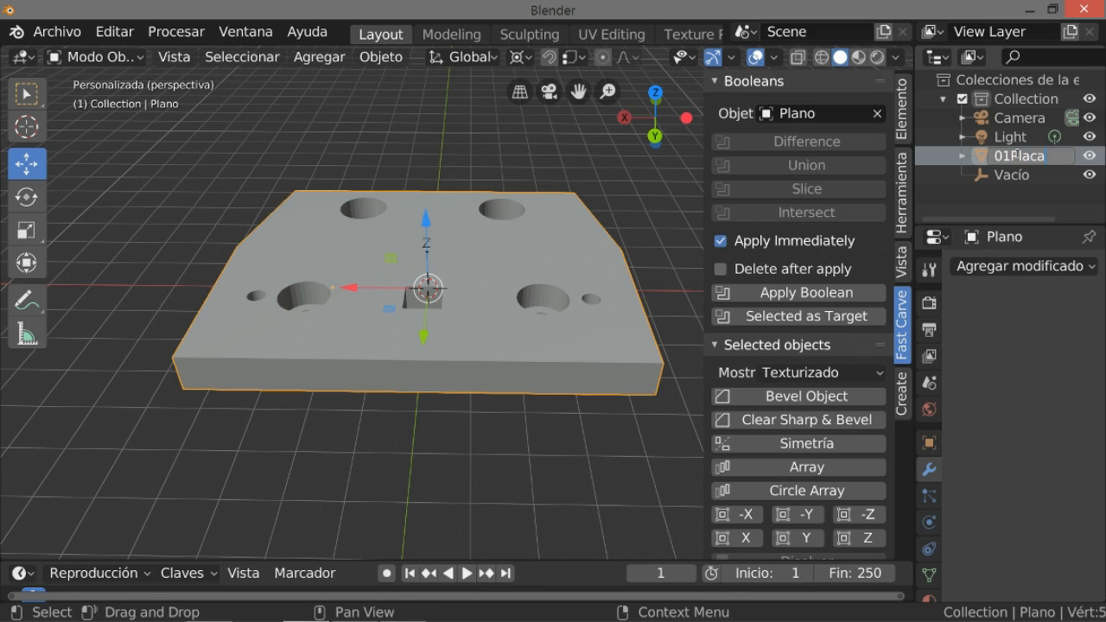
{"action": "type", "text": "Soporte"}
{"action": "key", "text": "Return"}
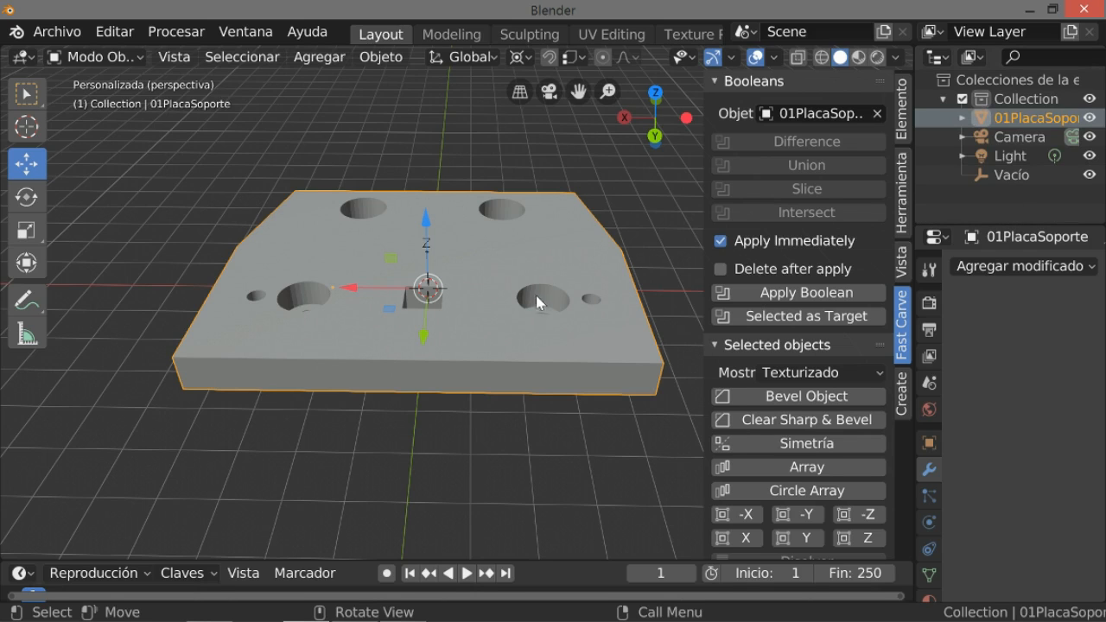
{"action": "mouse_move", "coordinate": [397, 617]}
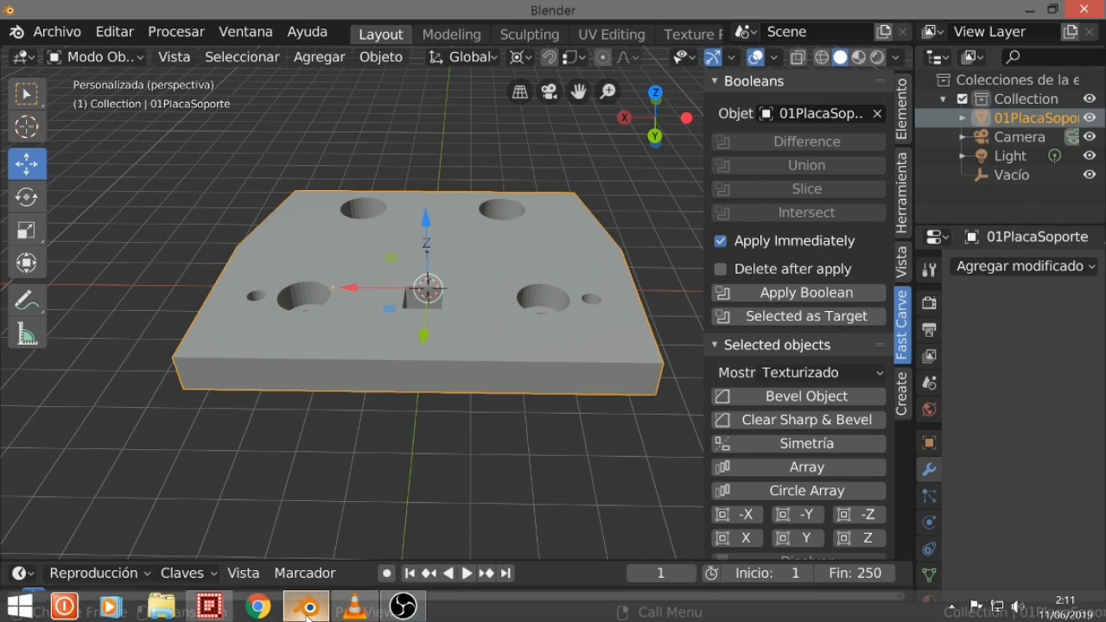
{"action": "left_click", "coordinate": [403, 606]}
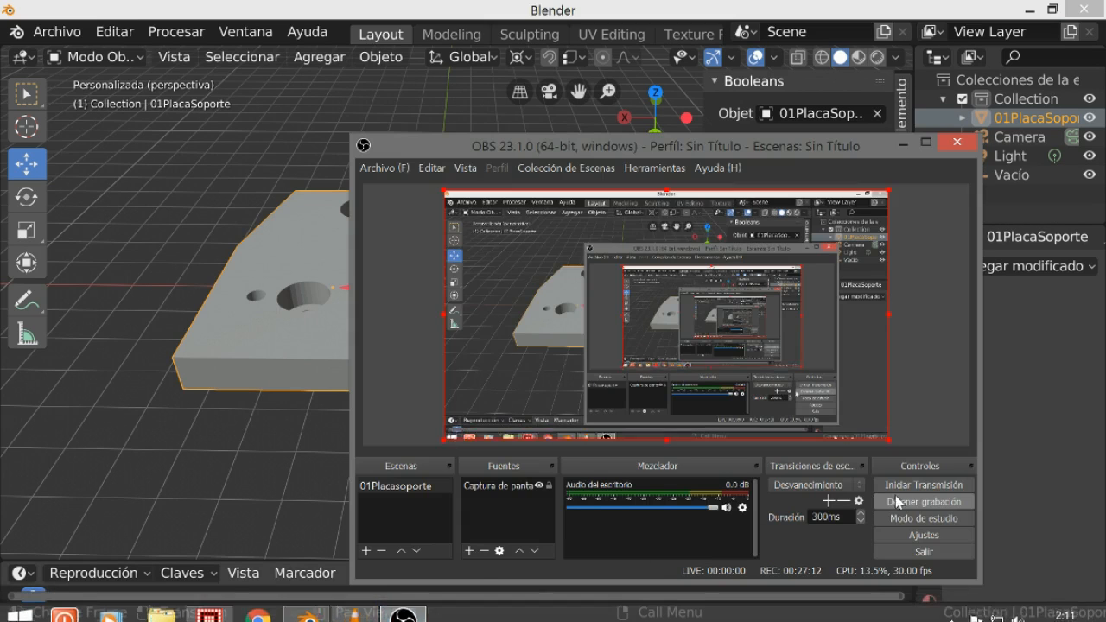